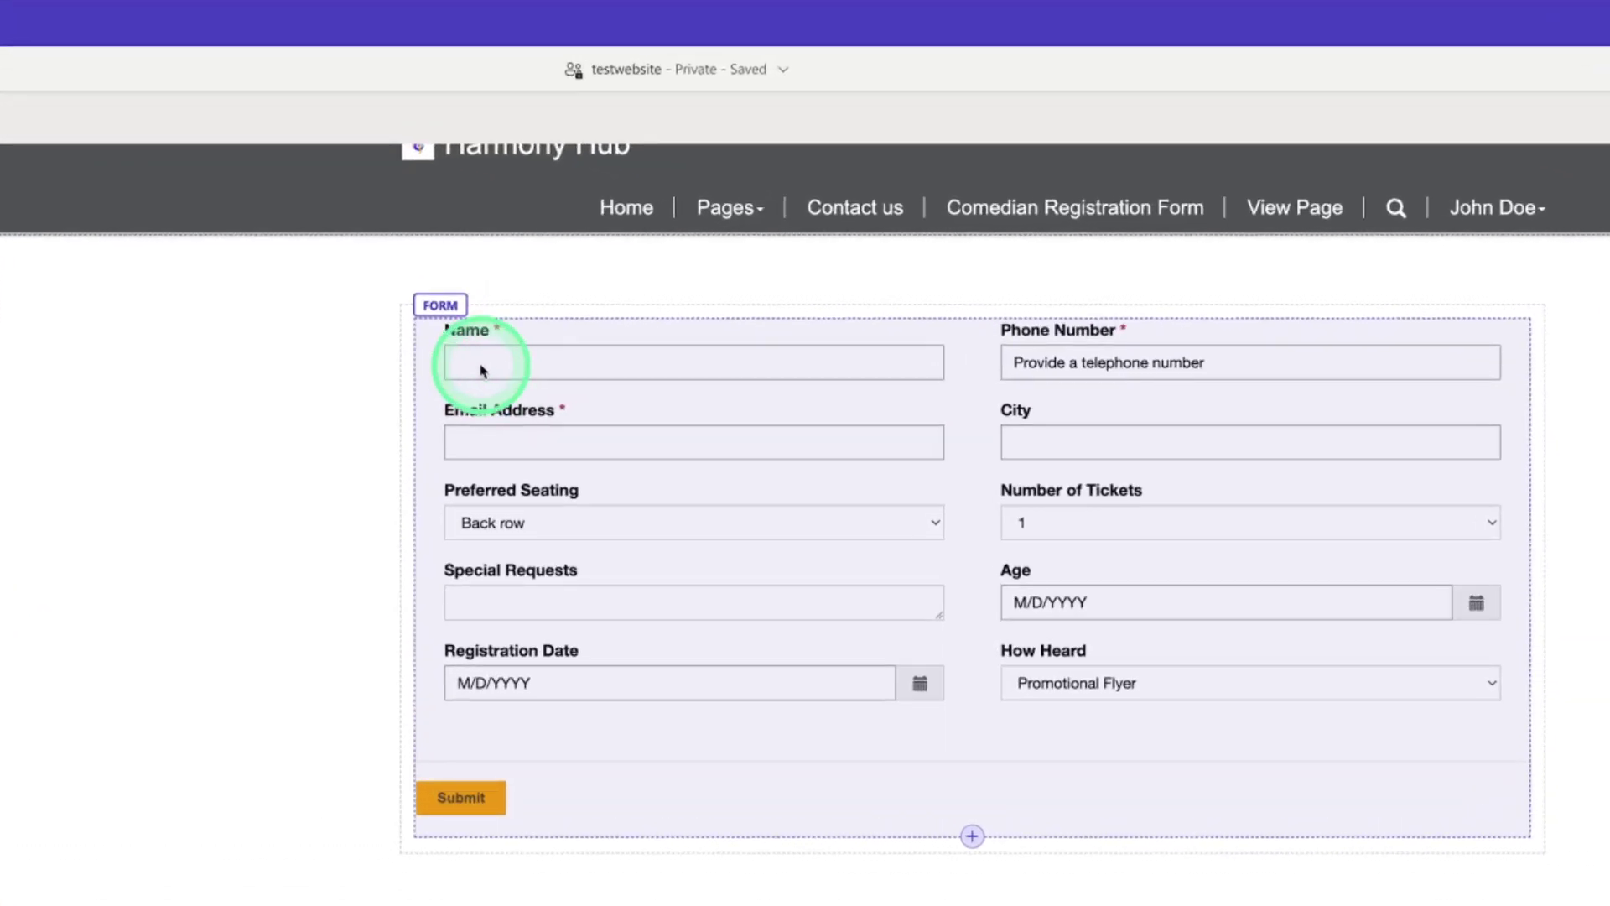
Select the Name field on the Comedian Registration Form
left_click(481, 367)
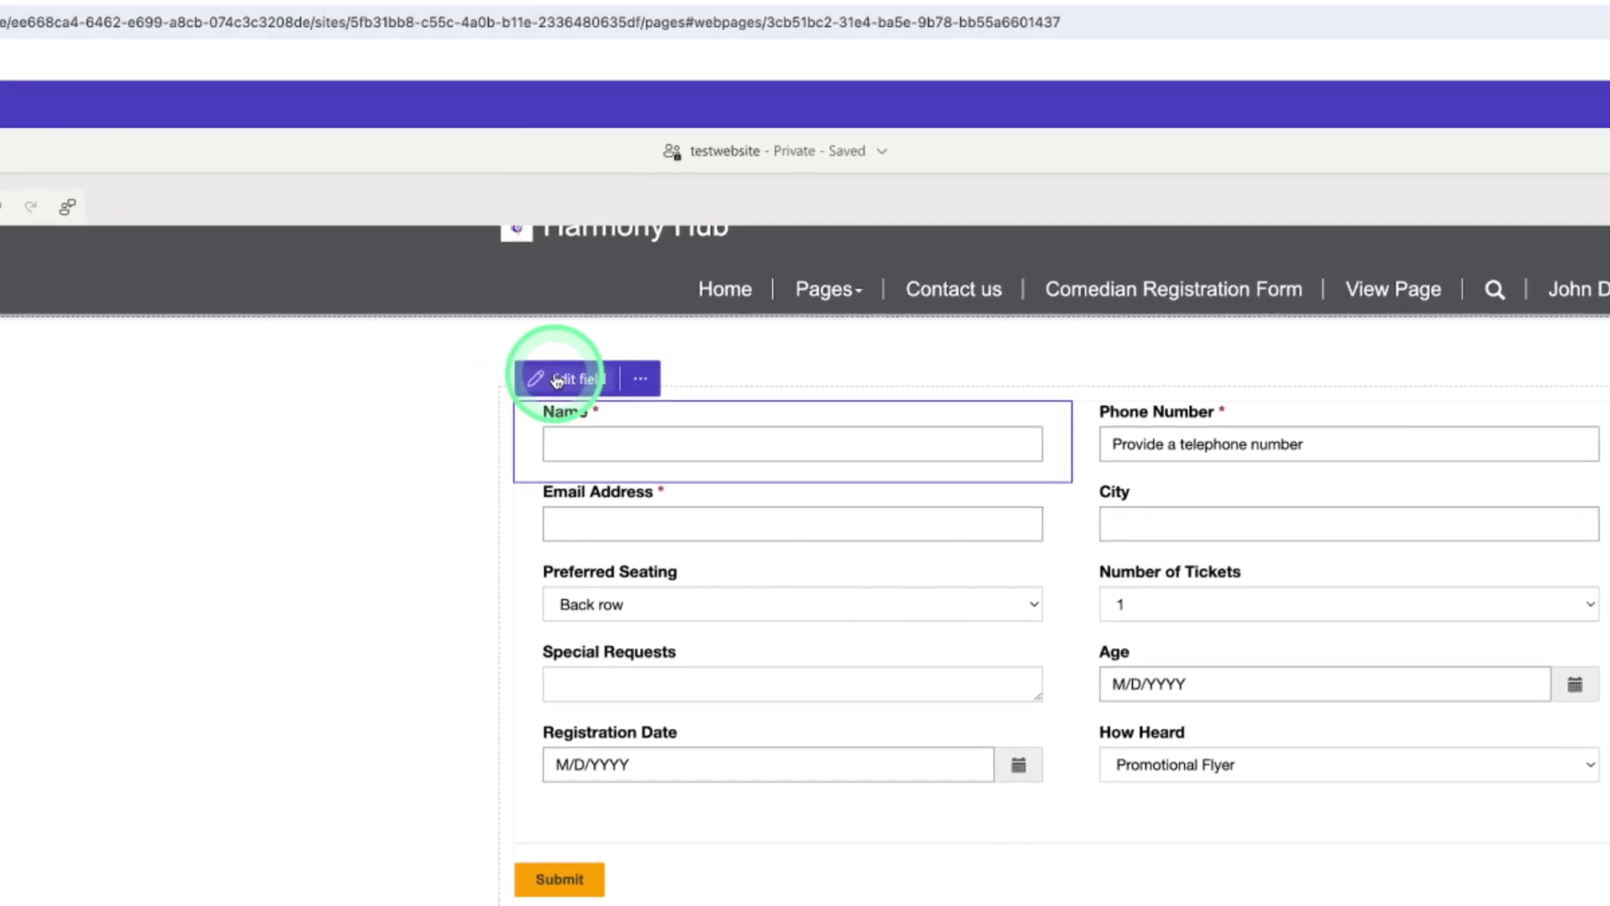
left_click(459, 299)
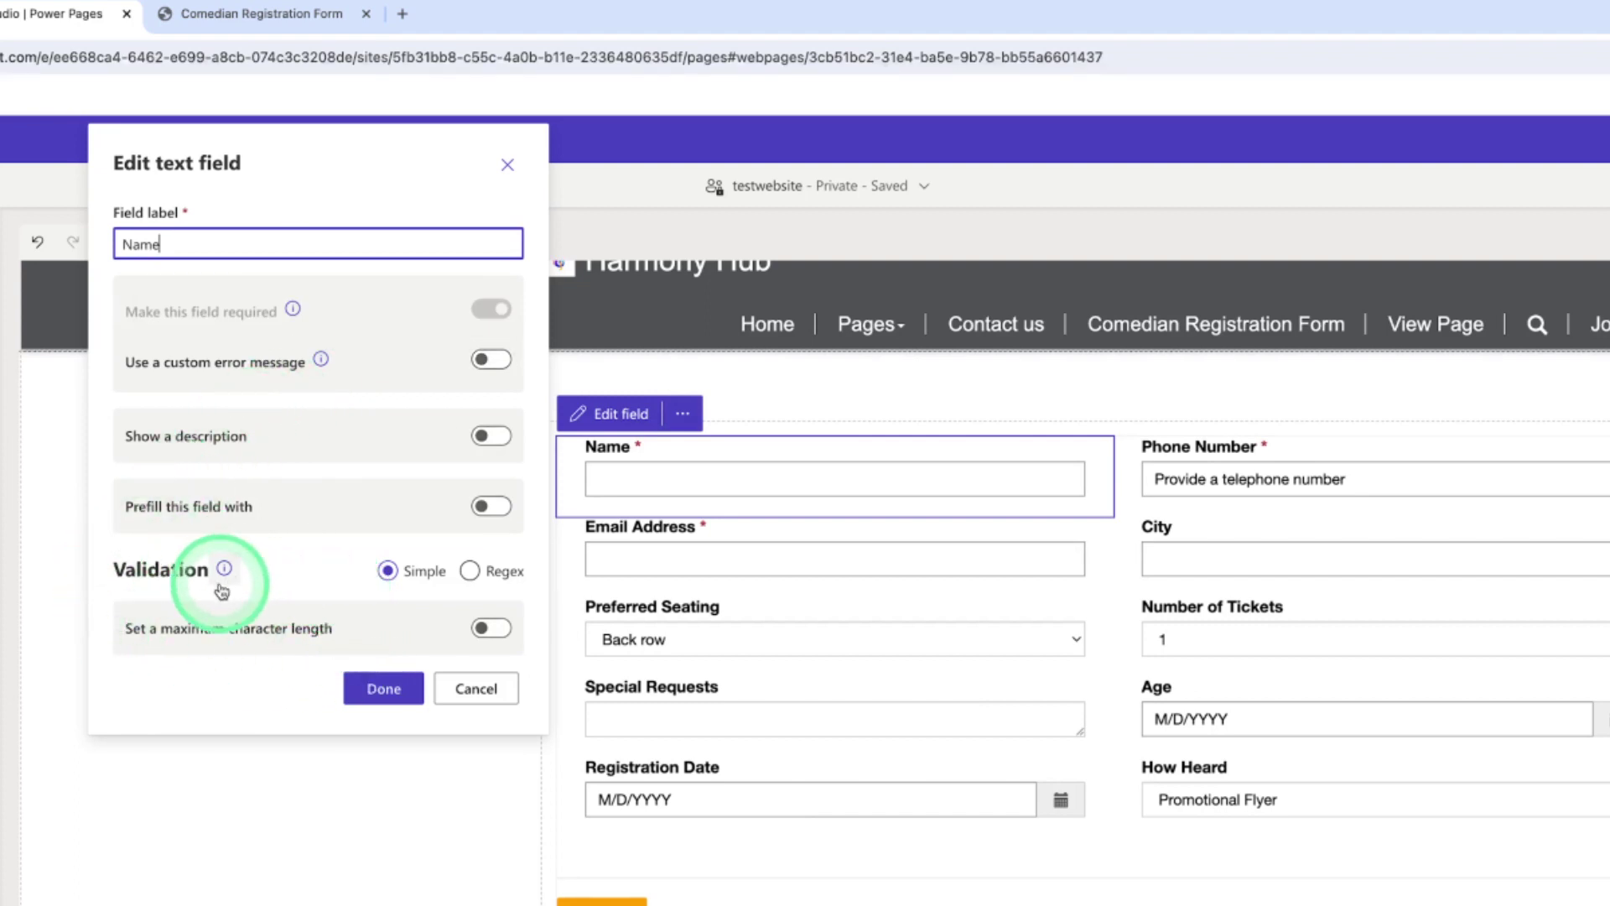
left_click(474, 572)
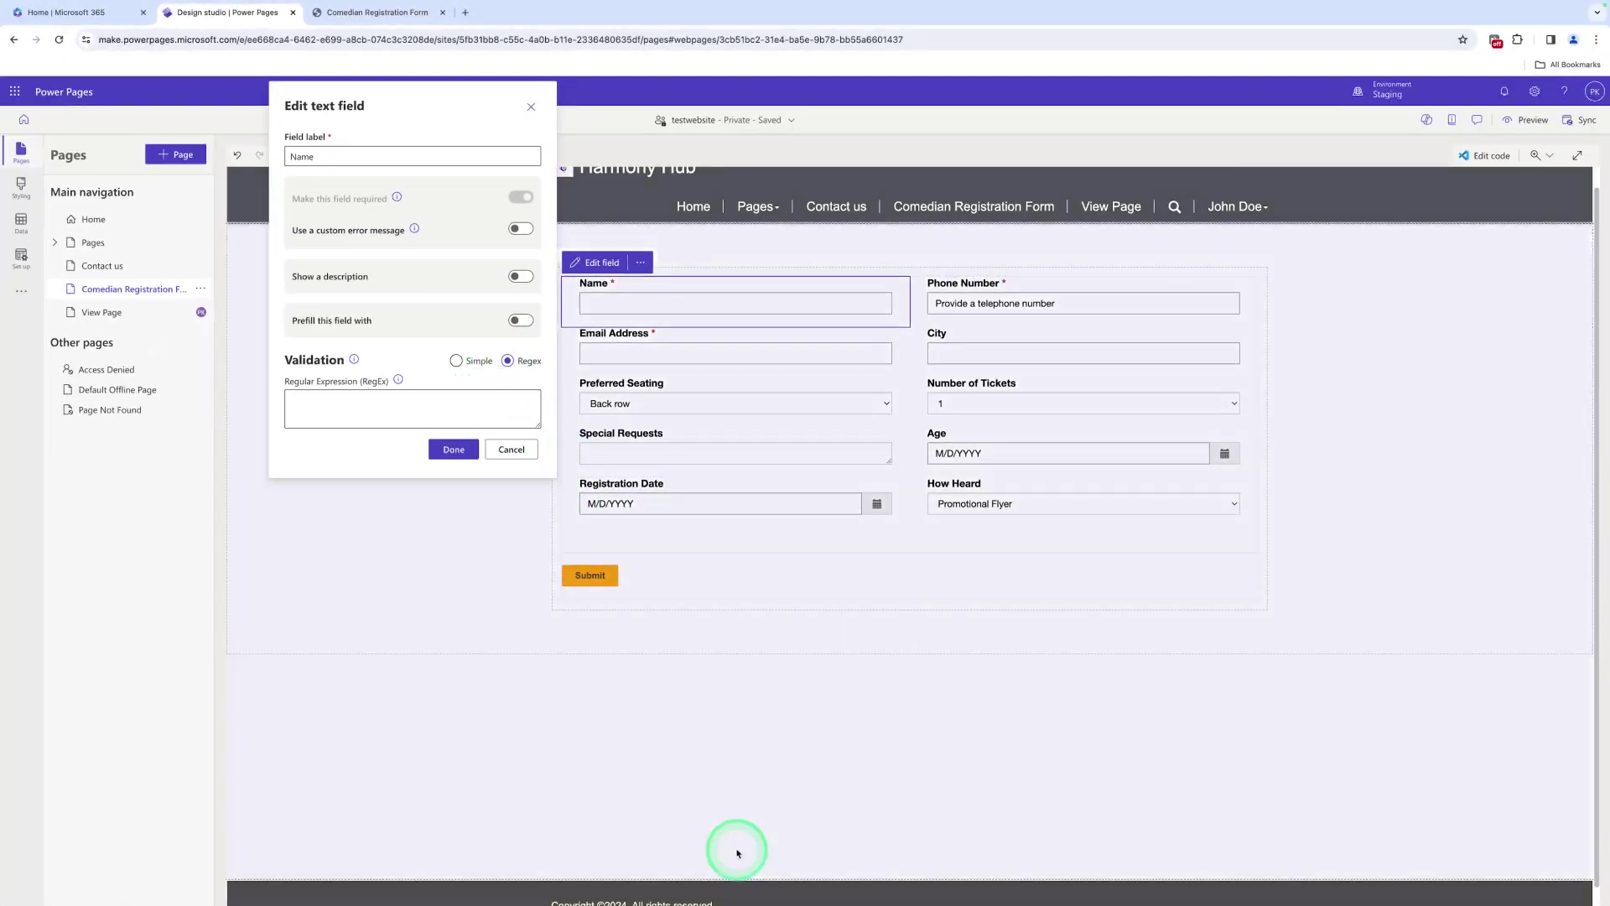
mouse_move(892, 901)
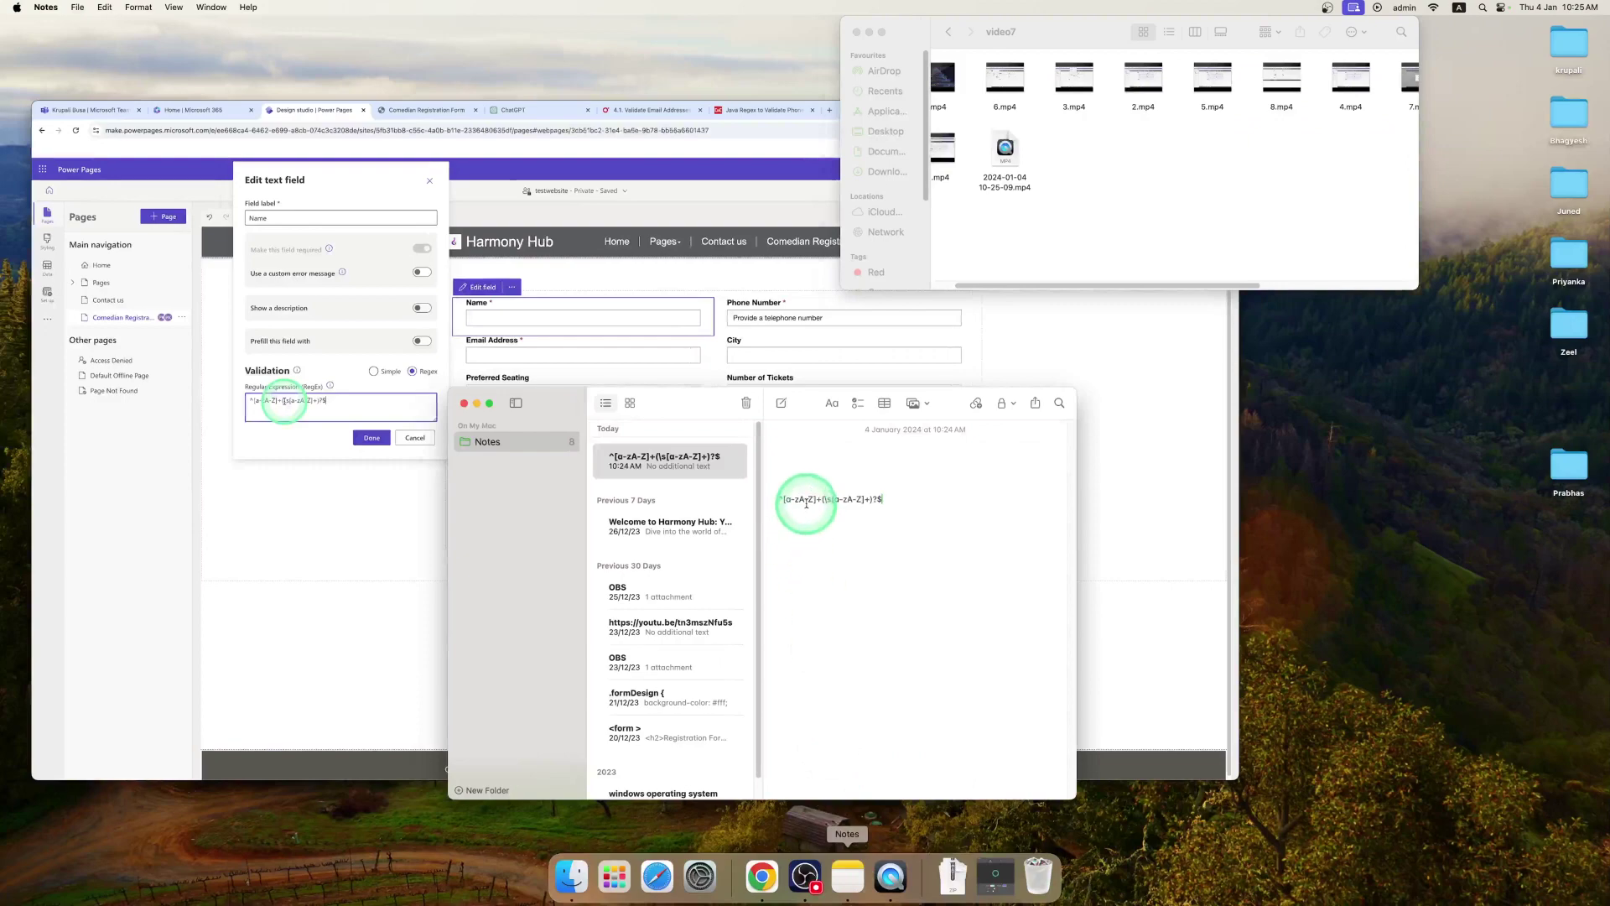
triple_click(807, 503)
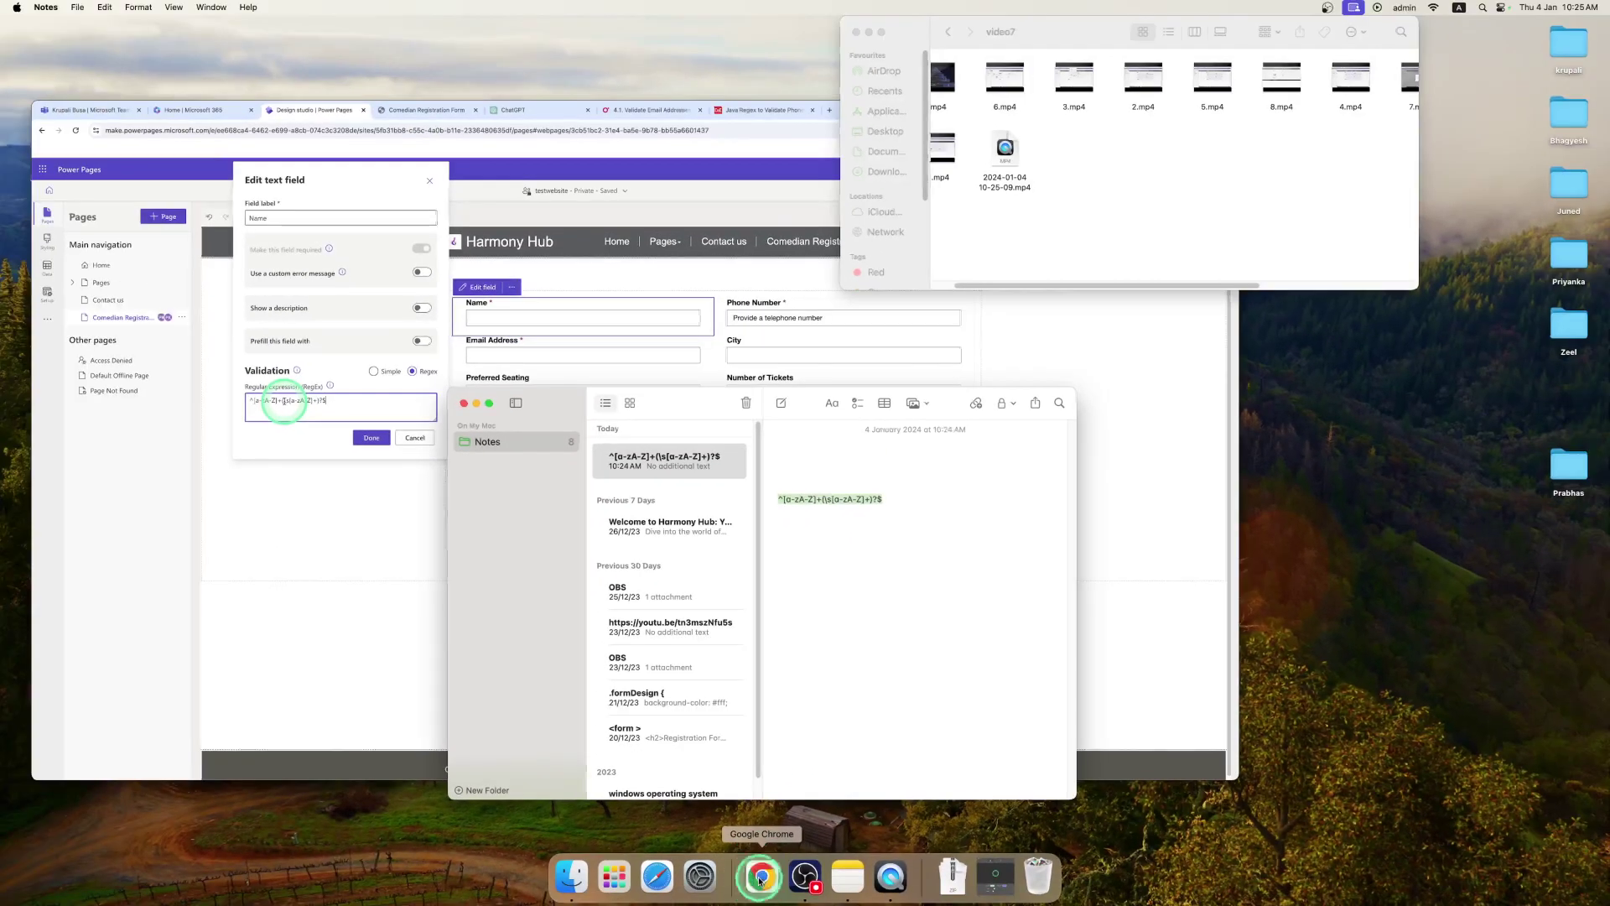
left_click(744, 872)
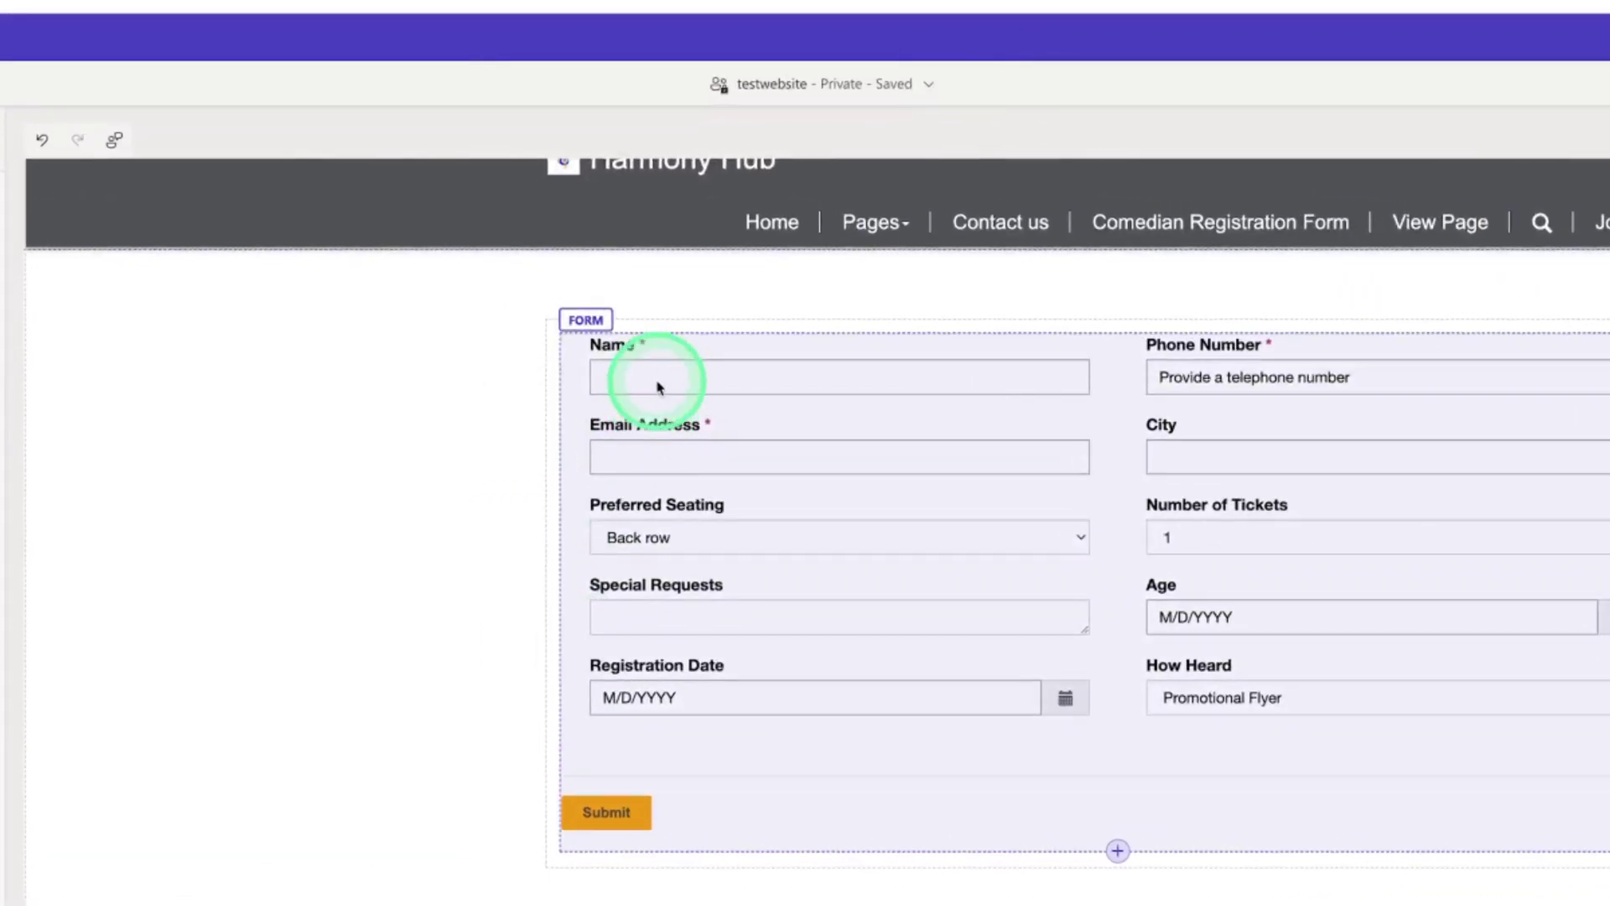
left_click(658, 387)
Set the Name field's validation to Regex with pattern ^[a-zA-Z]+(\s[a-zA-Z]+)?$ and confirm
left_click(597, 311)
left_click(473, 469)
left_click(398, 541)
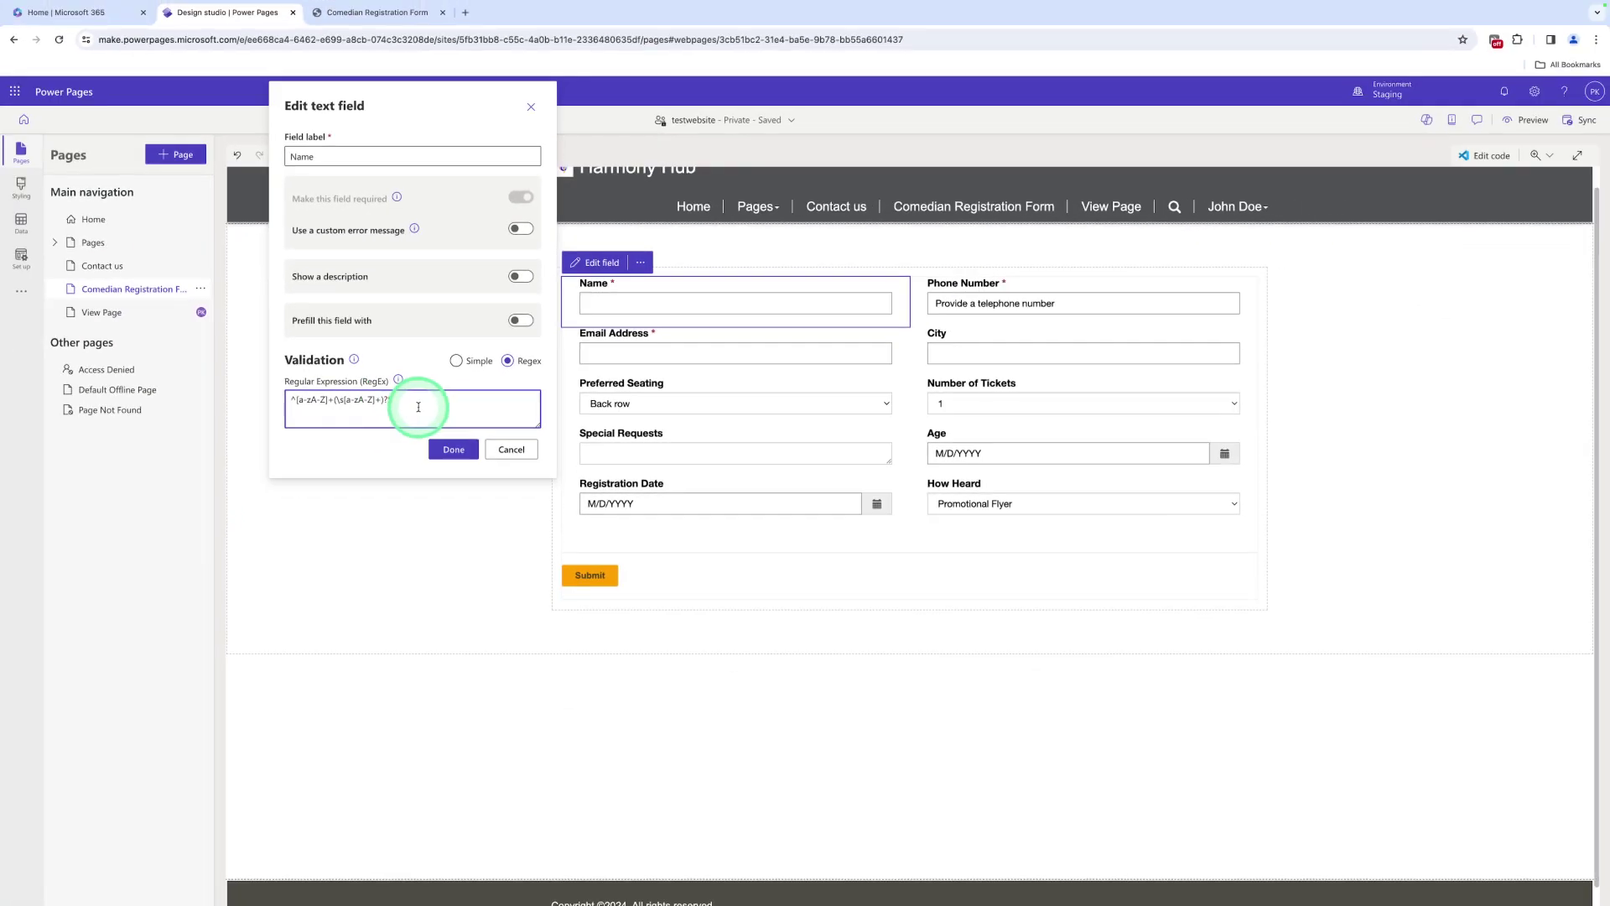
type("$")
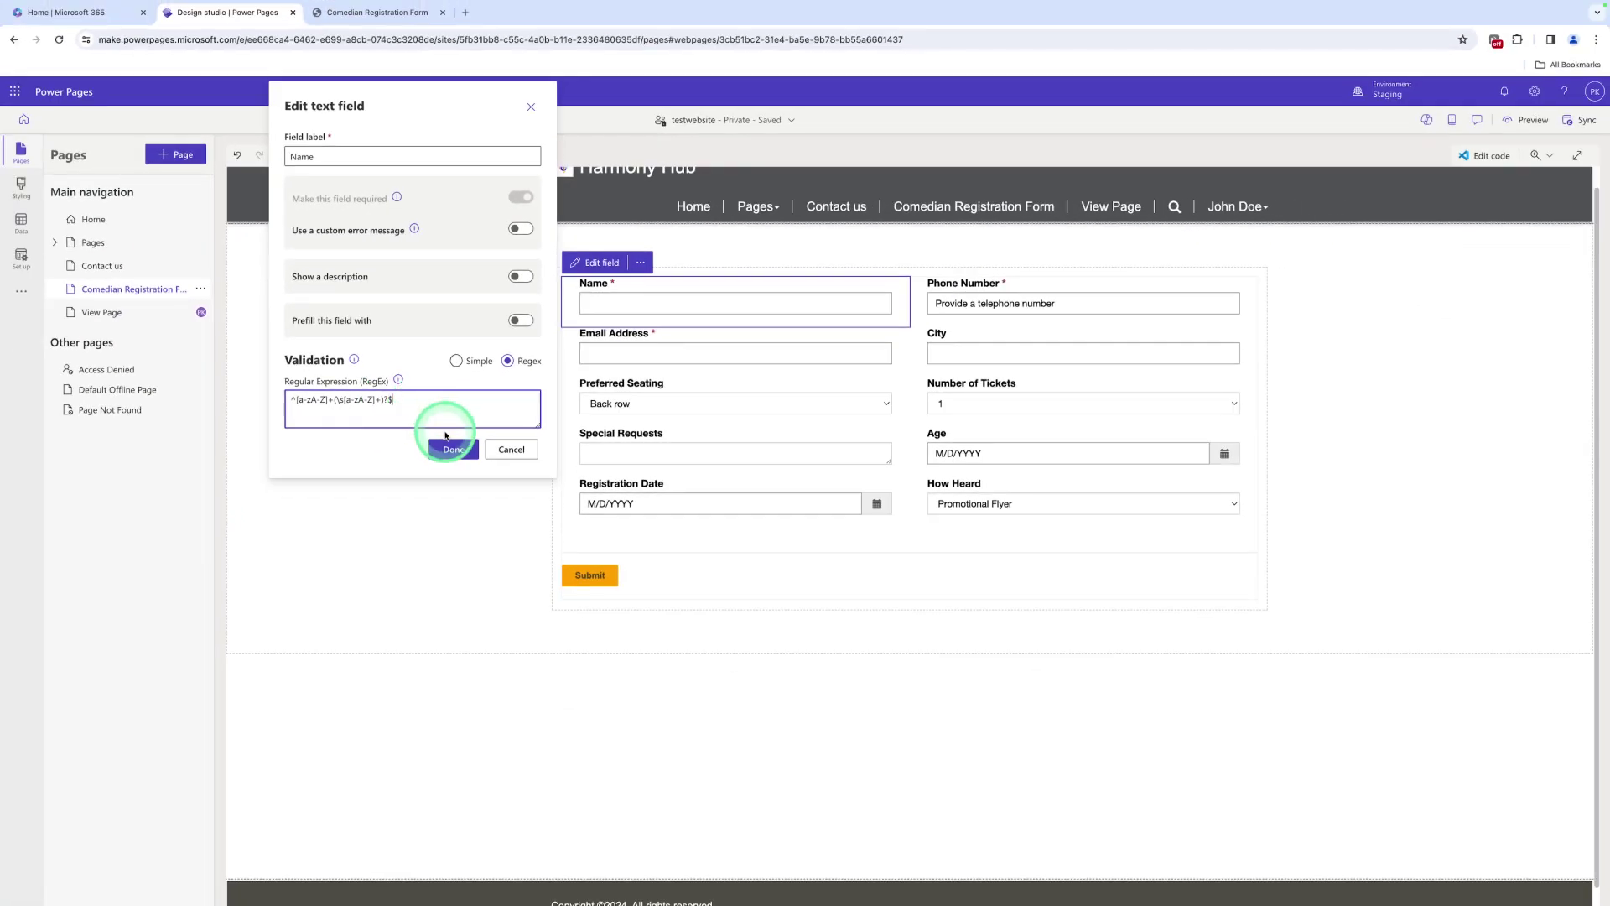
left_click(449, 450)
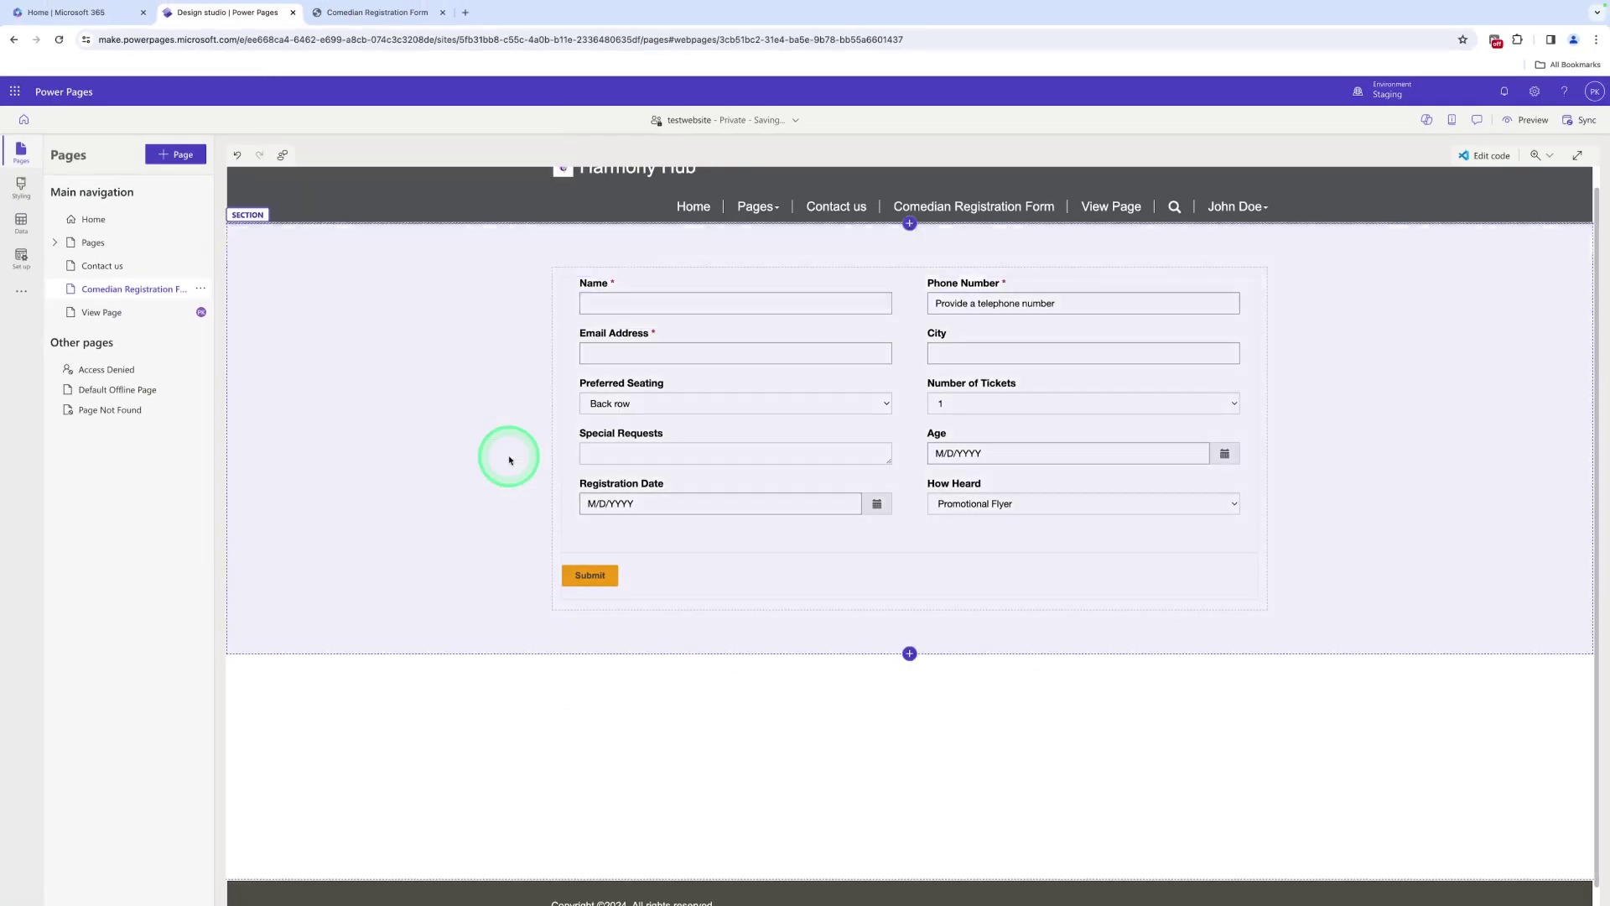
Preview the site on desktop and submit the form with 3242 as the Name
left_click(1531, 120)
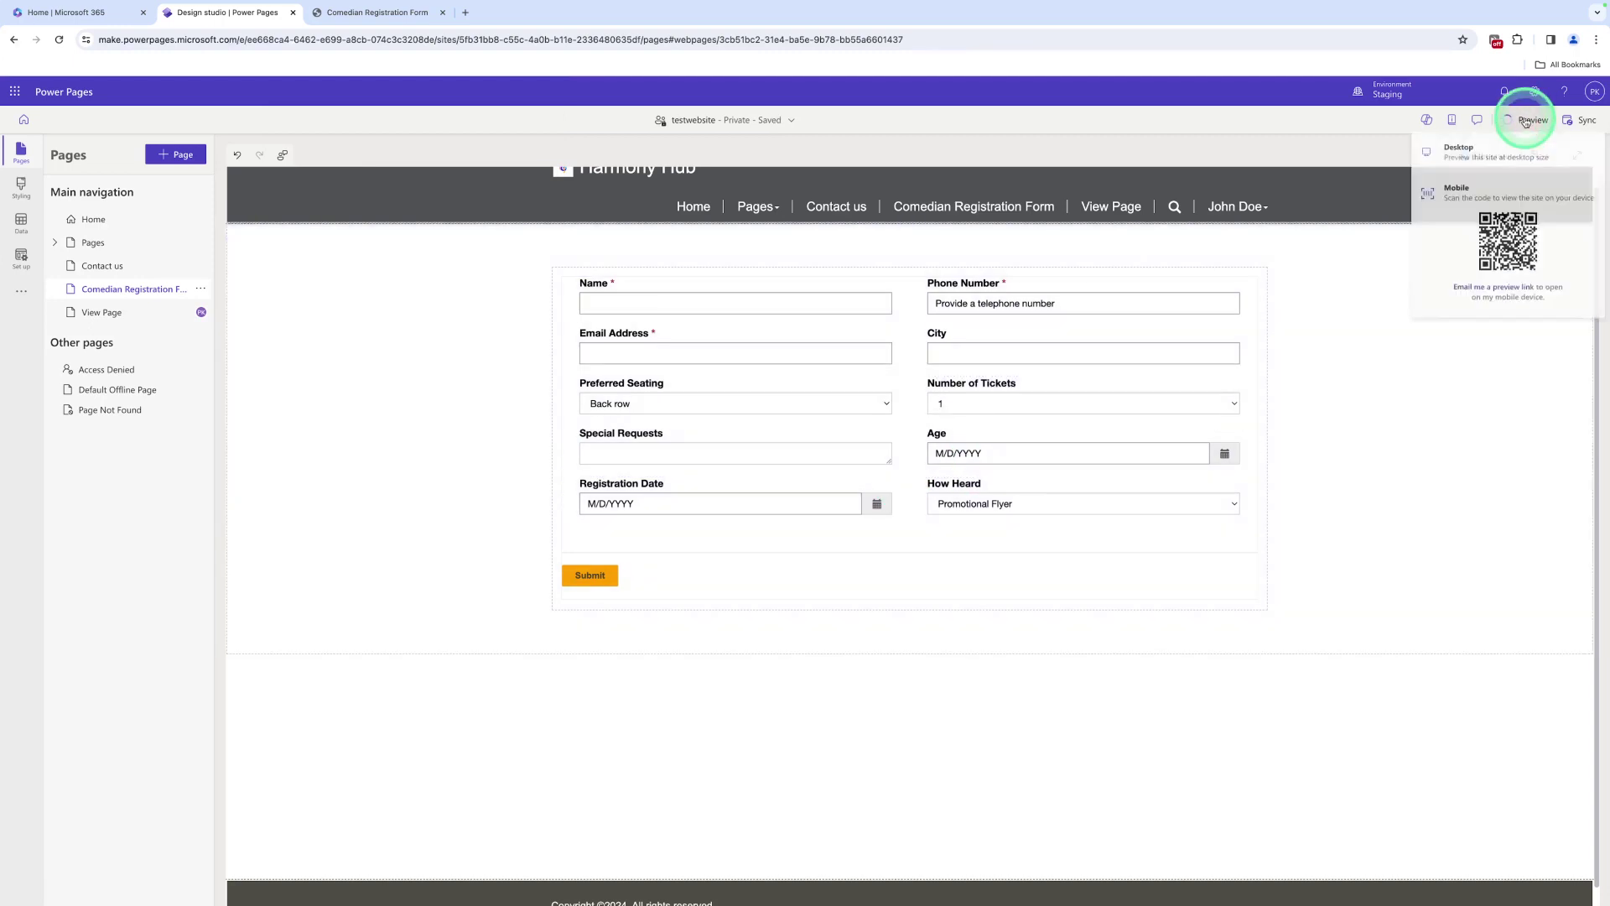
left_click(1456, 161)
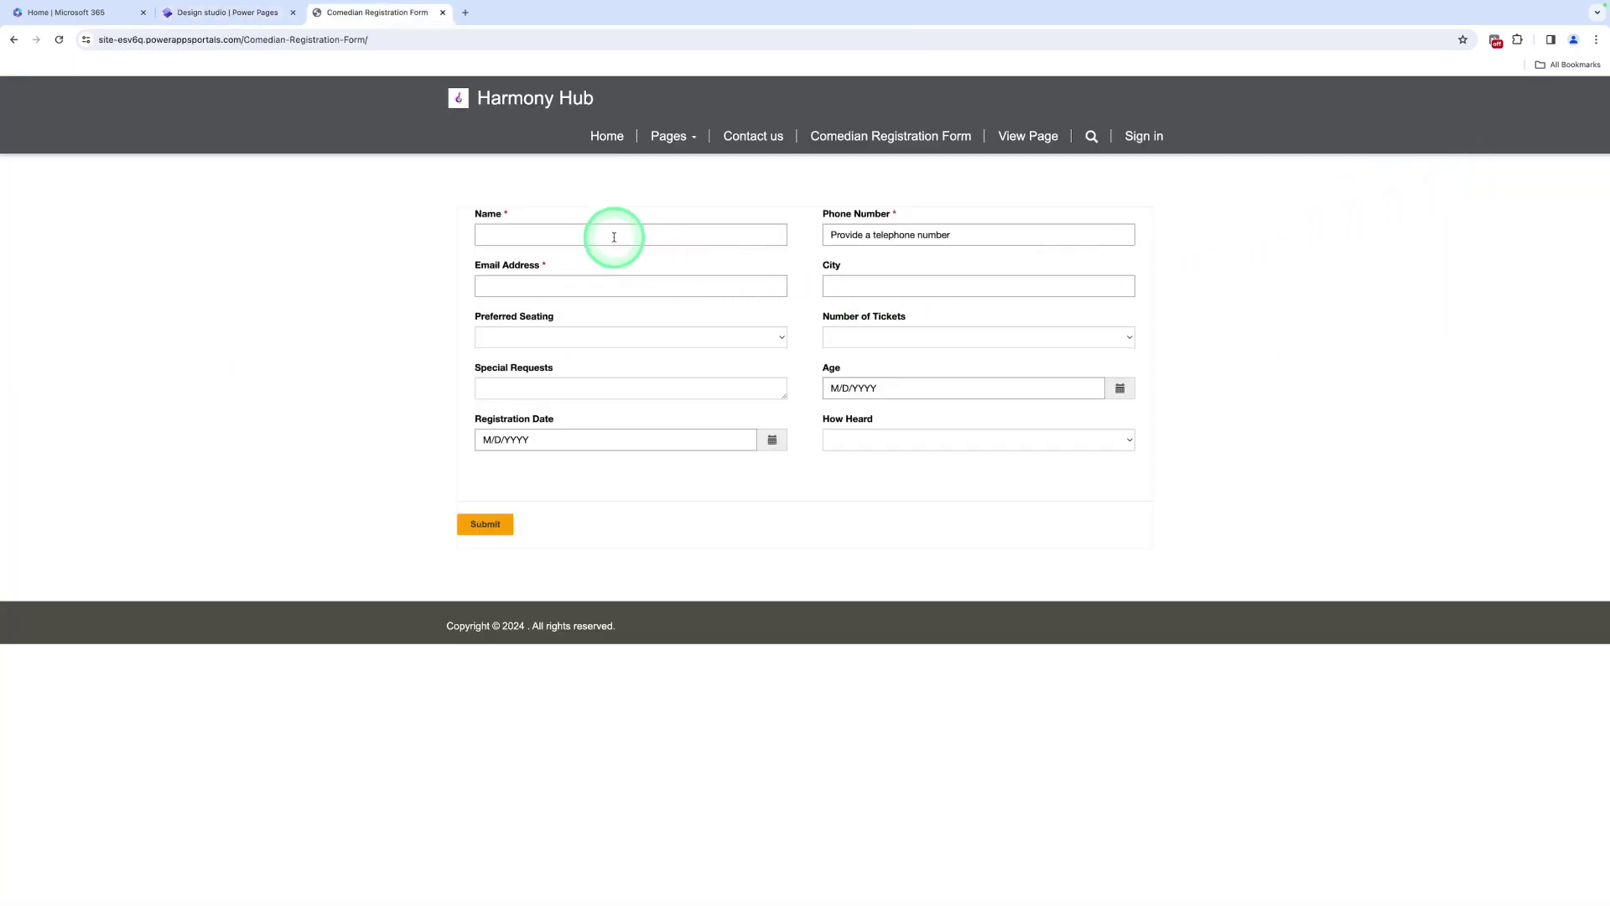
left_click(613, 237)
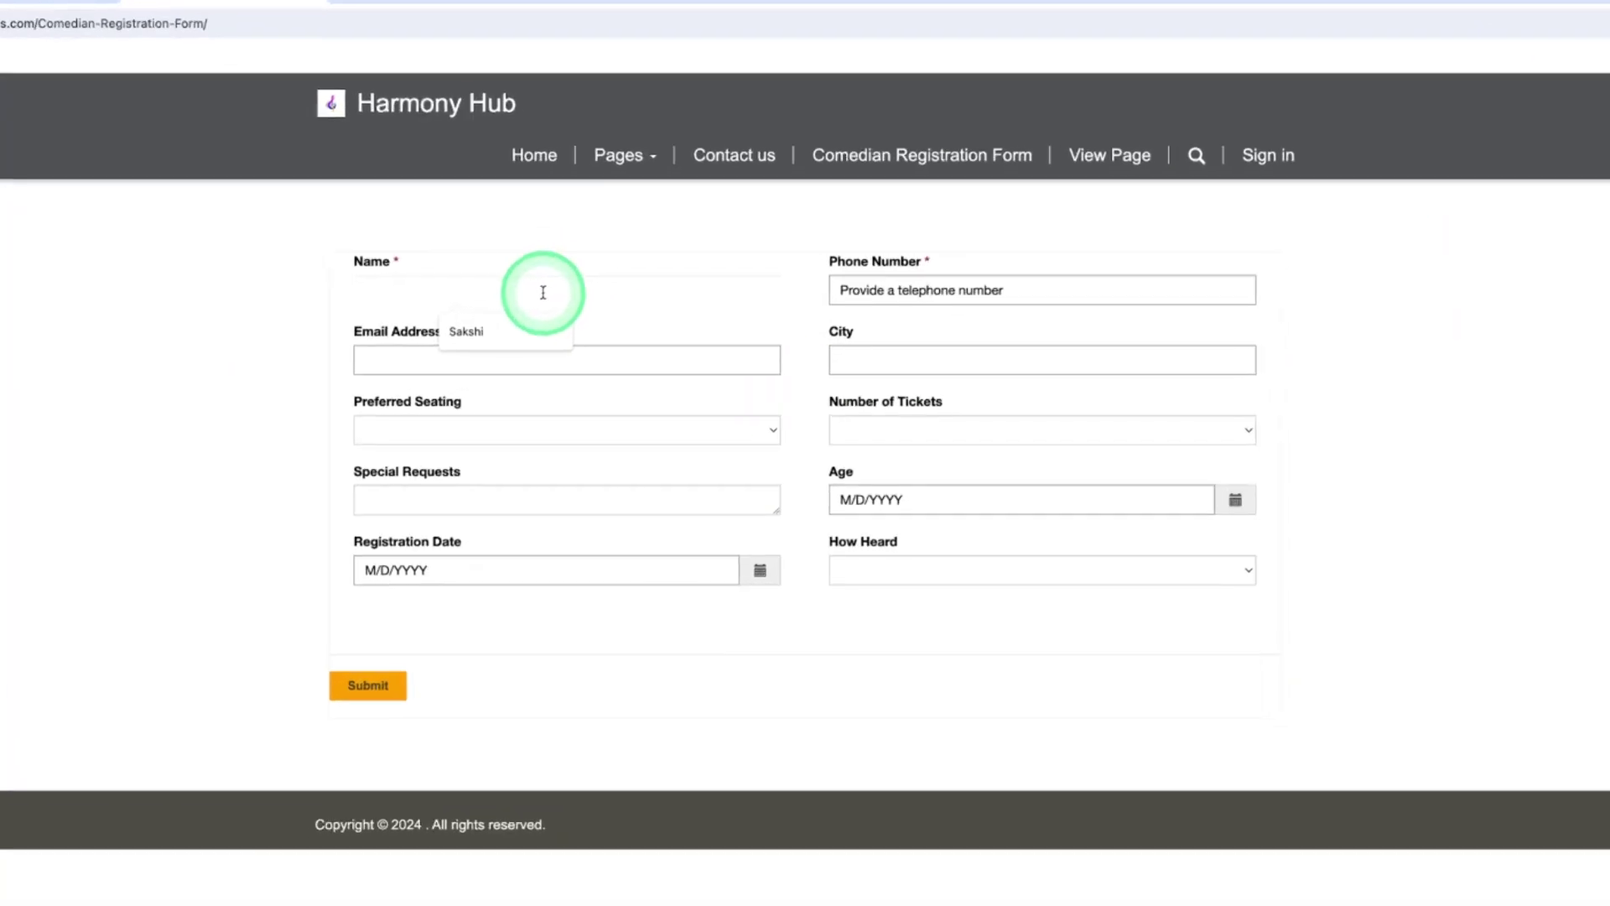
type("3242")
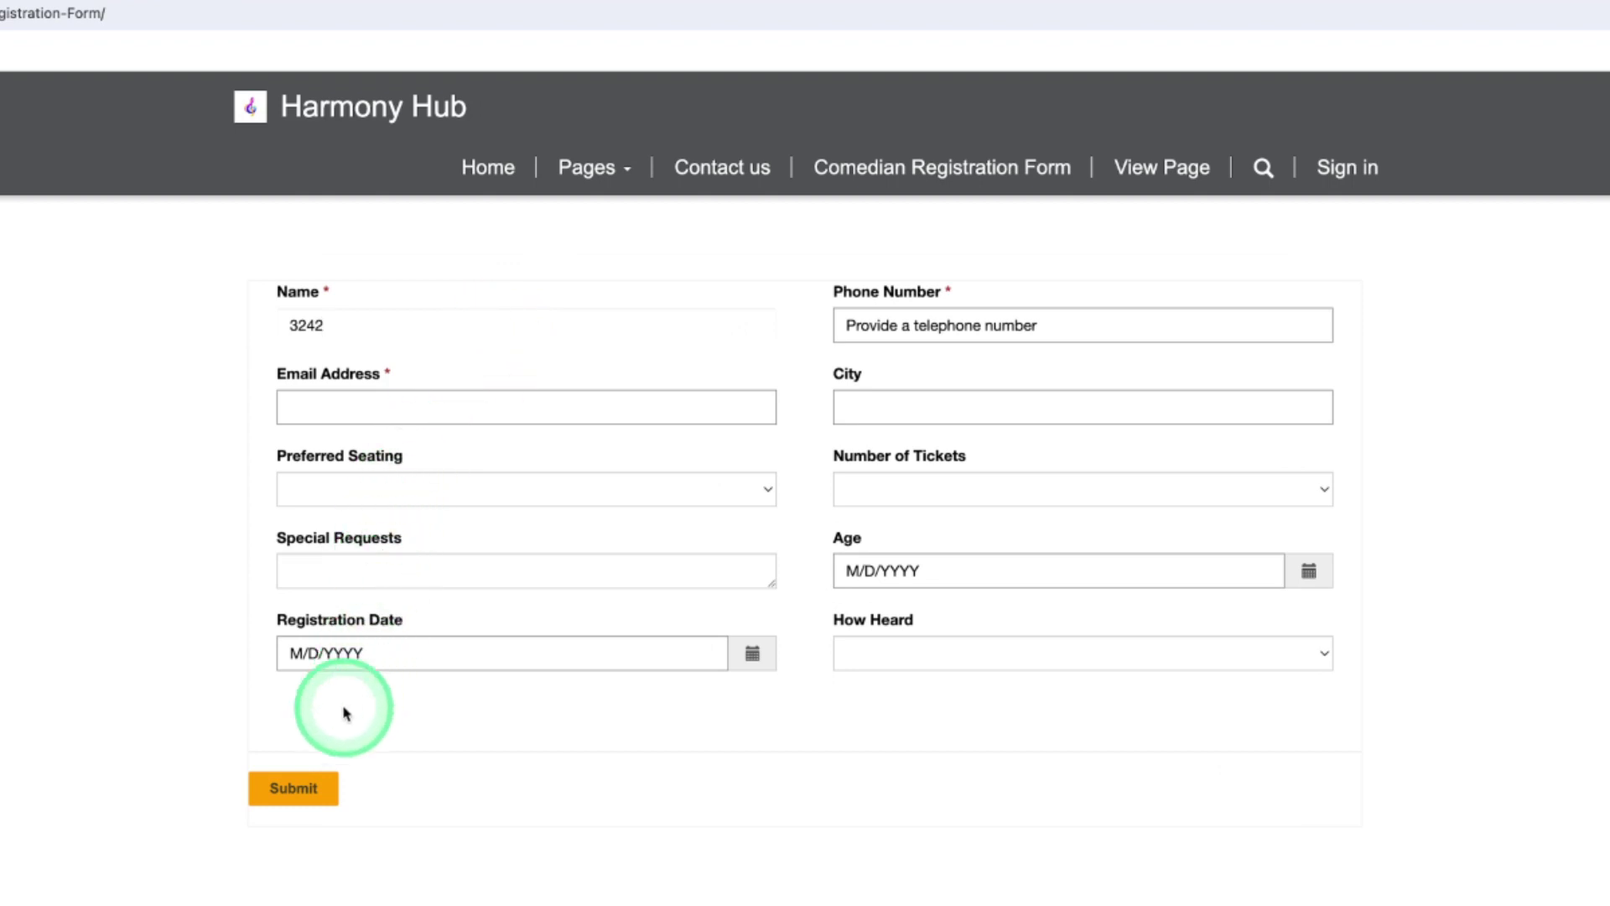
left_click(290, 788)
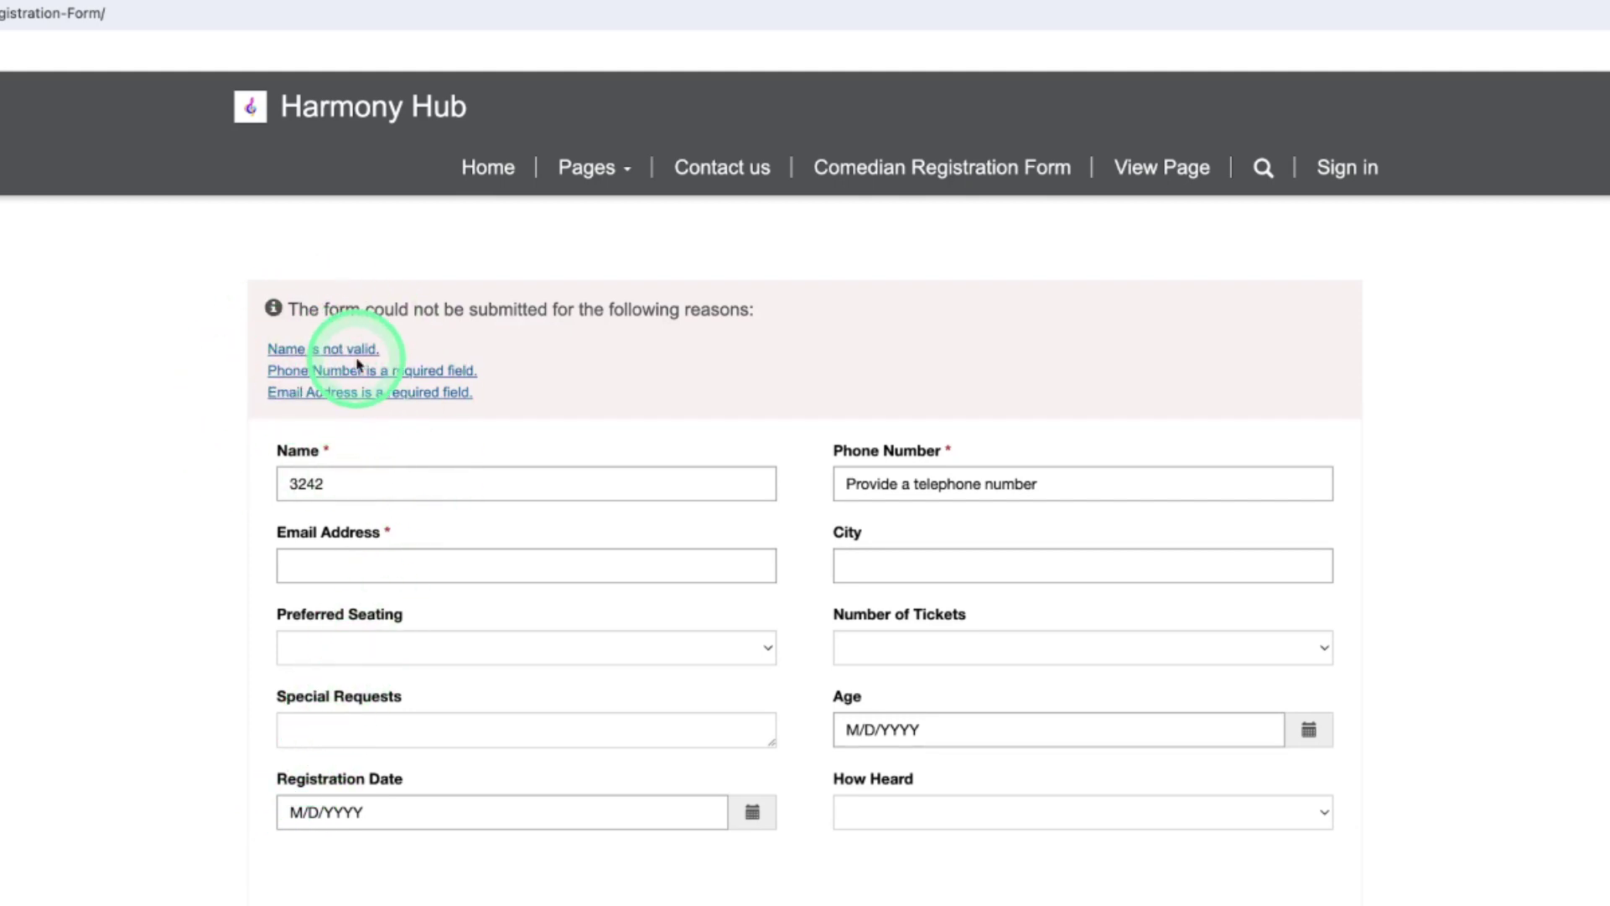
Replace the invalid Name with a letters-only name and resubmit the form
left_click(368, 489)
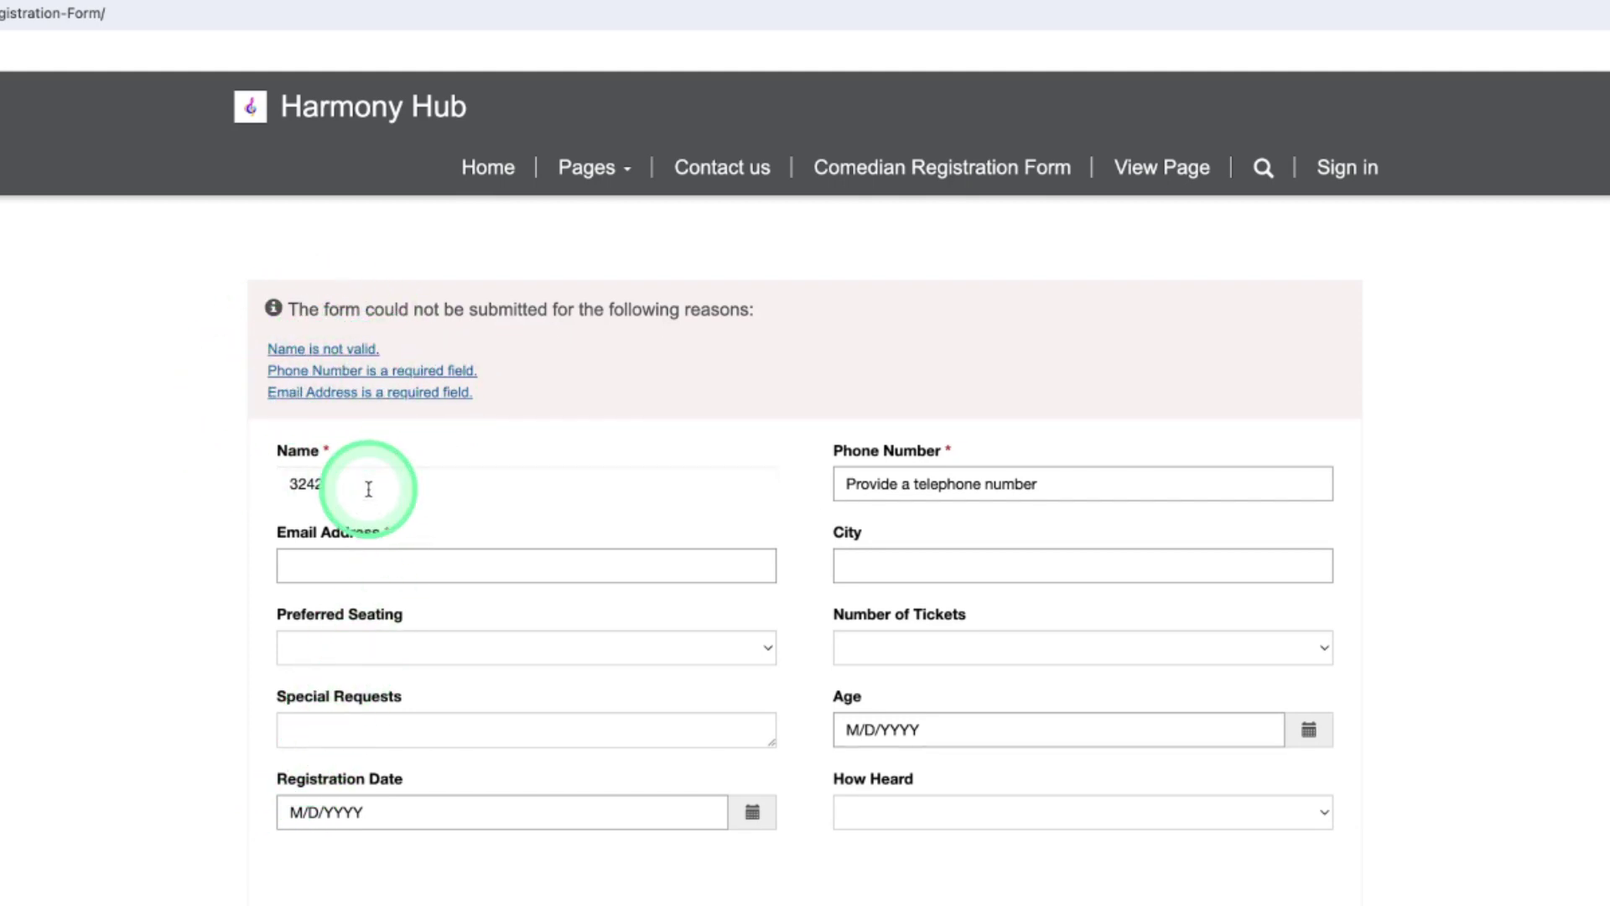
key("BackSpace")
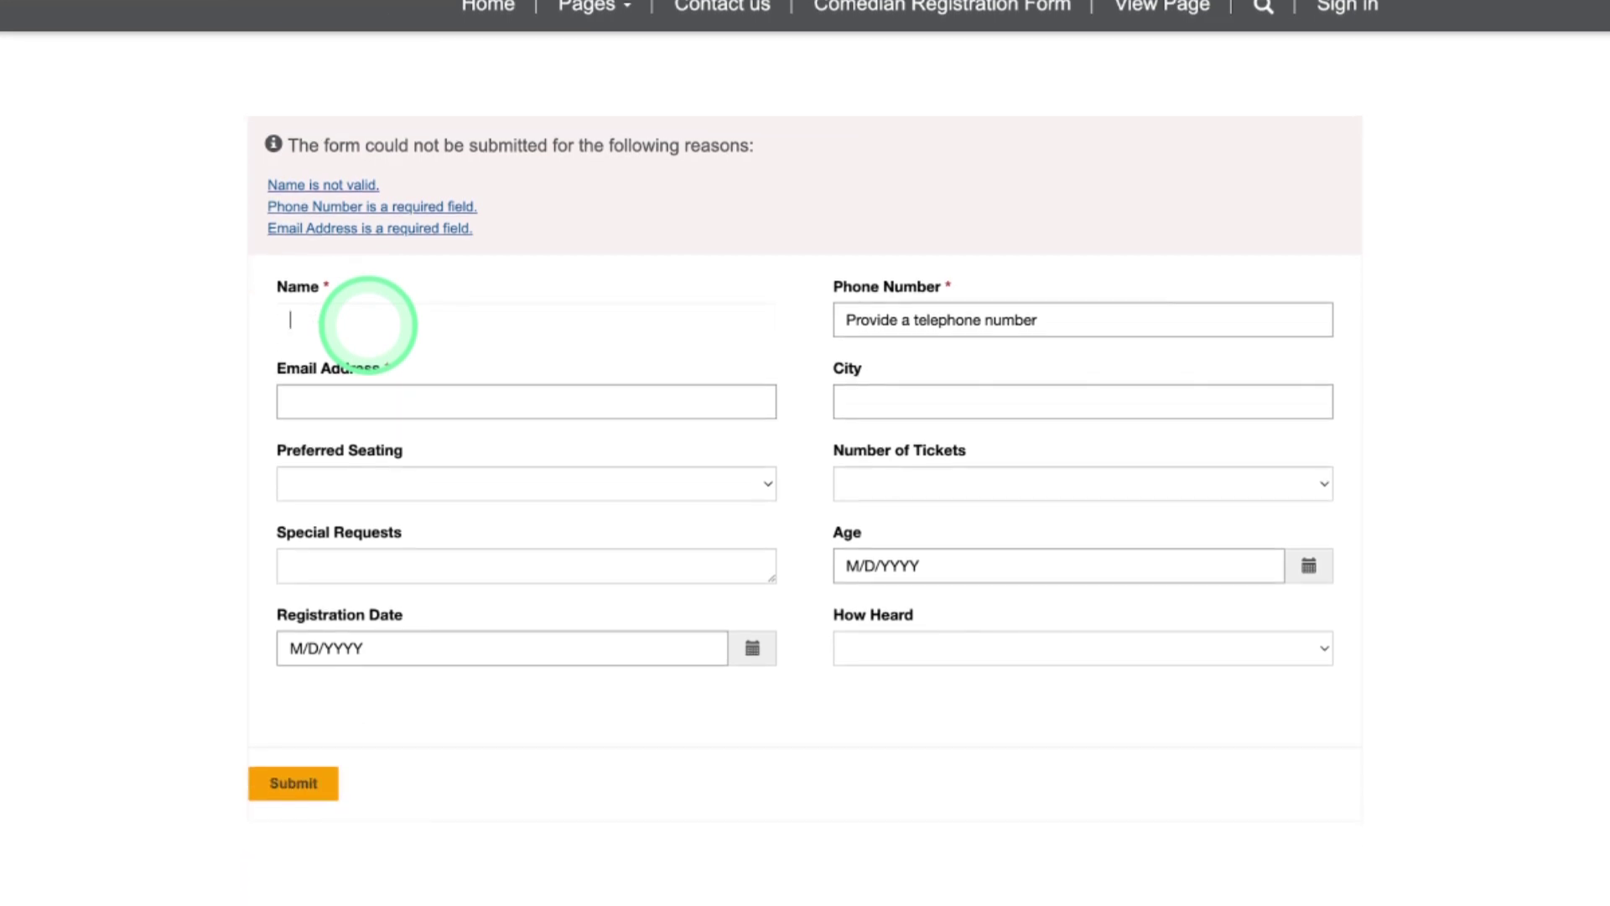
type("Sakshi")
left_click(294, 780)
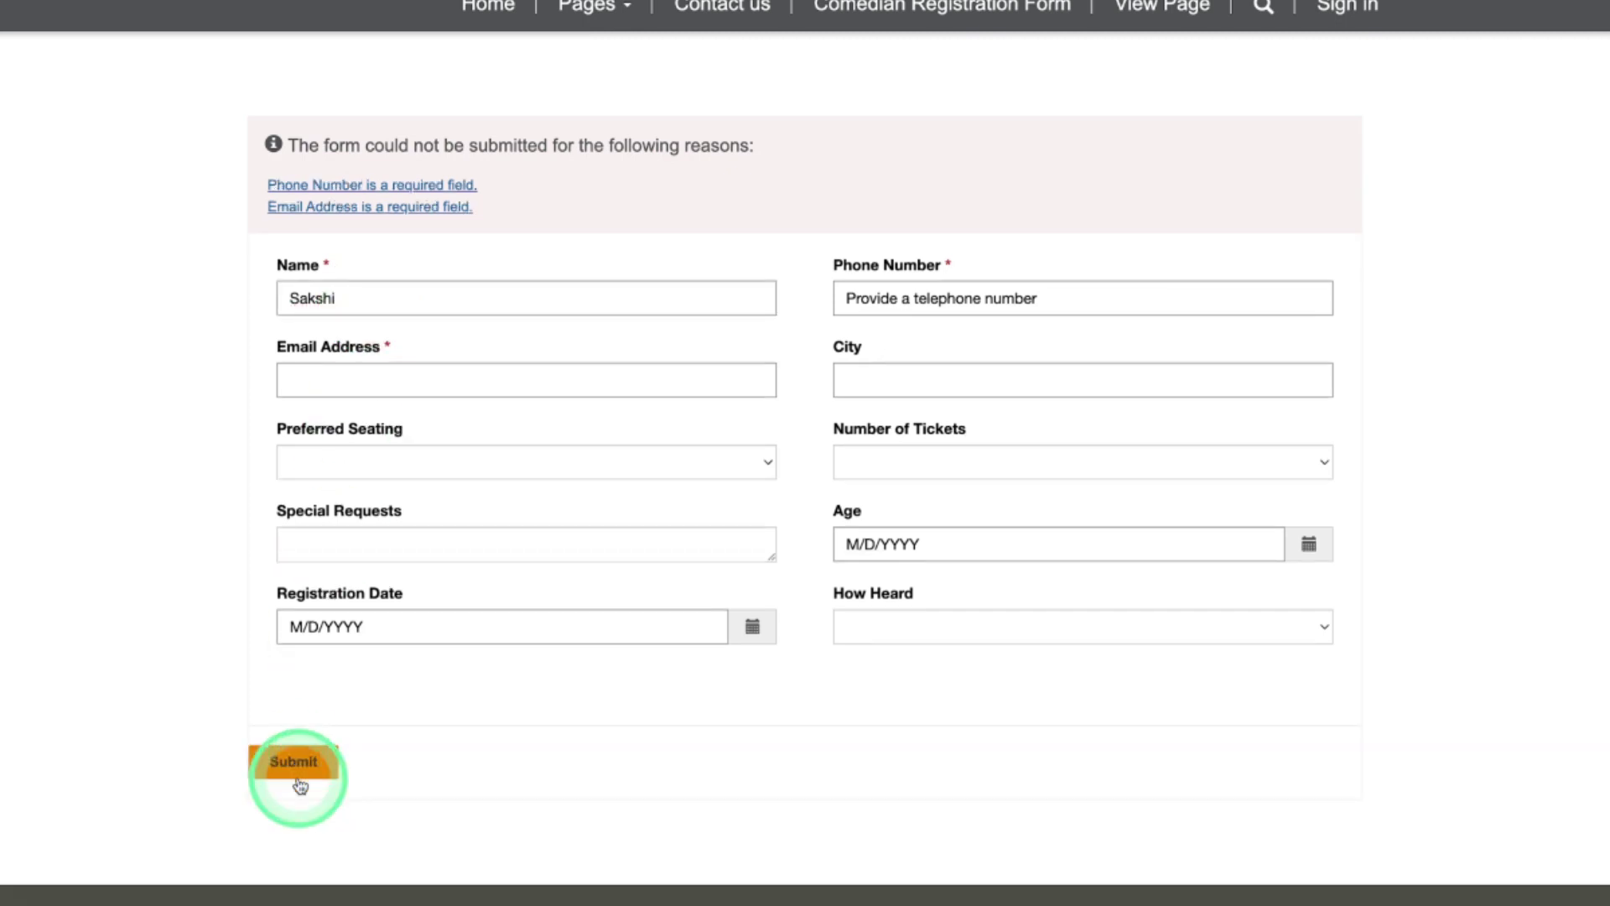
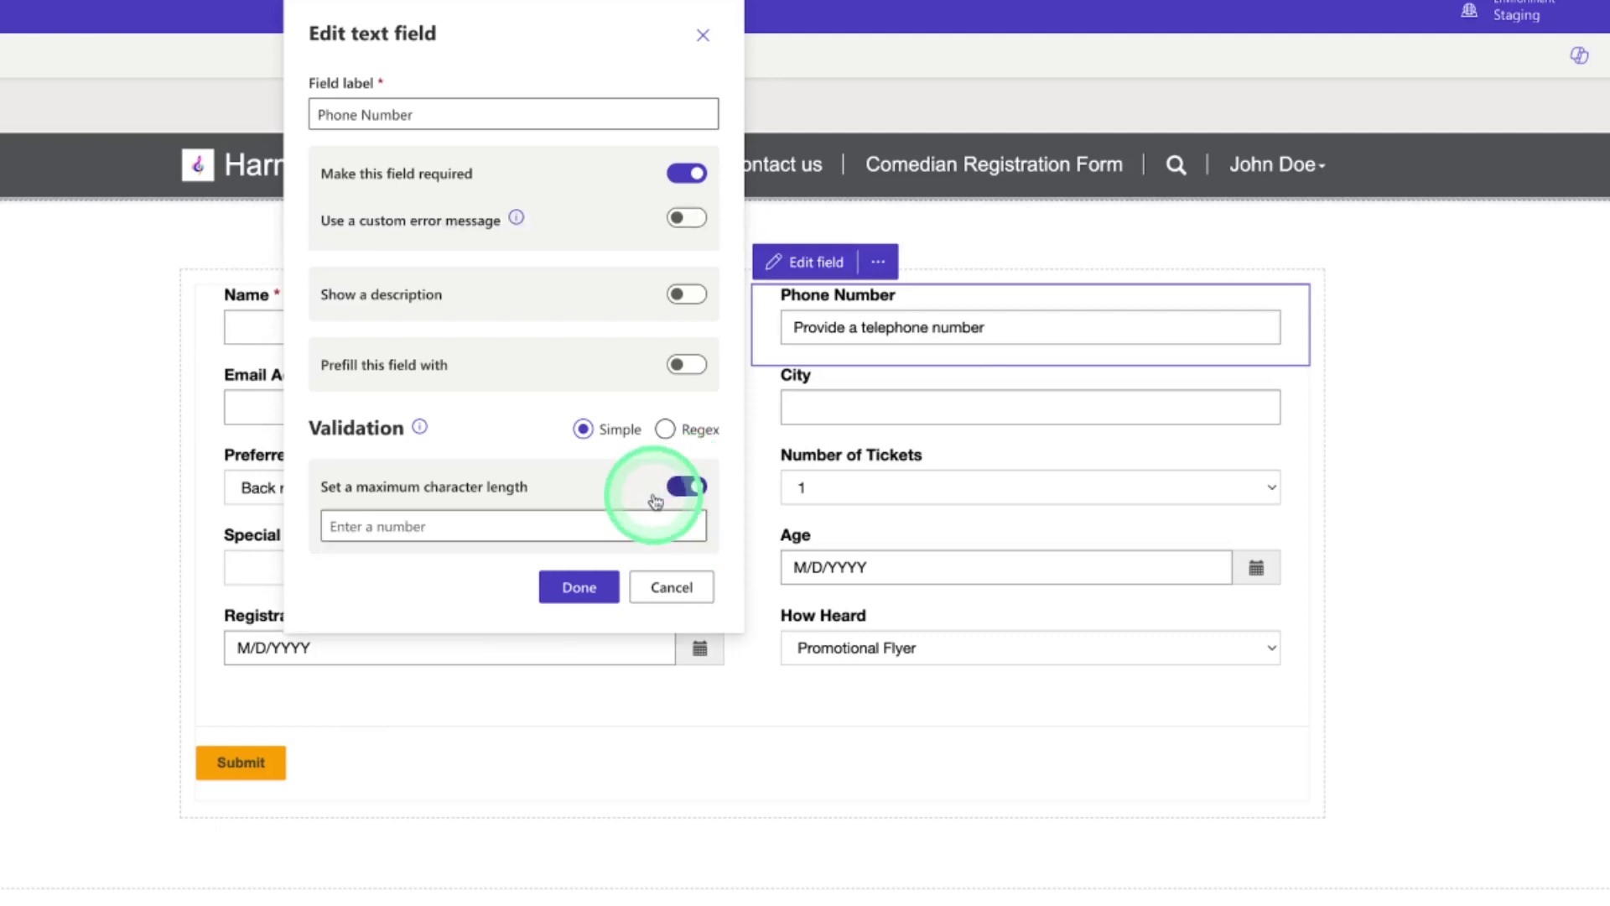
Limit the Phone Number field to a maximum of 10 characters and save it
left_click(540, 531)
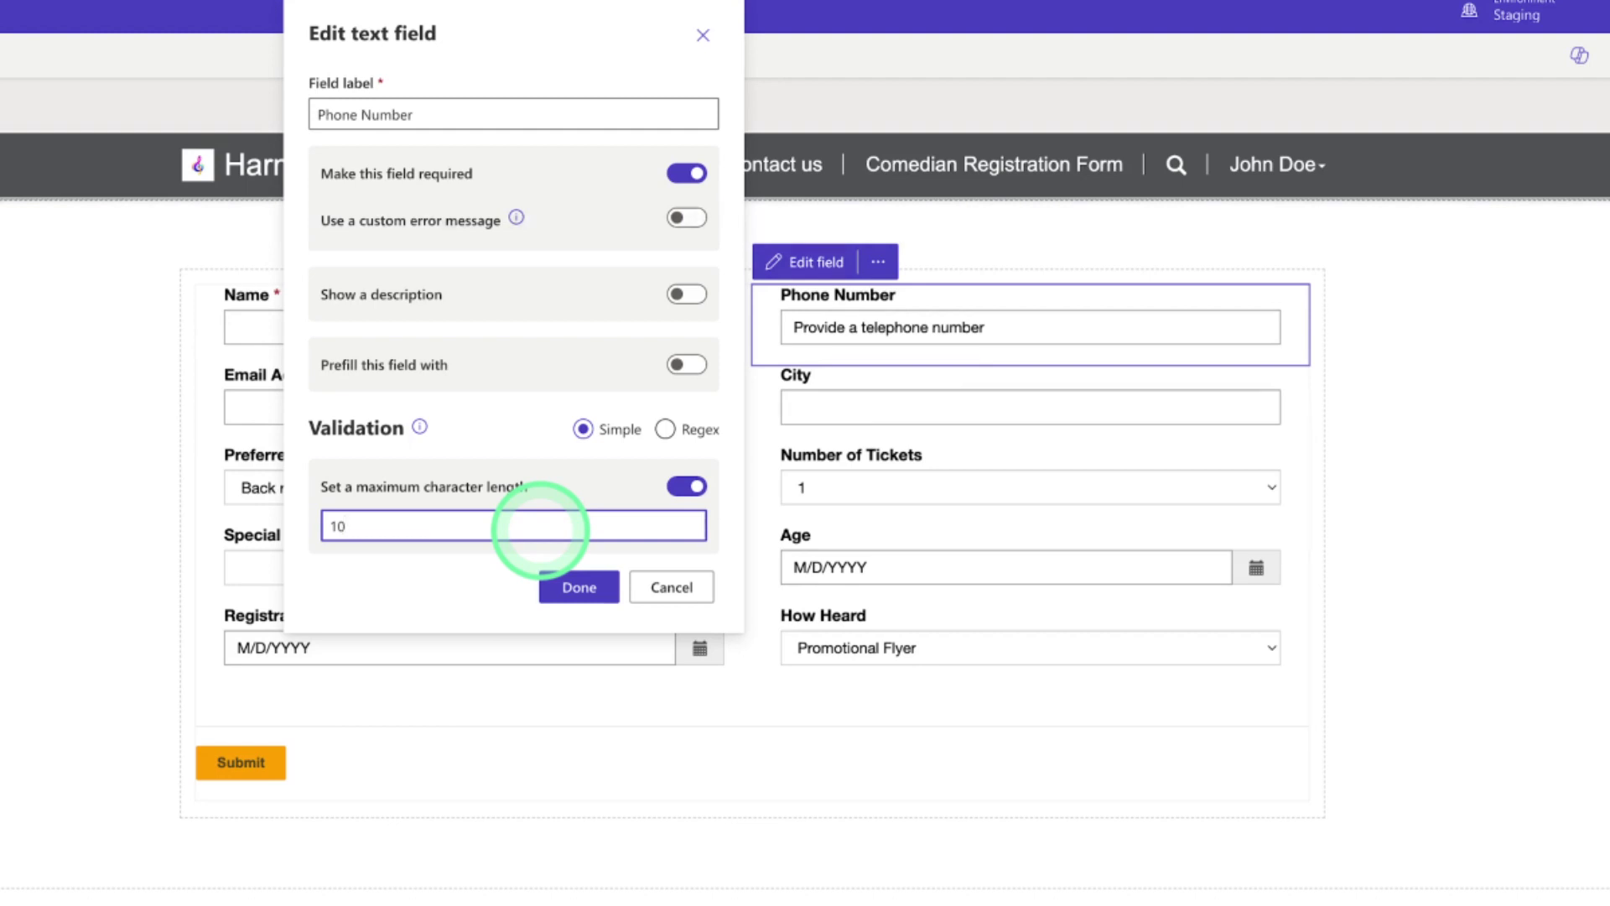
left_click(578, 587)
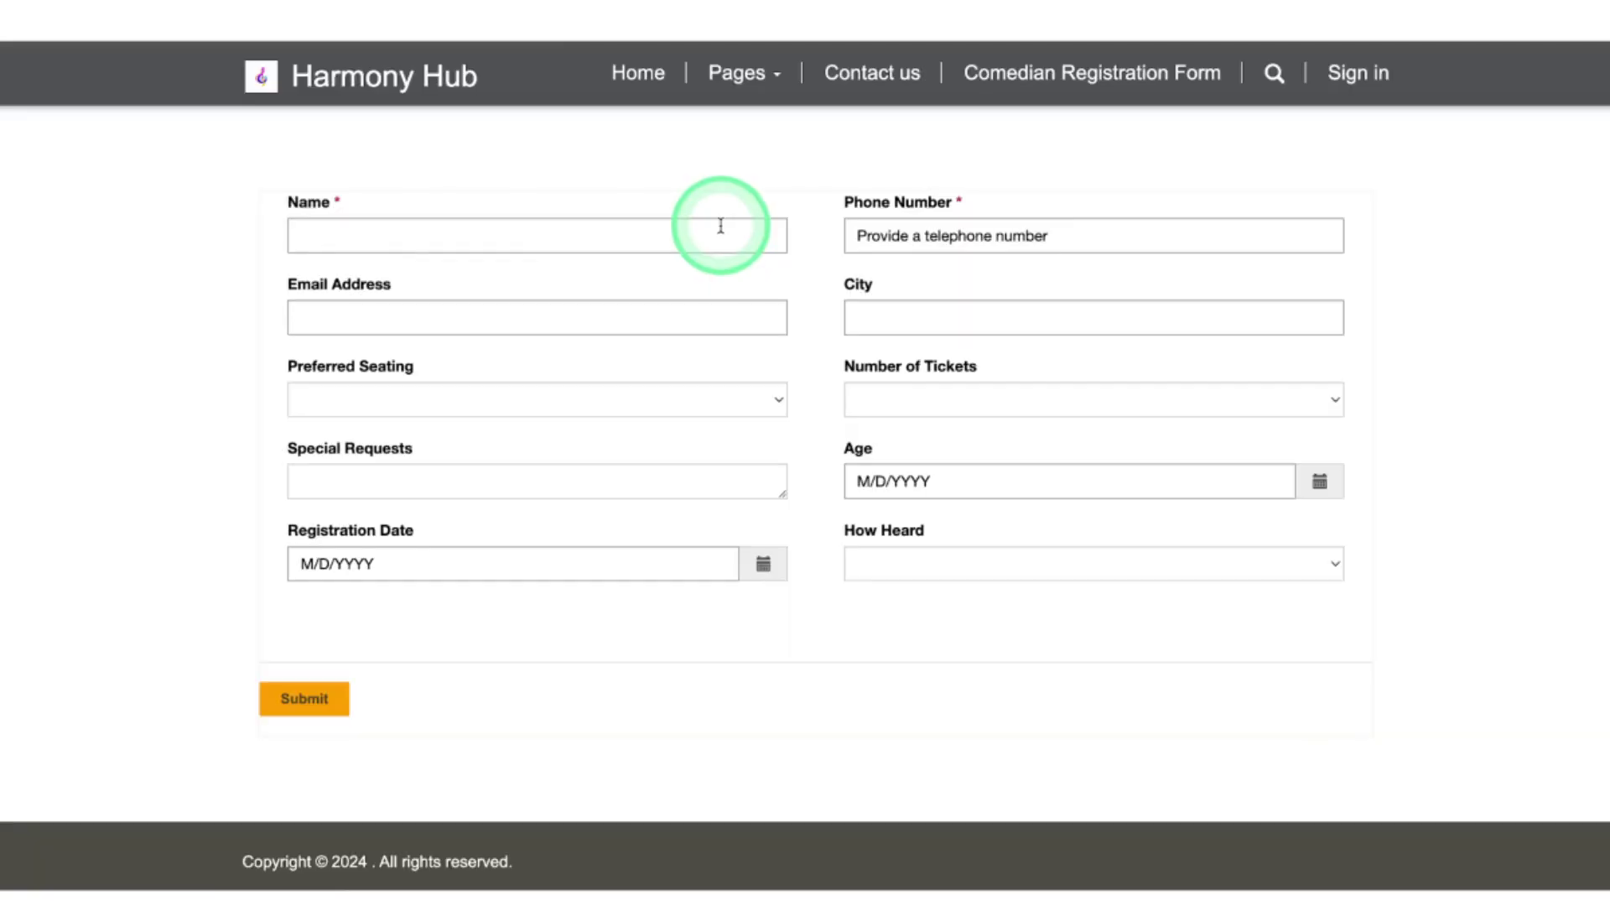
left_click(718, 228)
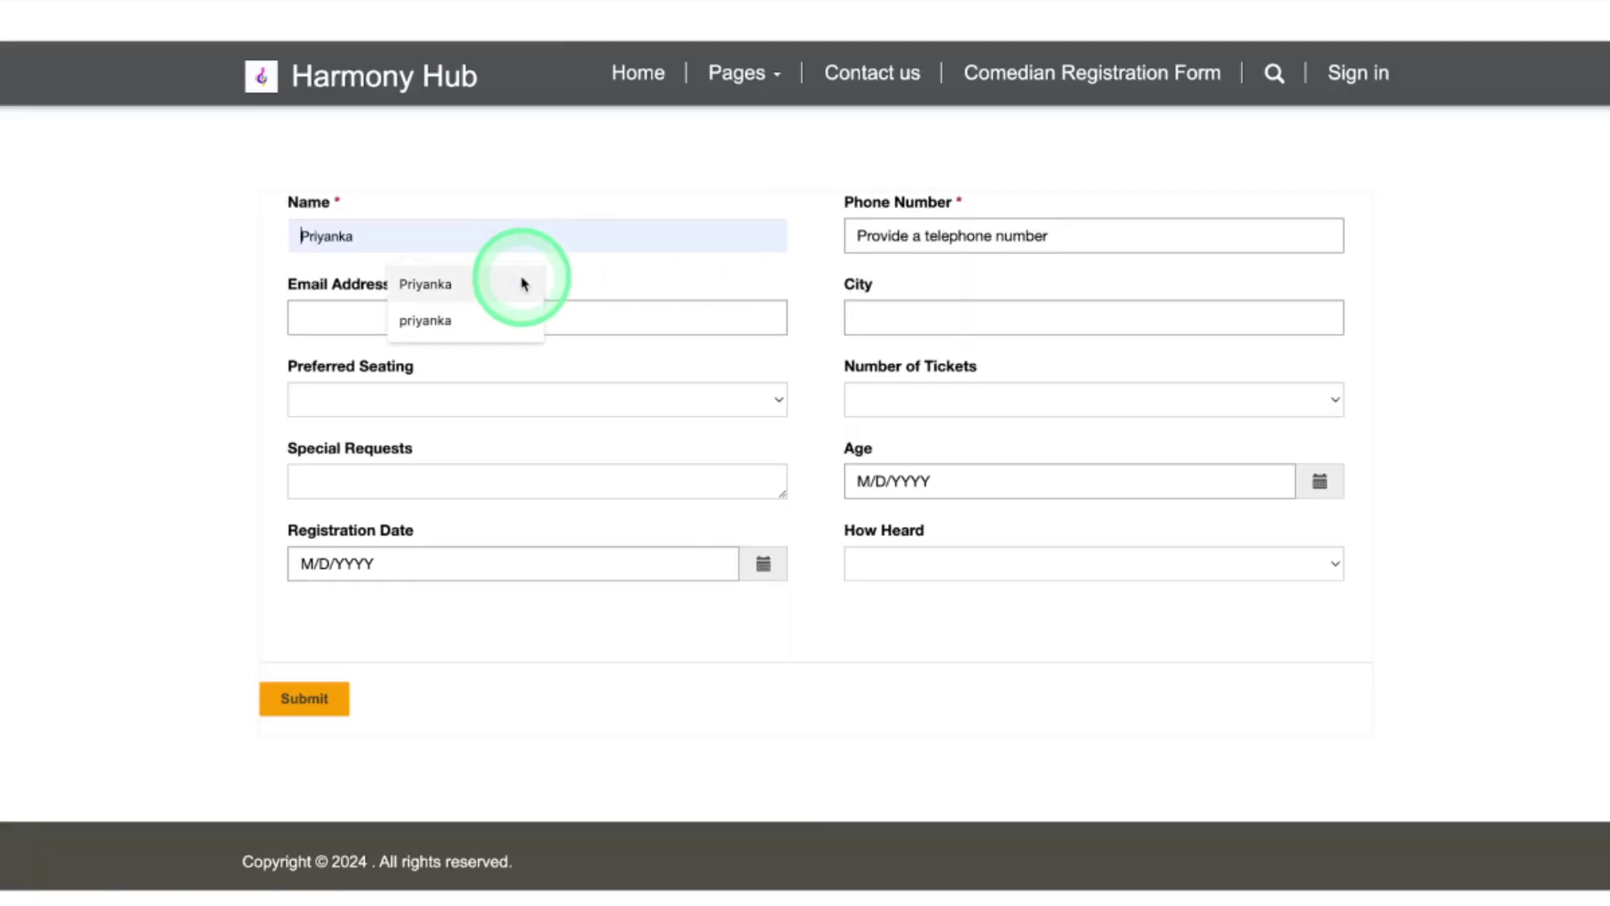
left_click(430, 282)
left_click(885, 245)
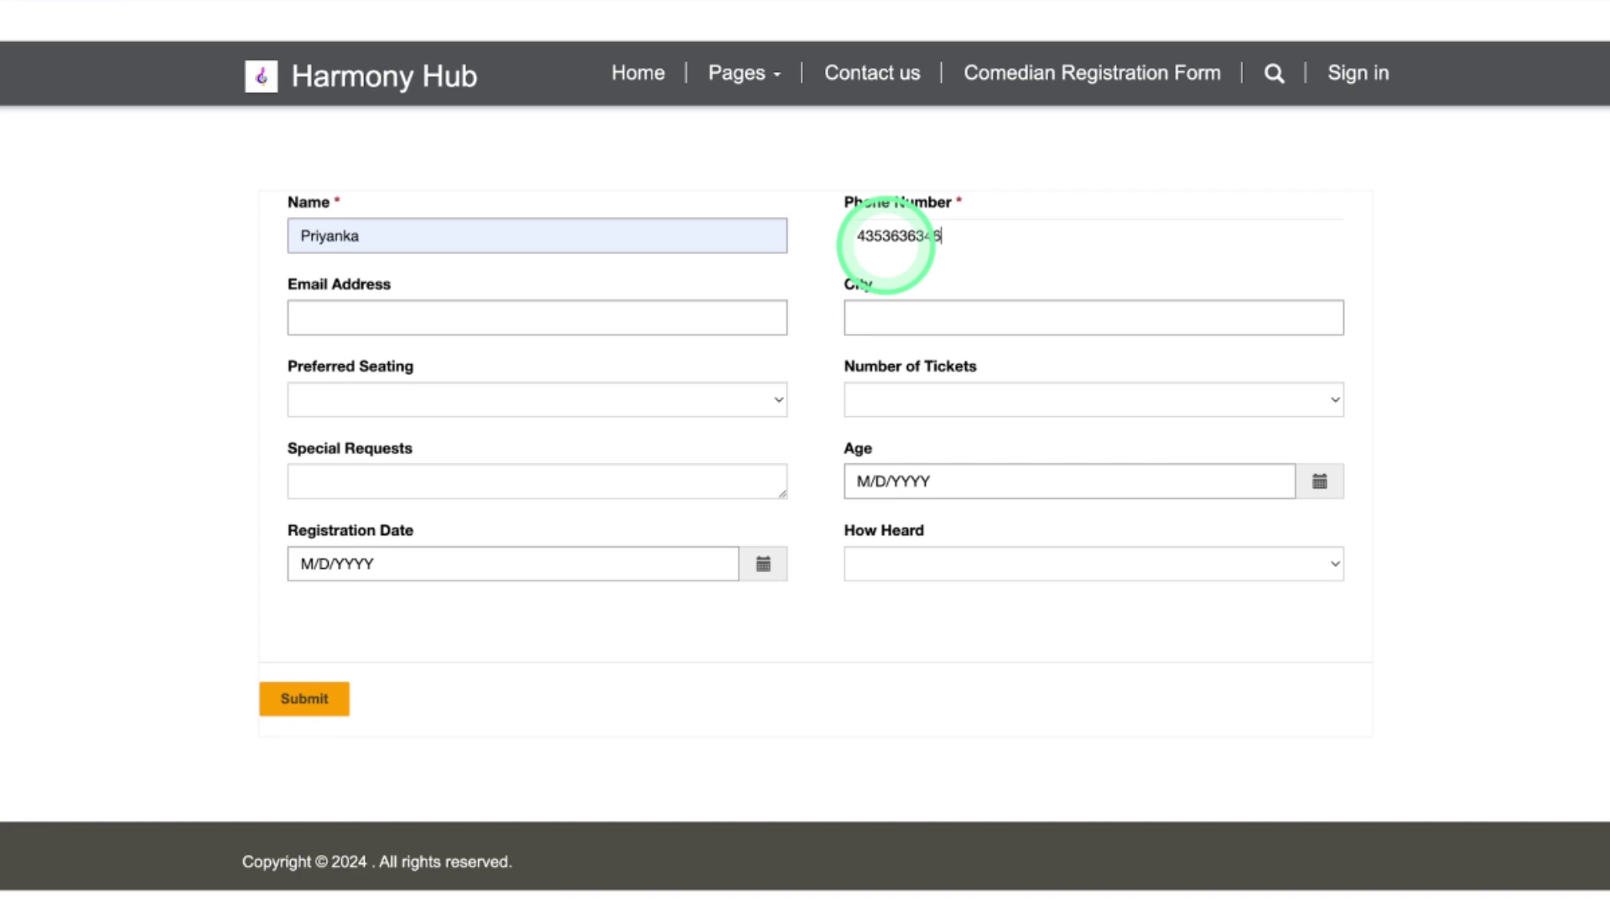
type("435363634636423645")
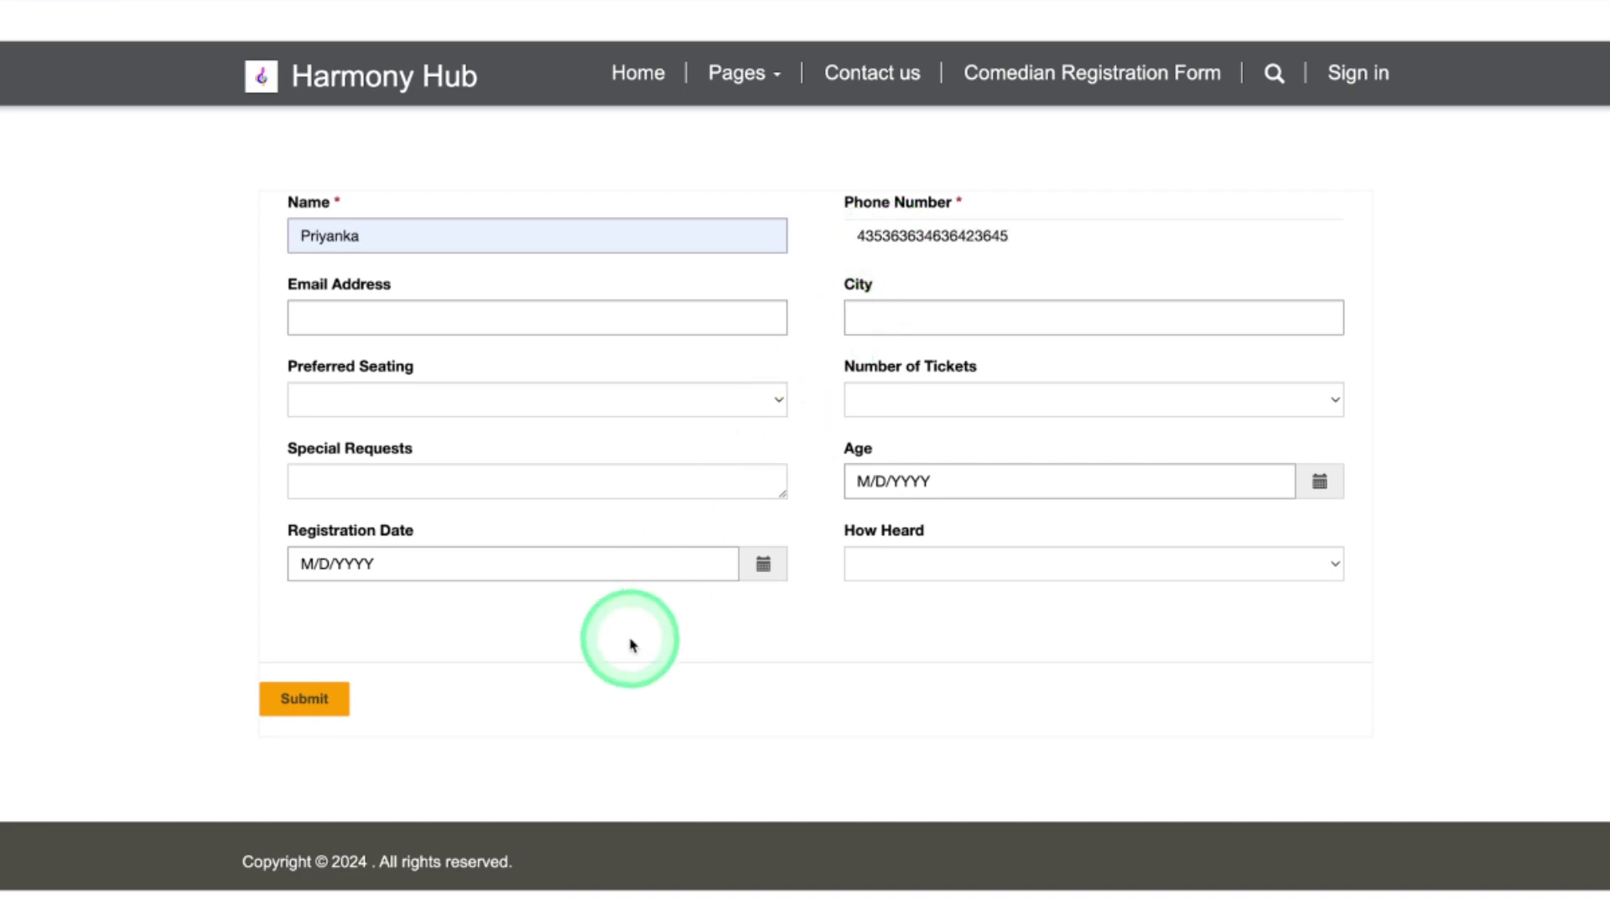
Submit to see the rejection, then shorten the phone number to 10 digits and resubmit
left_click(305, 698)
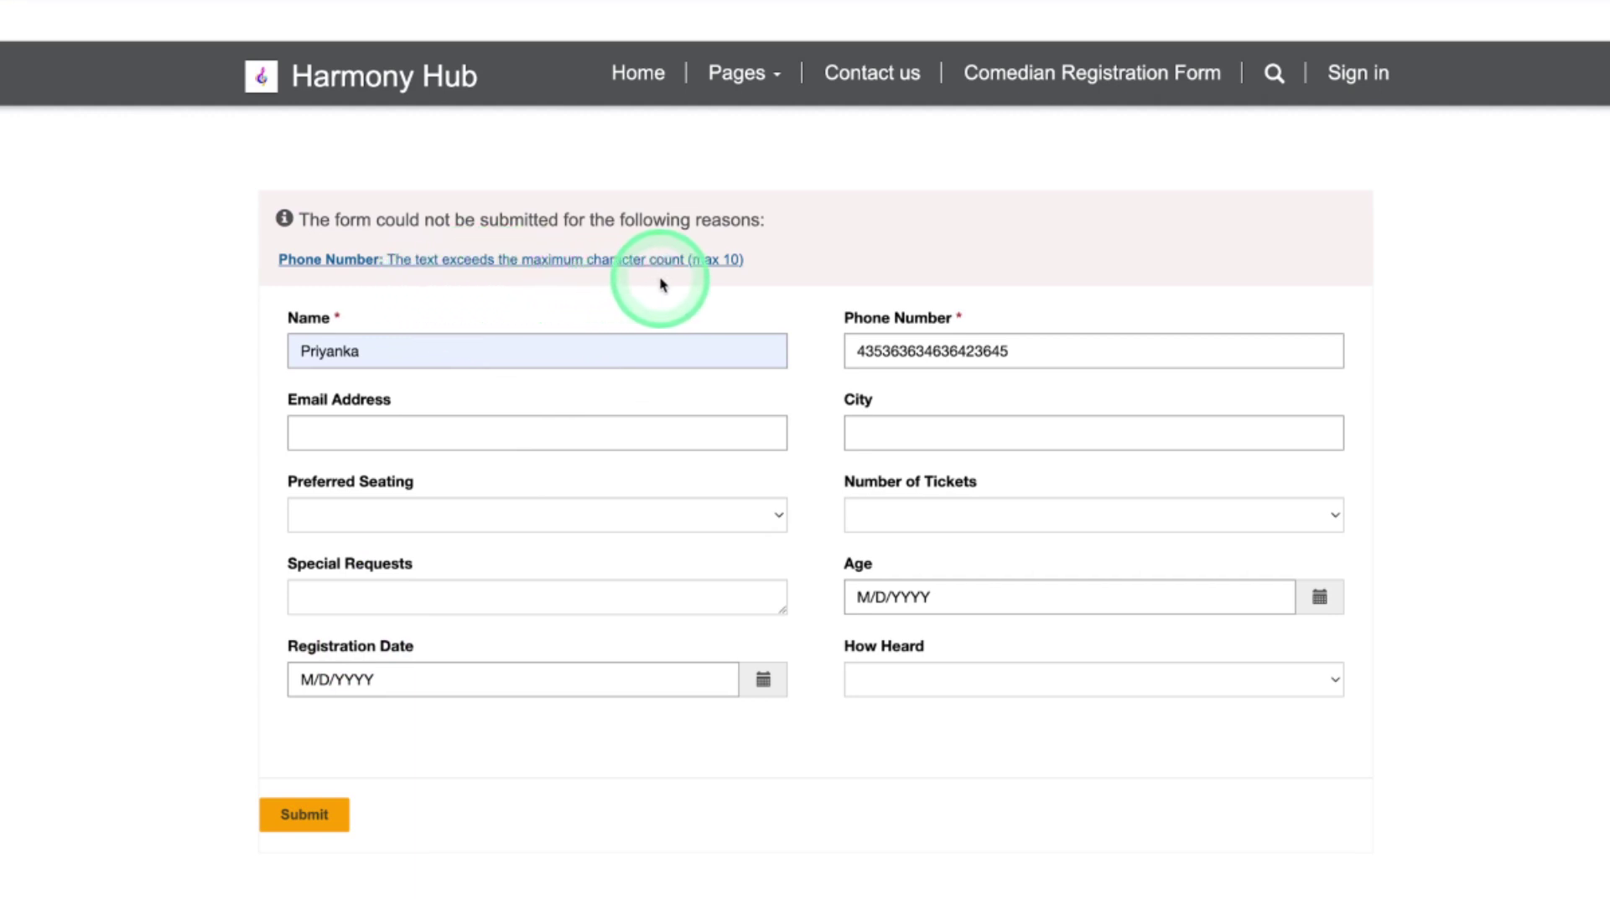
left_click(1014, 352)
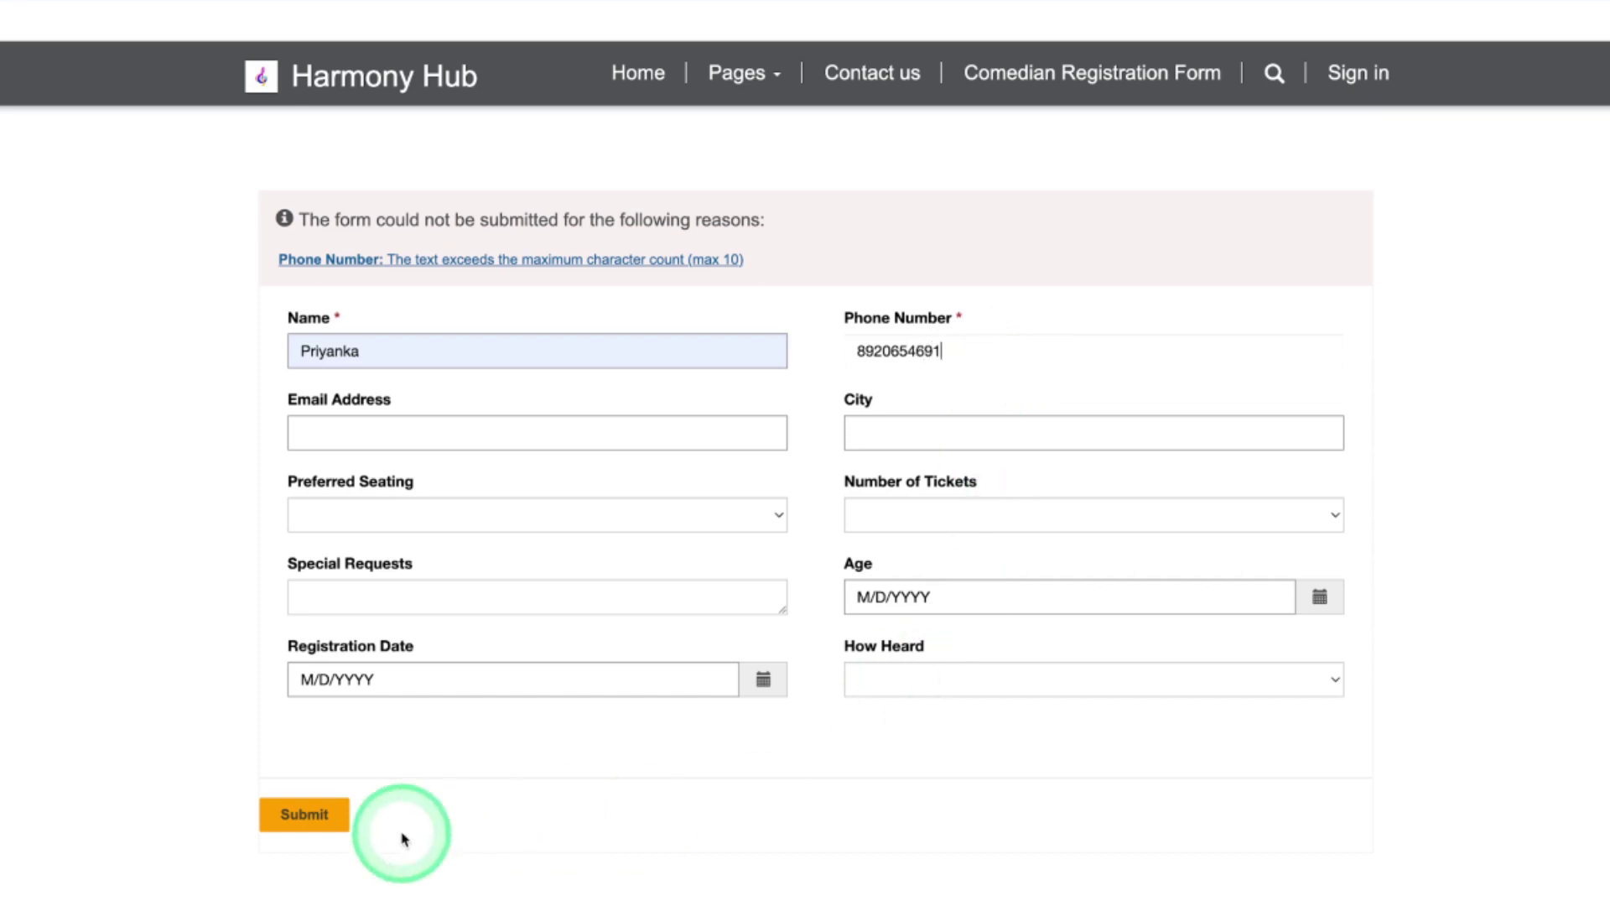
left_click(334, 822)
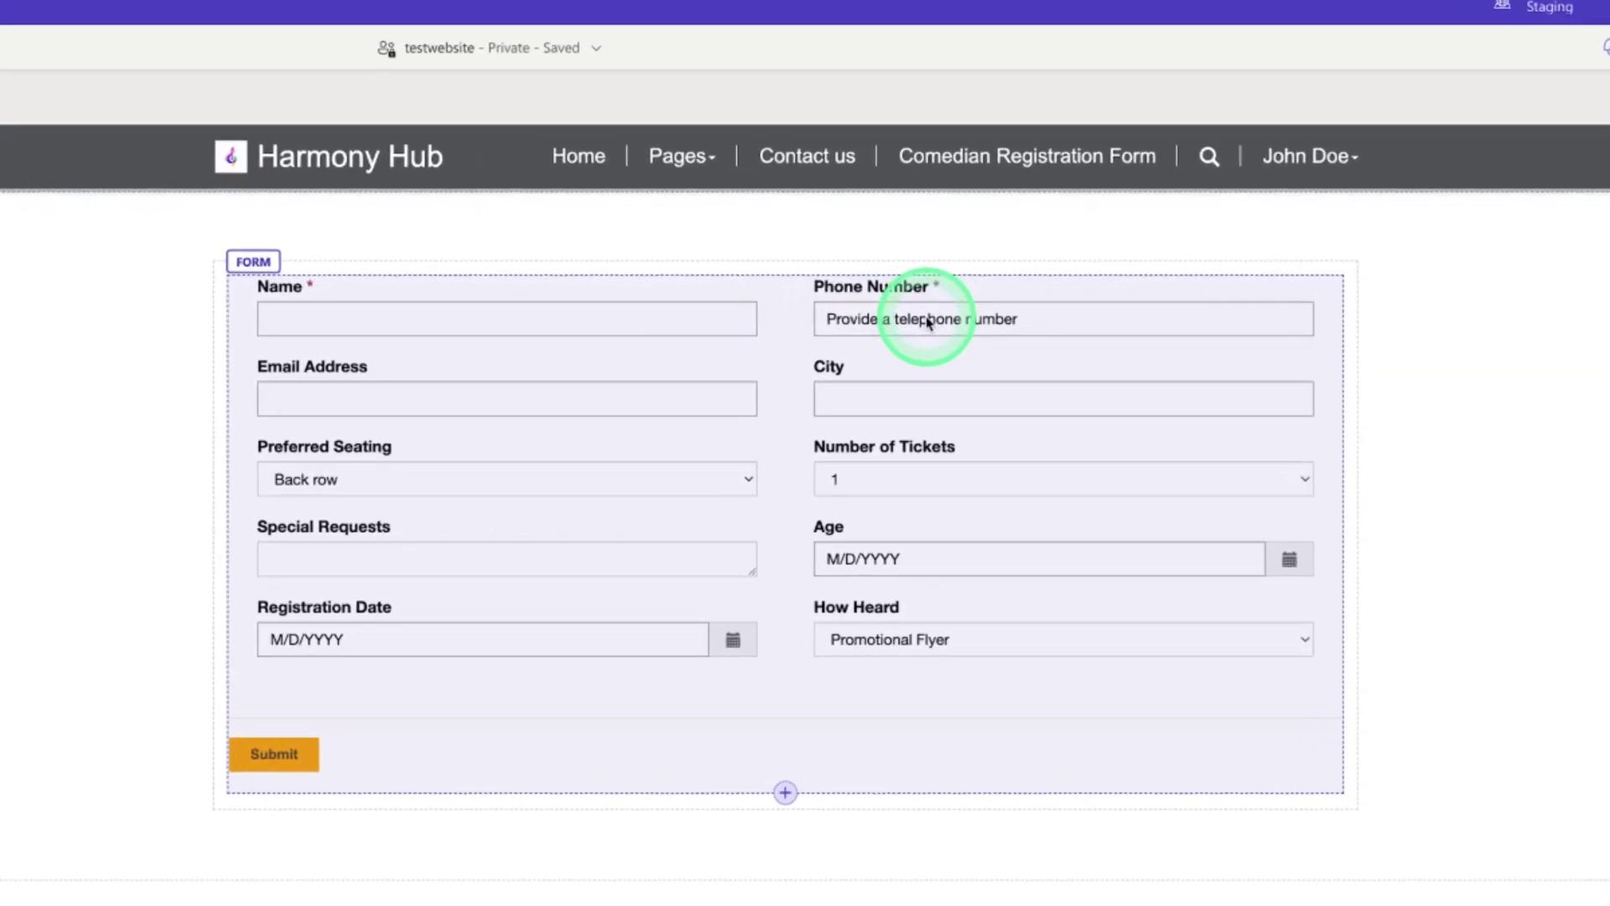
Edit the Phone Number field and switch its validation to Regex
left_click(849, 314)
left_click(844, 259)
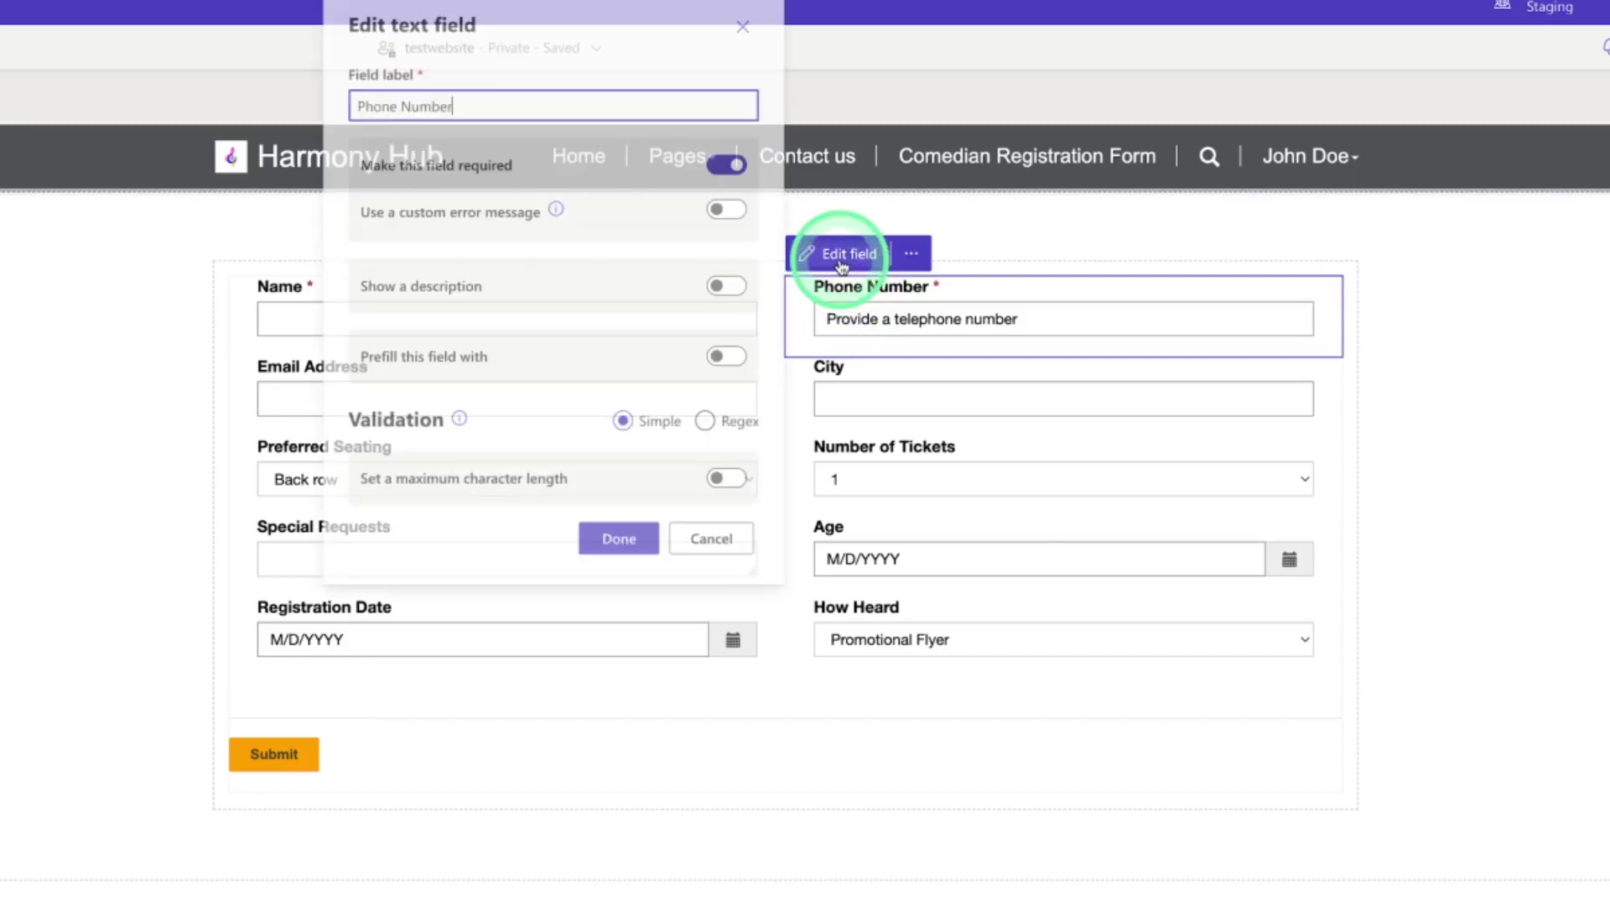
left_click(699, 422)
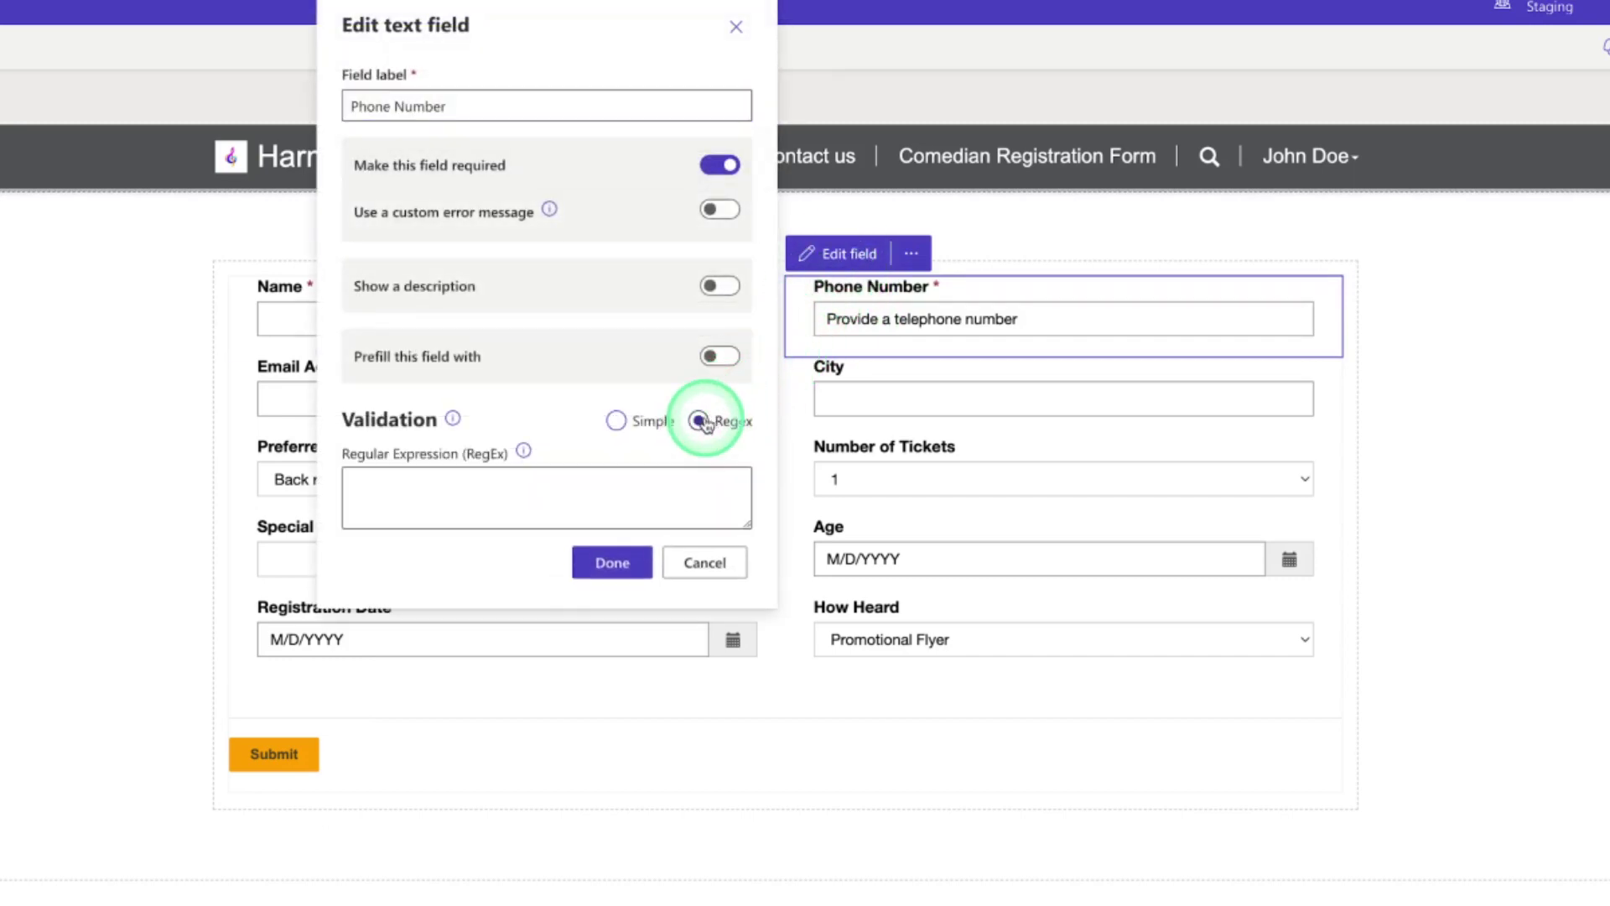
left_click(503, 494)
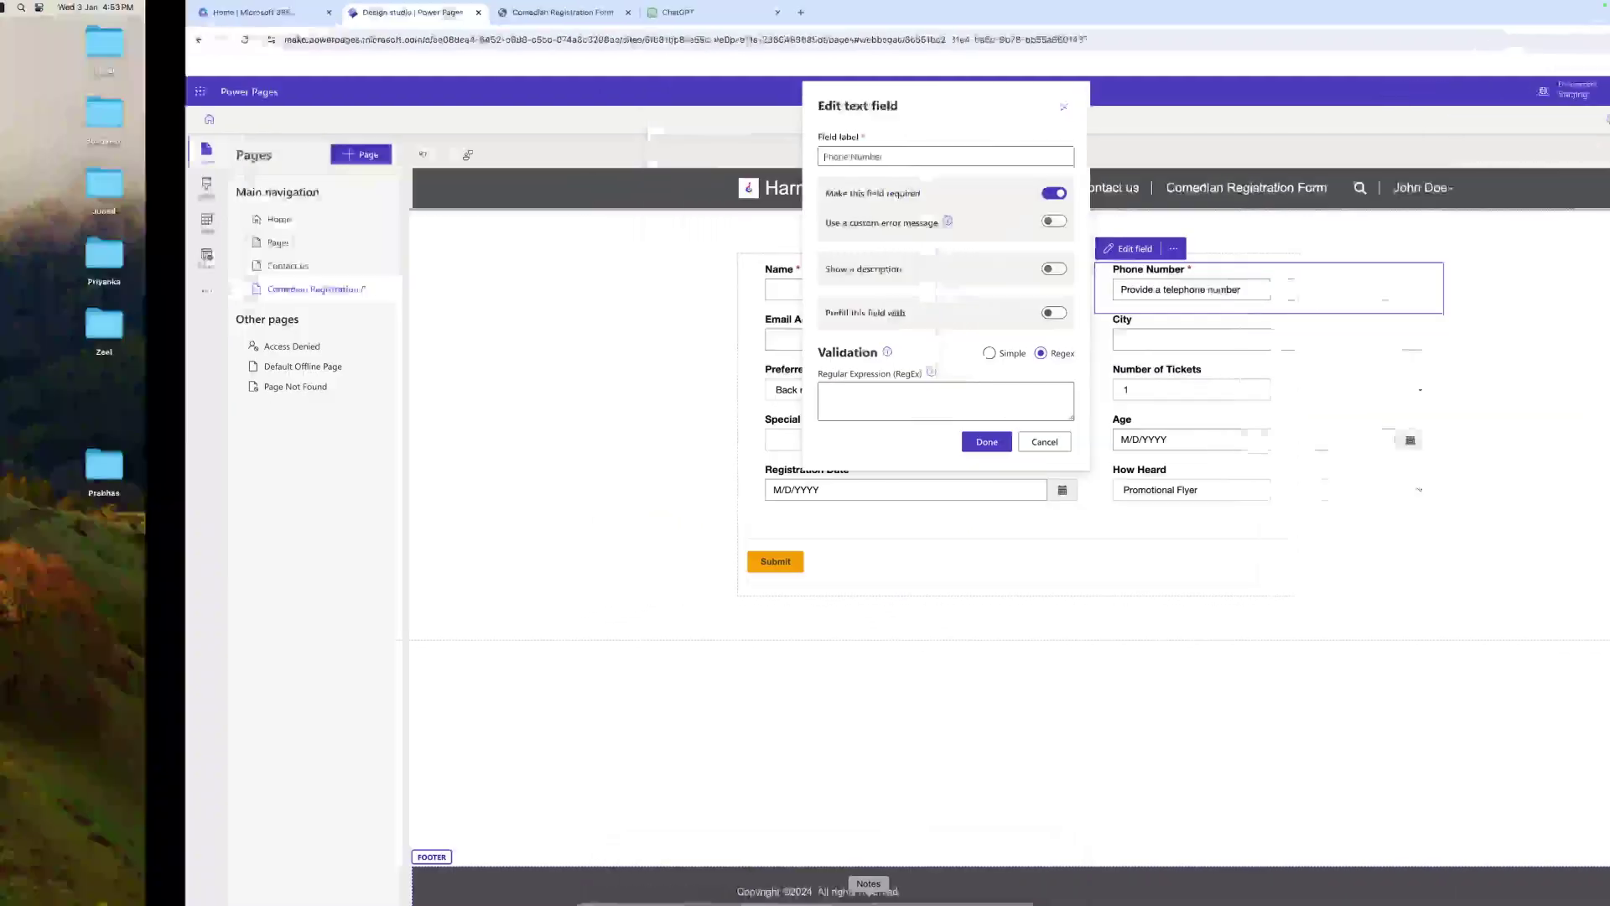
Paste the pattern ^[6-9]\d{9}$ from the note into the RegEx box and save
left_click(796, 896)
left_click(869, 877)
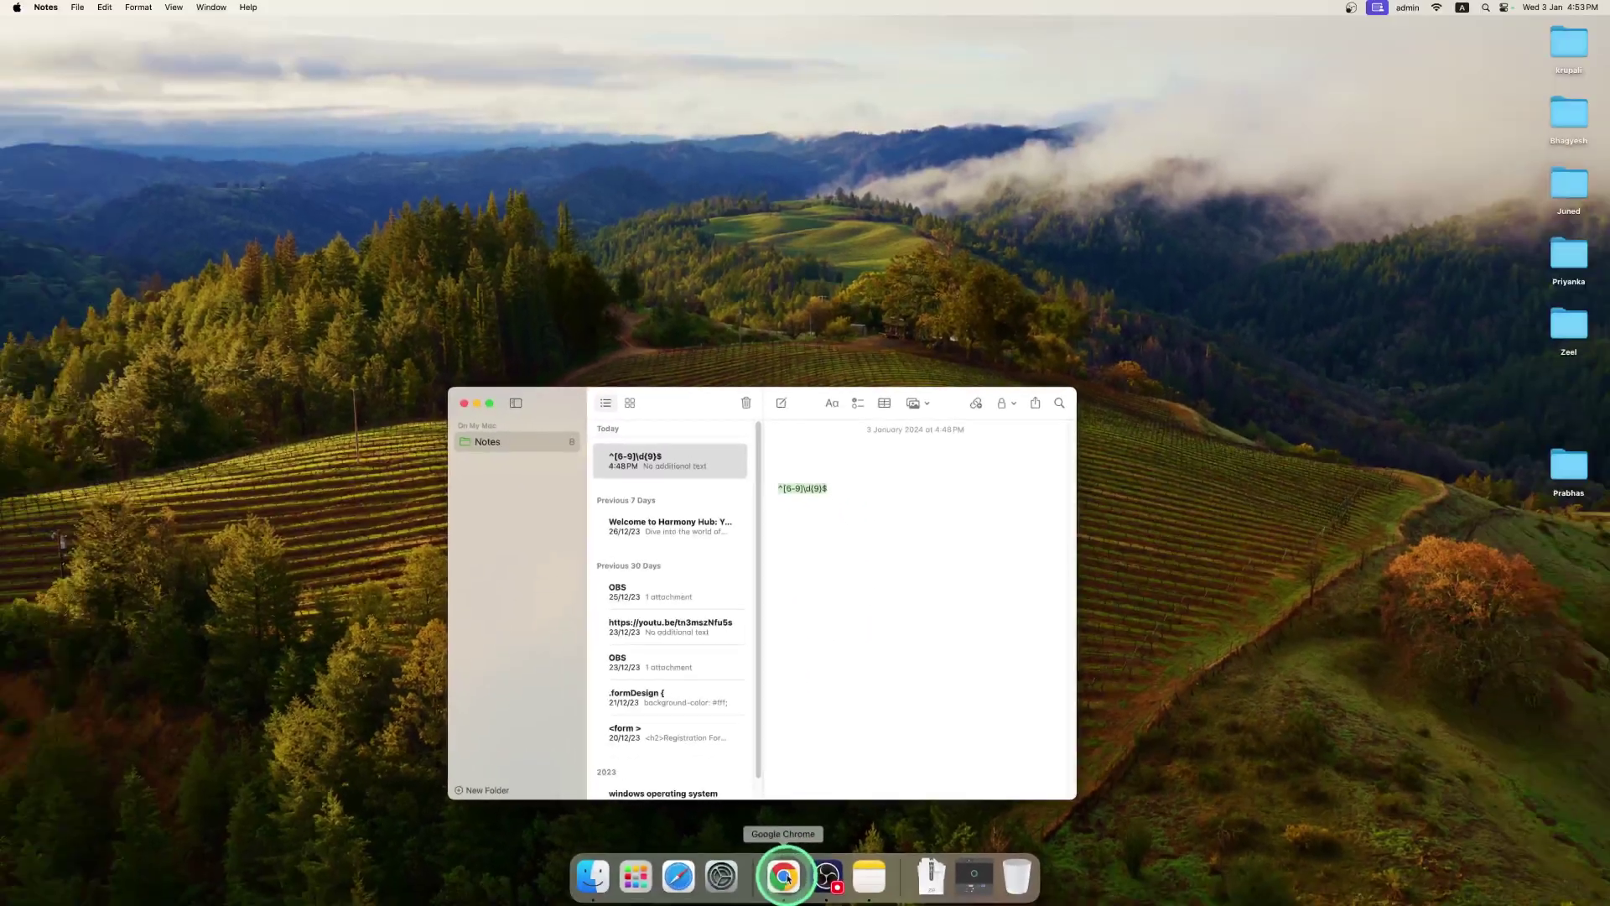
left_click(784, 877)
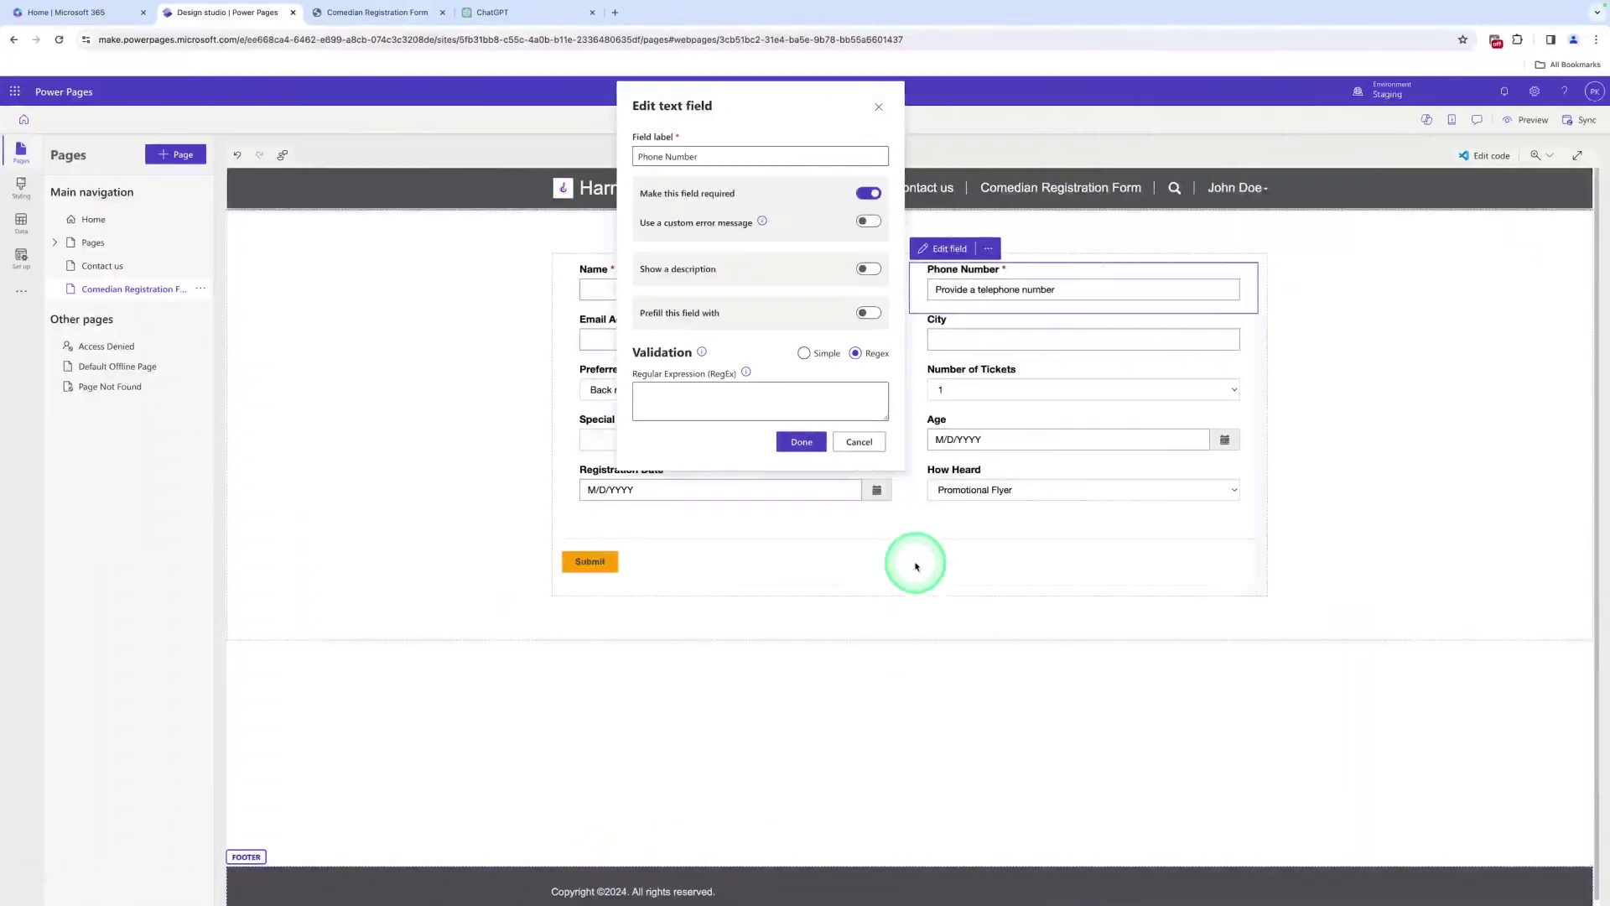
left_click(769, 399)
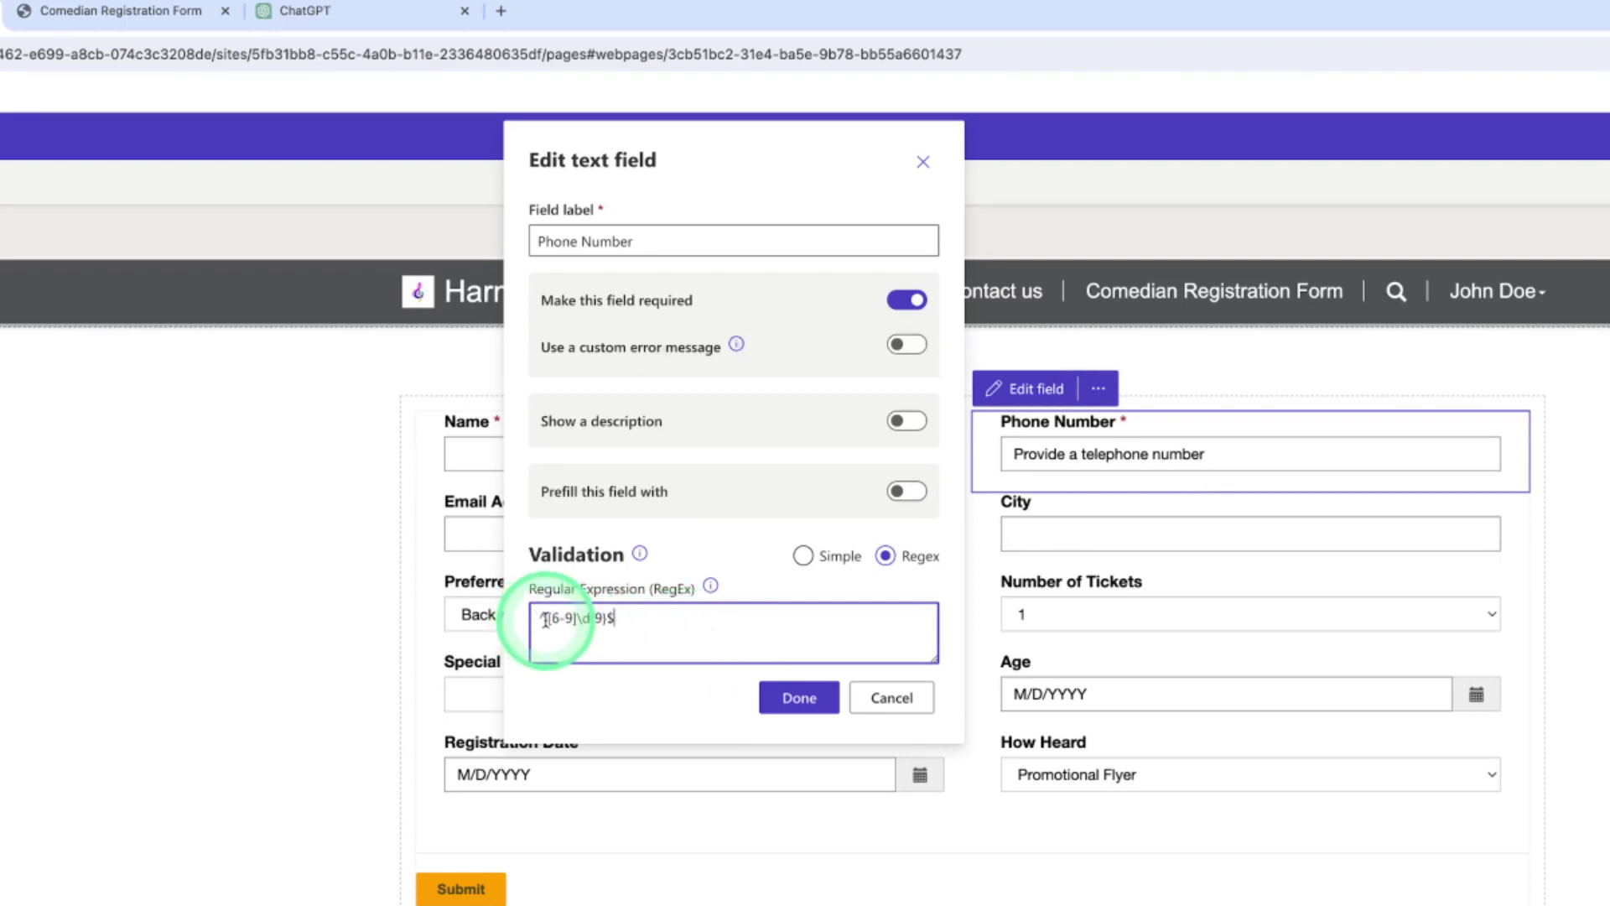
left_click(615, 619)
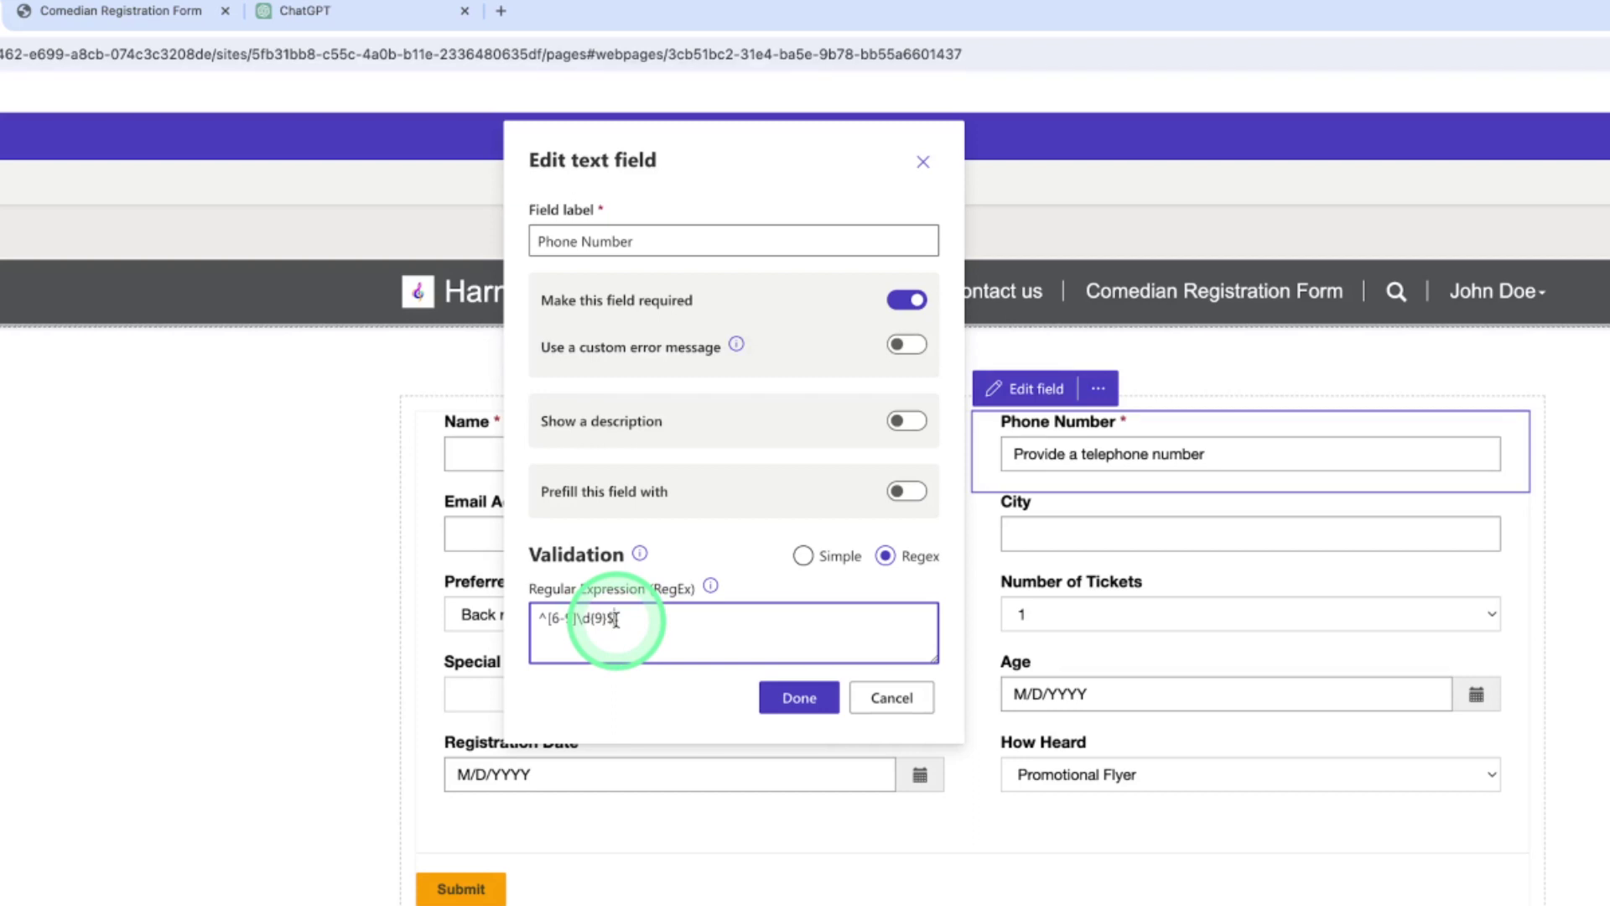
left_click(550, 623)
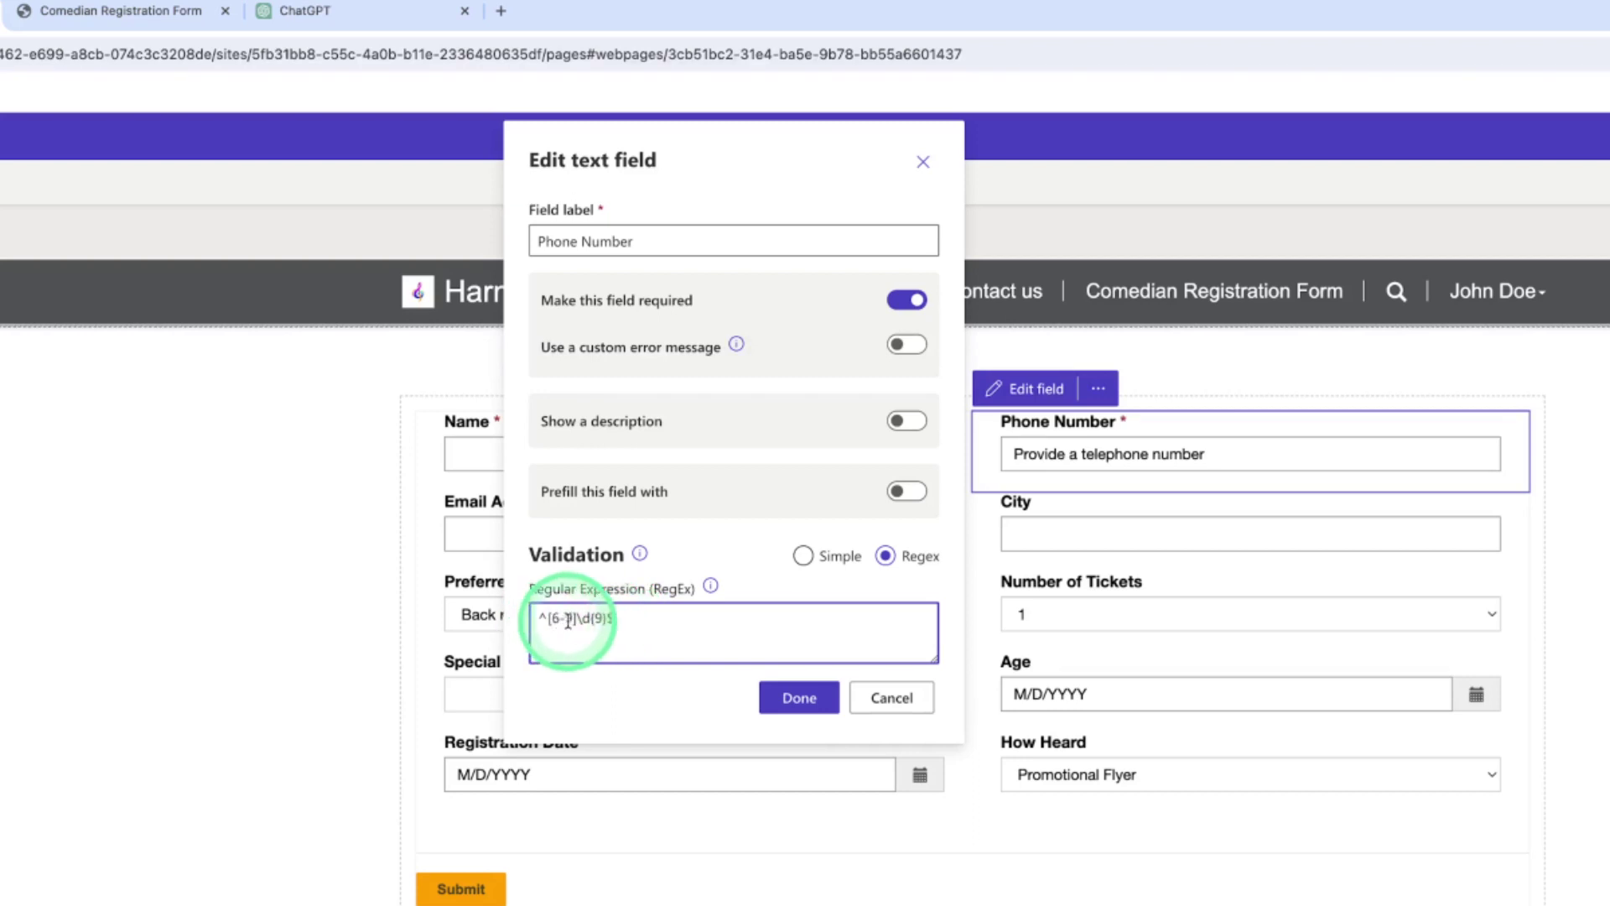
left_click(569, 635)
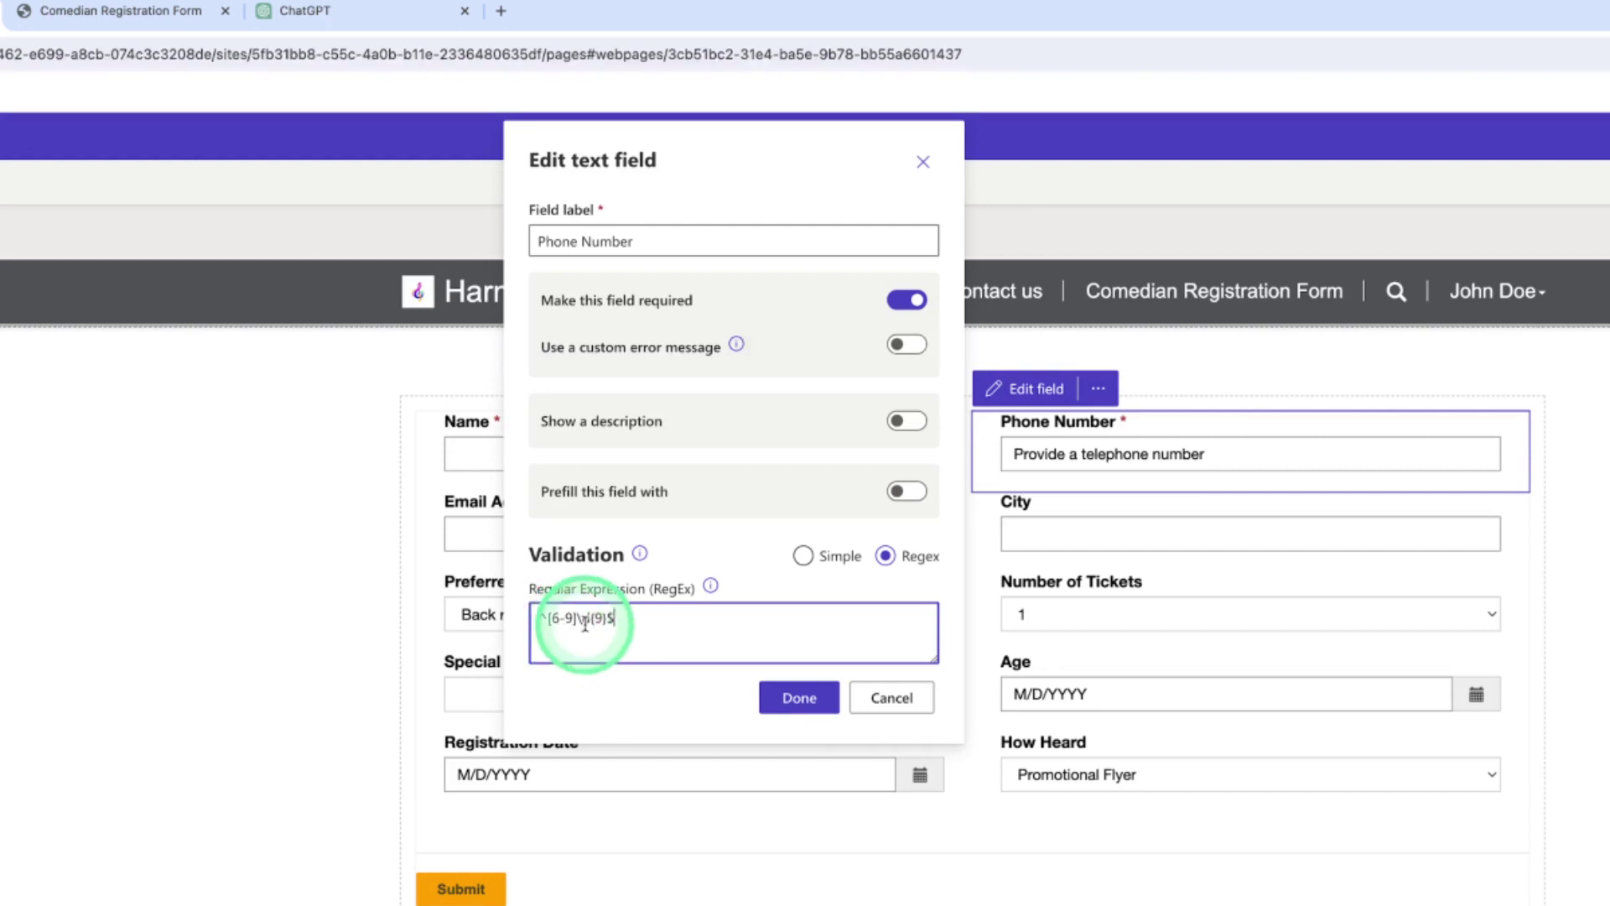
left_click(598, 621)
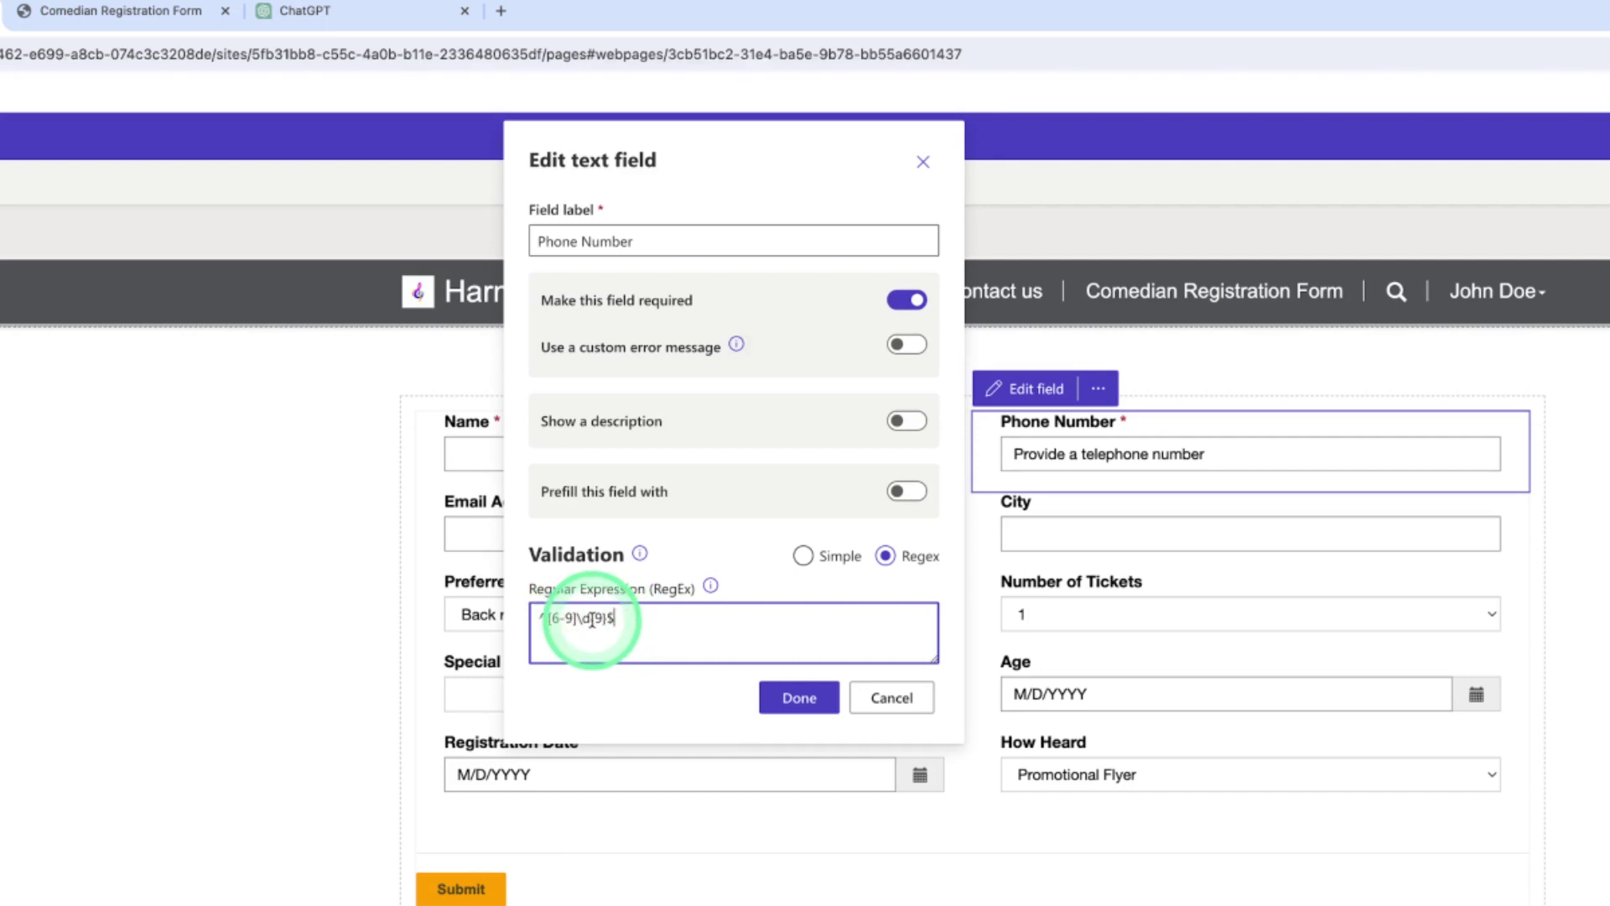
left_click(801, 699)
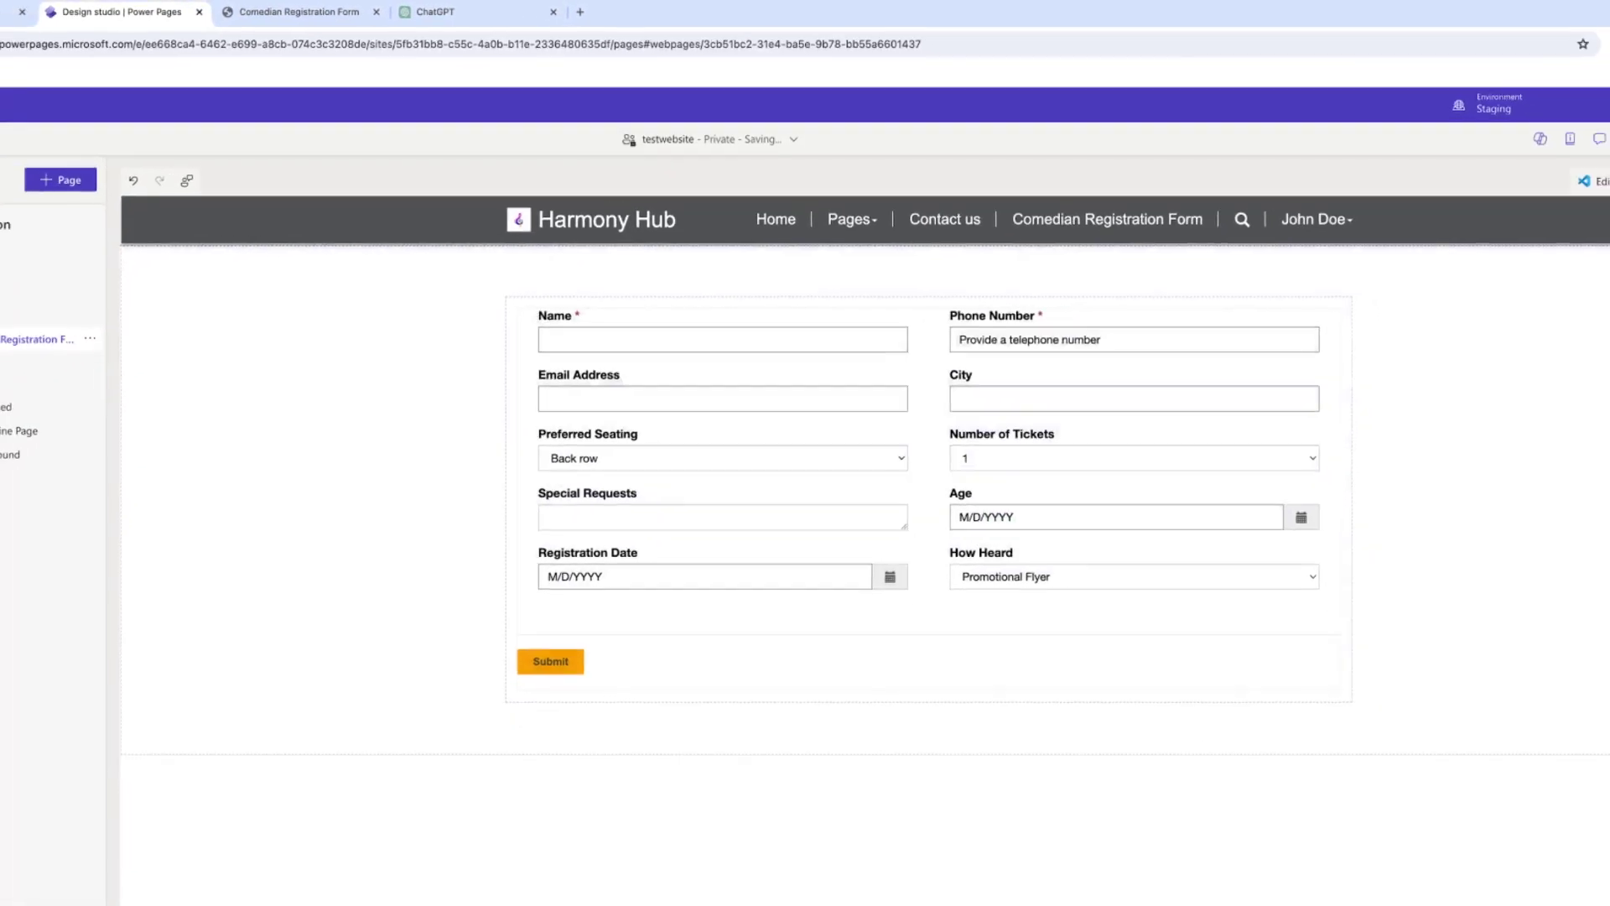
left_click(1527, 120)
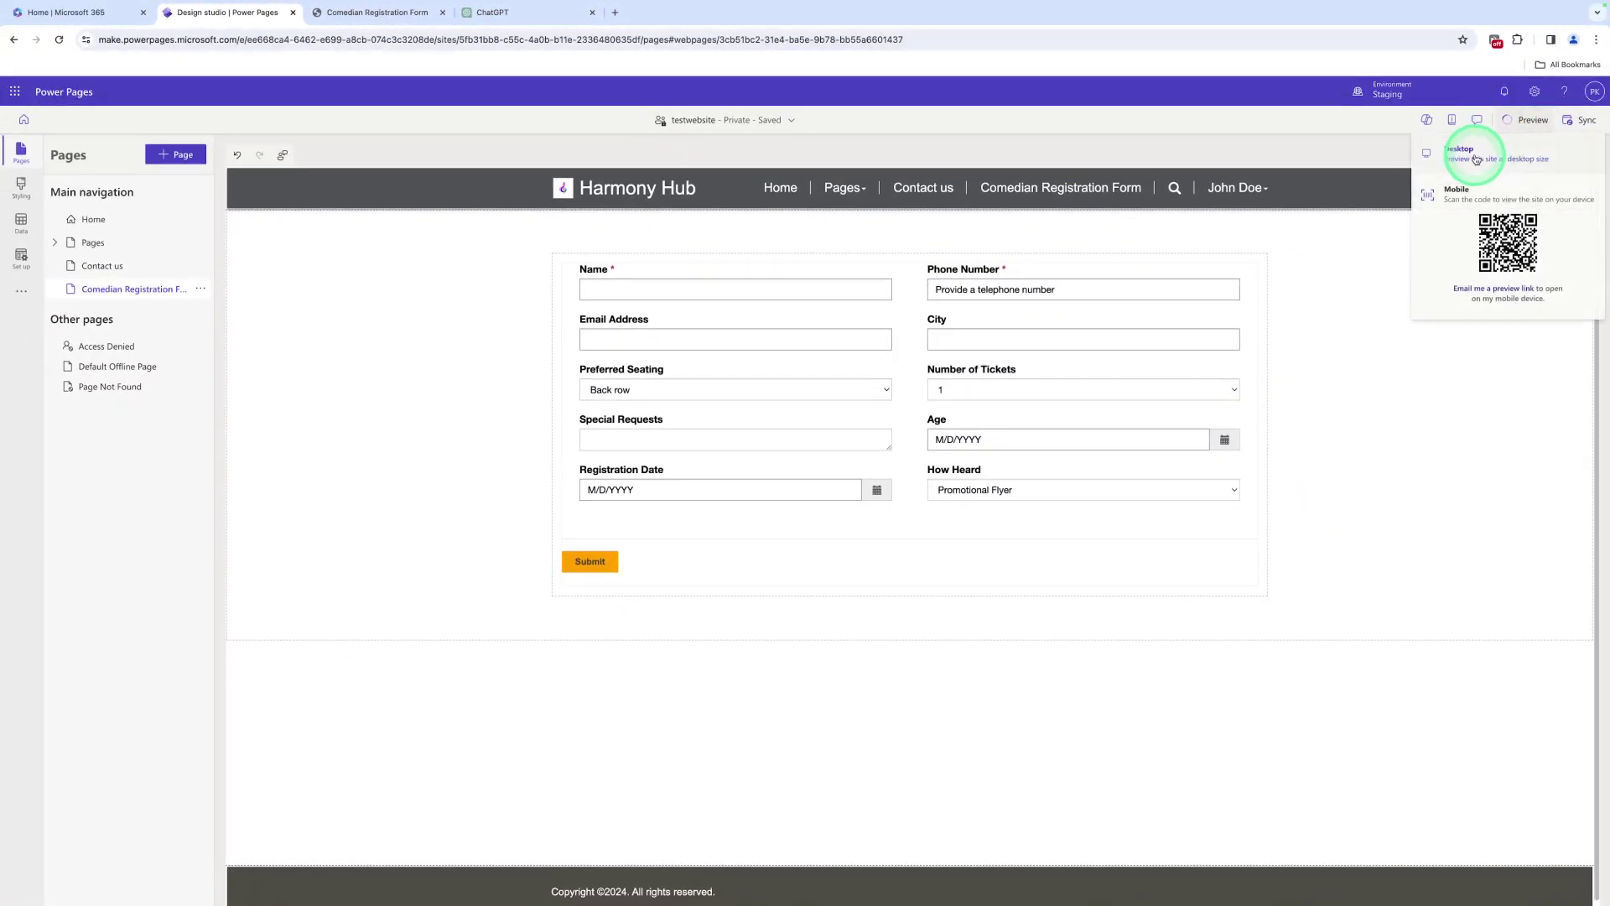
Preview at desktop size, enter an 11-digit phone number and a name, and submit
left_click(1476, 158)
left_click(973, 199)
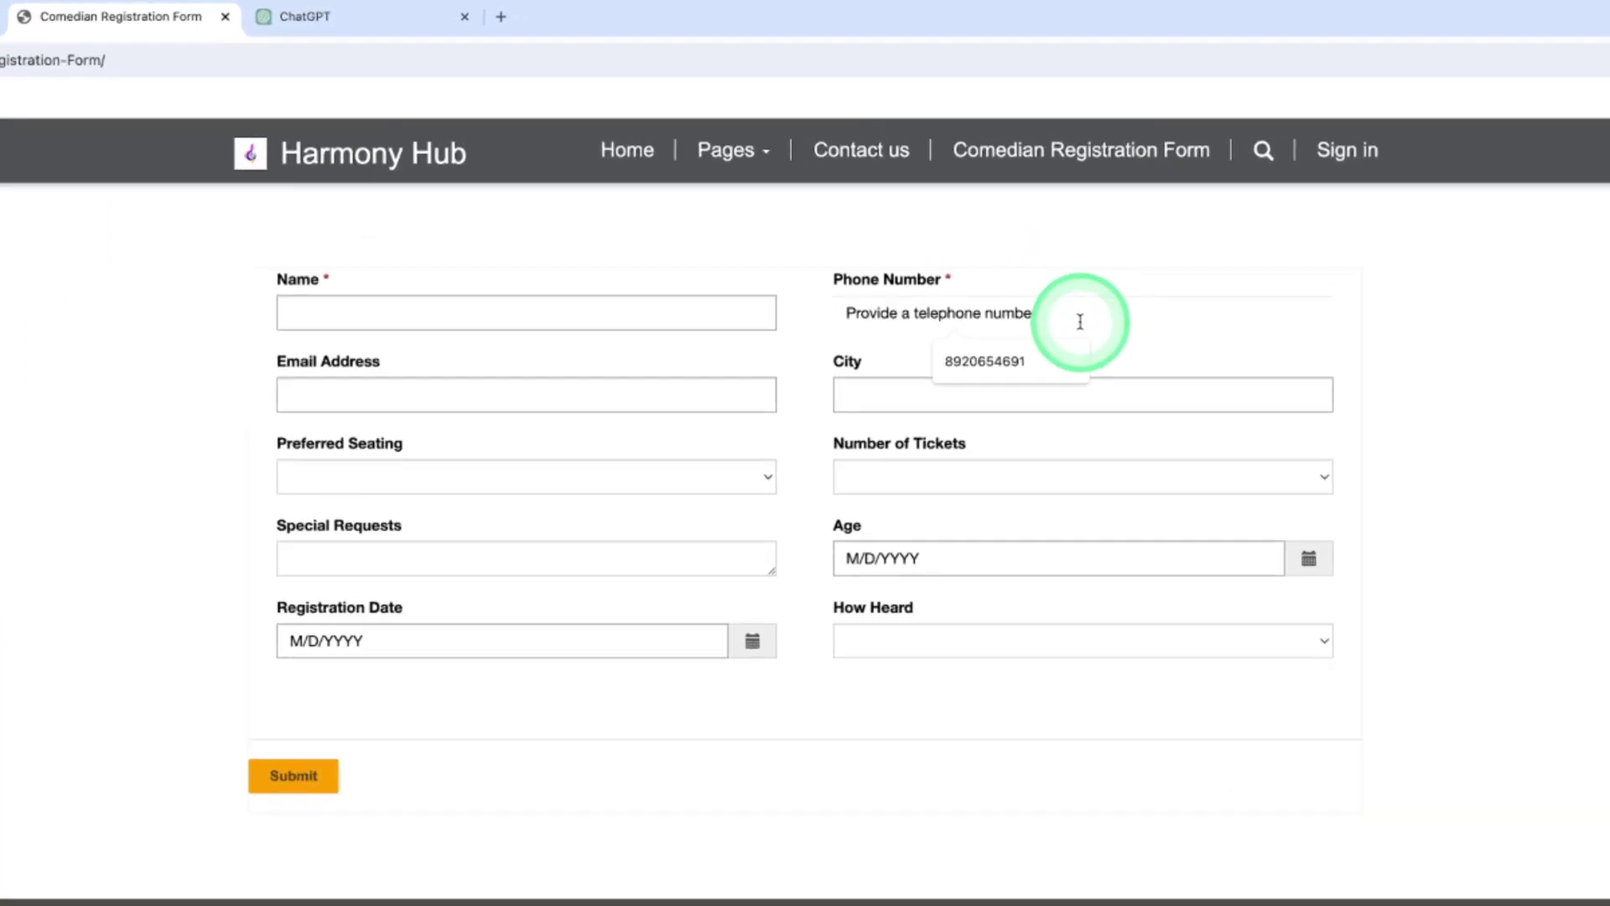
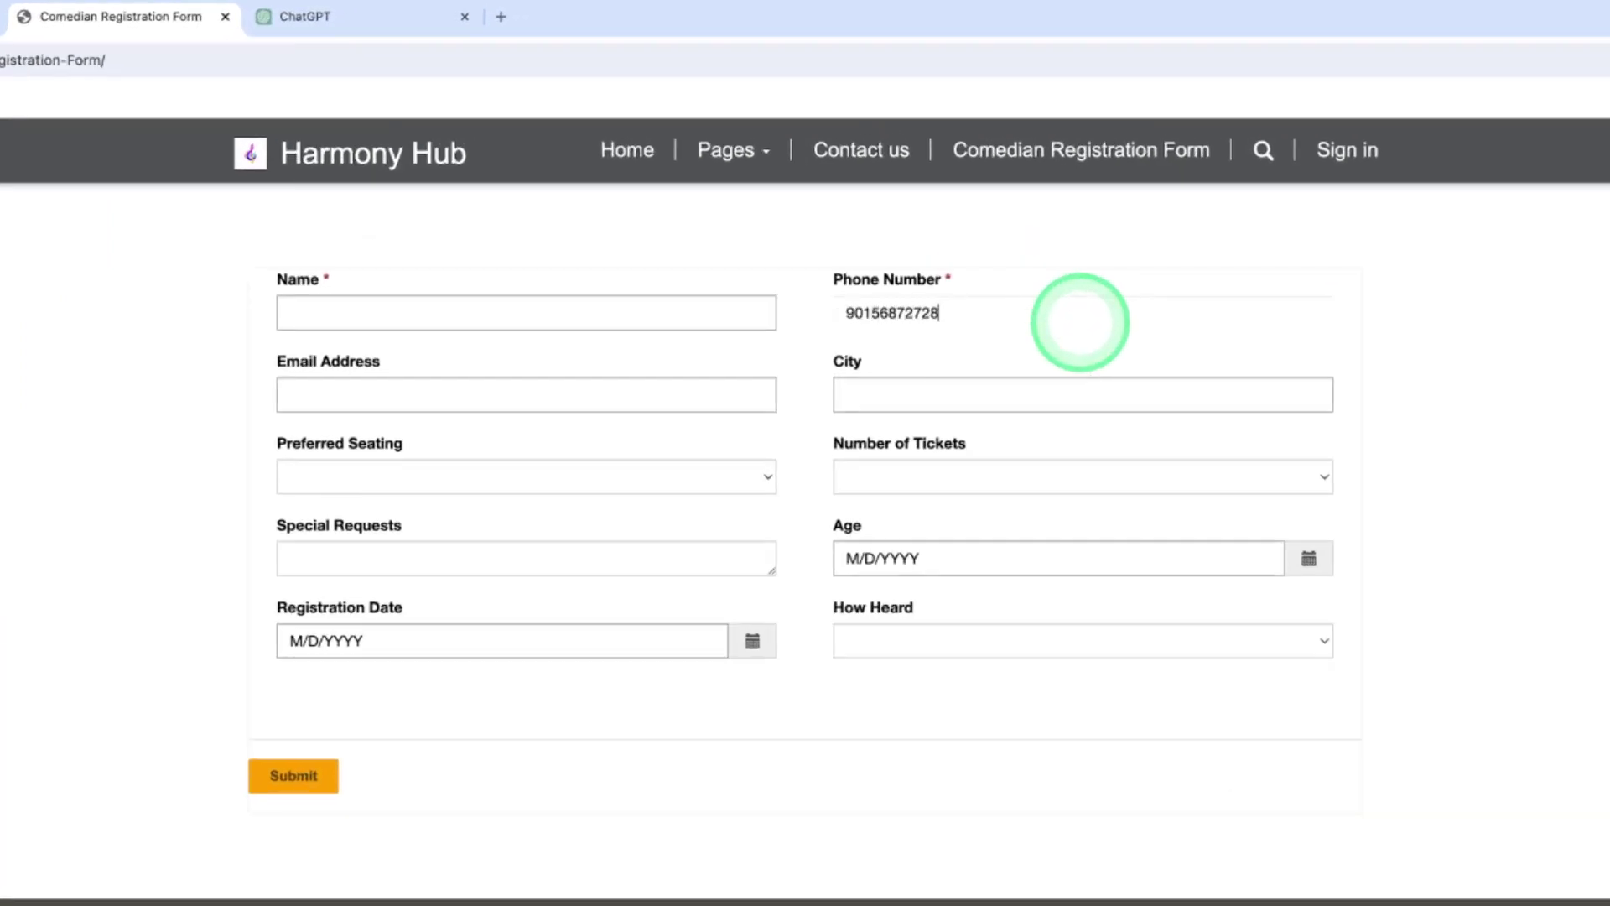
left_click(759, 302)
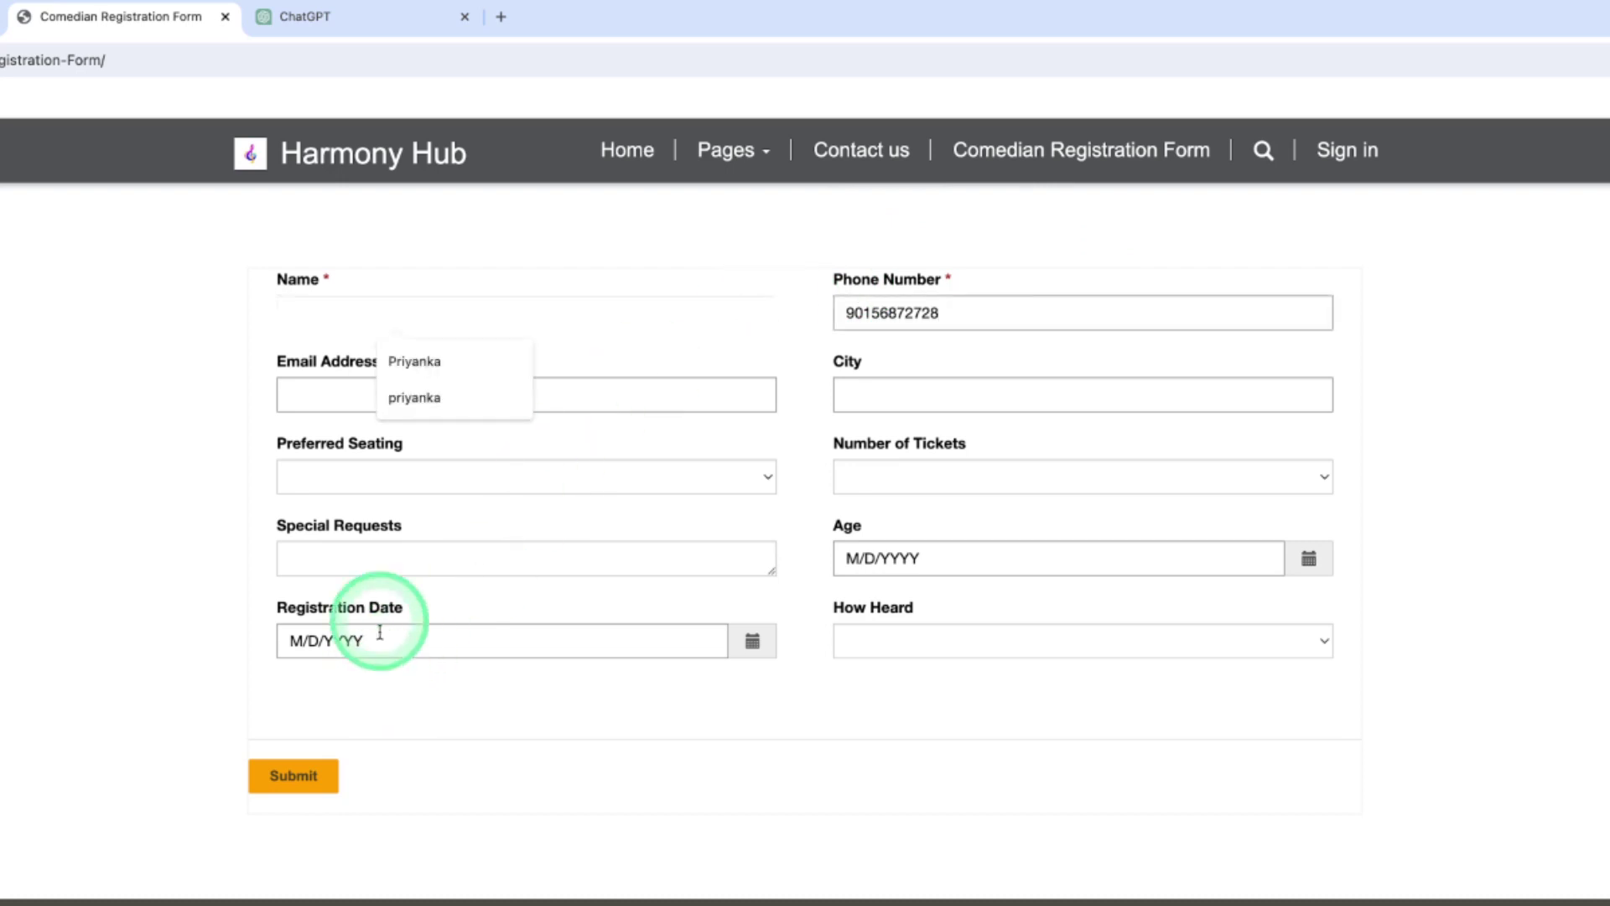
left_click(407, 369)
left_click(305, 767)
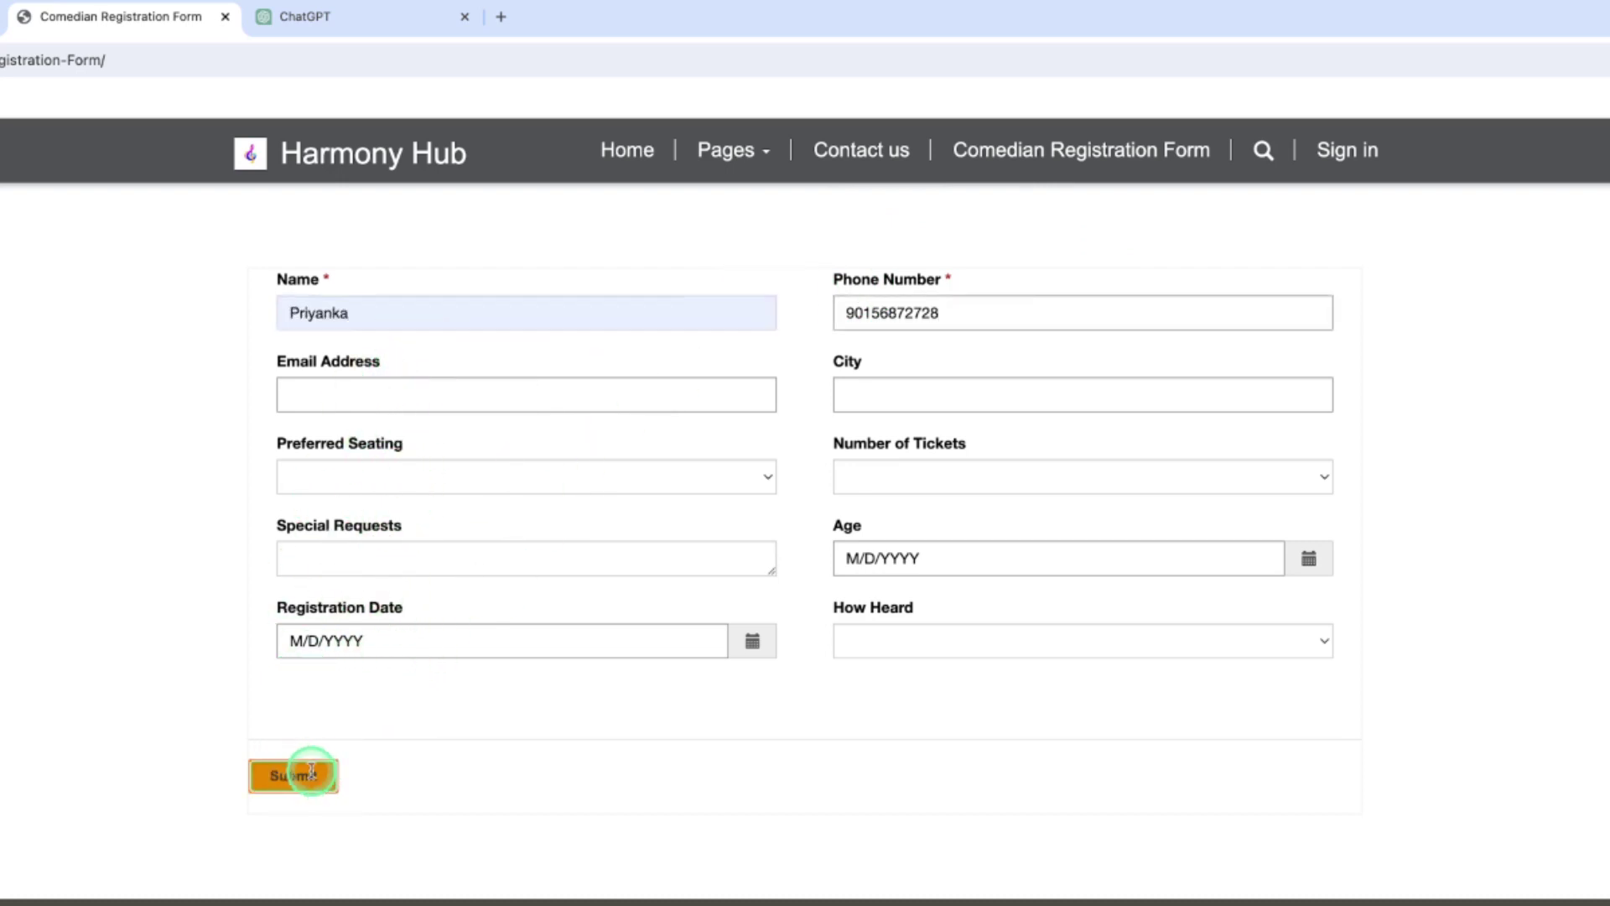
Correct the phone number to 10 digits and resubmit successfully
left_click(955, 433)
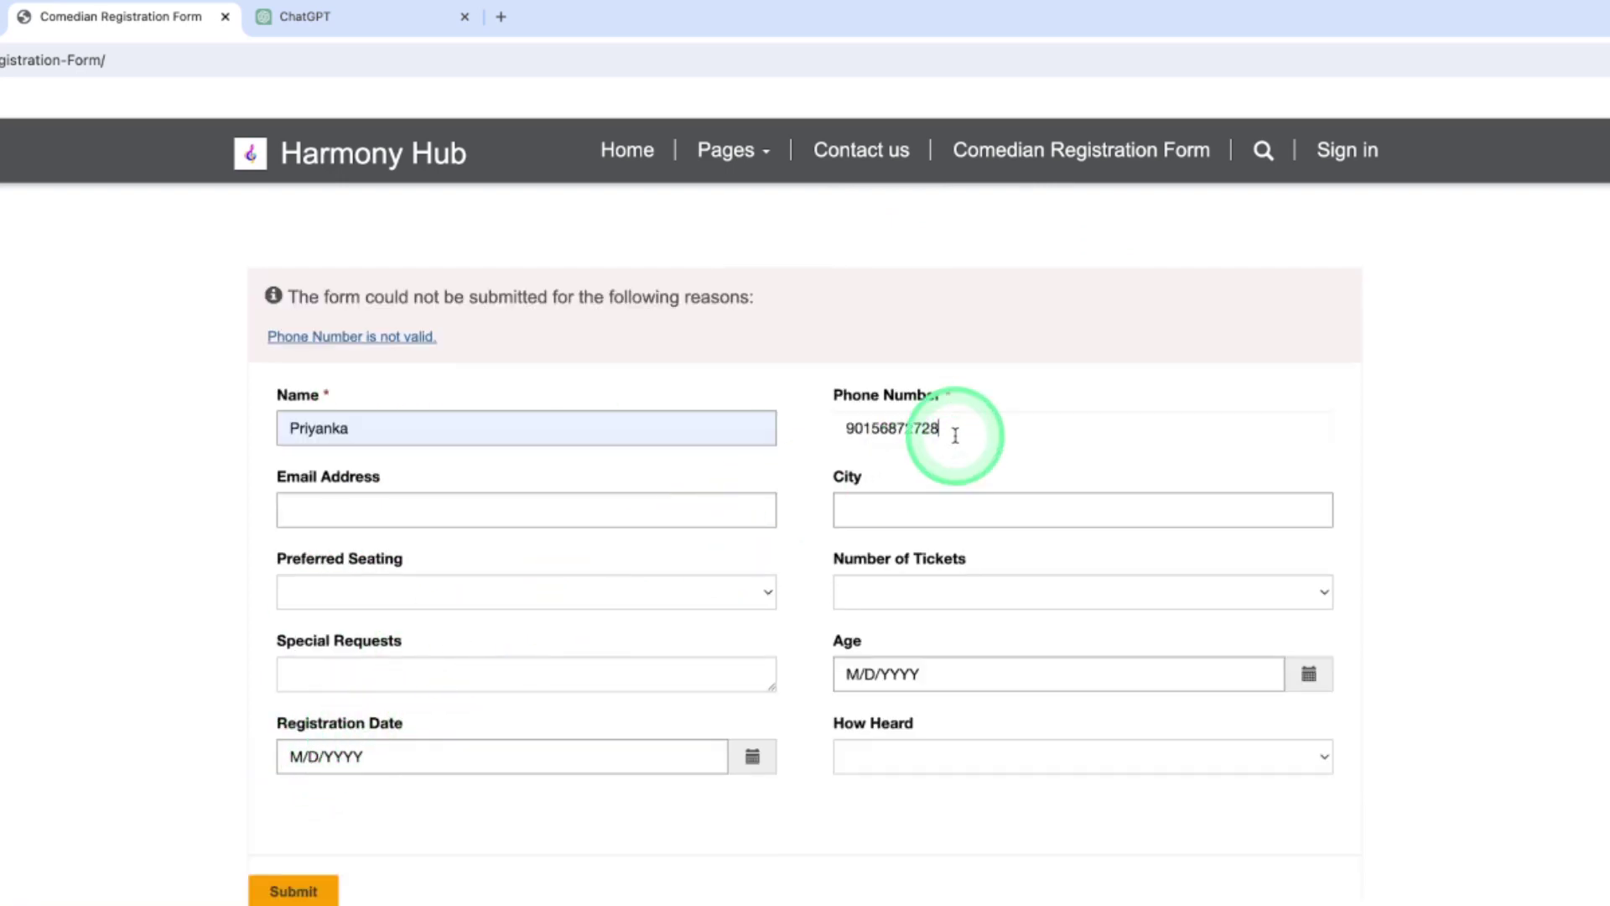
left_click(312, 889)
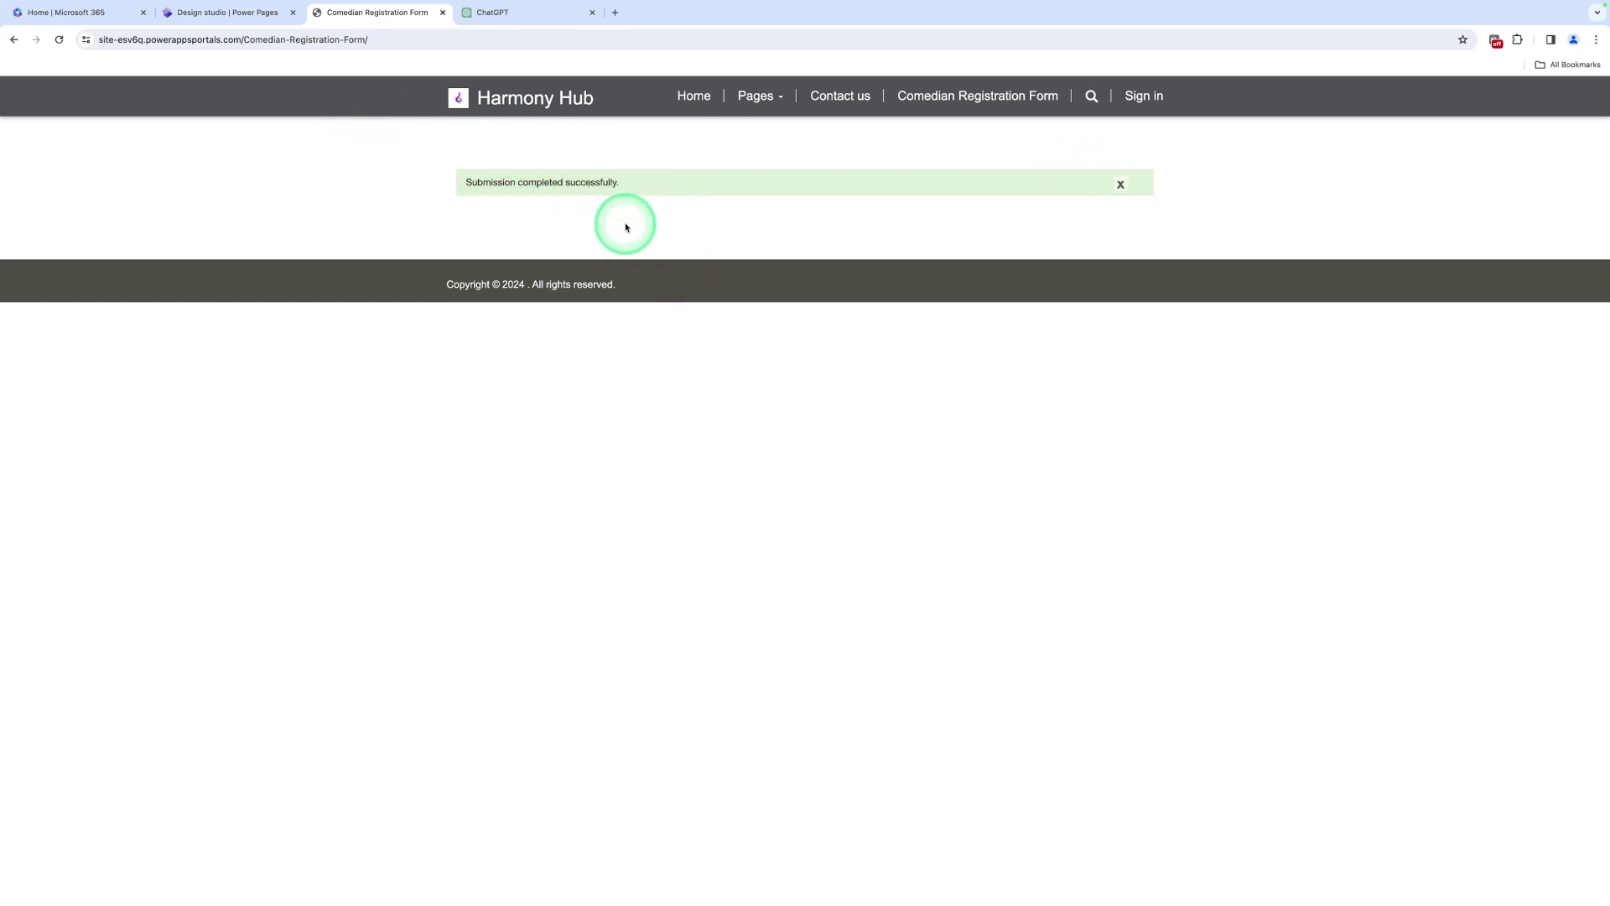
right_click(664, 249)
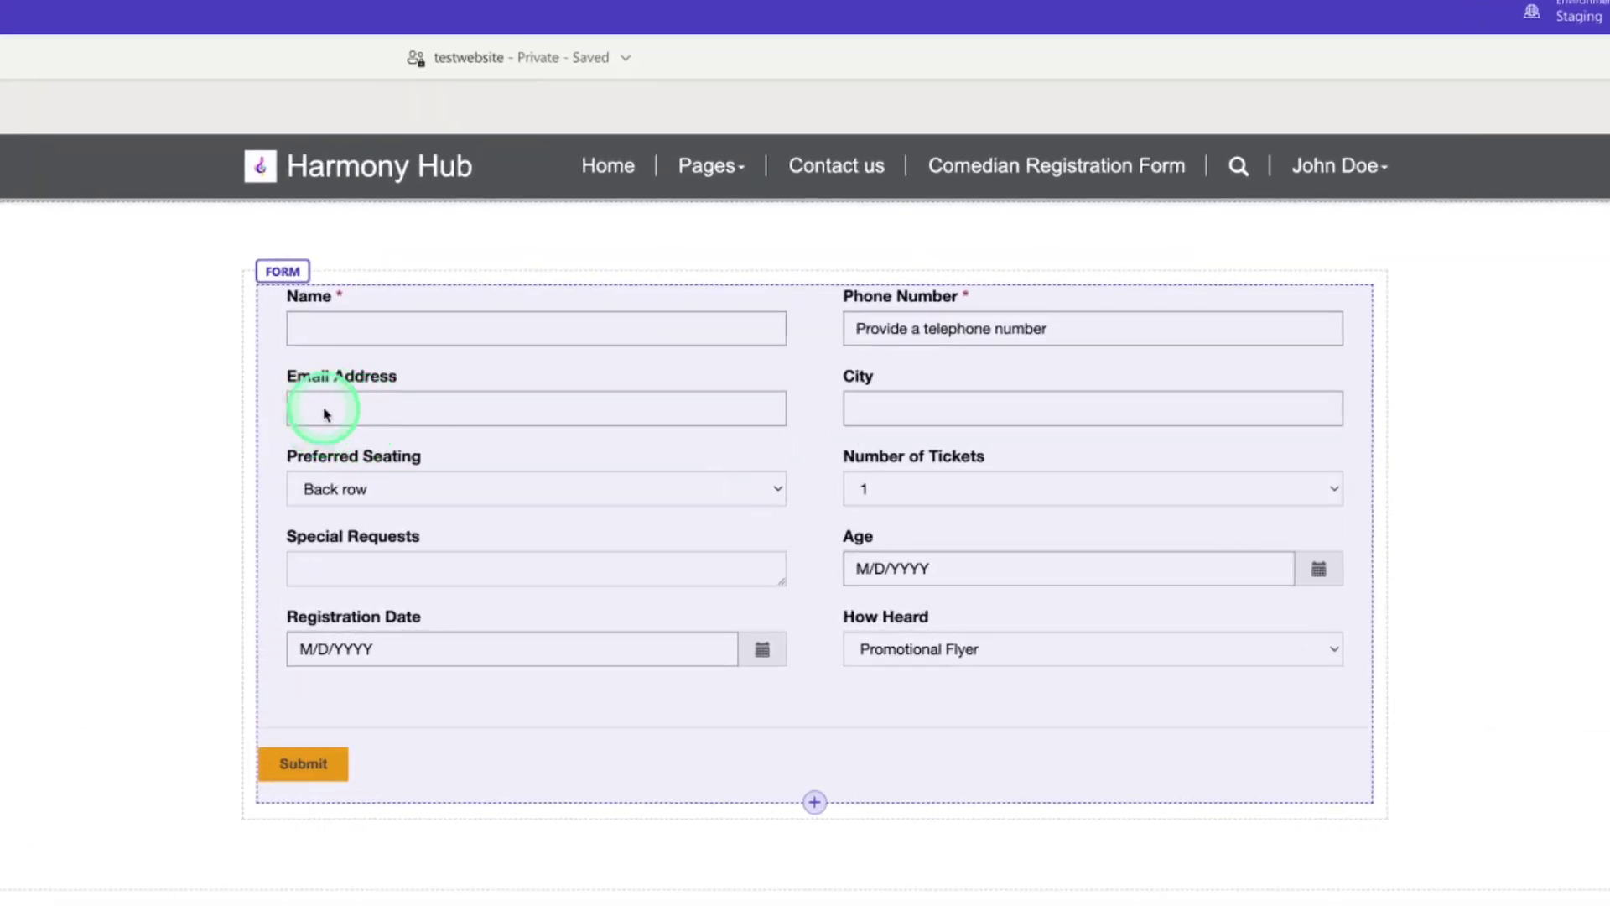
left_click(299, 409)
left_click(299, 407)
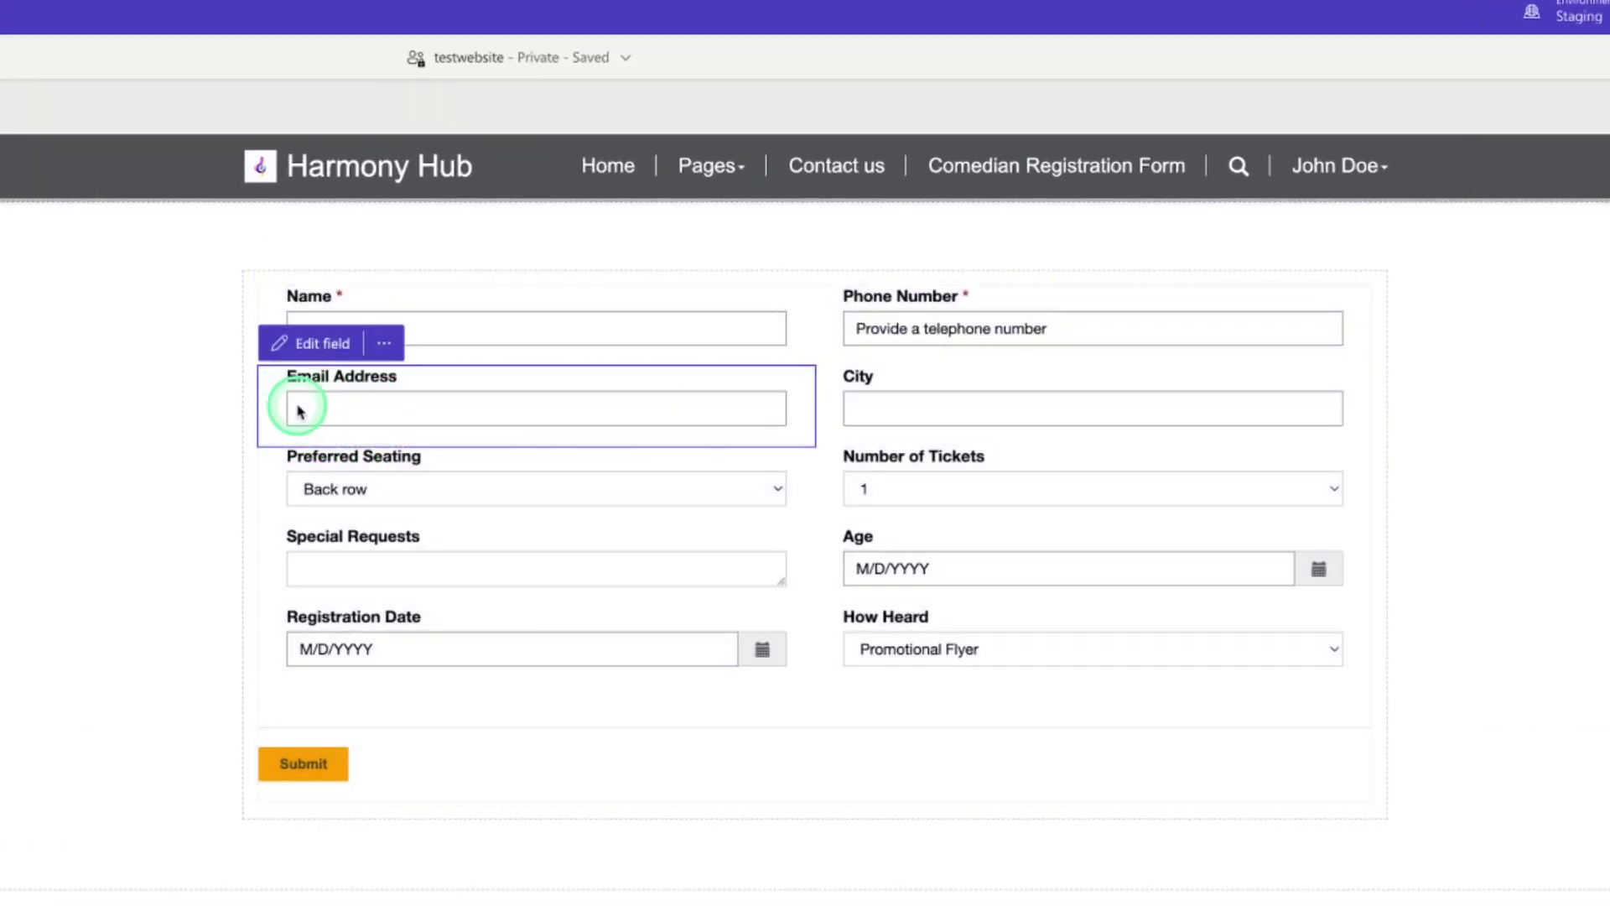
left_click(293, 357)
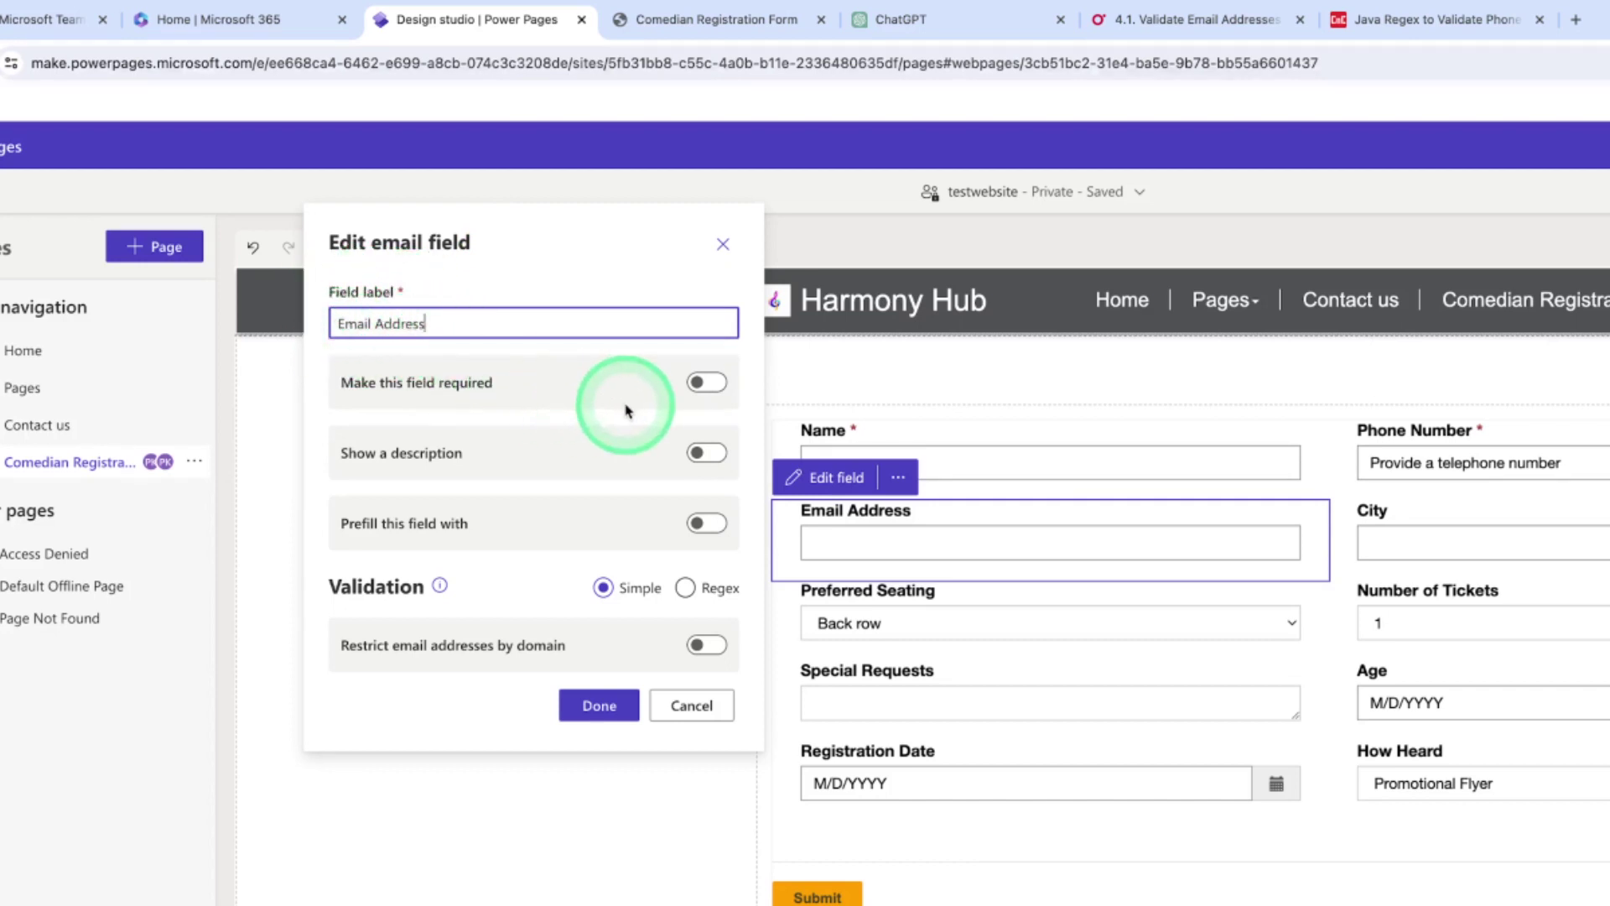
left_click(703, 384)
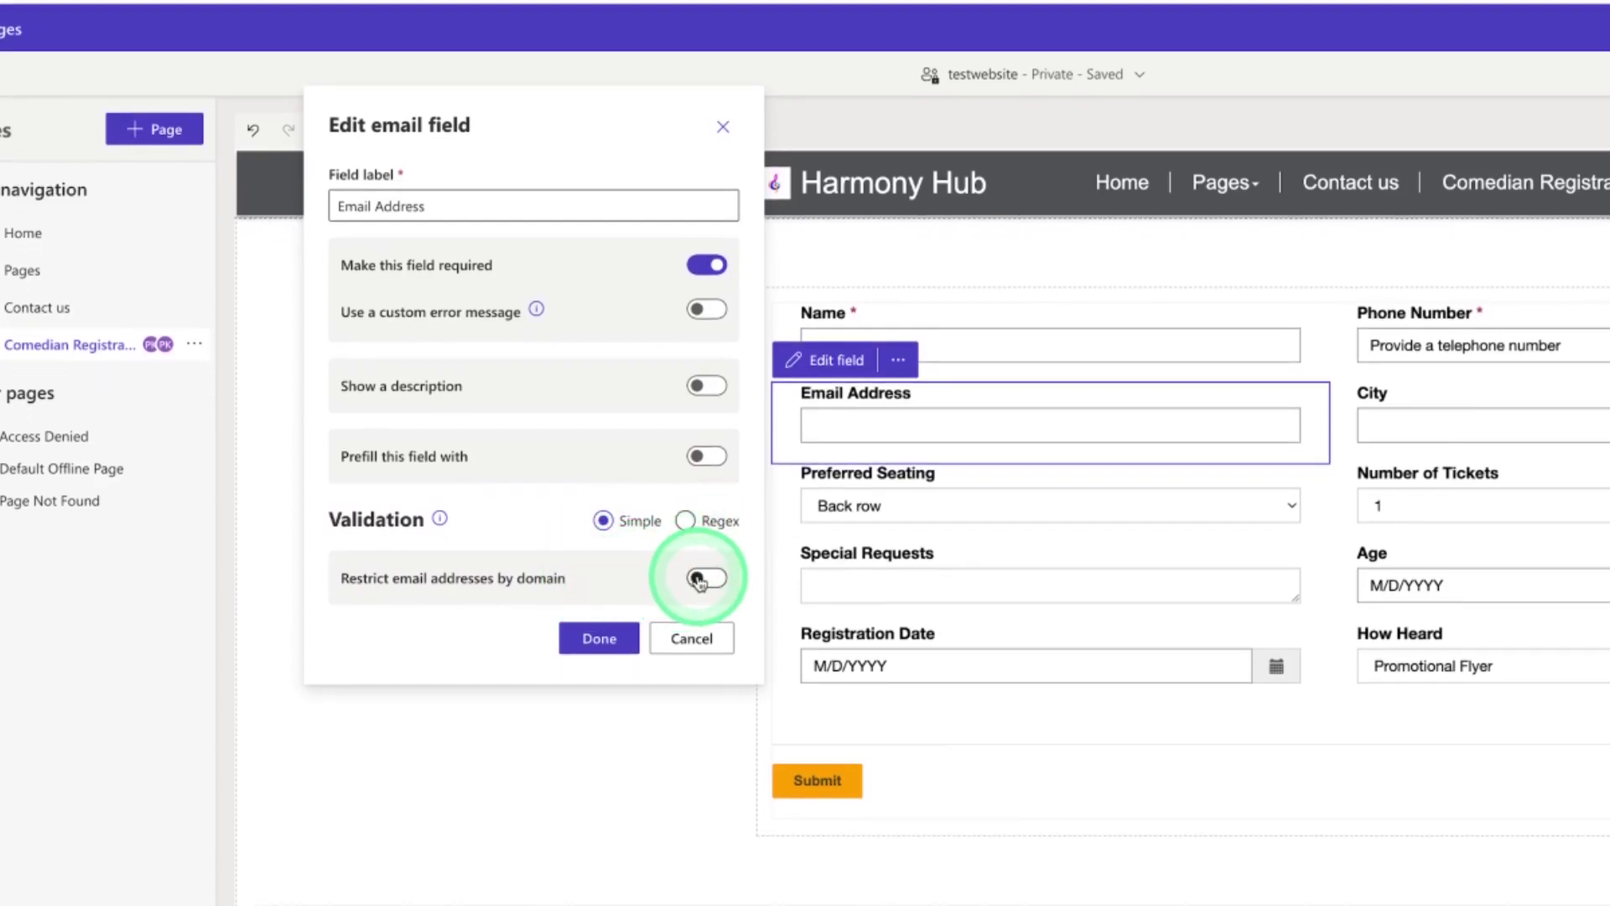
left_click(699, 579)
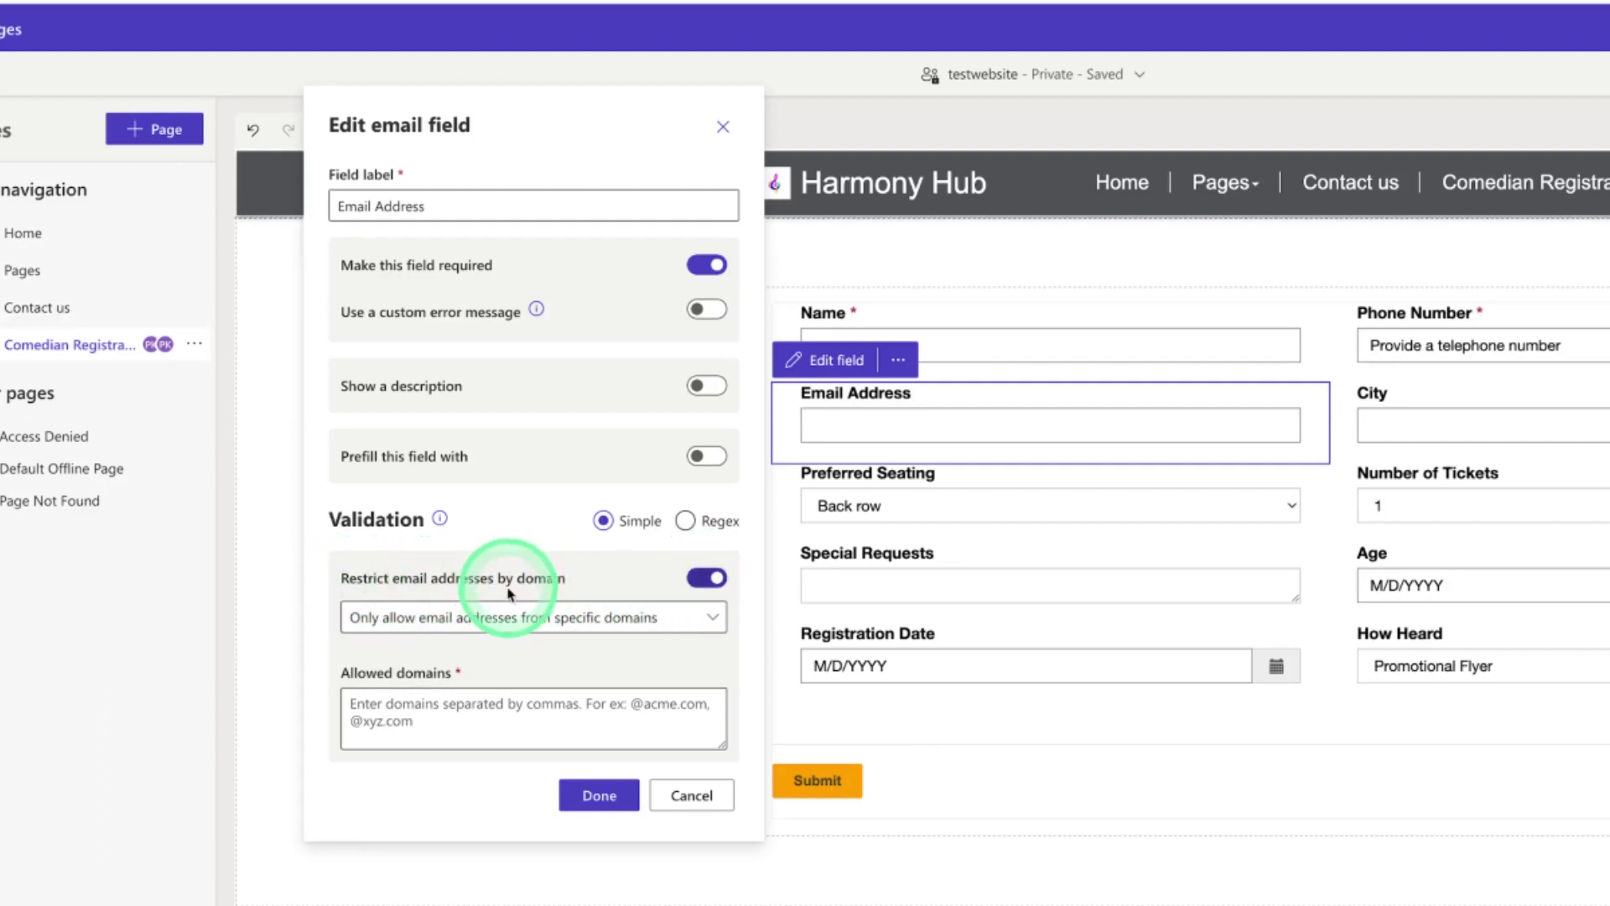
left_click(715, 621)
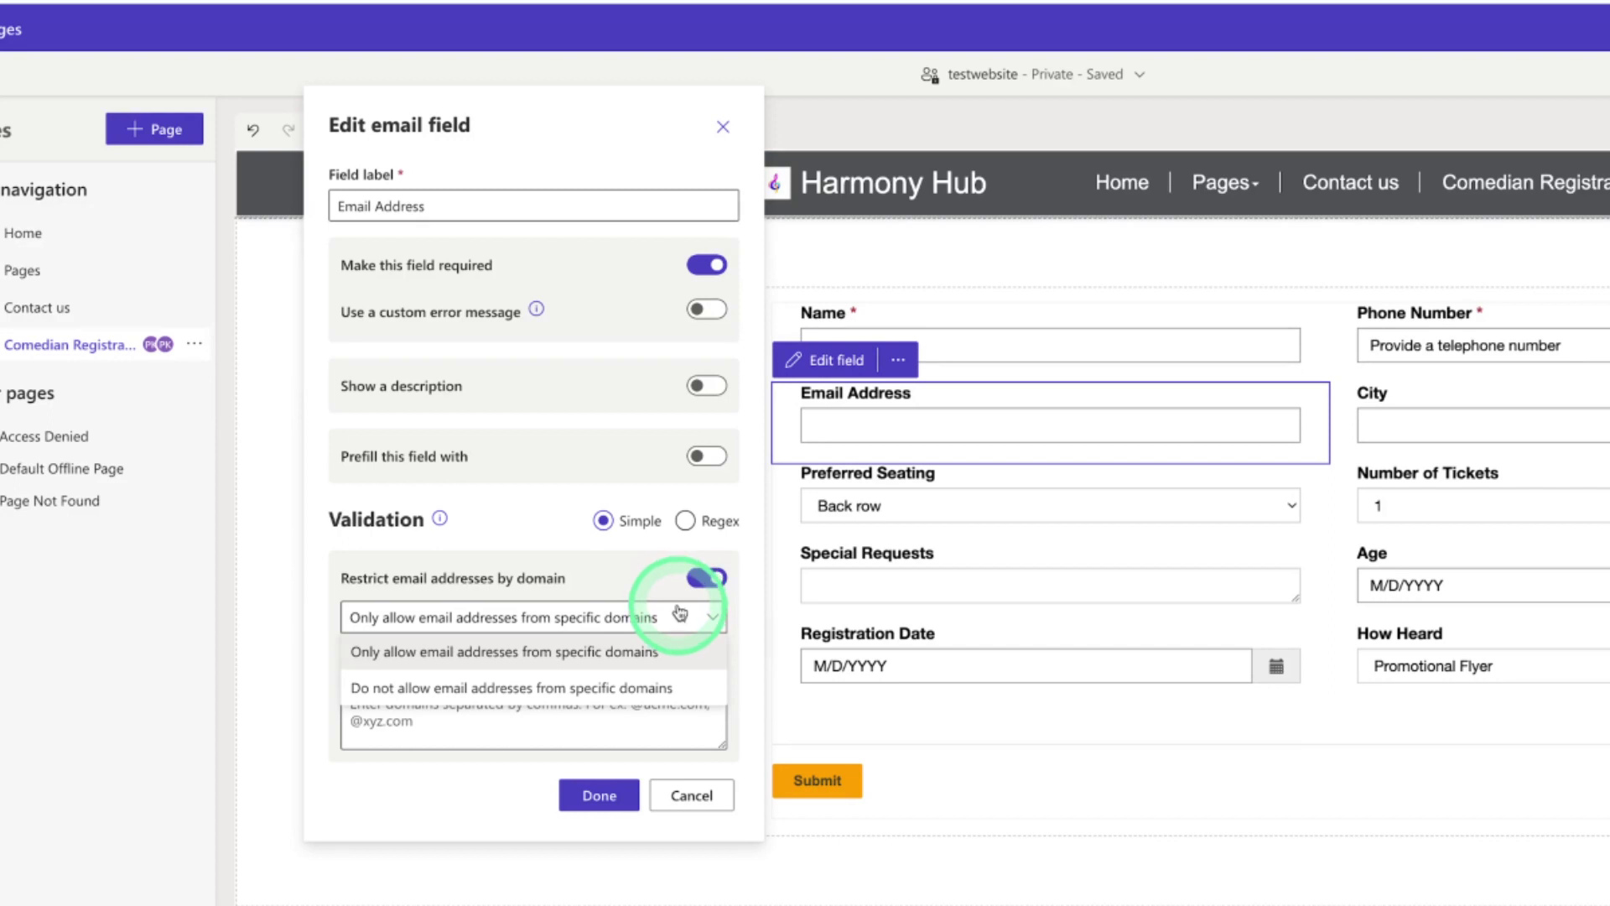
left_click(581, 723)
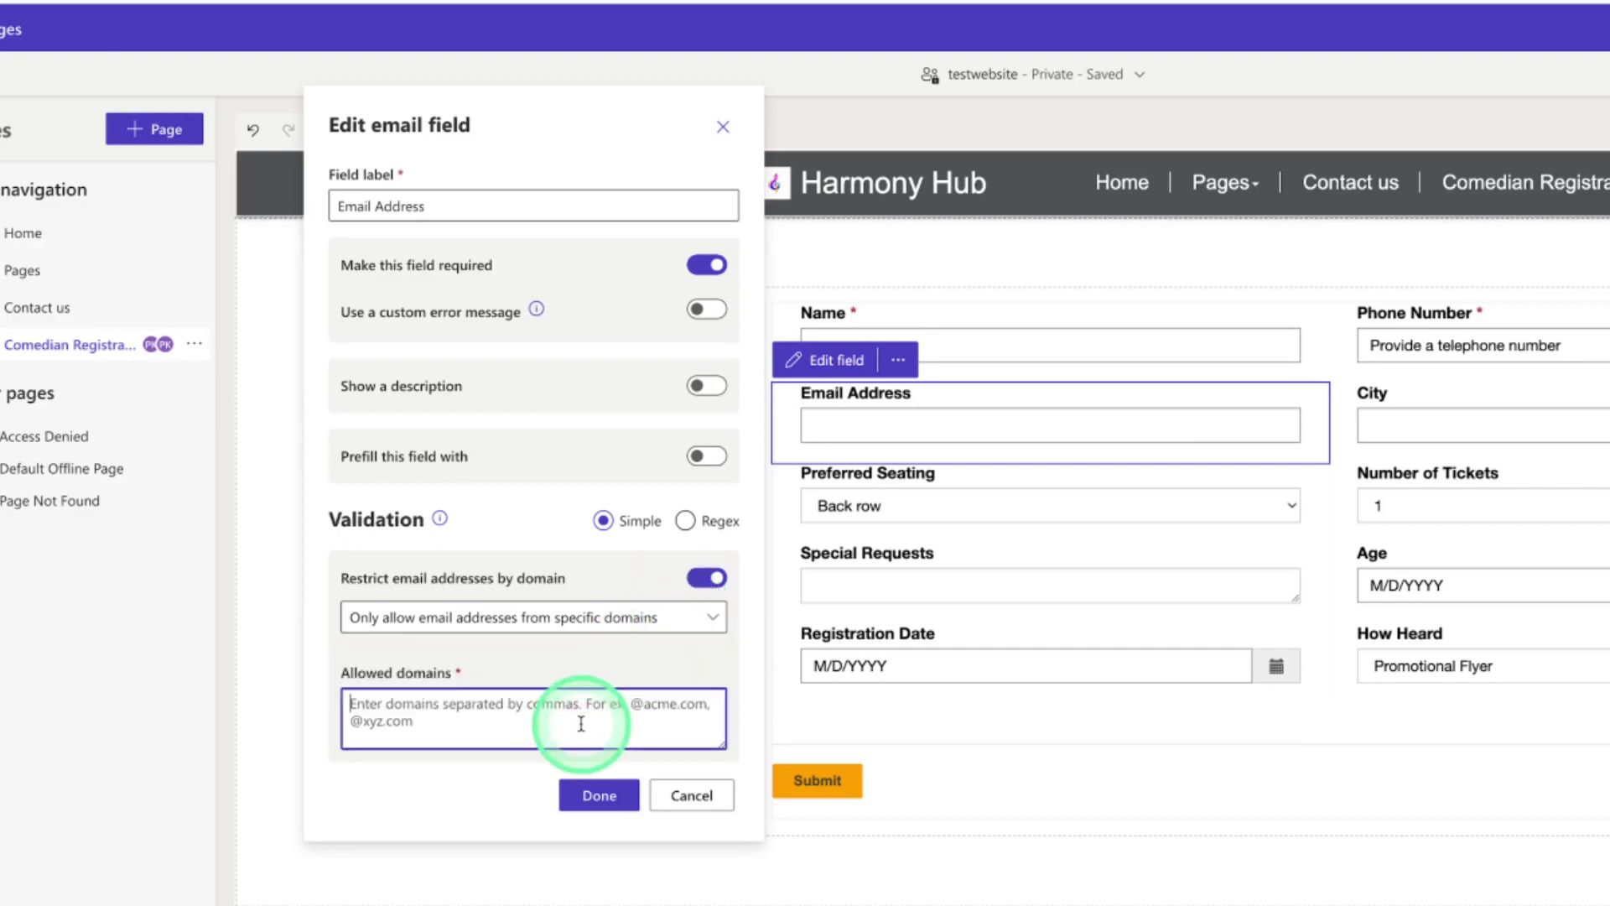
type("@gm")
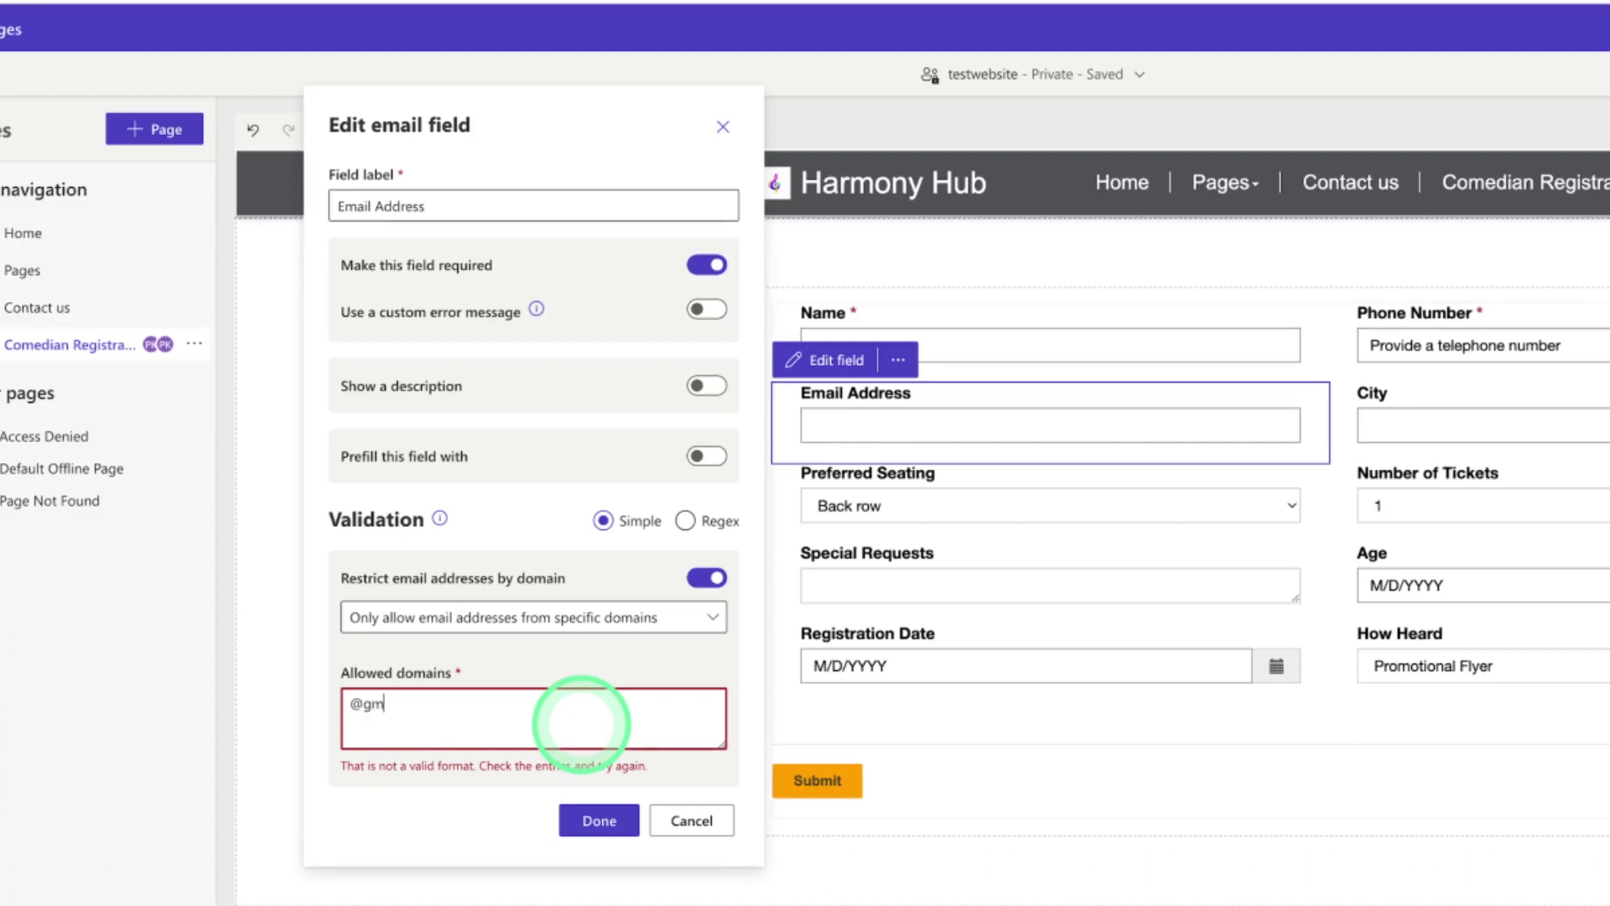
type("ail.com")
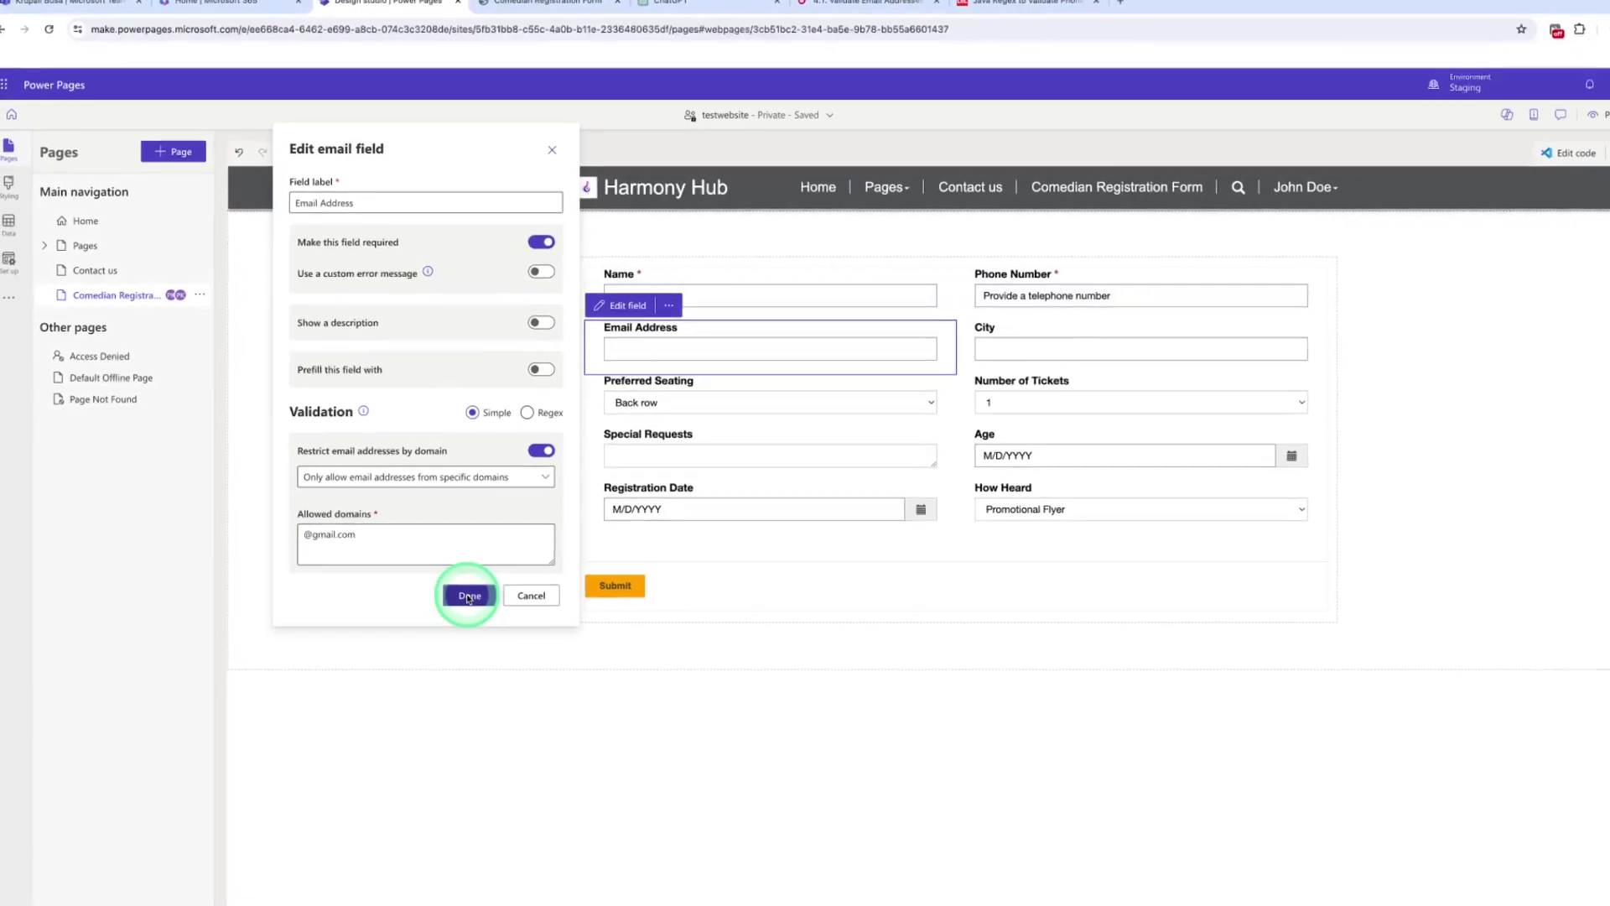
left_click(506, 654)
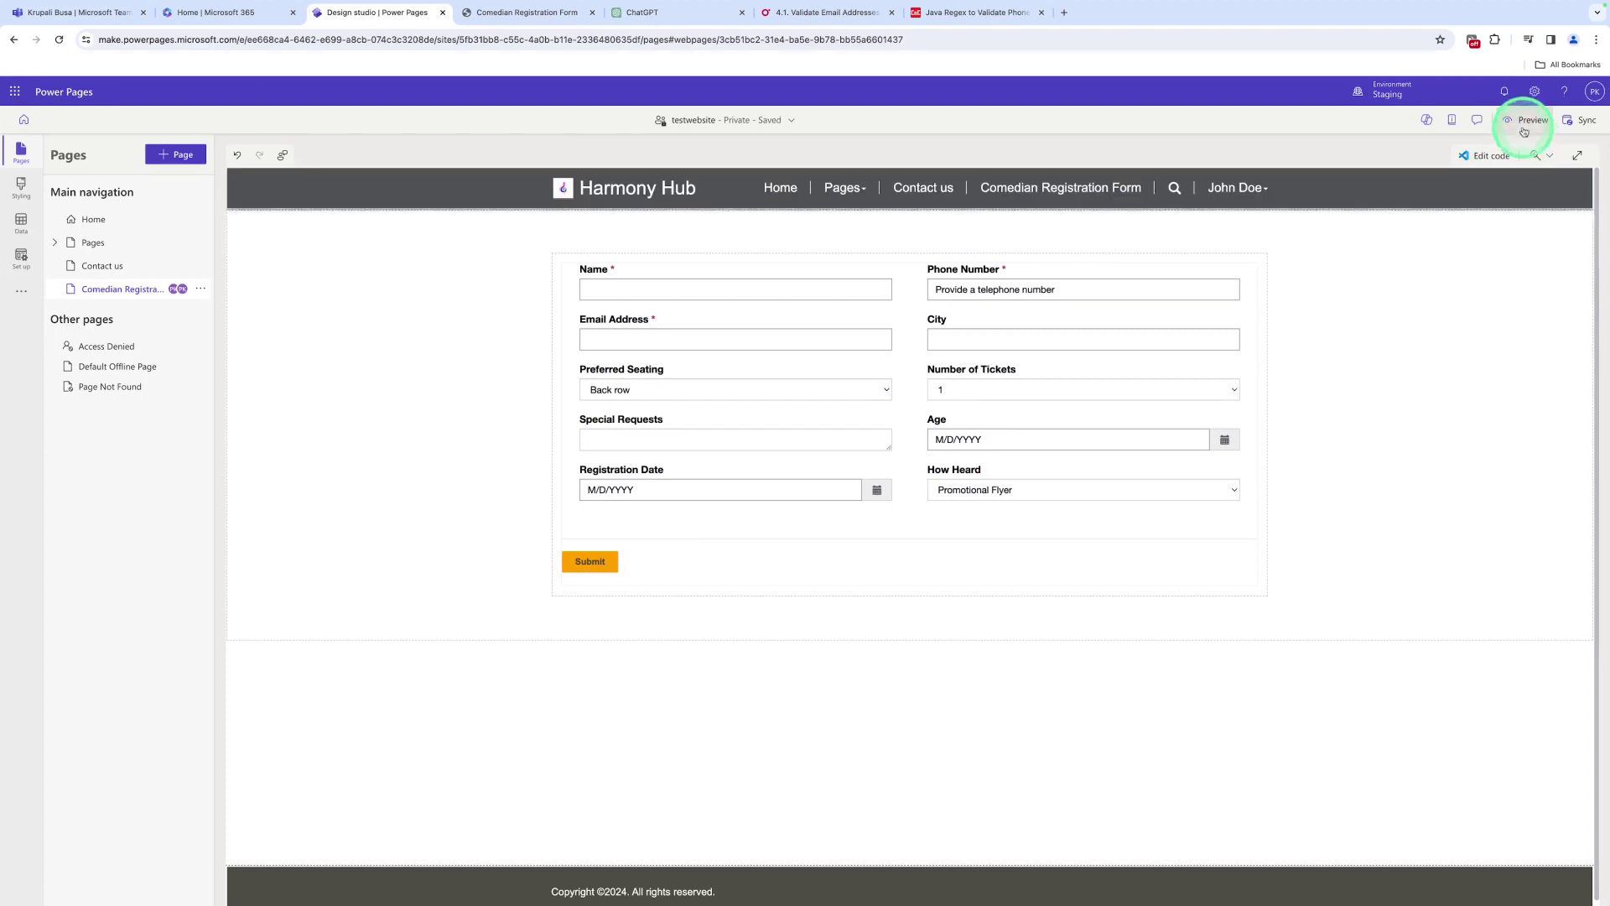
left_click(1524, 126)
left_click(1470, 156)
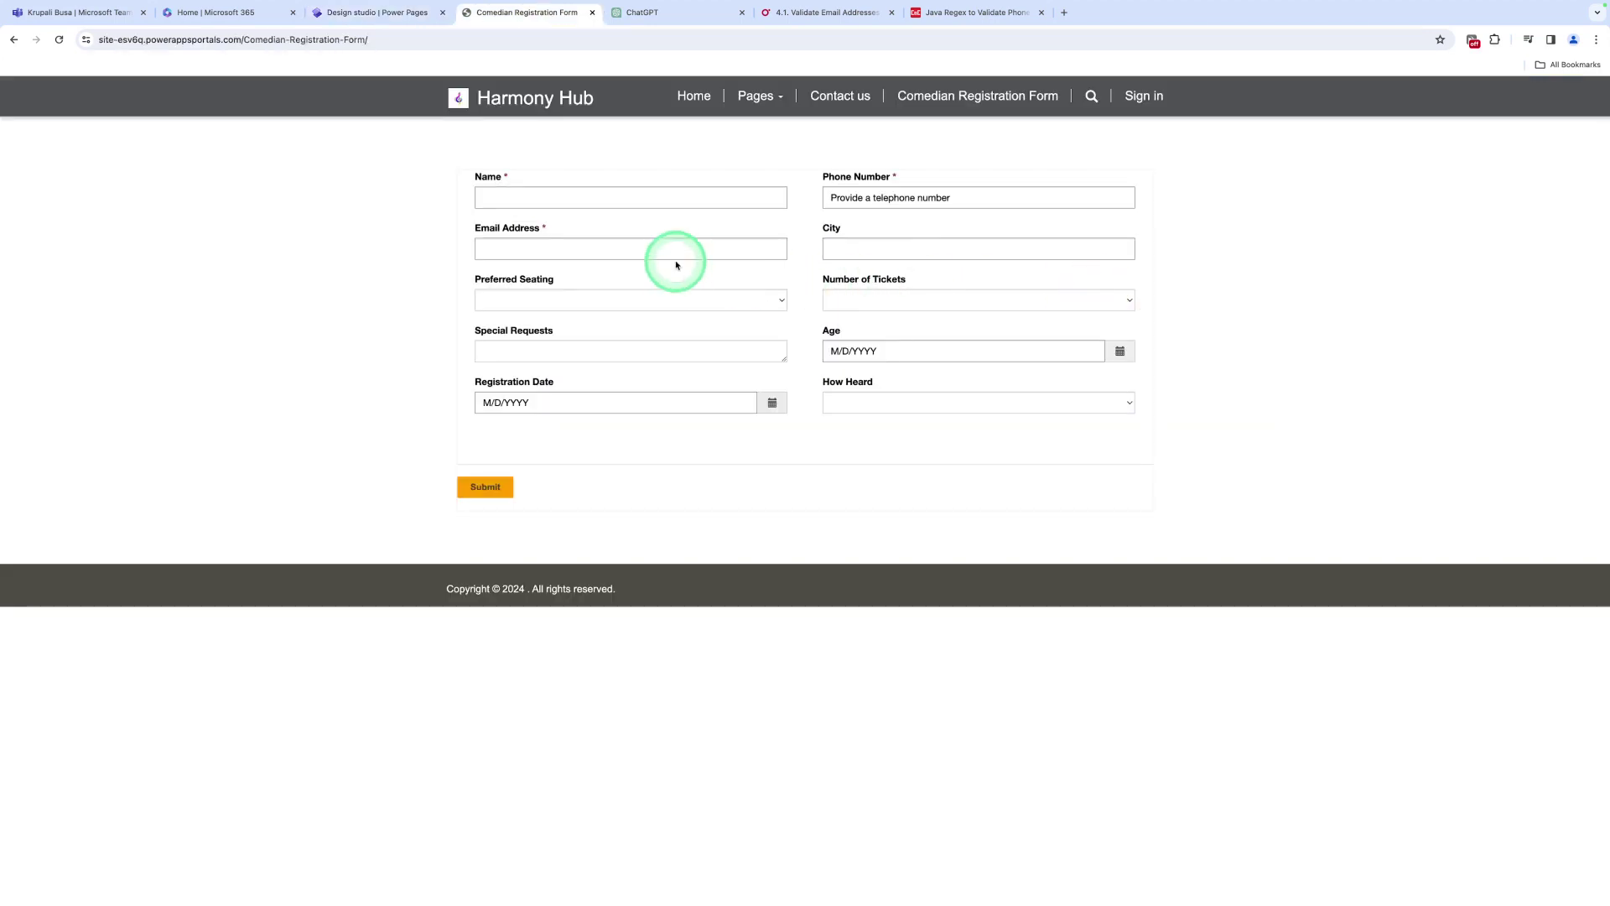
left_click(663, 251)
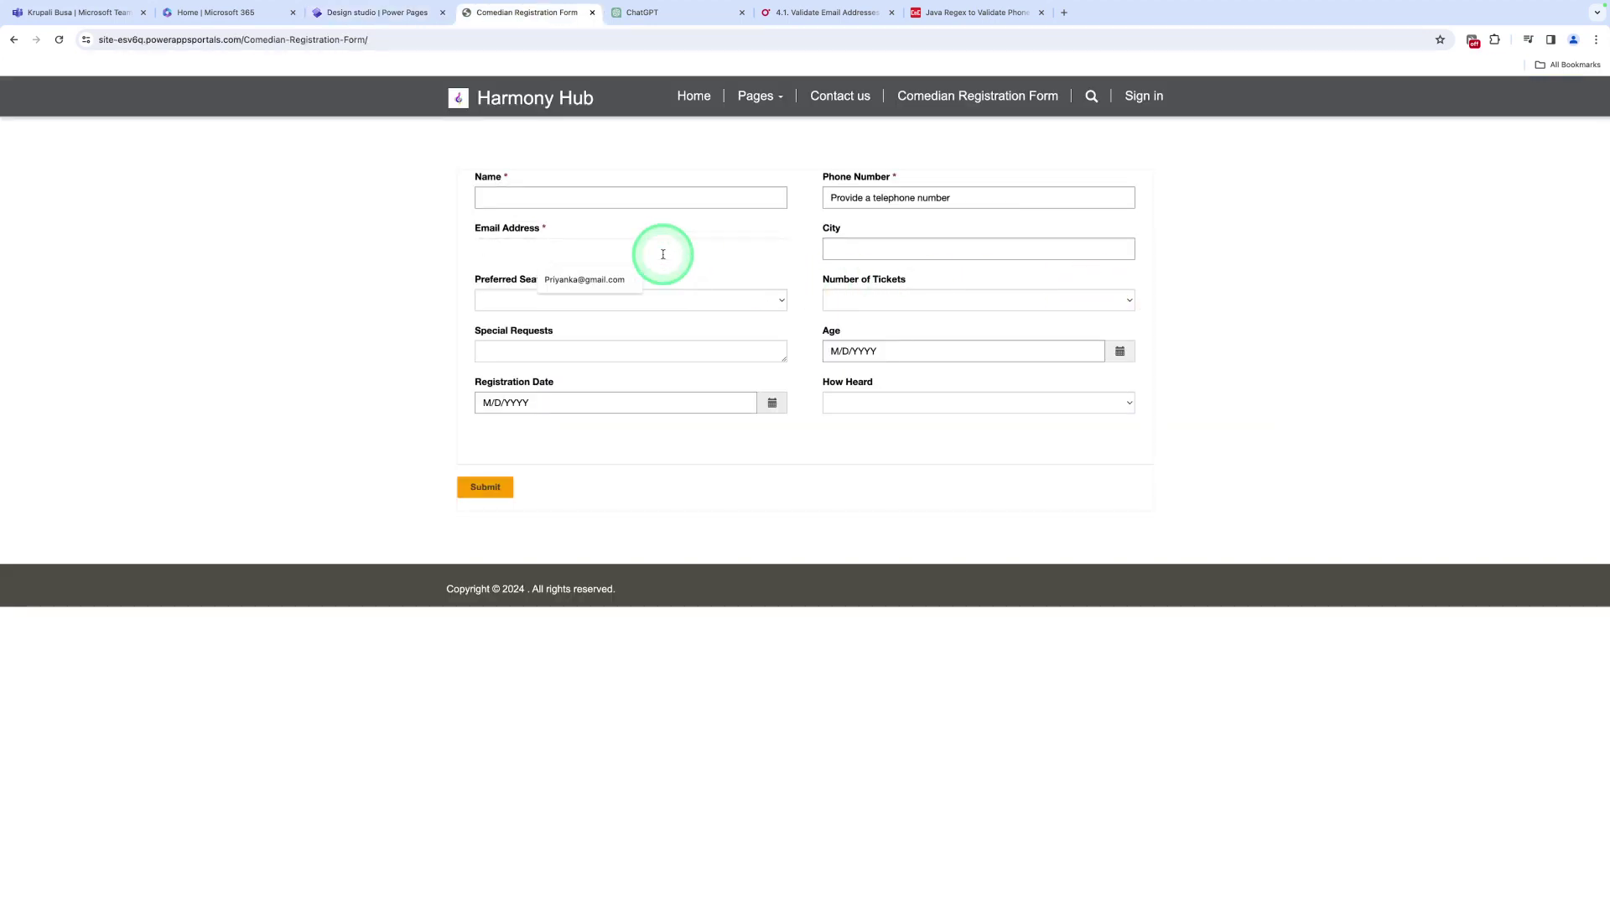
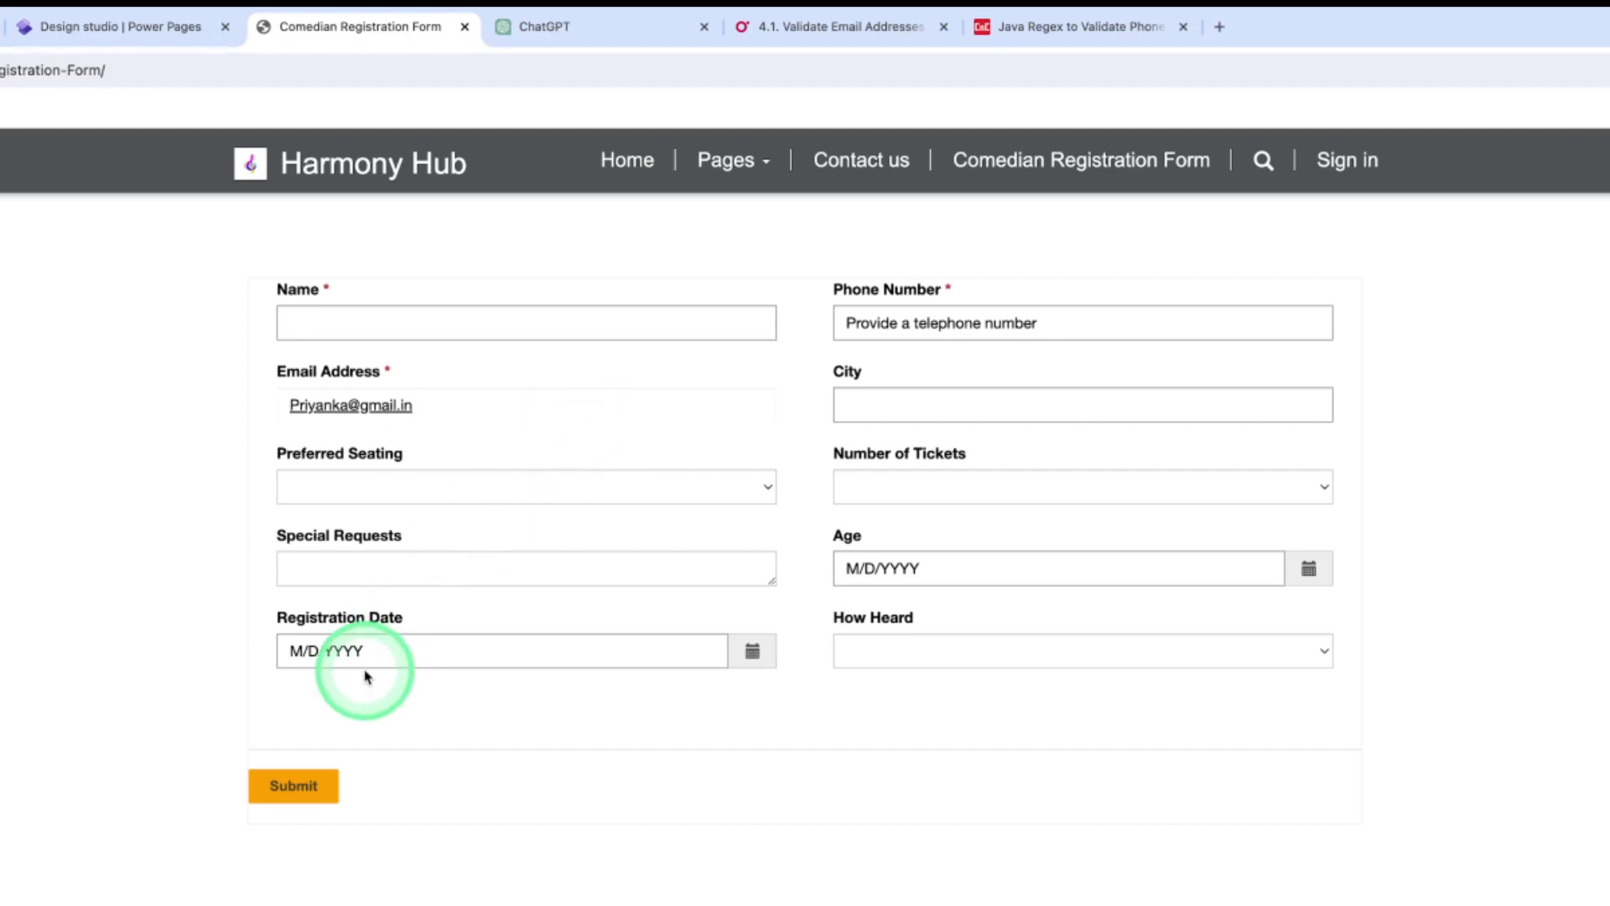
left_click(317, 784)
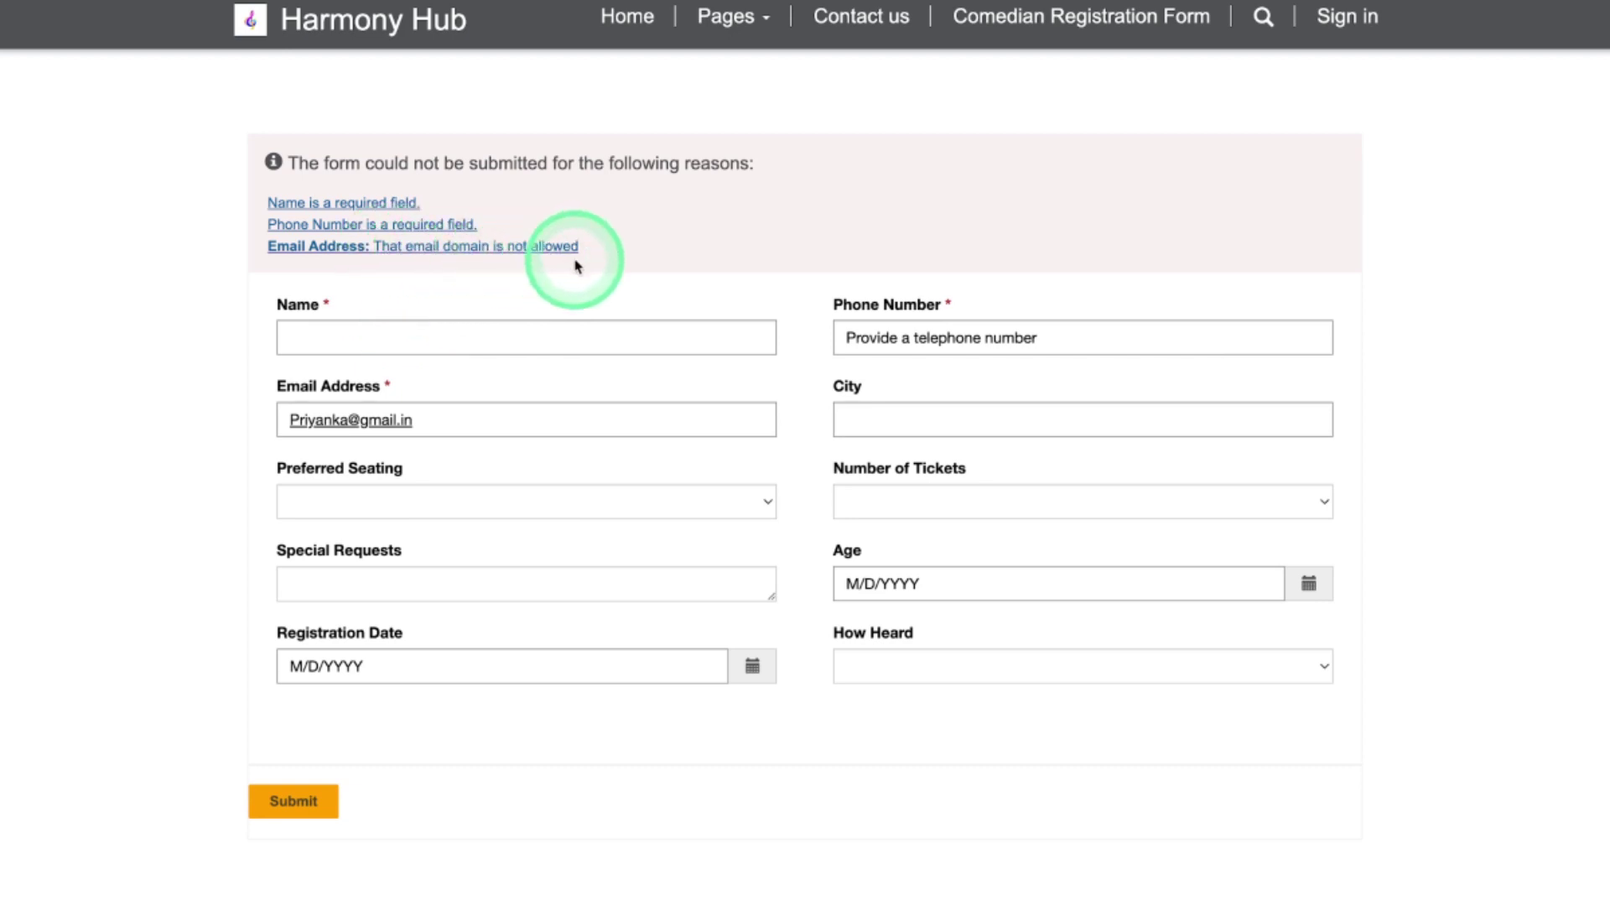
Change the email ending to gmail.com, autofill Name and Phone Number, and submit
left_click(463, 417)
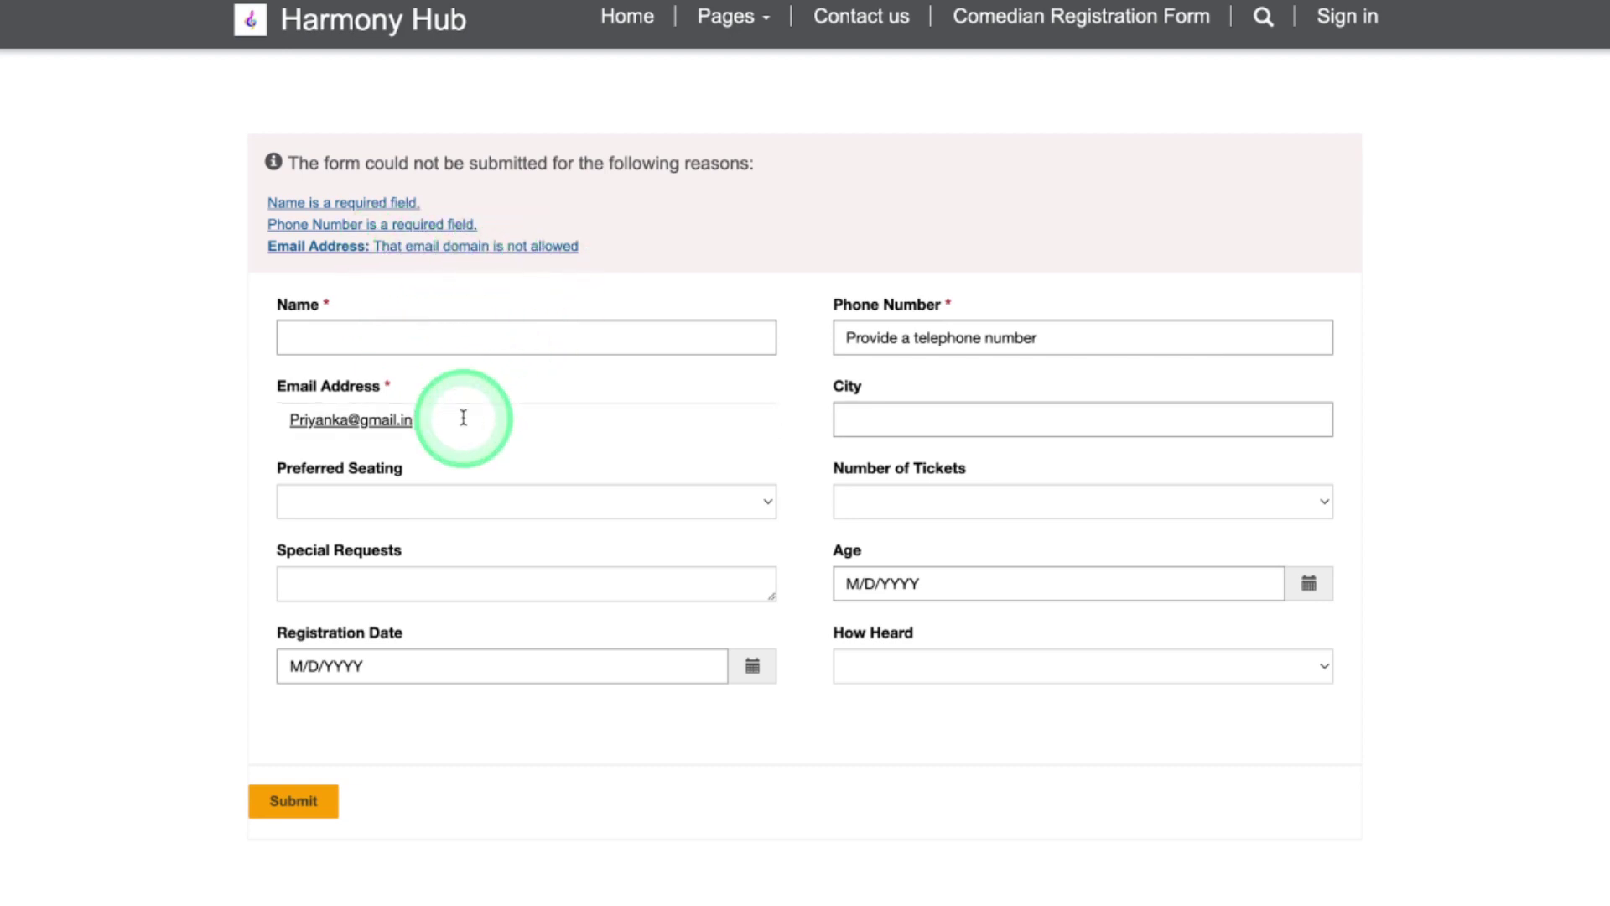
key("BackSpace")
key("BackSpace")
type("com")
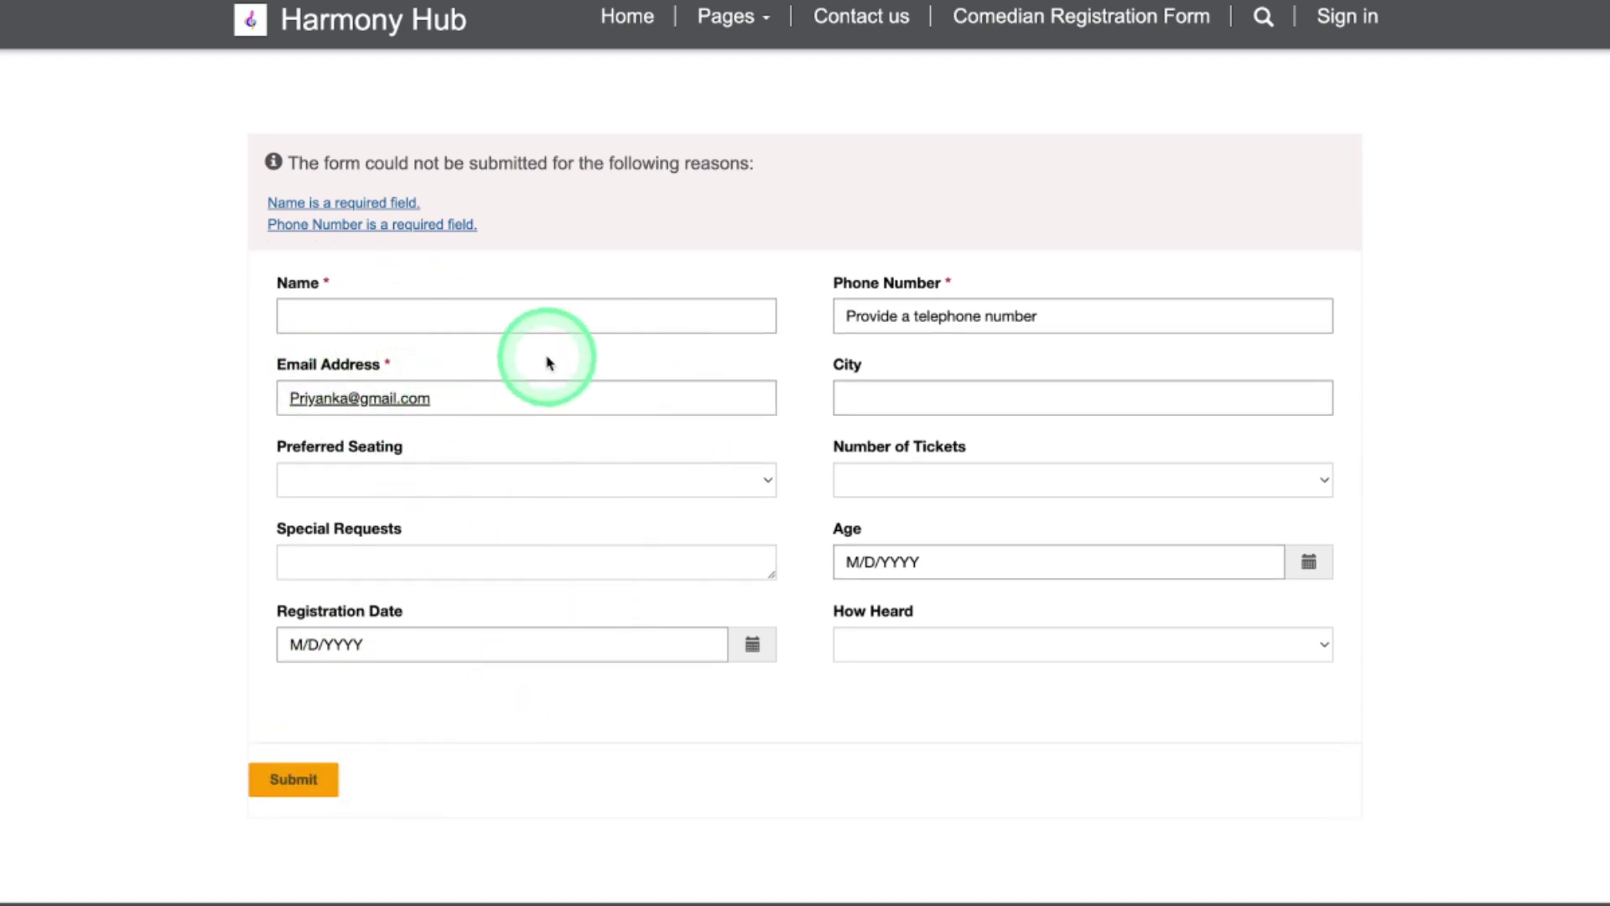
left_click(432, 320)
left_click(435, 363)
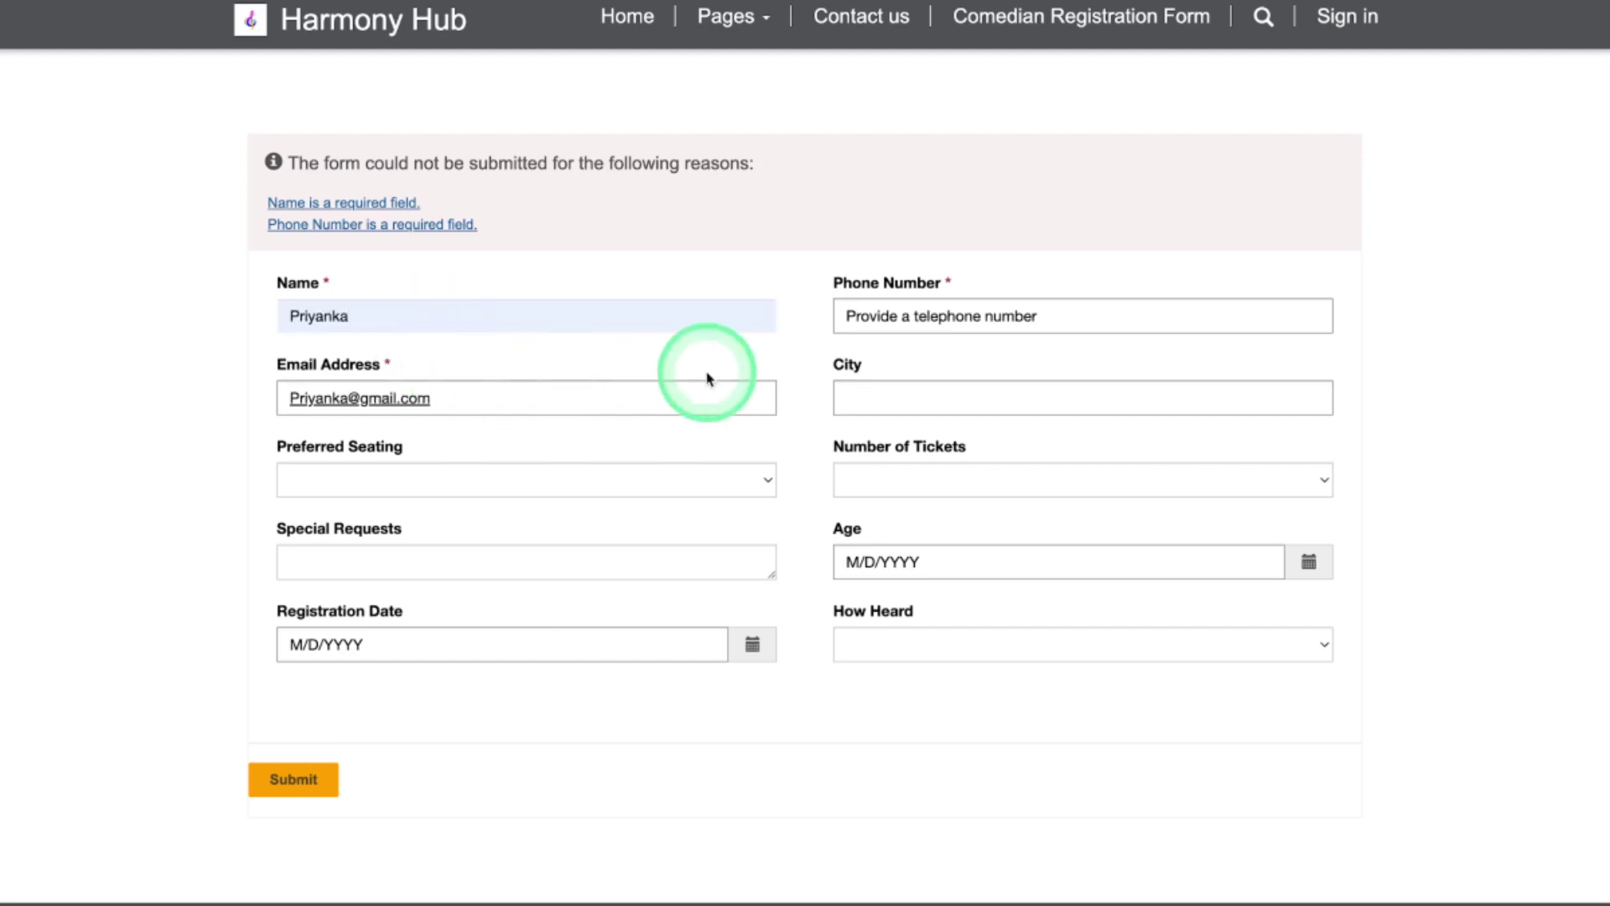
left_click(892, 315)
left_click(898, 363)
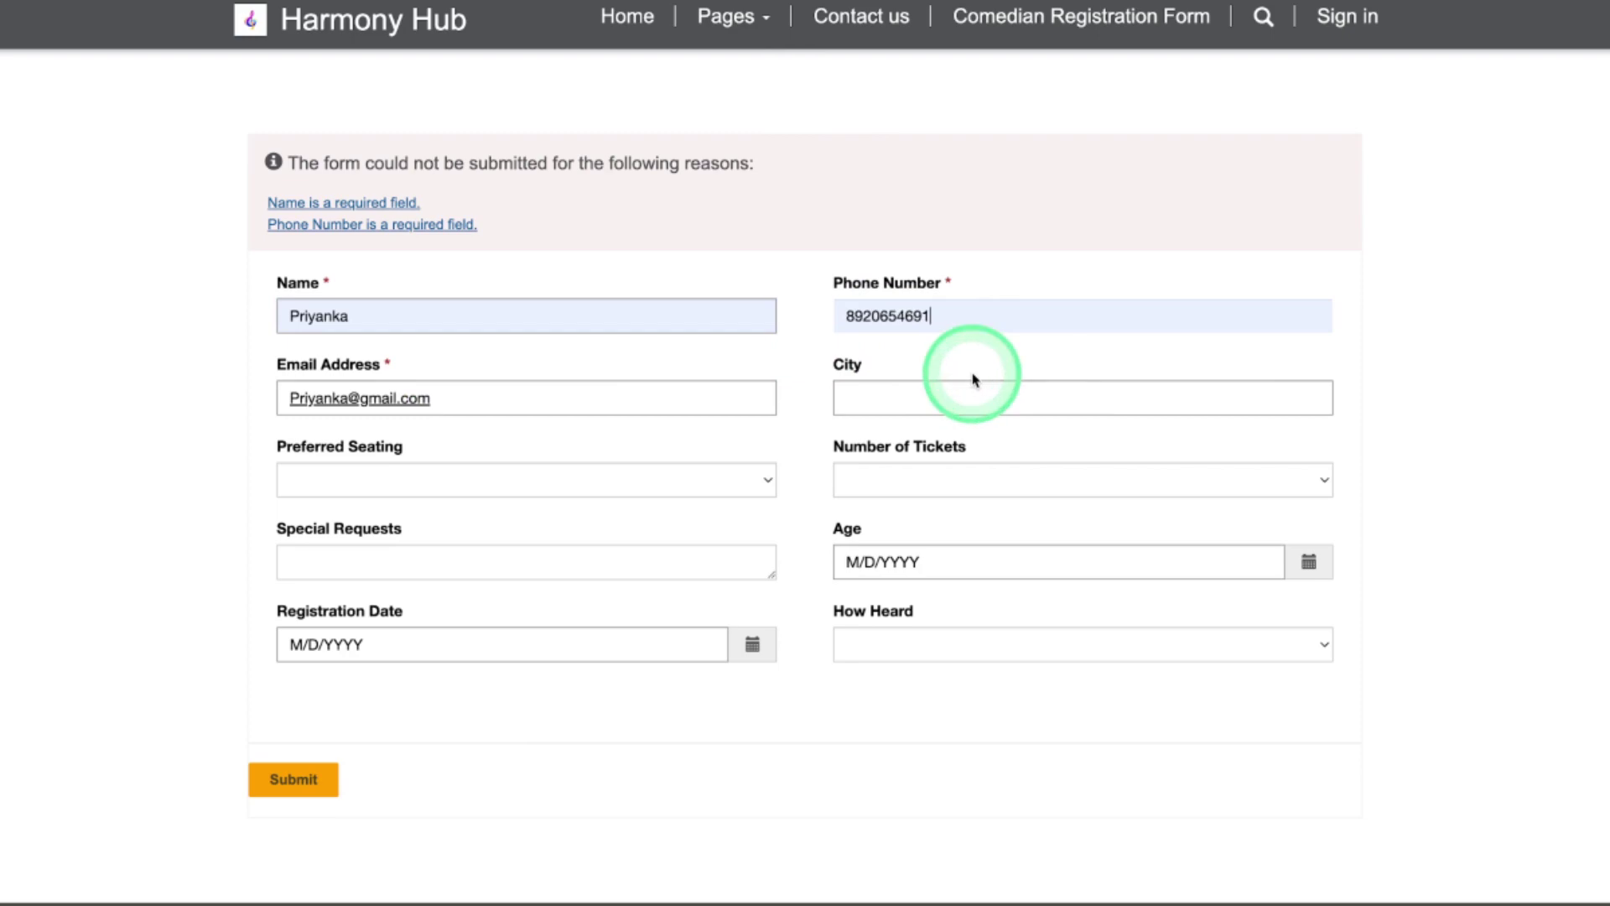
left_click(323, 780)
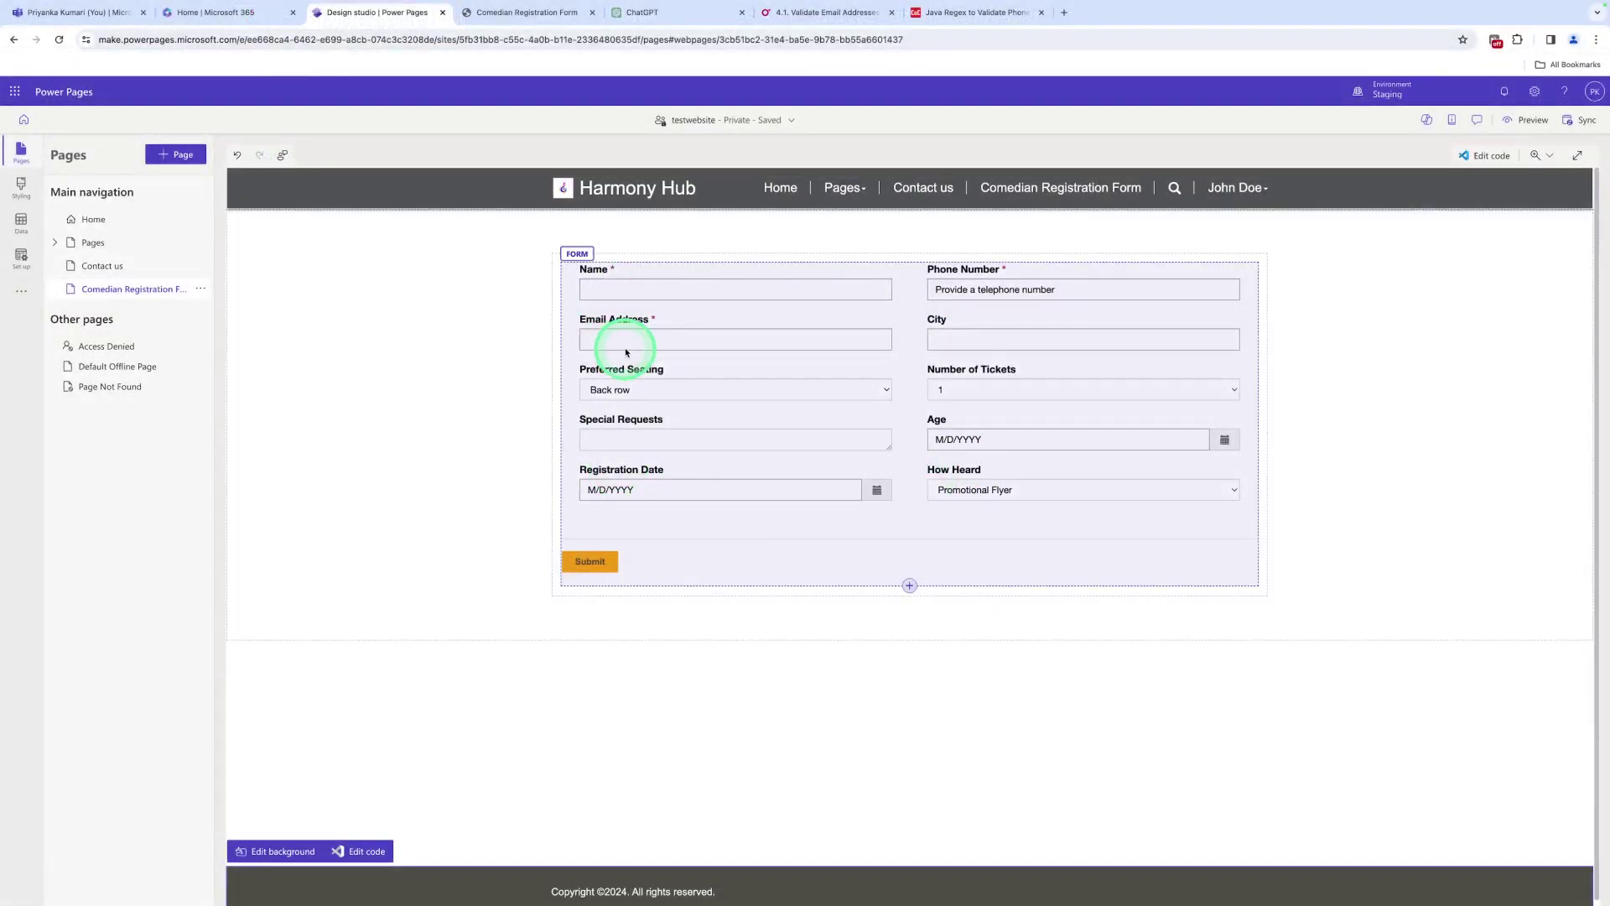
left_click(613, 340)
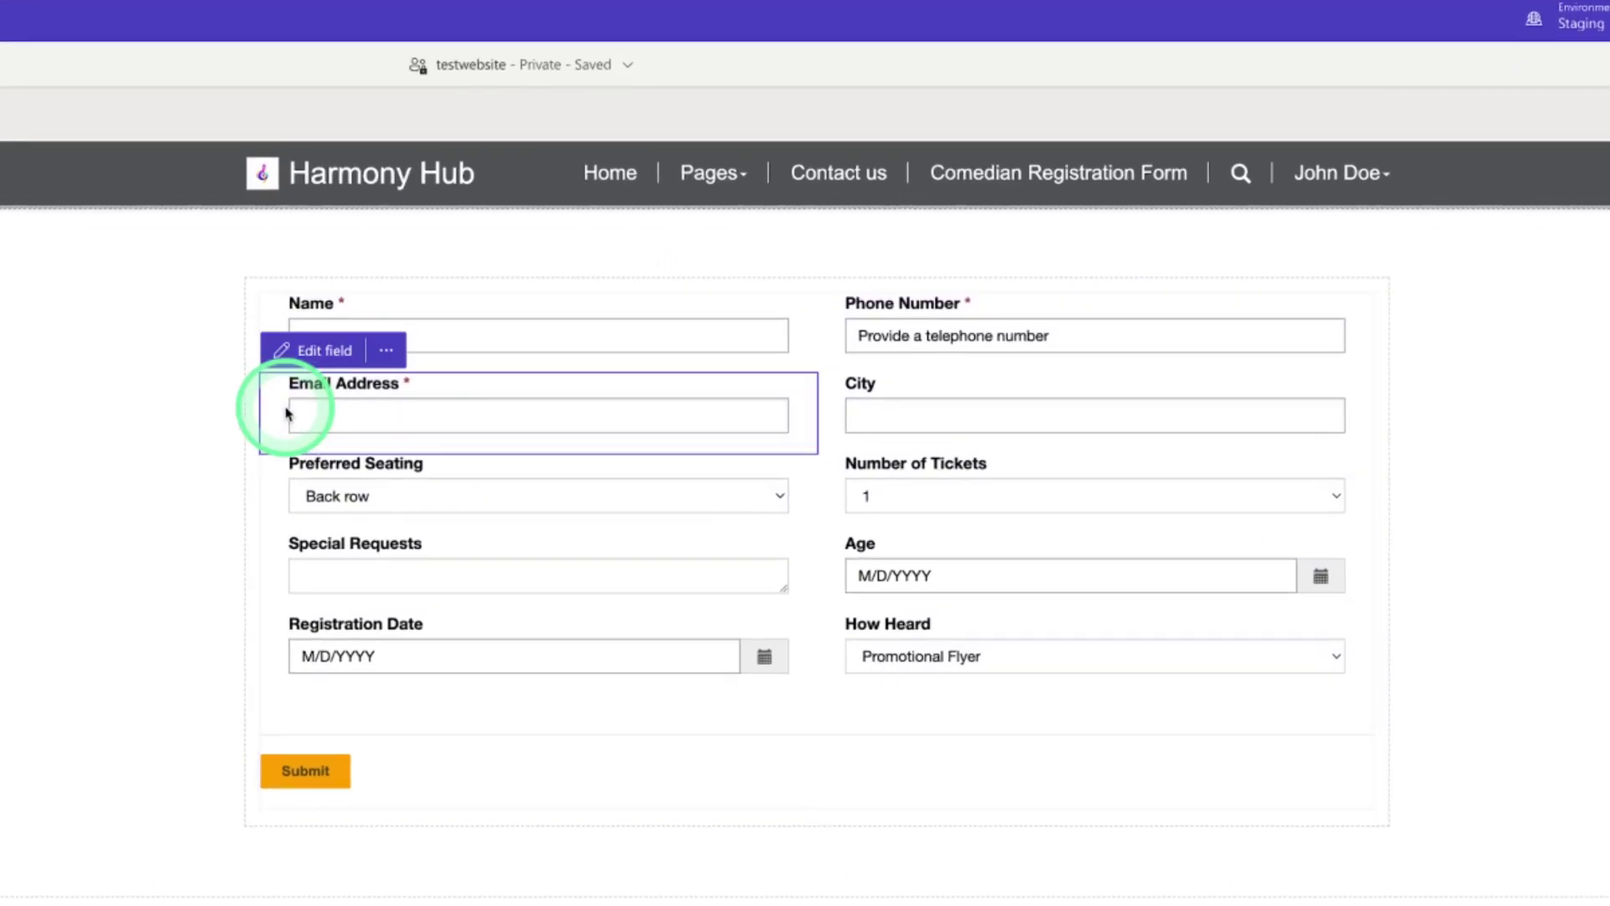
left_click(316, 351)
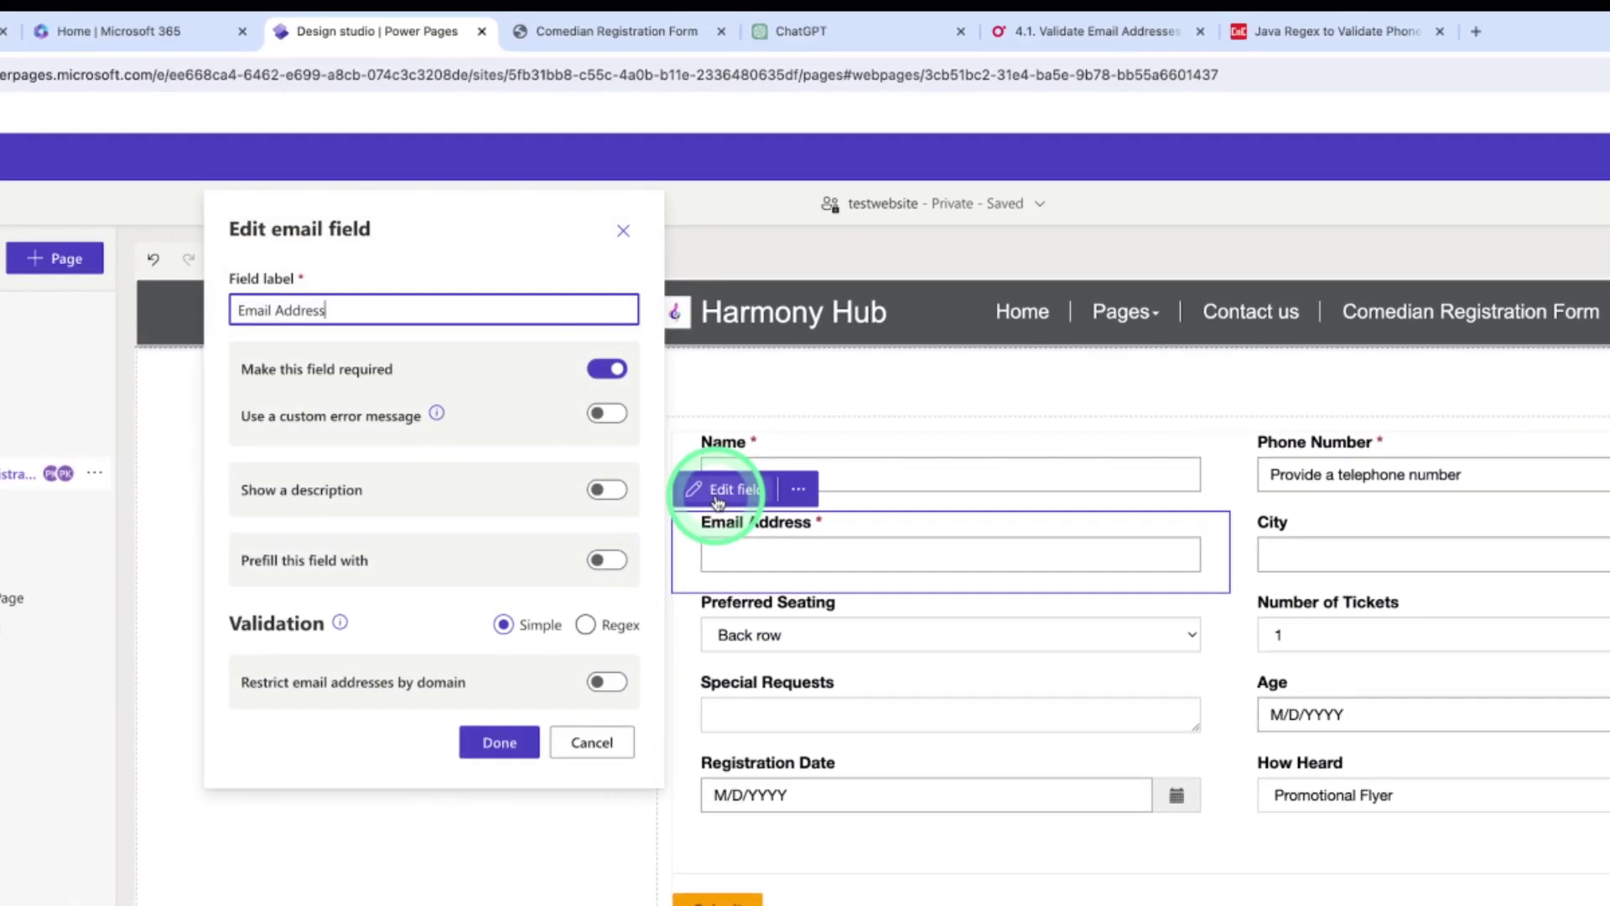
left_click(586, 625)
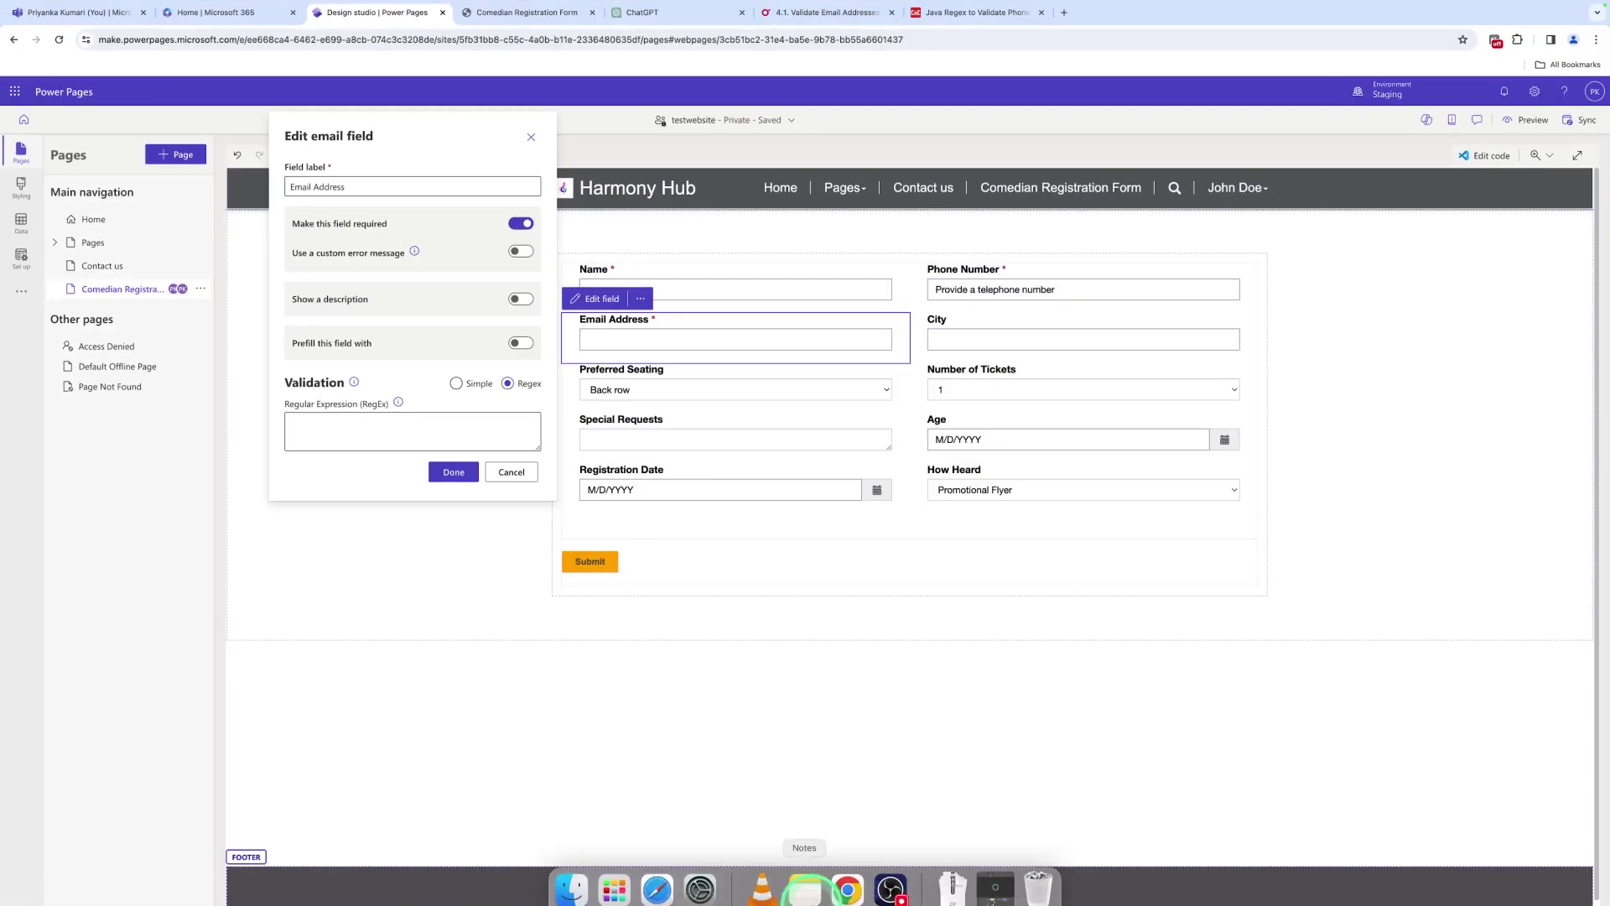
left_click(808, 879)
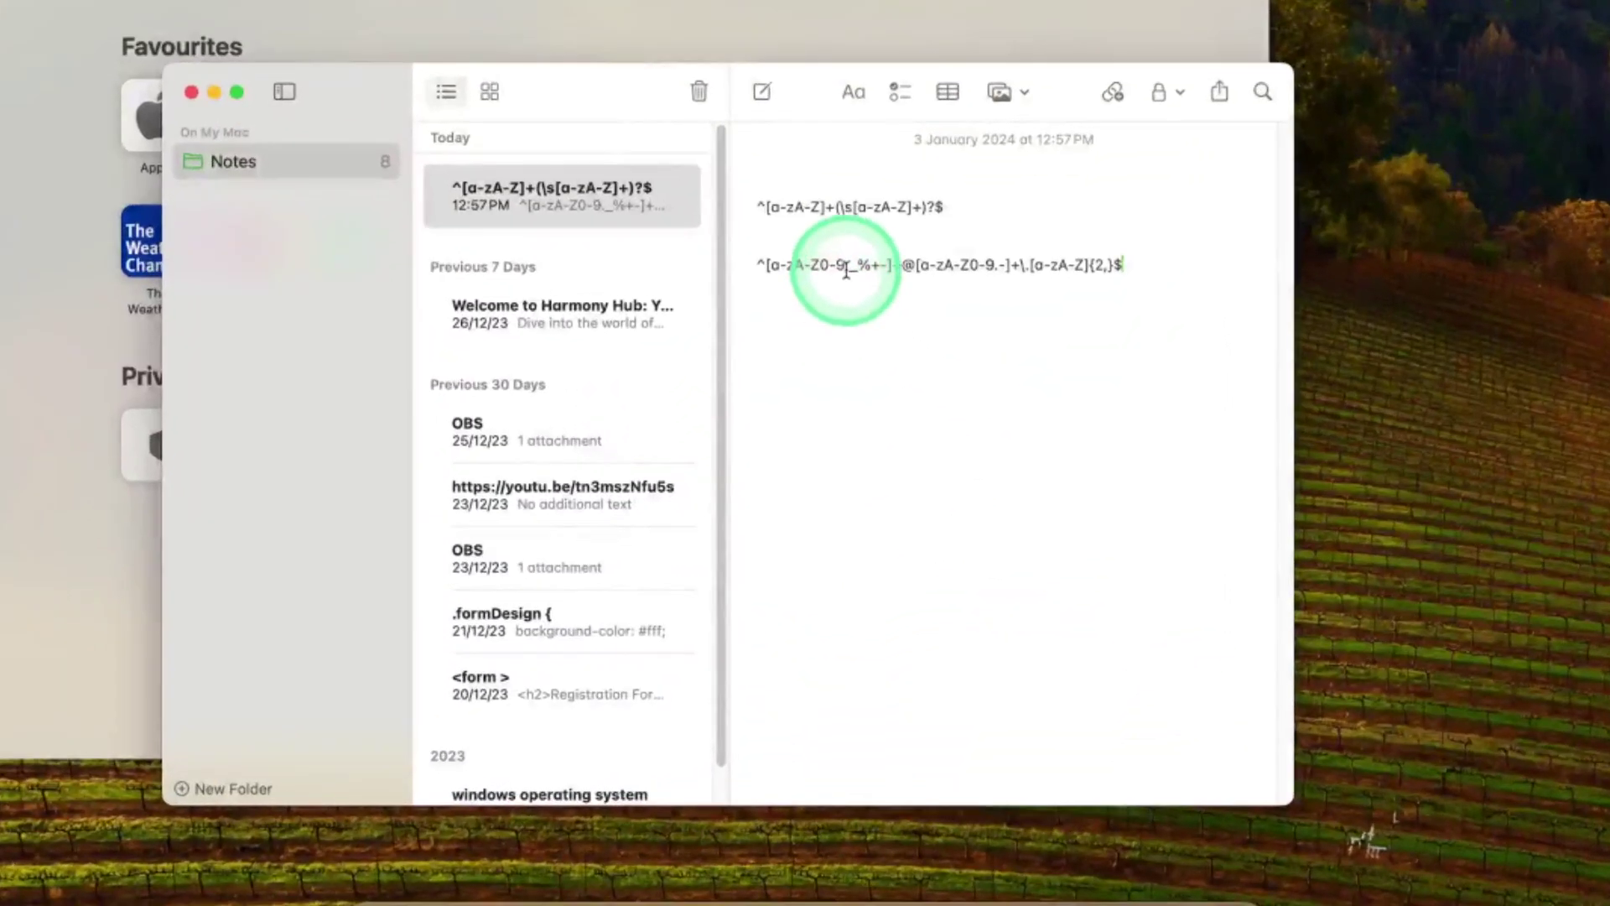
triple_click(846, 271)
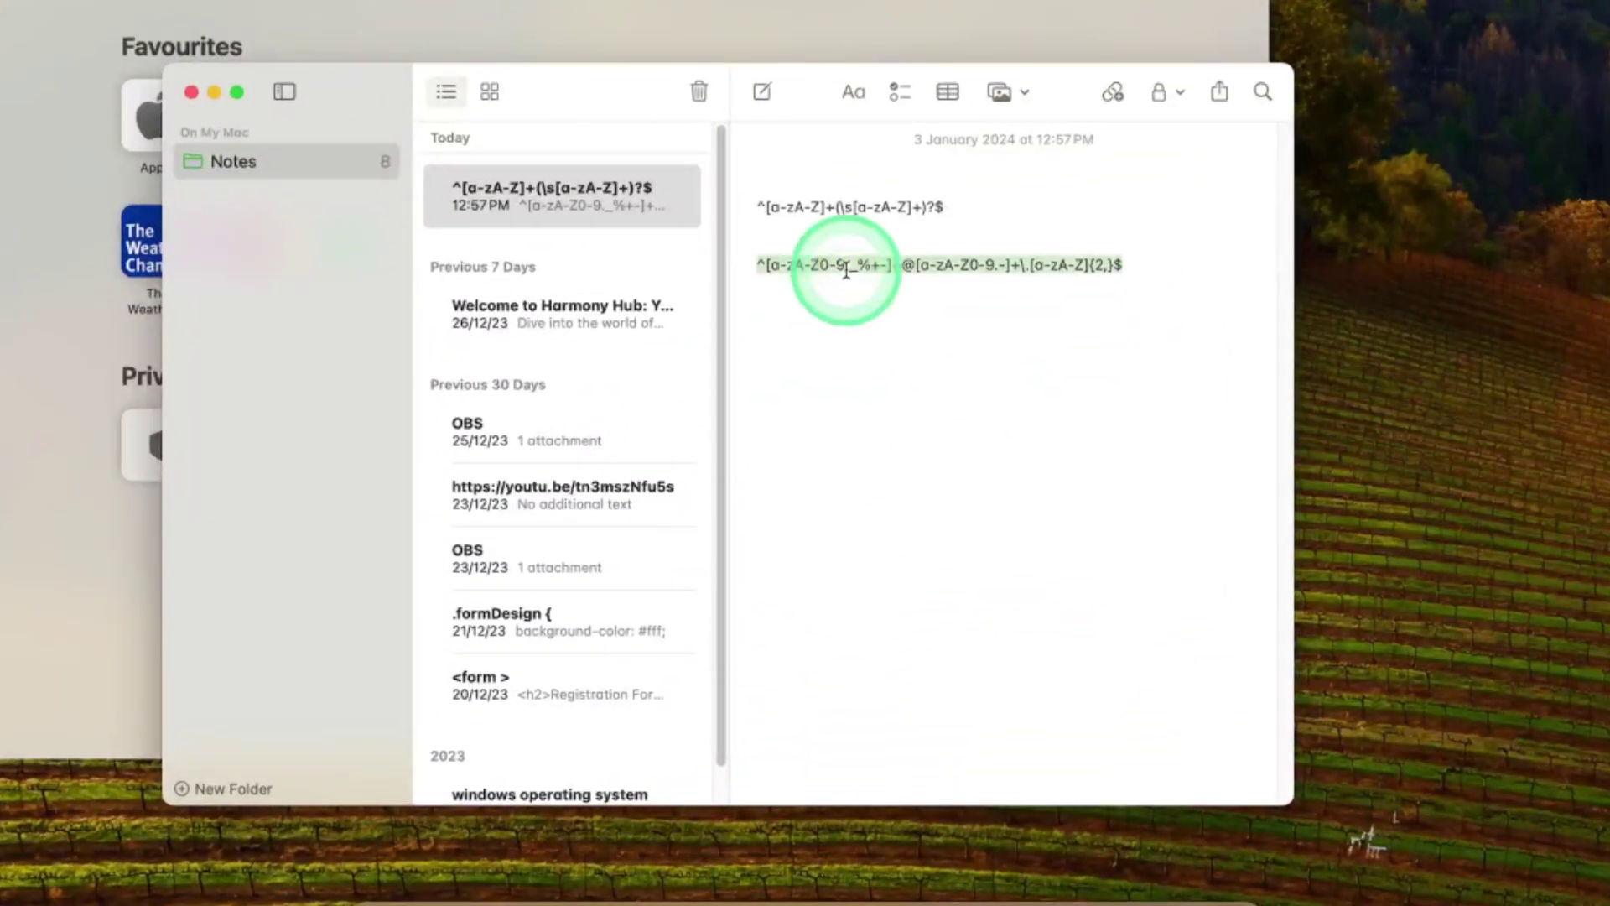
left_click(880, 899)
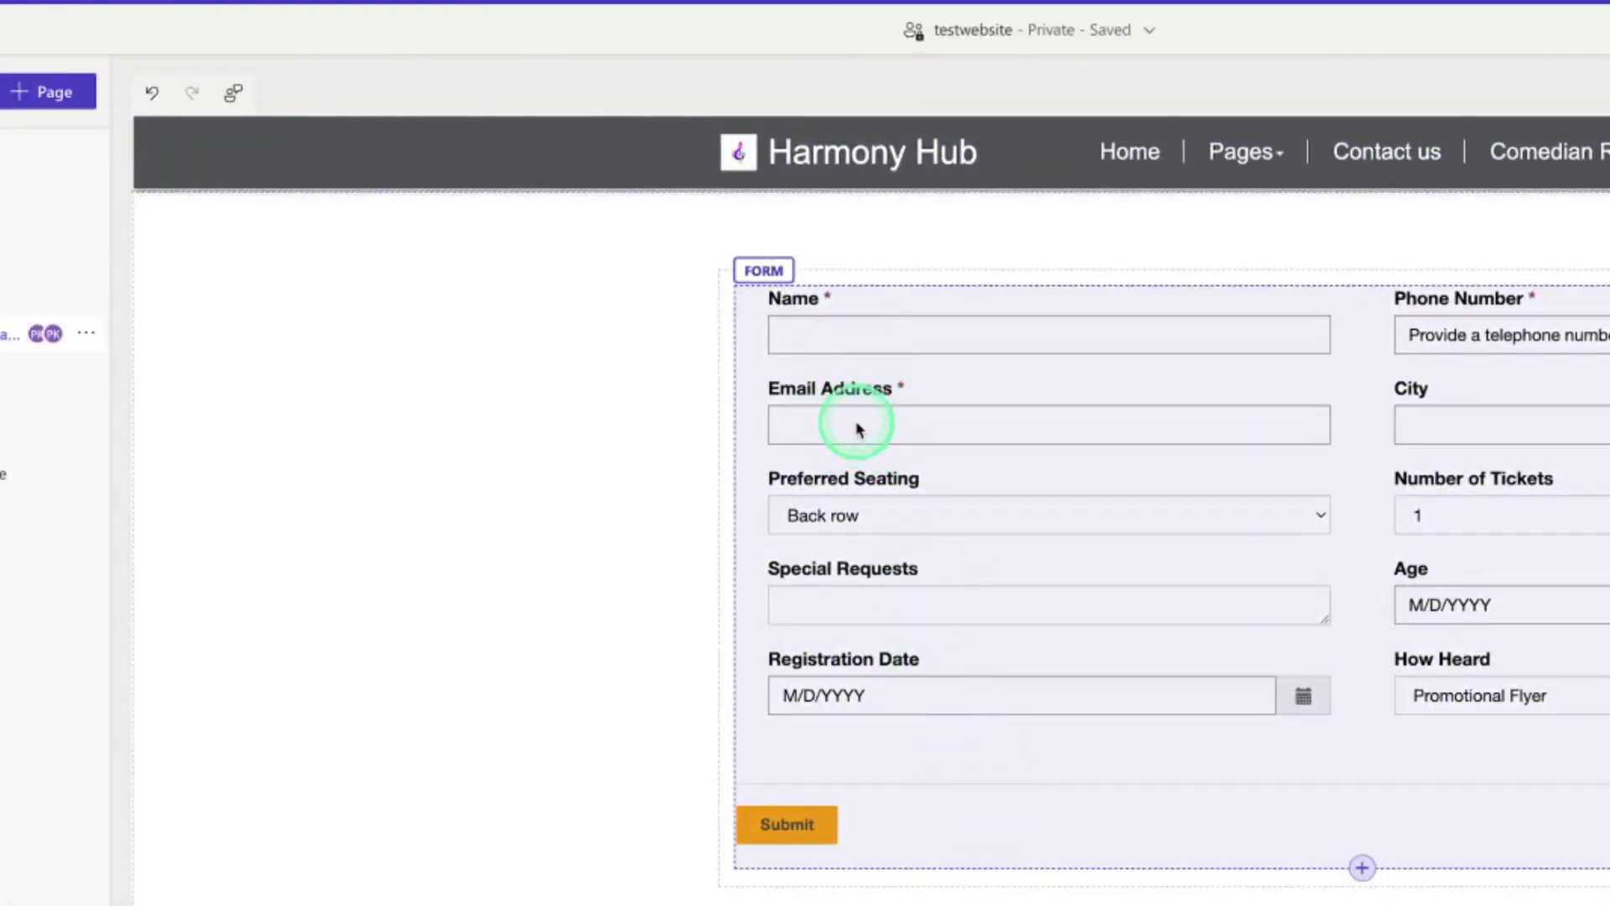
Set Email Address validation to Regex ^[a-zA-Z0-9._%+-]+@[a-zA-Z0-9.-]+\.[a-zA-Z]{2,}$ and save
left_click(785, 408)
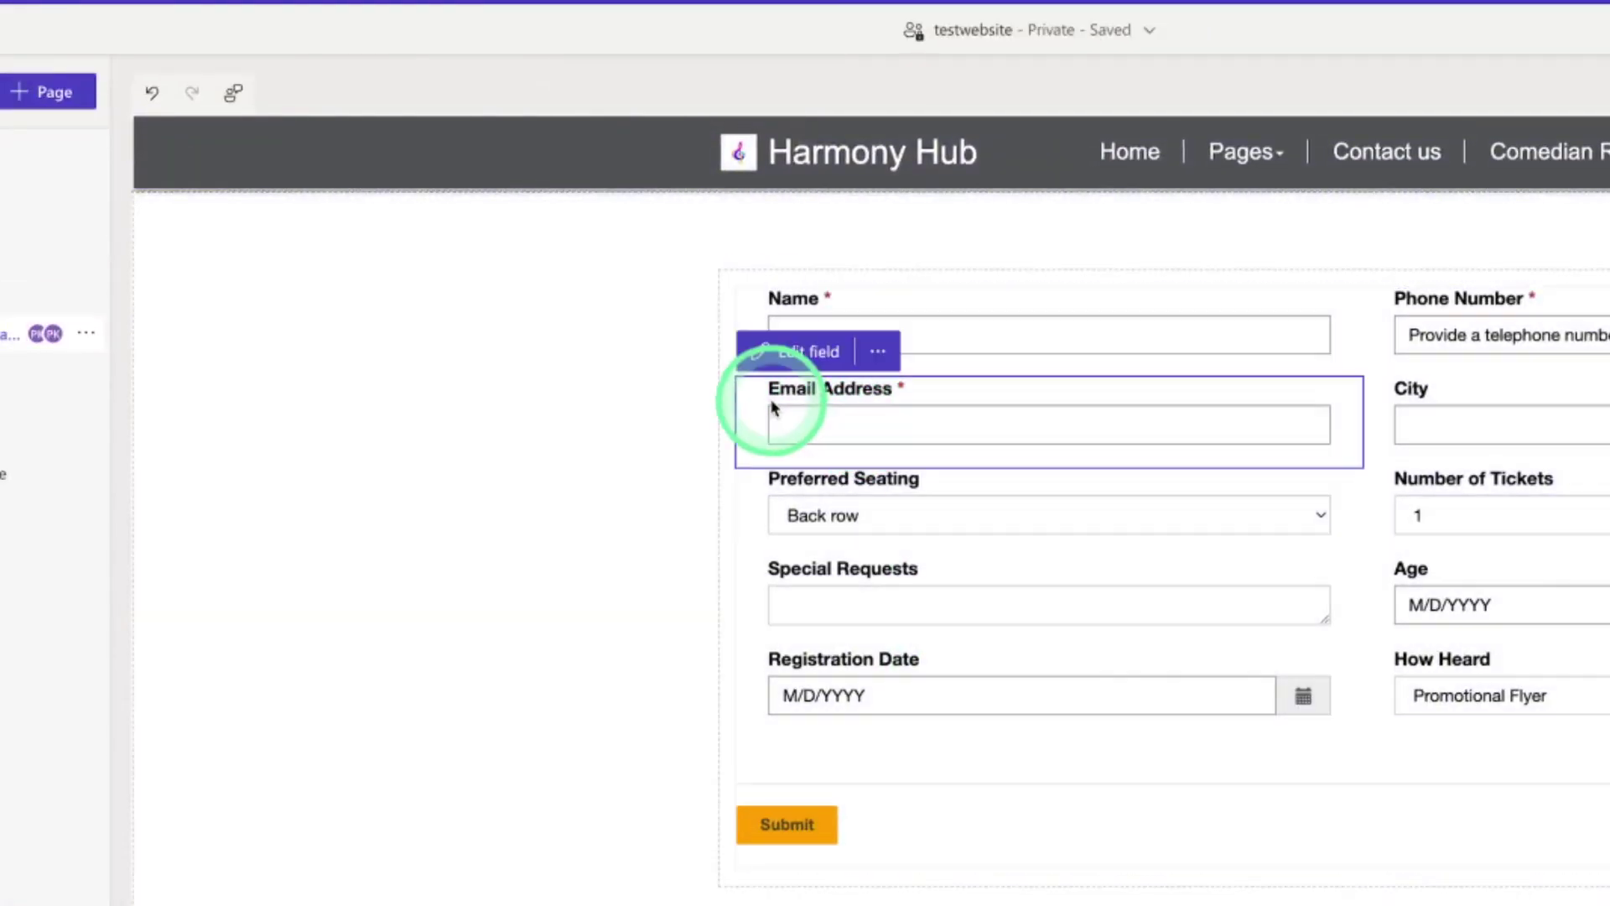
left_click(774, 352)
left_click(638, 503)
left_click(599, 569)
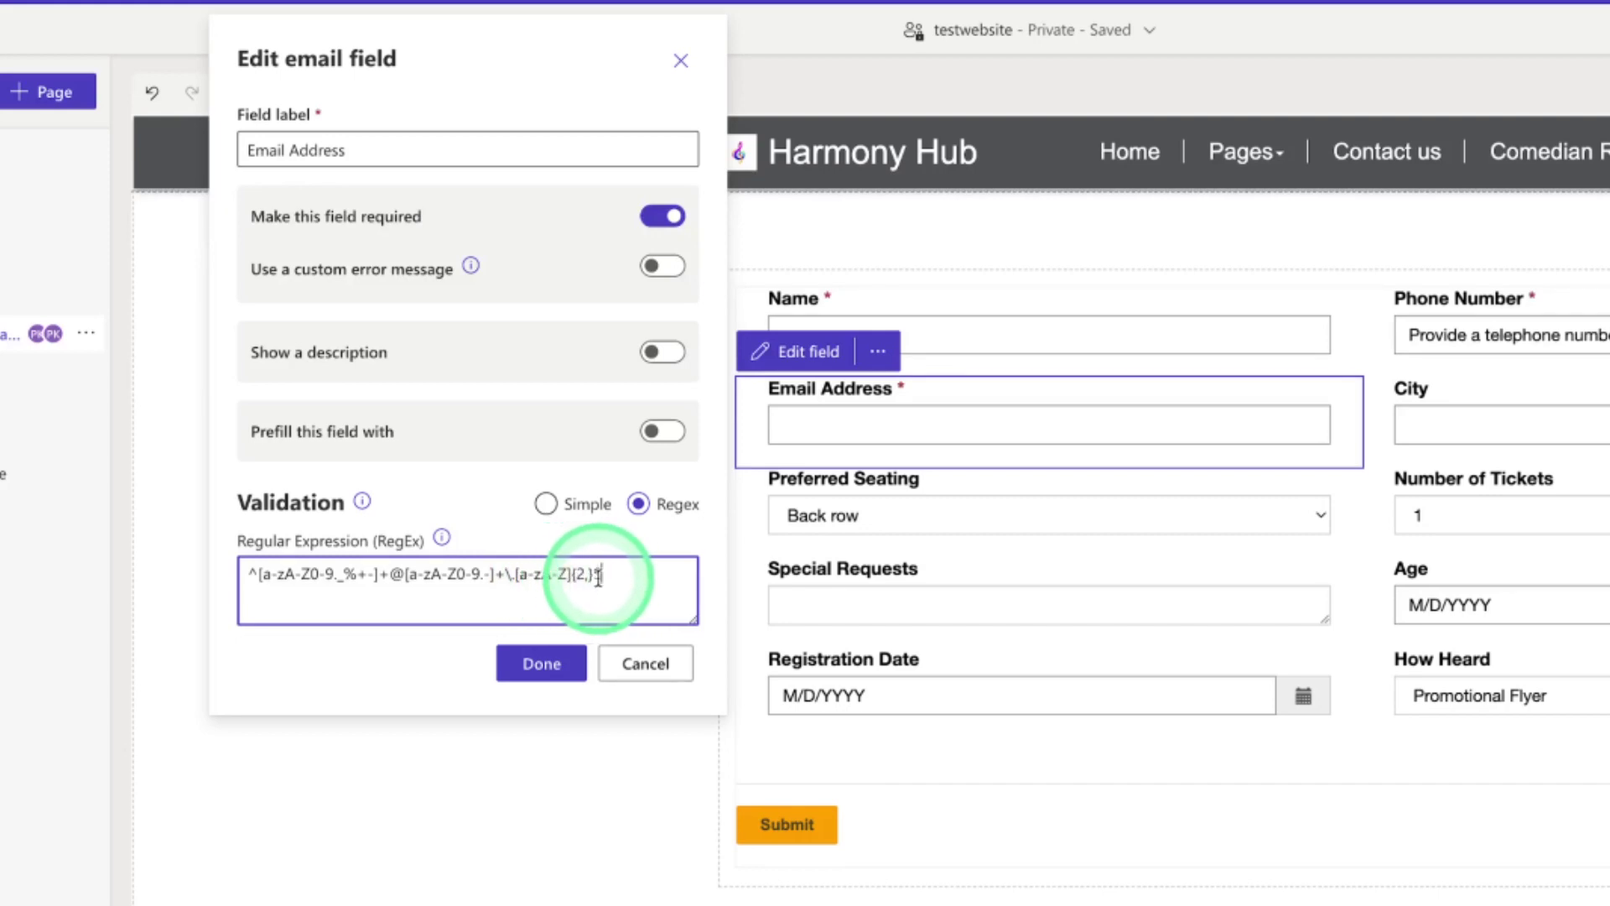
left_click(541, 663)
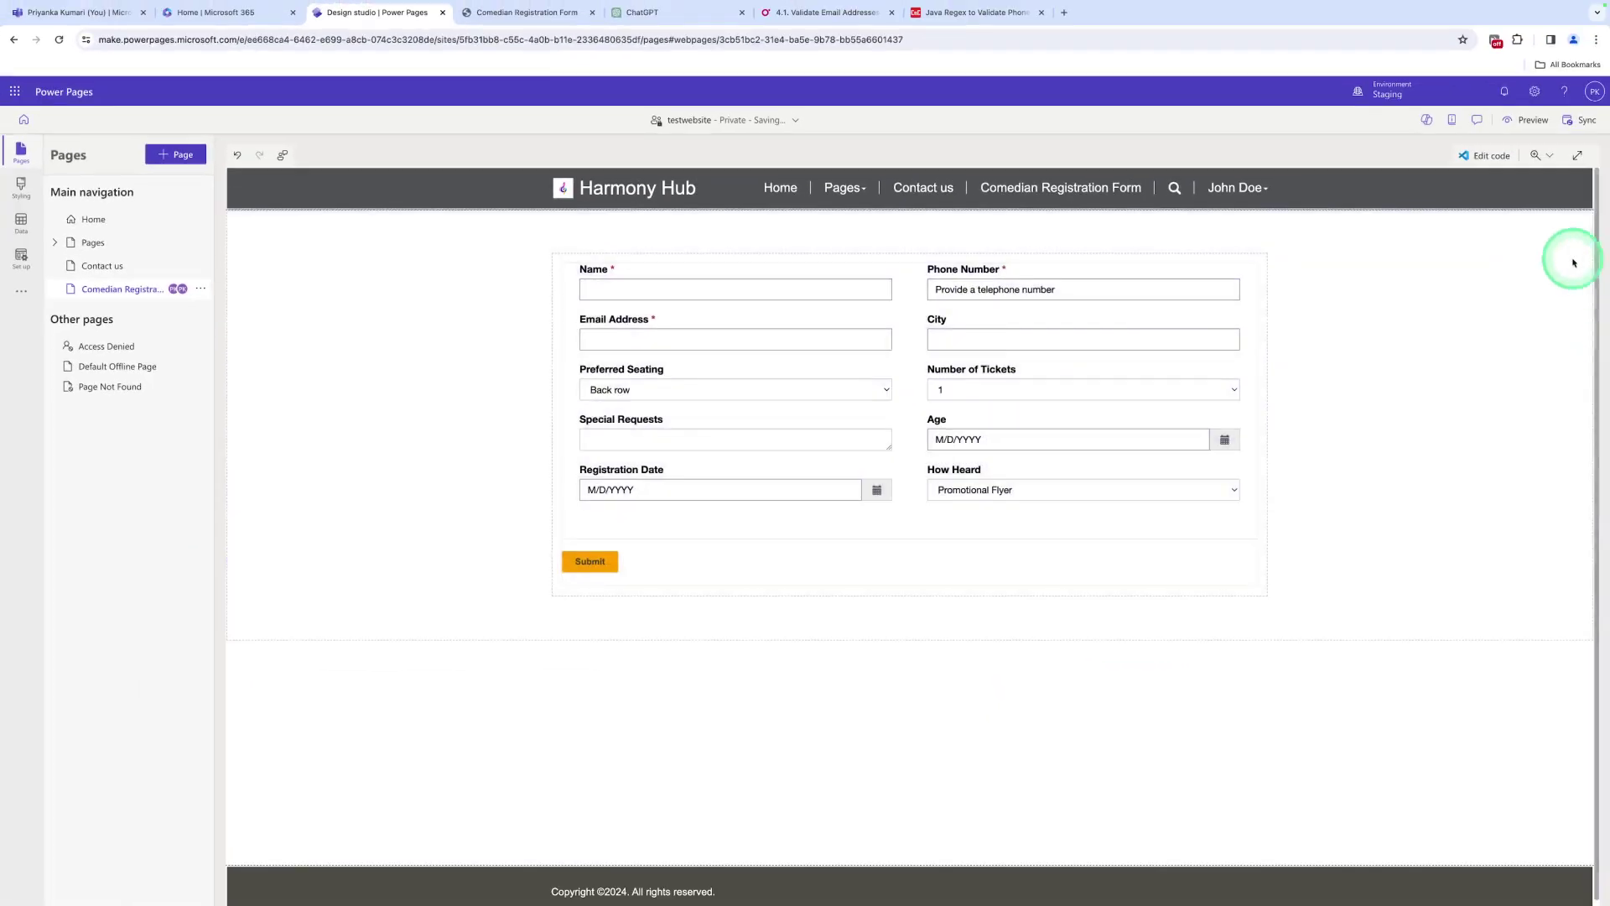
Preview at desktop size, autofill a valid email address, and submit
left_click(1518, 131)
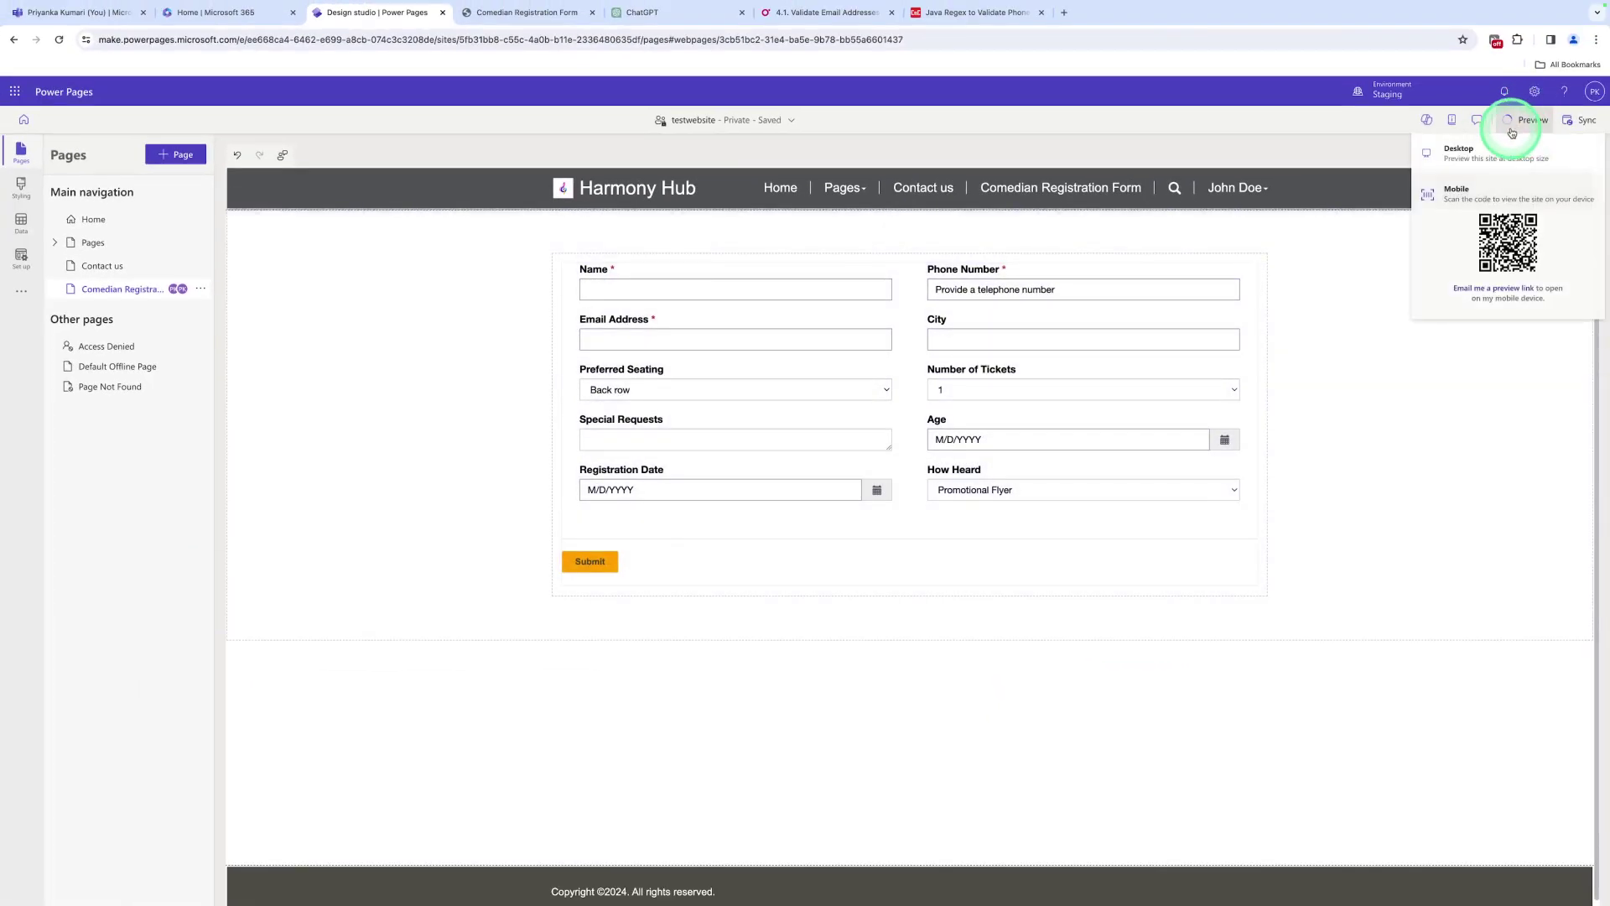
left_click(1469, 153)
left_click(744, 256)
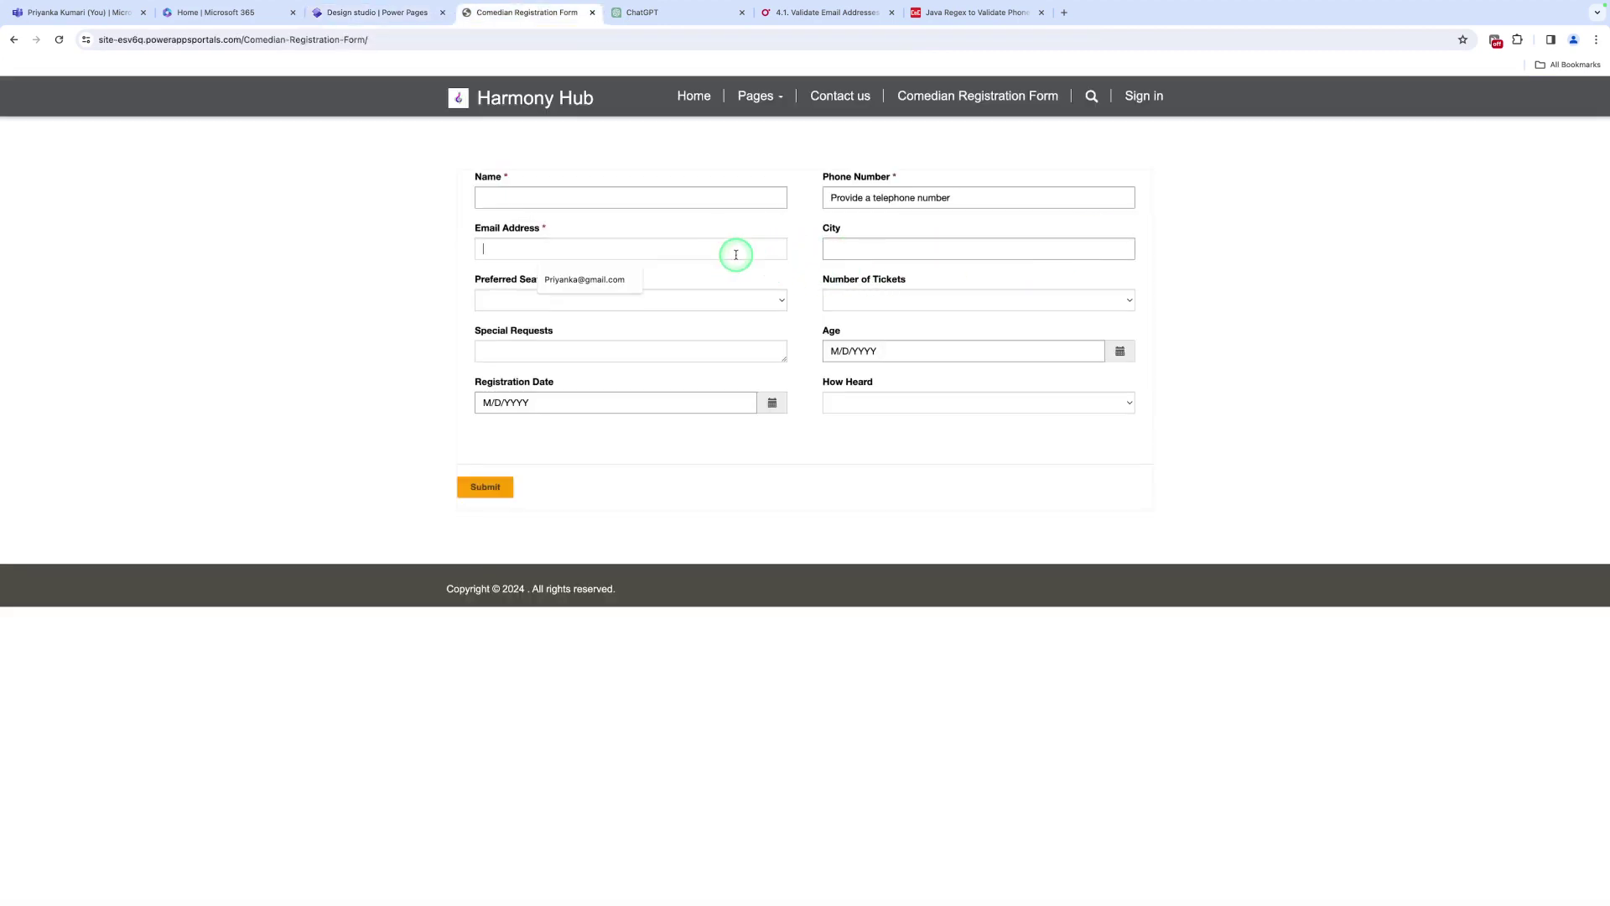
left_click(593, 276)
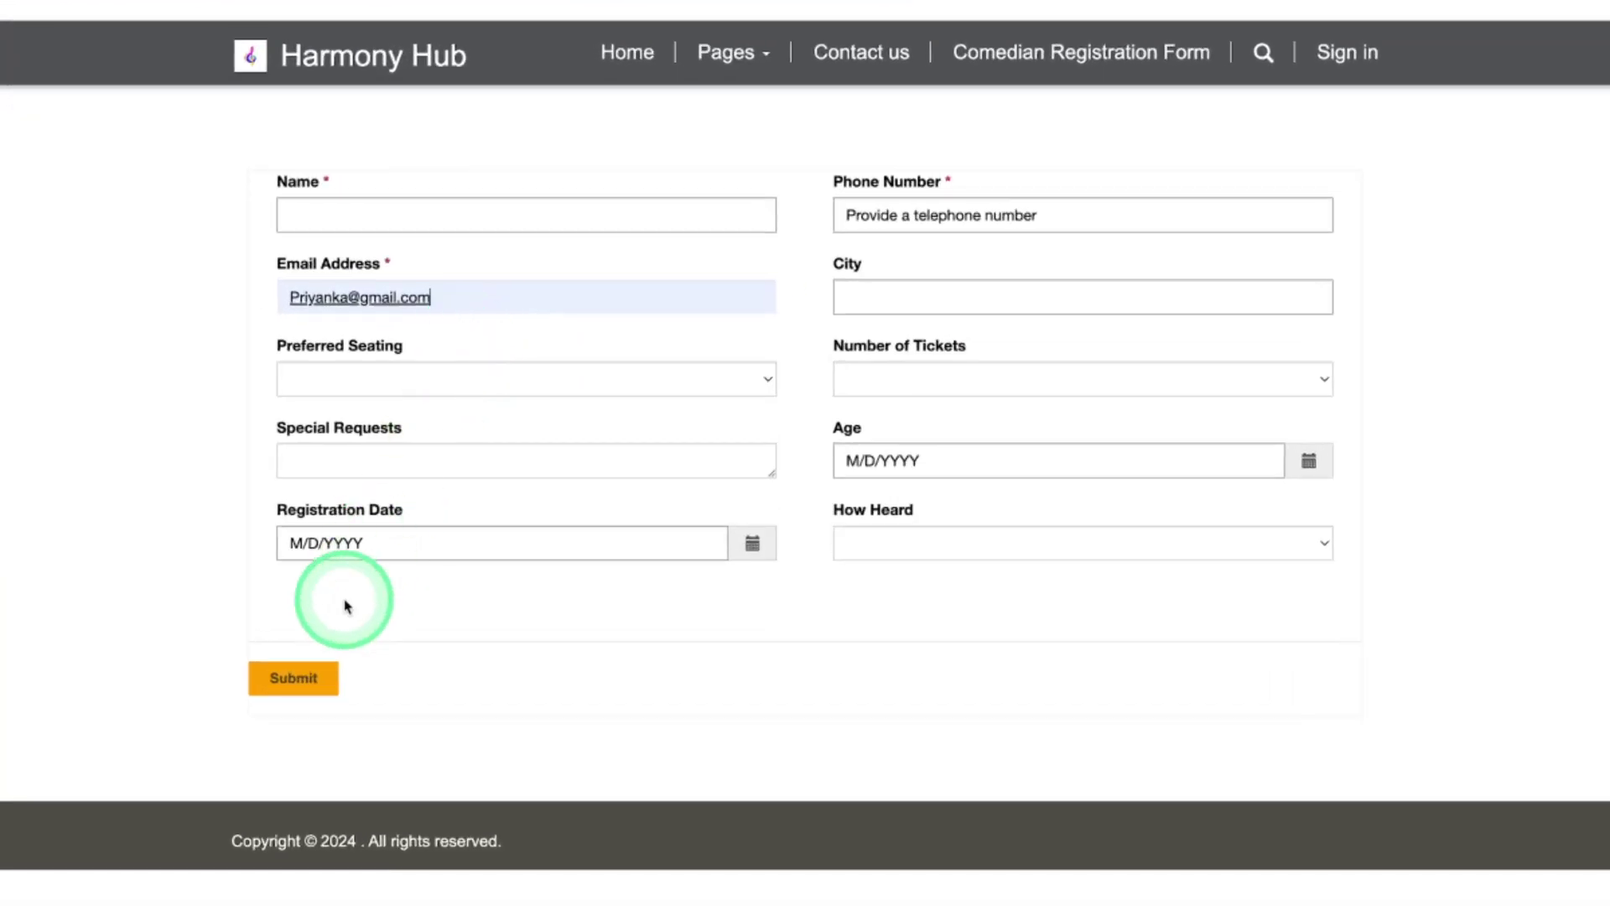
left_click(441, 531)
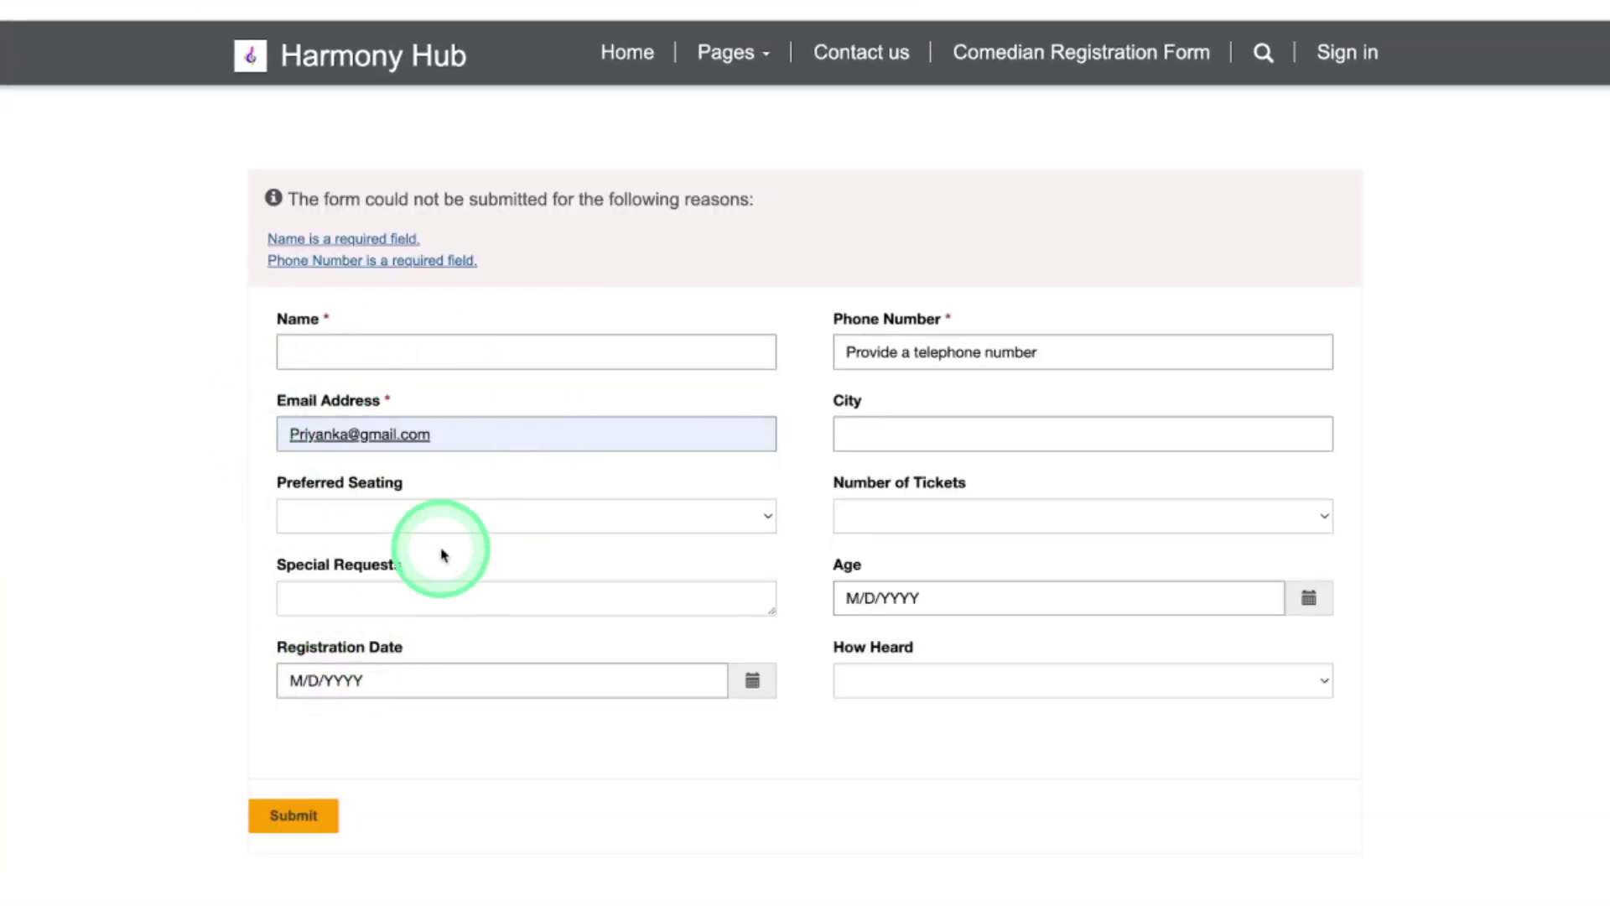
Strip the email's domain ending and submit to test the regex rejection
left_click(442, 434)
key("BackSpace")
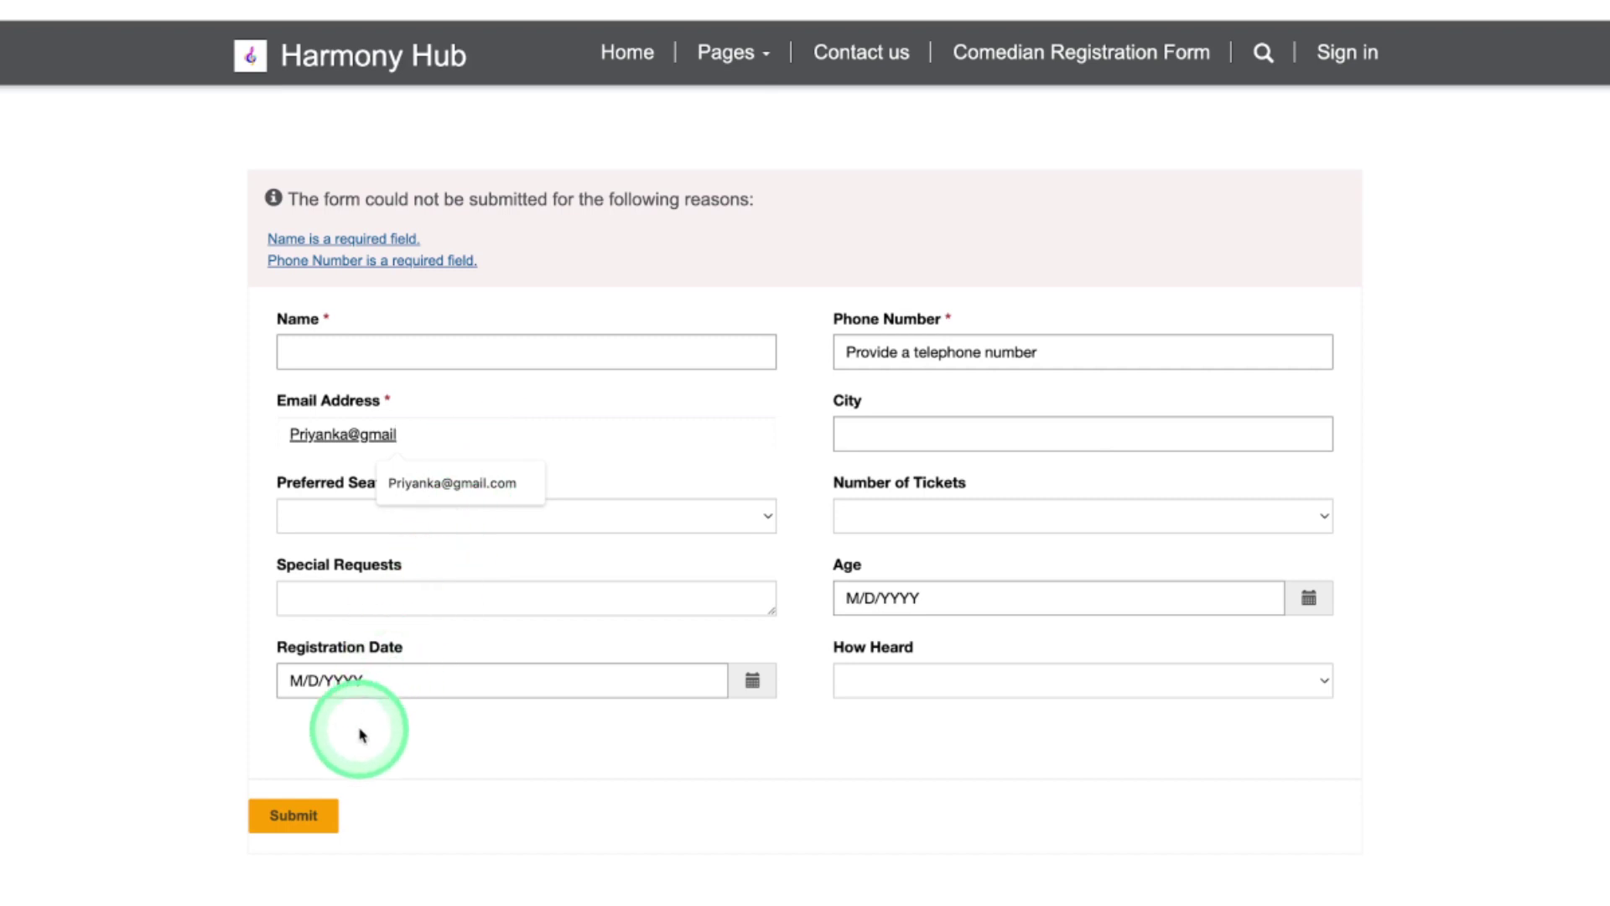
left_click(306, 818)
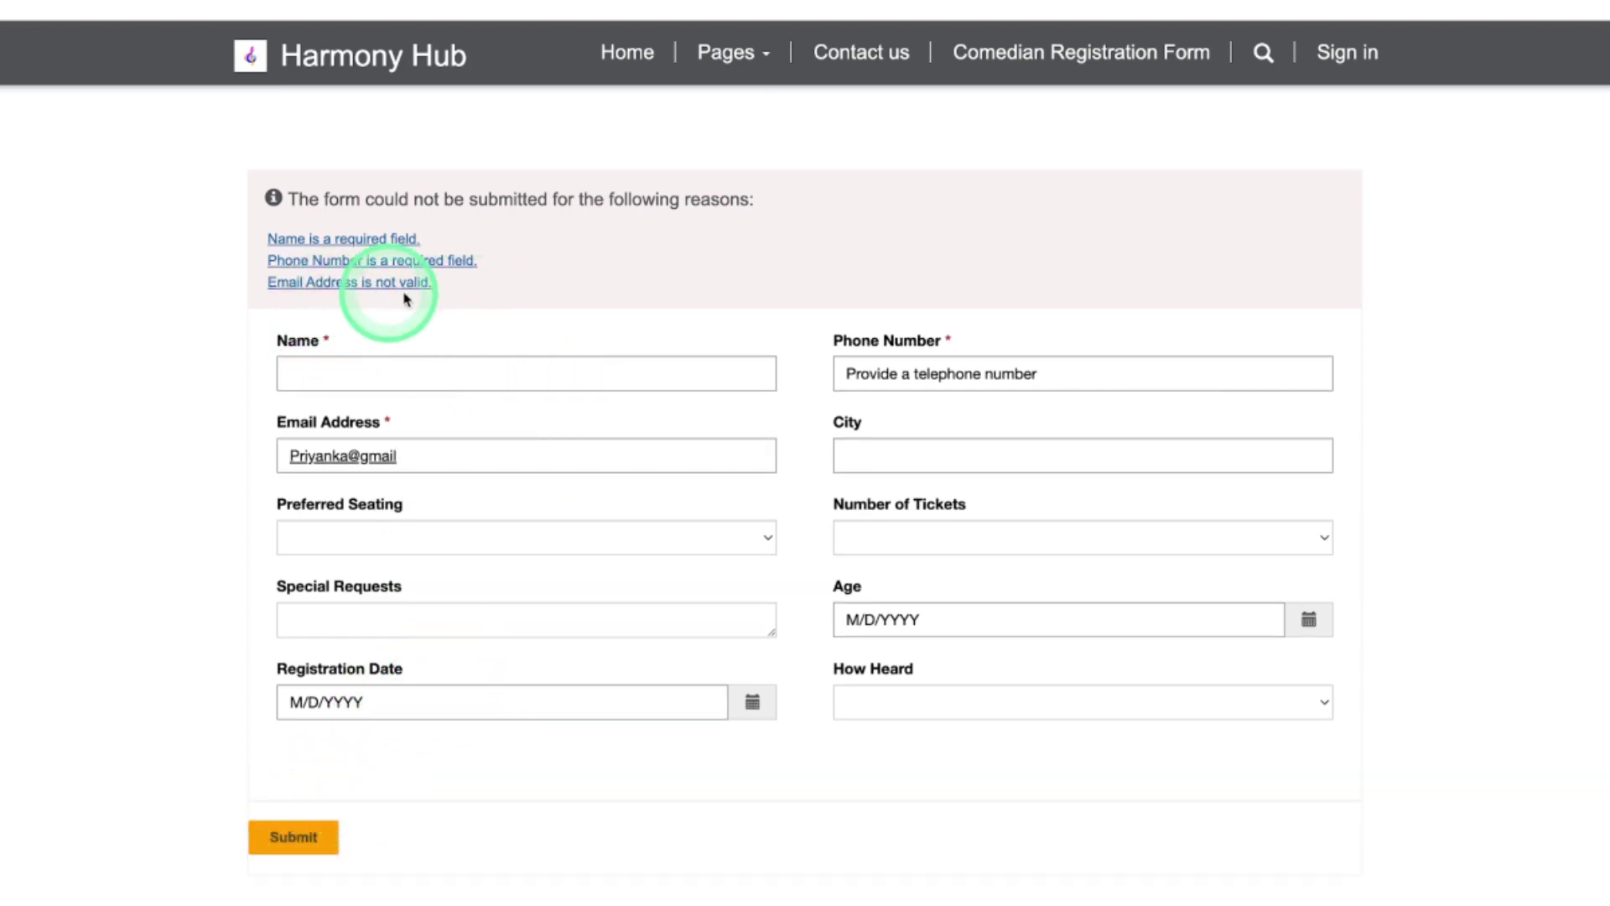
Fix the email, autofill Name and Phone Number, and submit the form
left_click(446, 461)
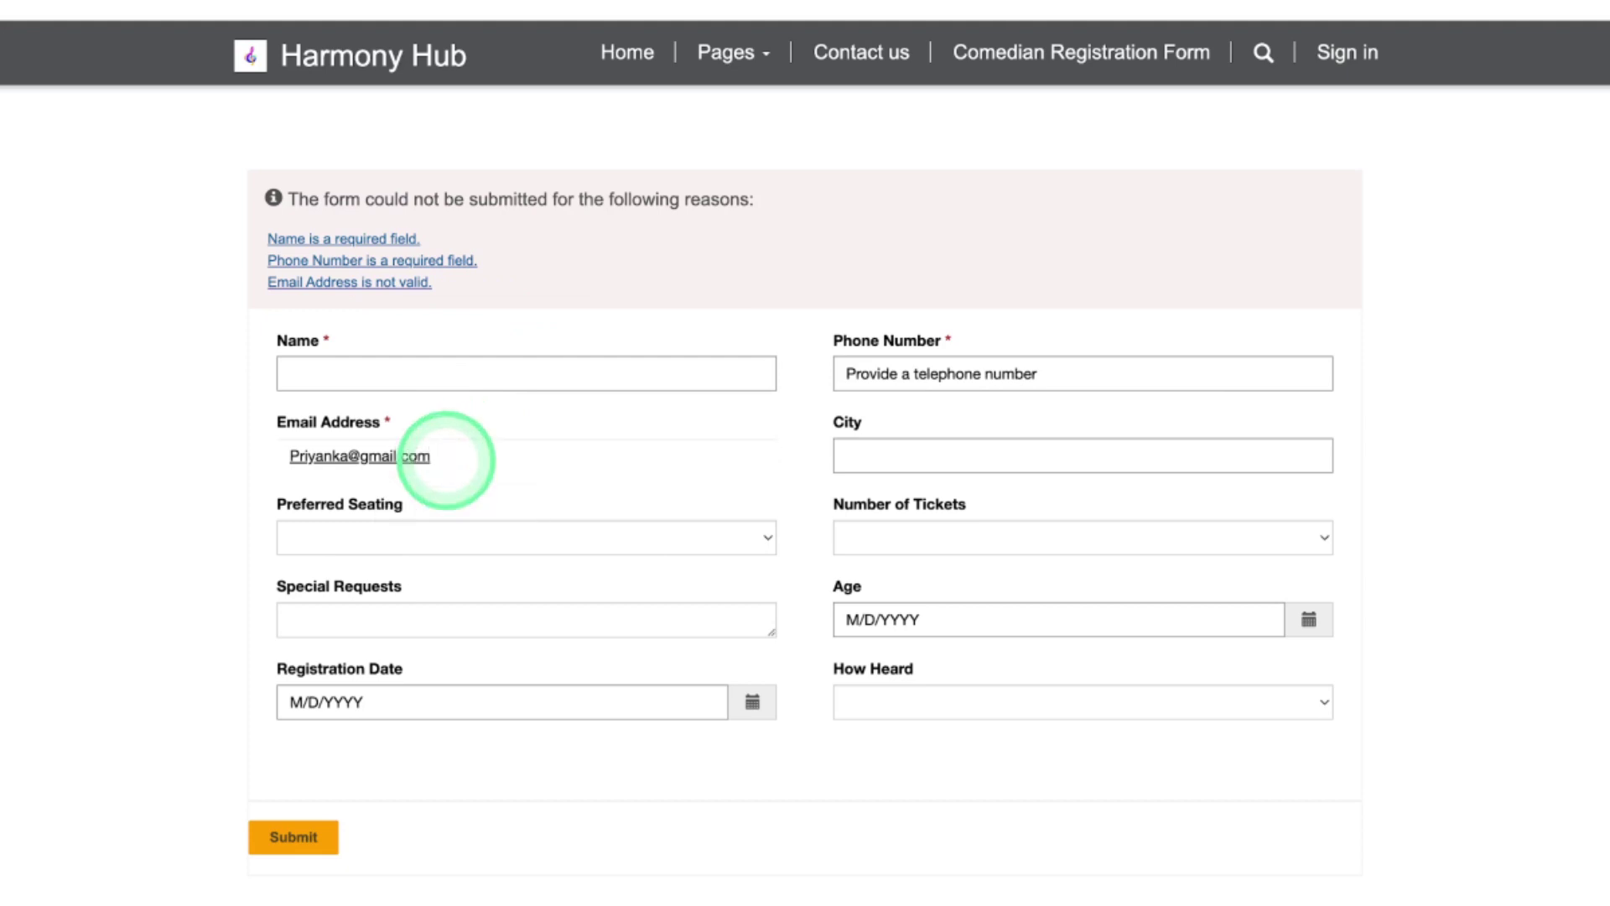
left_click(431, 379)
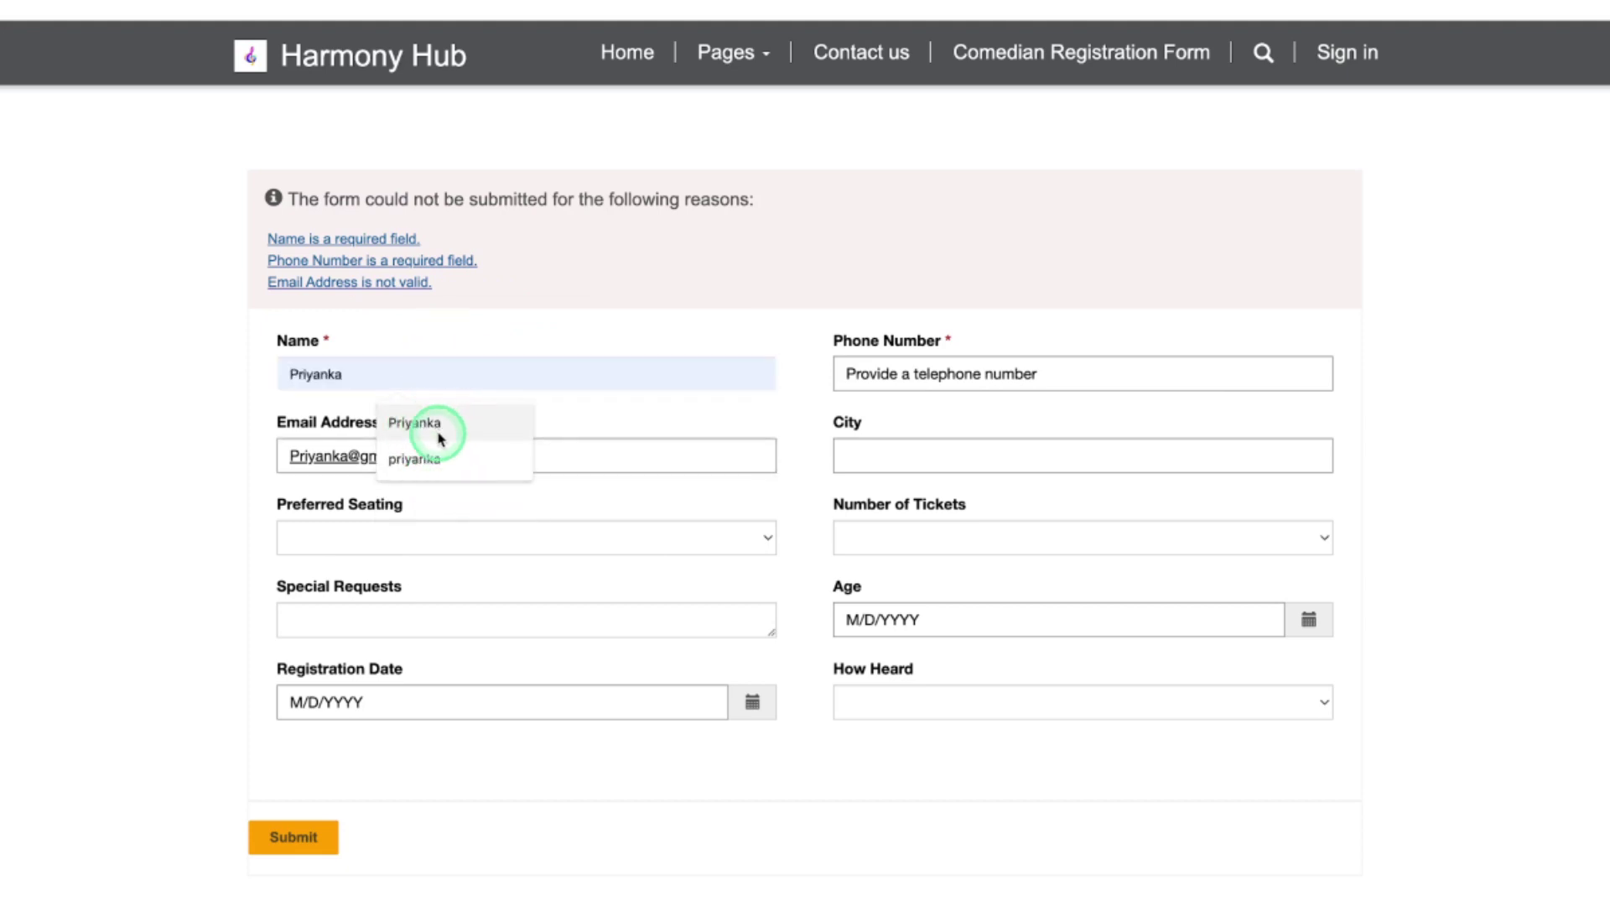
left_click(439, 429)
left_click(923, 377)
left_click(999, 424)
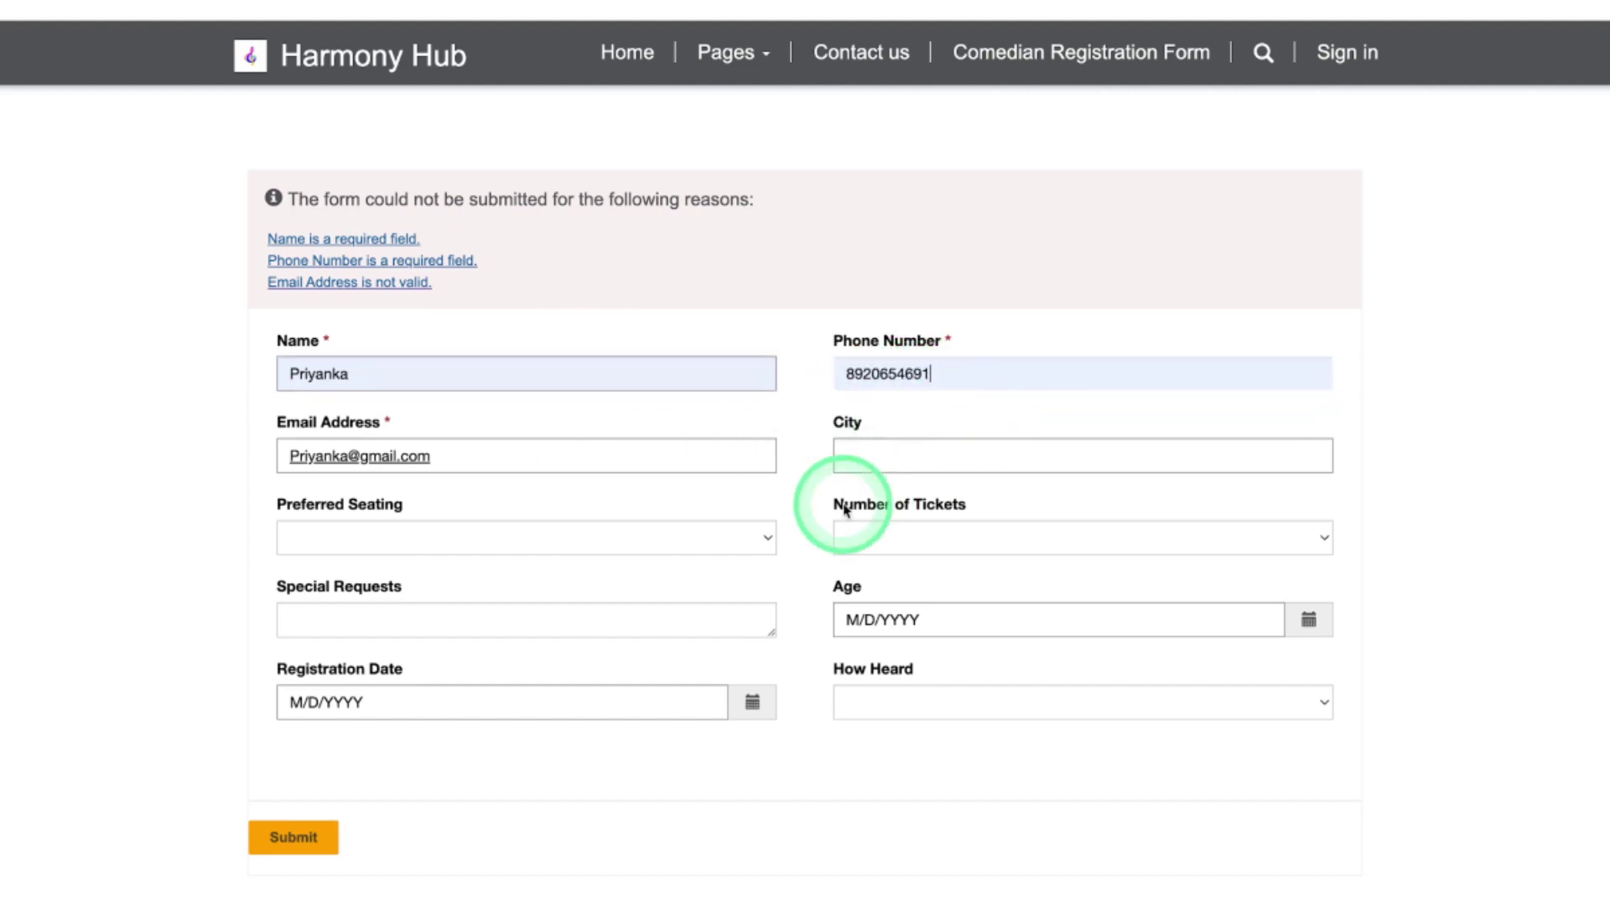
left_click(296, 839)
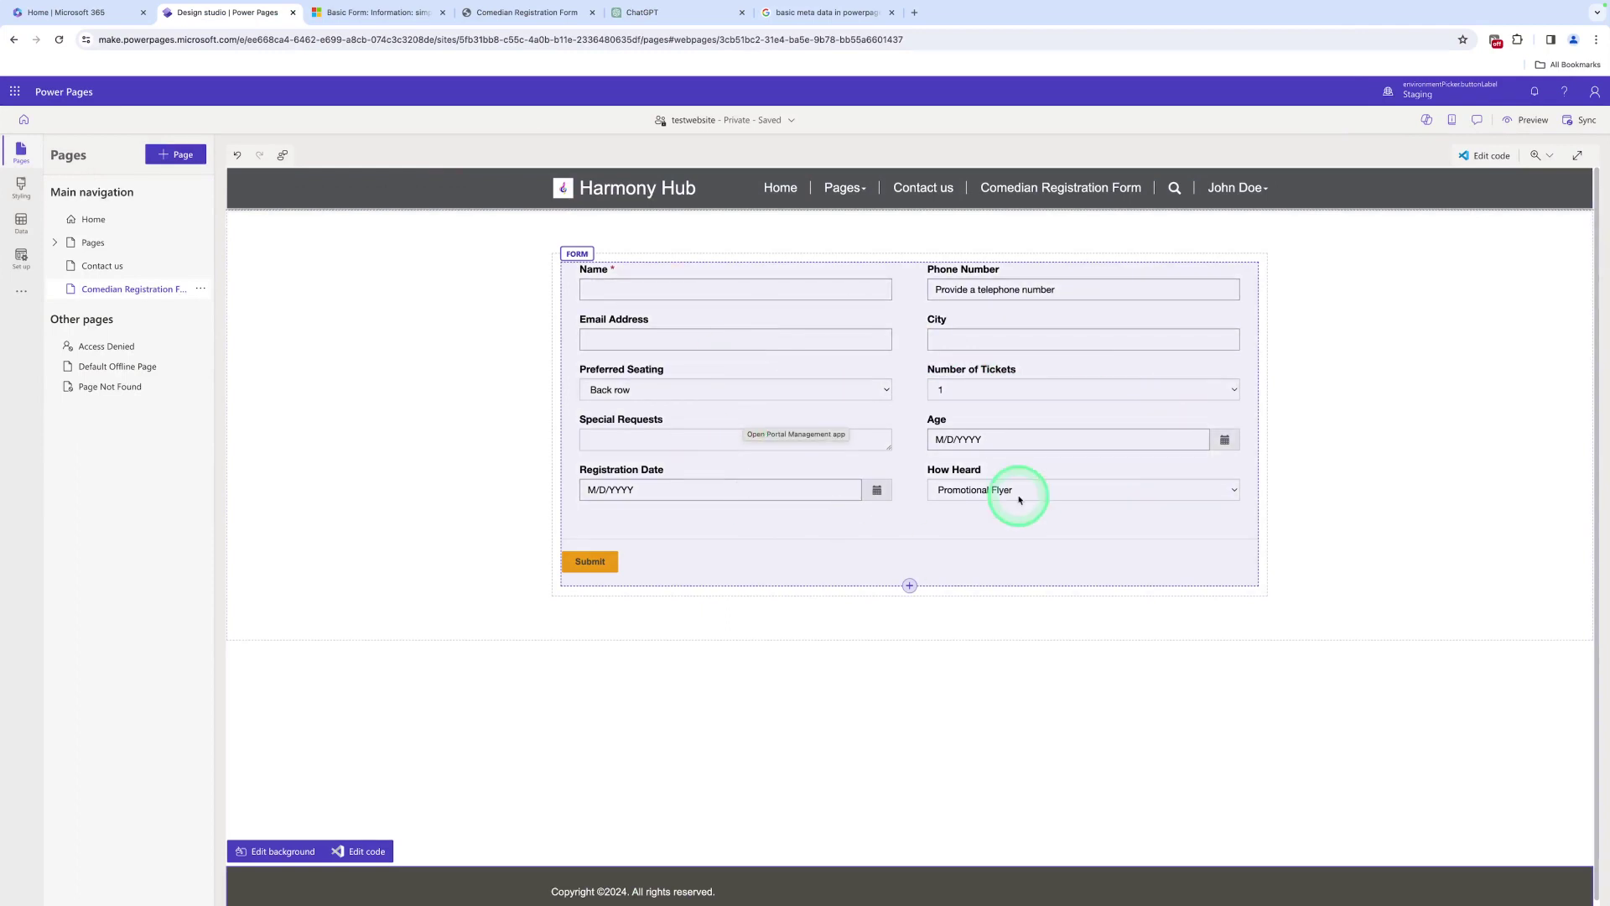
Open the form's Data settings and launch its configuration in the Portal Management app
left_click(578, 267)
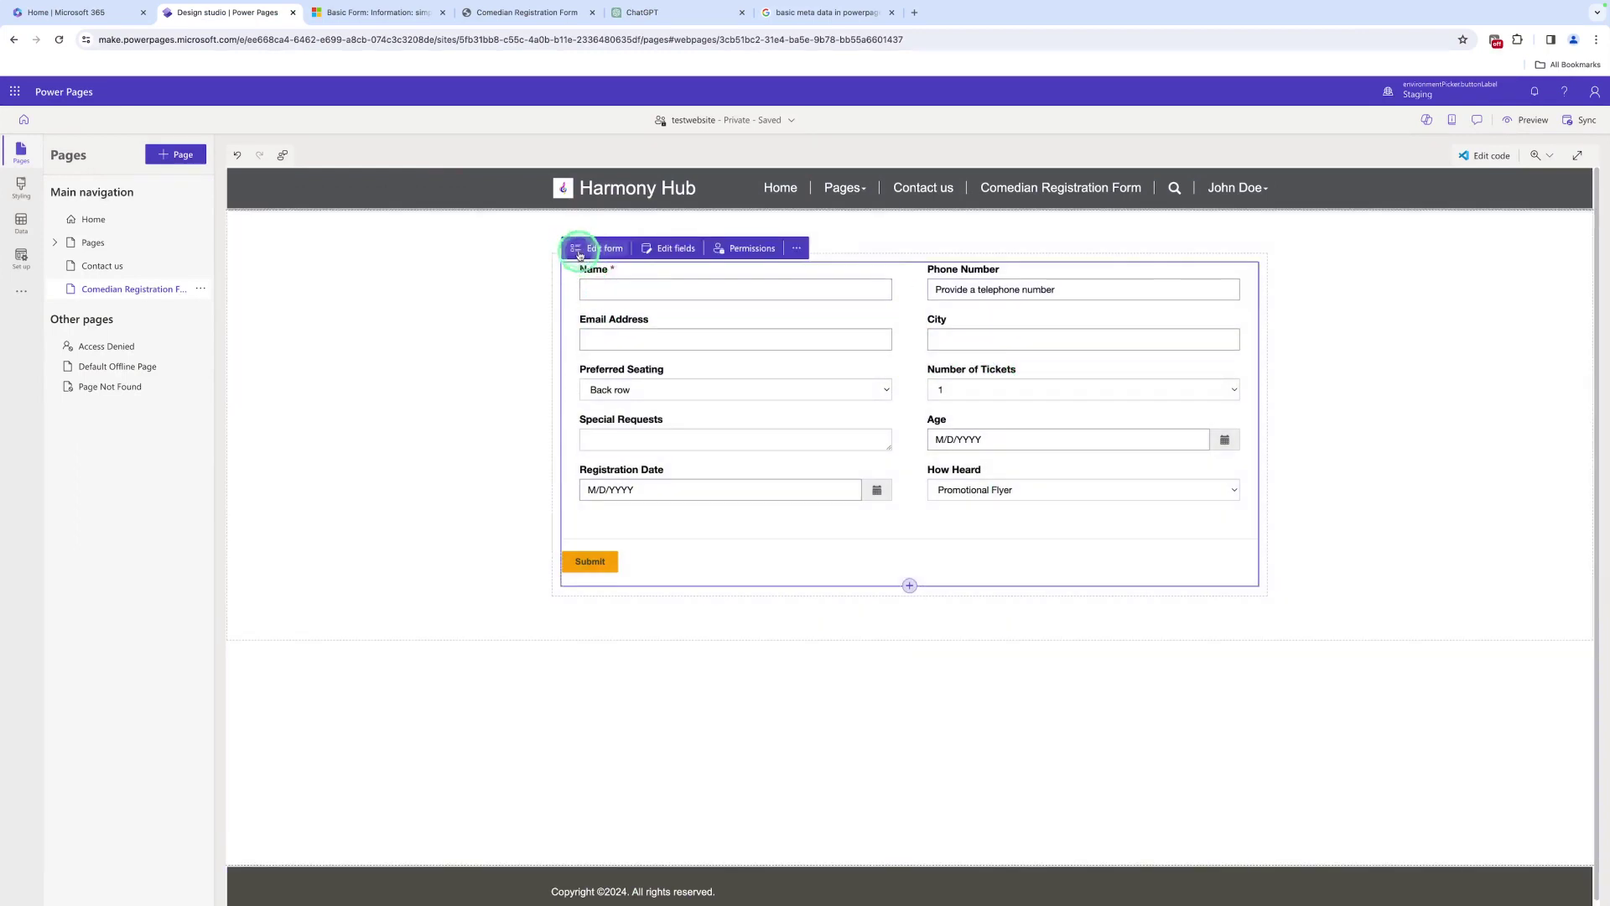
left_click(579, 250)
left_click(599, 424)
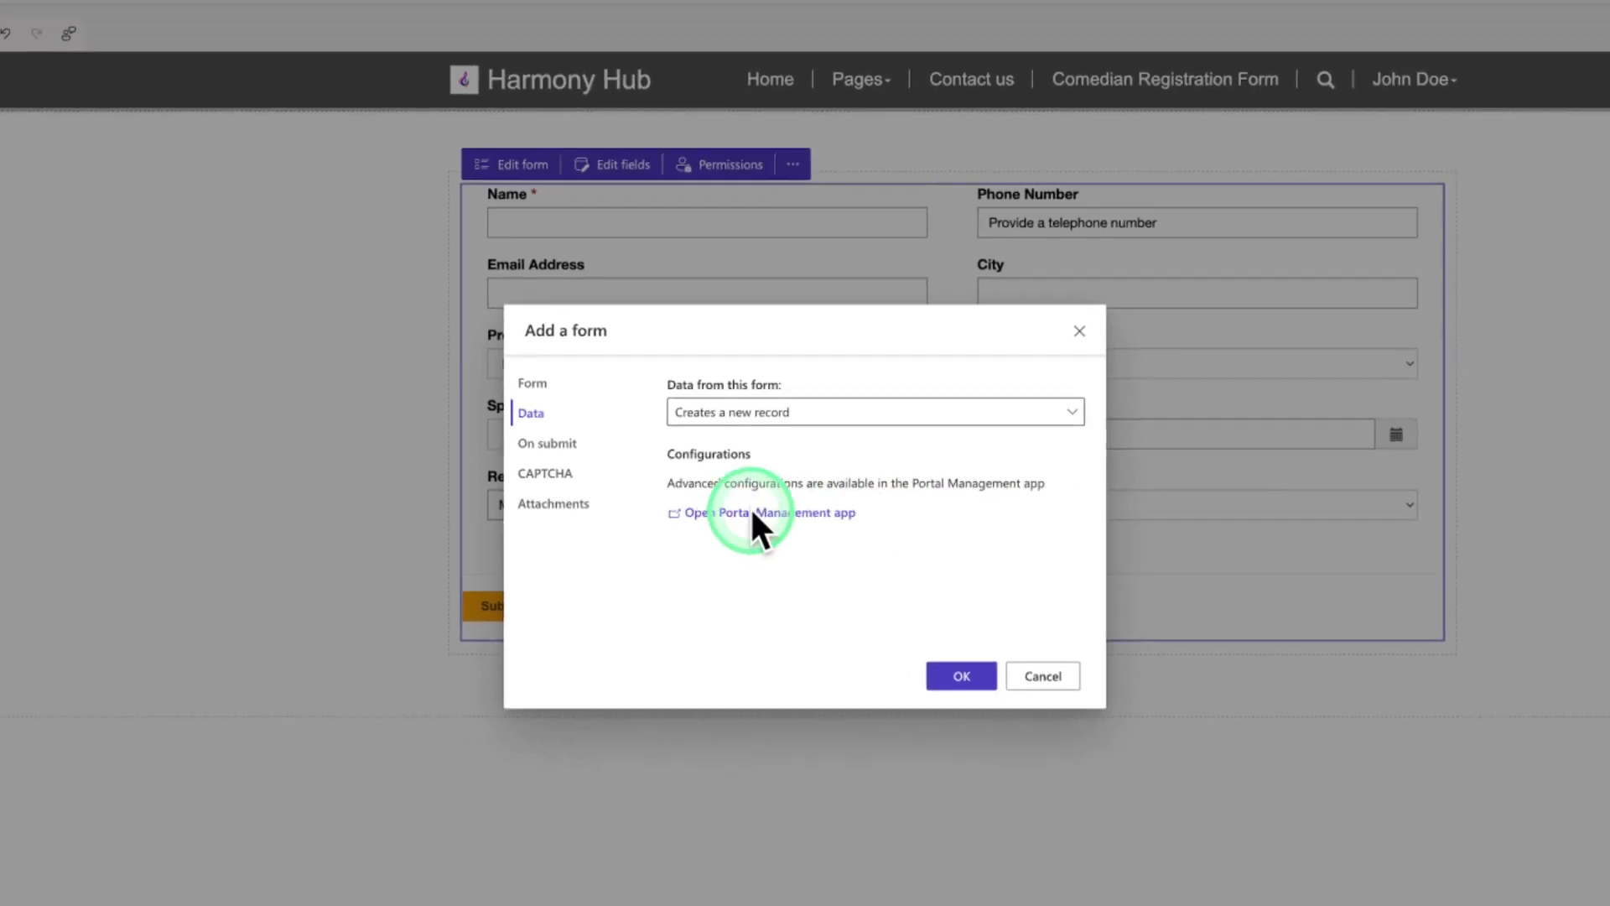
left_click(747, 510)
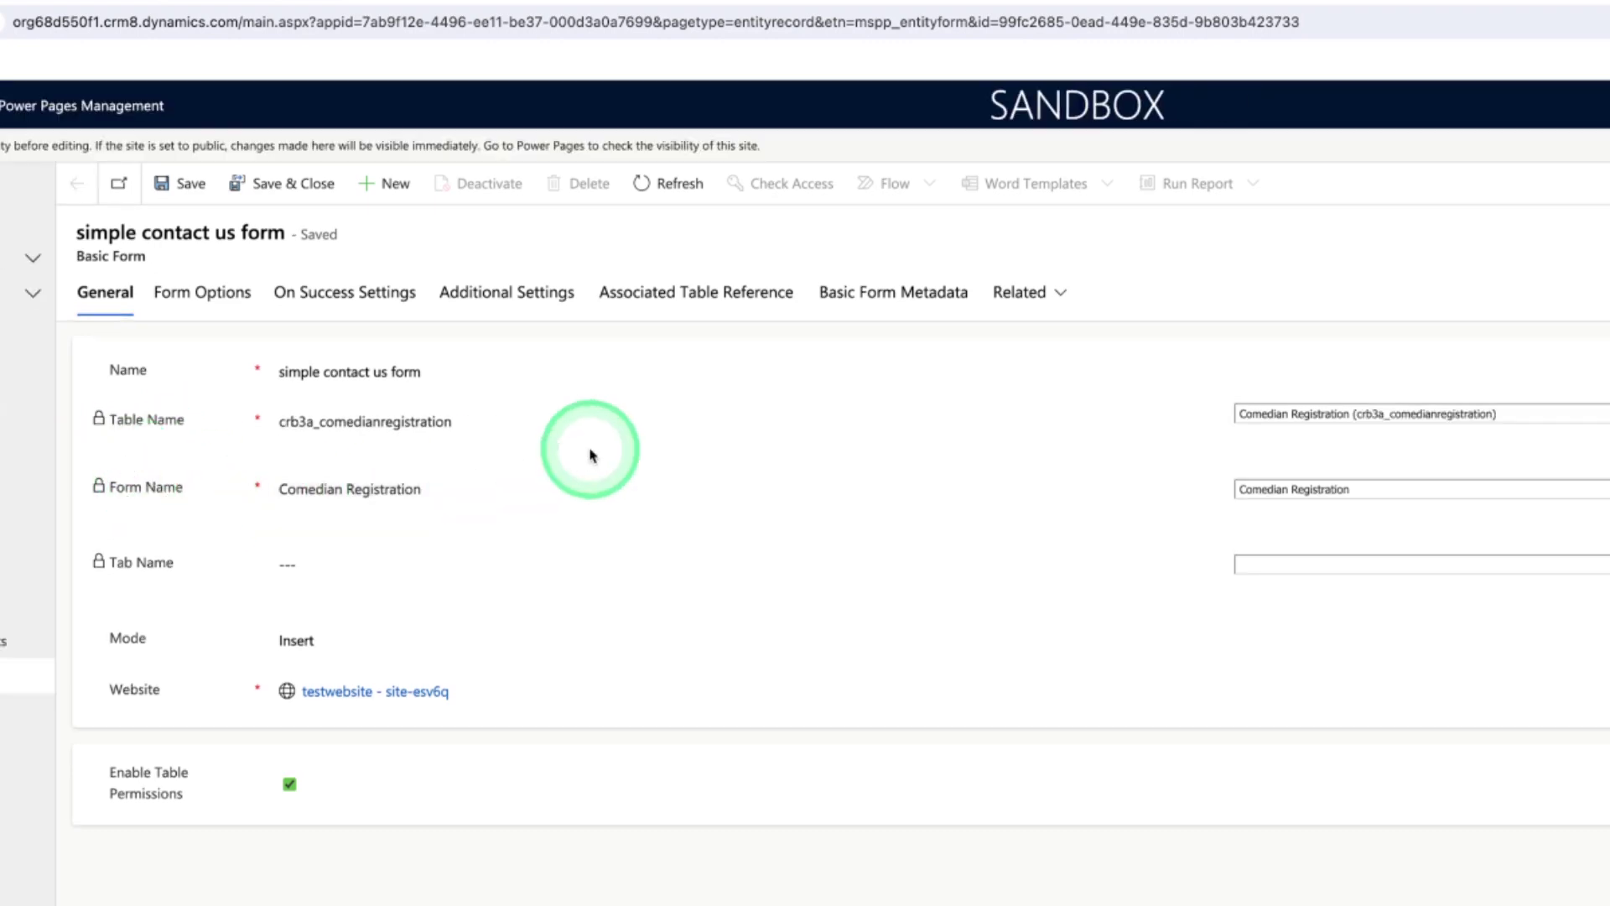
Create a new Basic Form Metadata entry of type Attribute
left_click(914, 317)
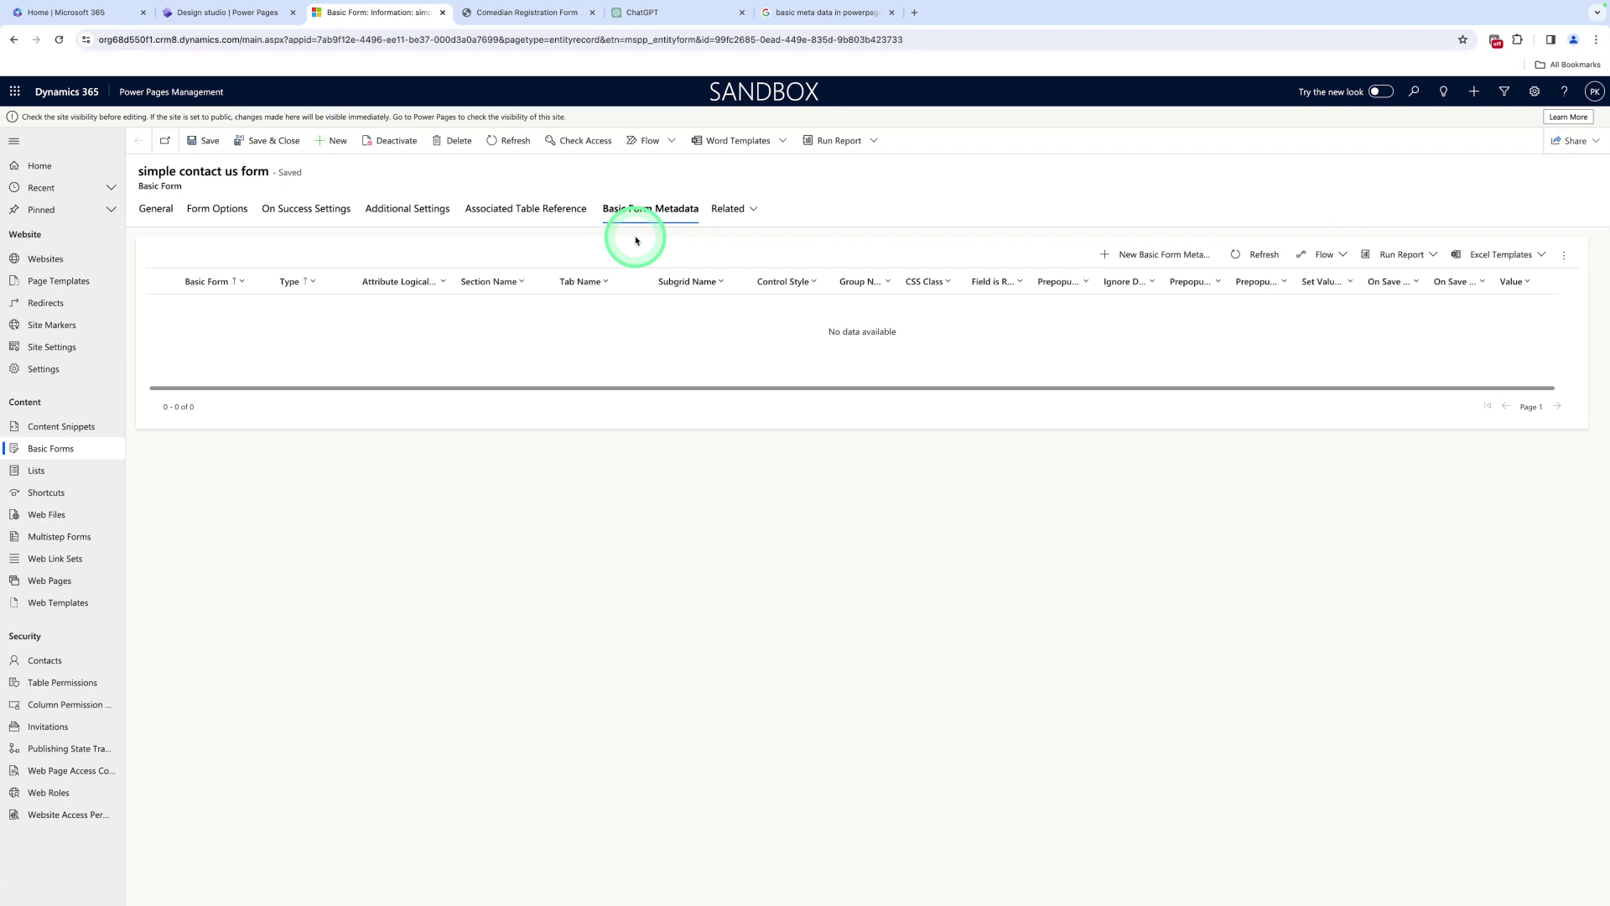
left_click(1155, 259)
left_click(486, 285)
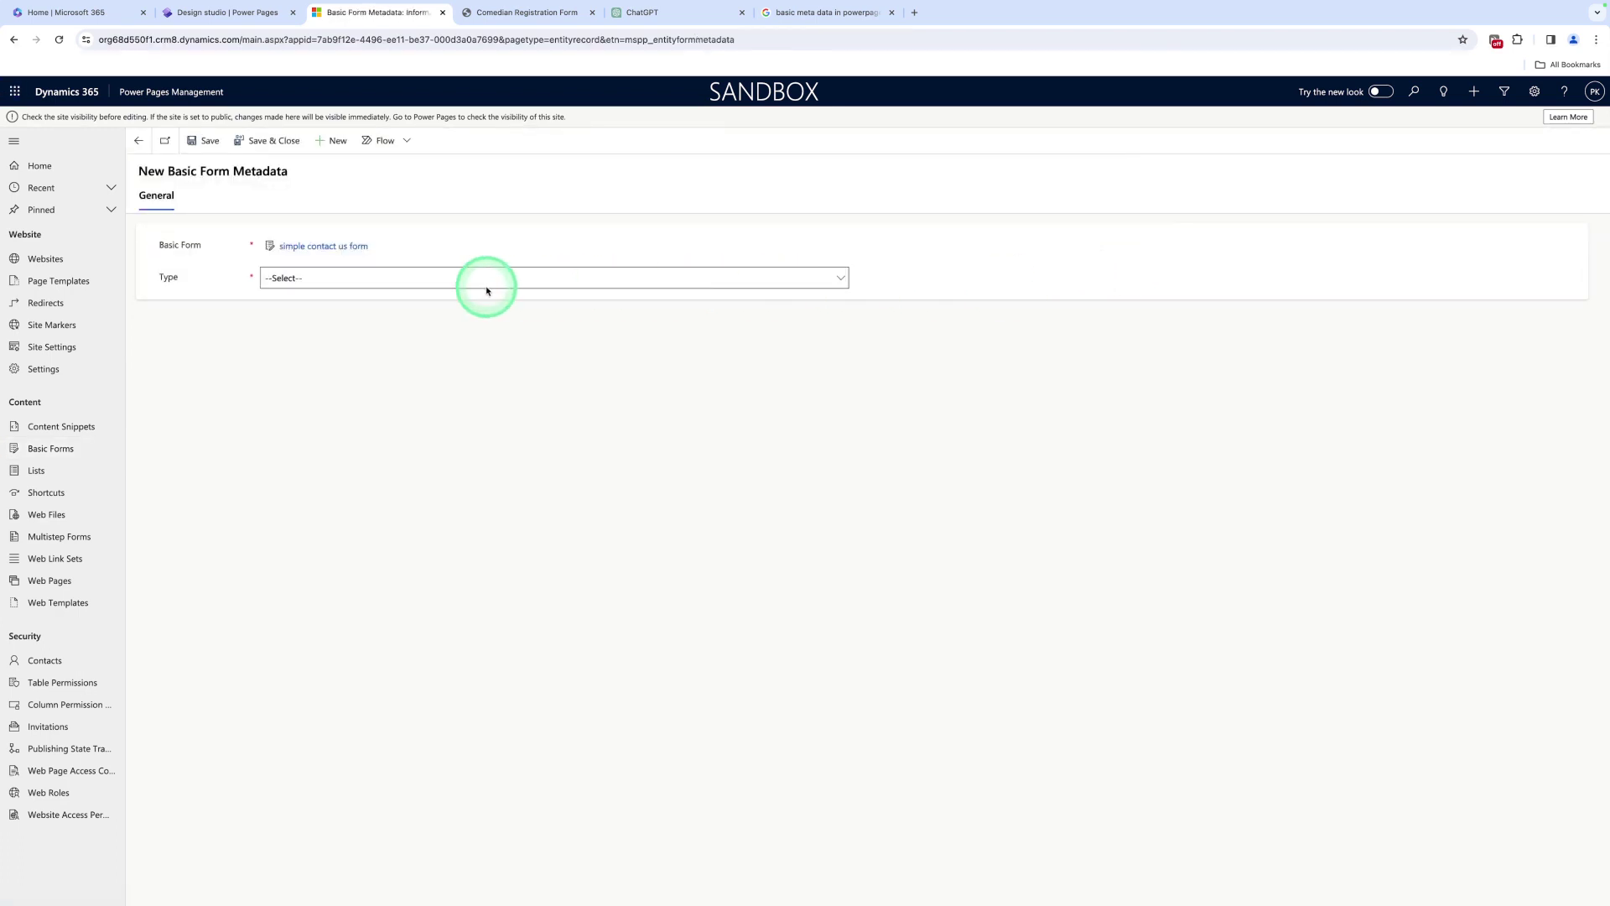
left_click(482, 290)
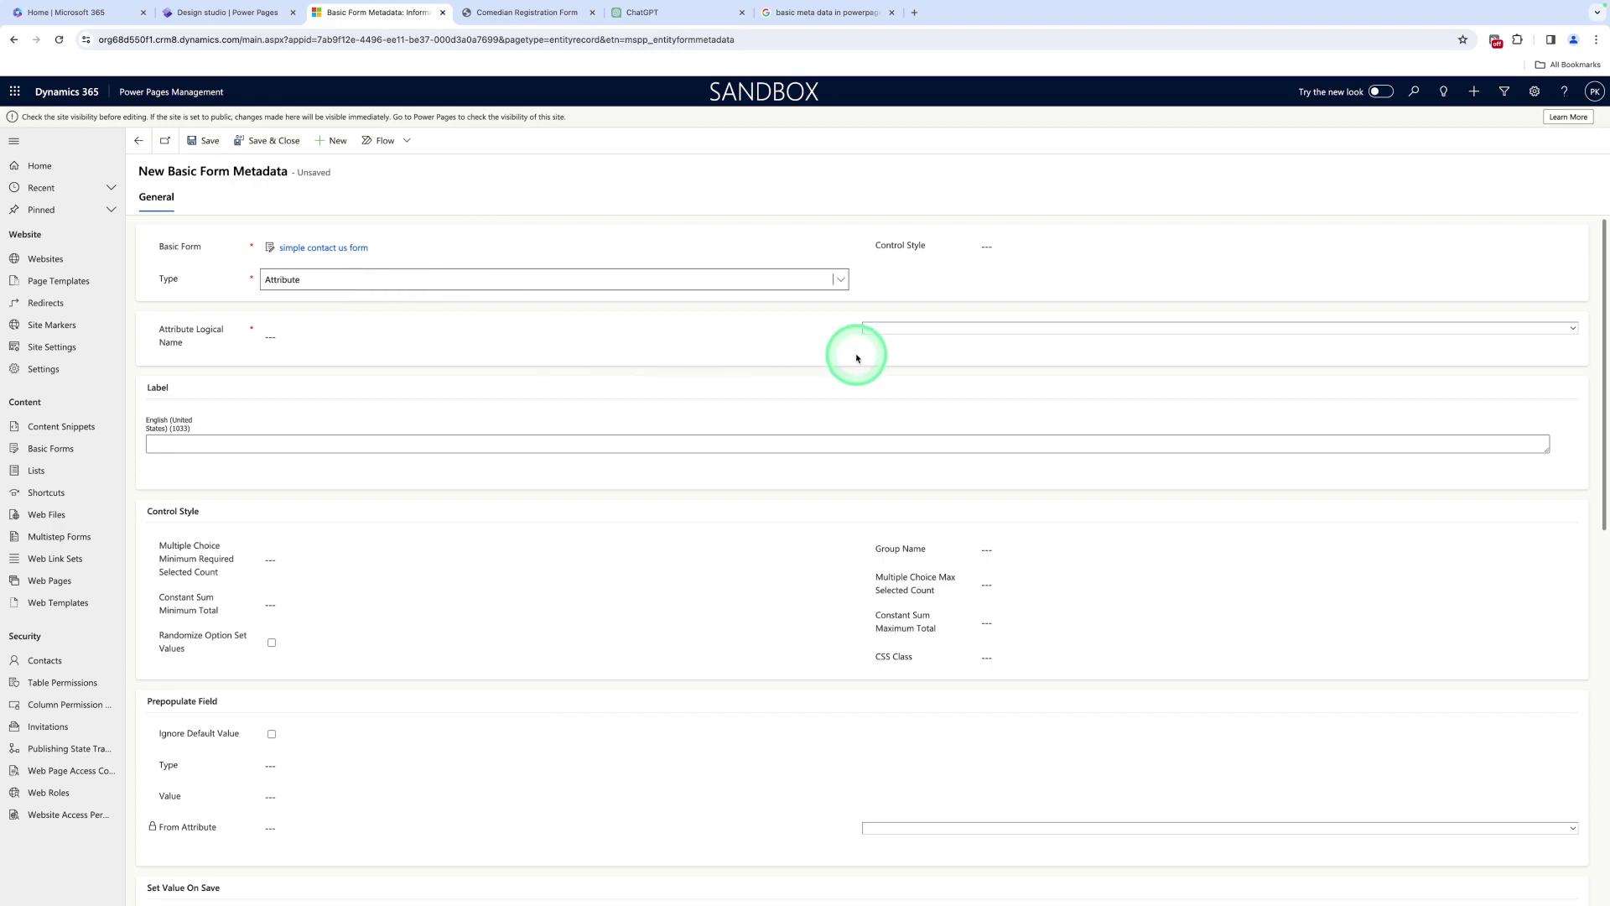
Target the Email Address field and fetch the email regex from Notes for Regular Expression
left_click(905, 336)
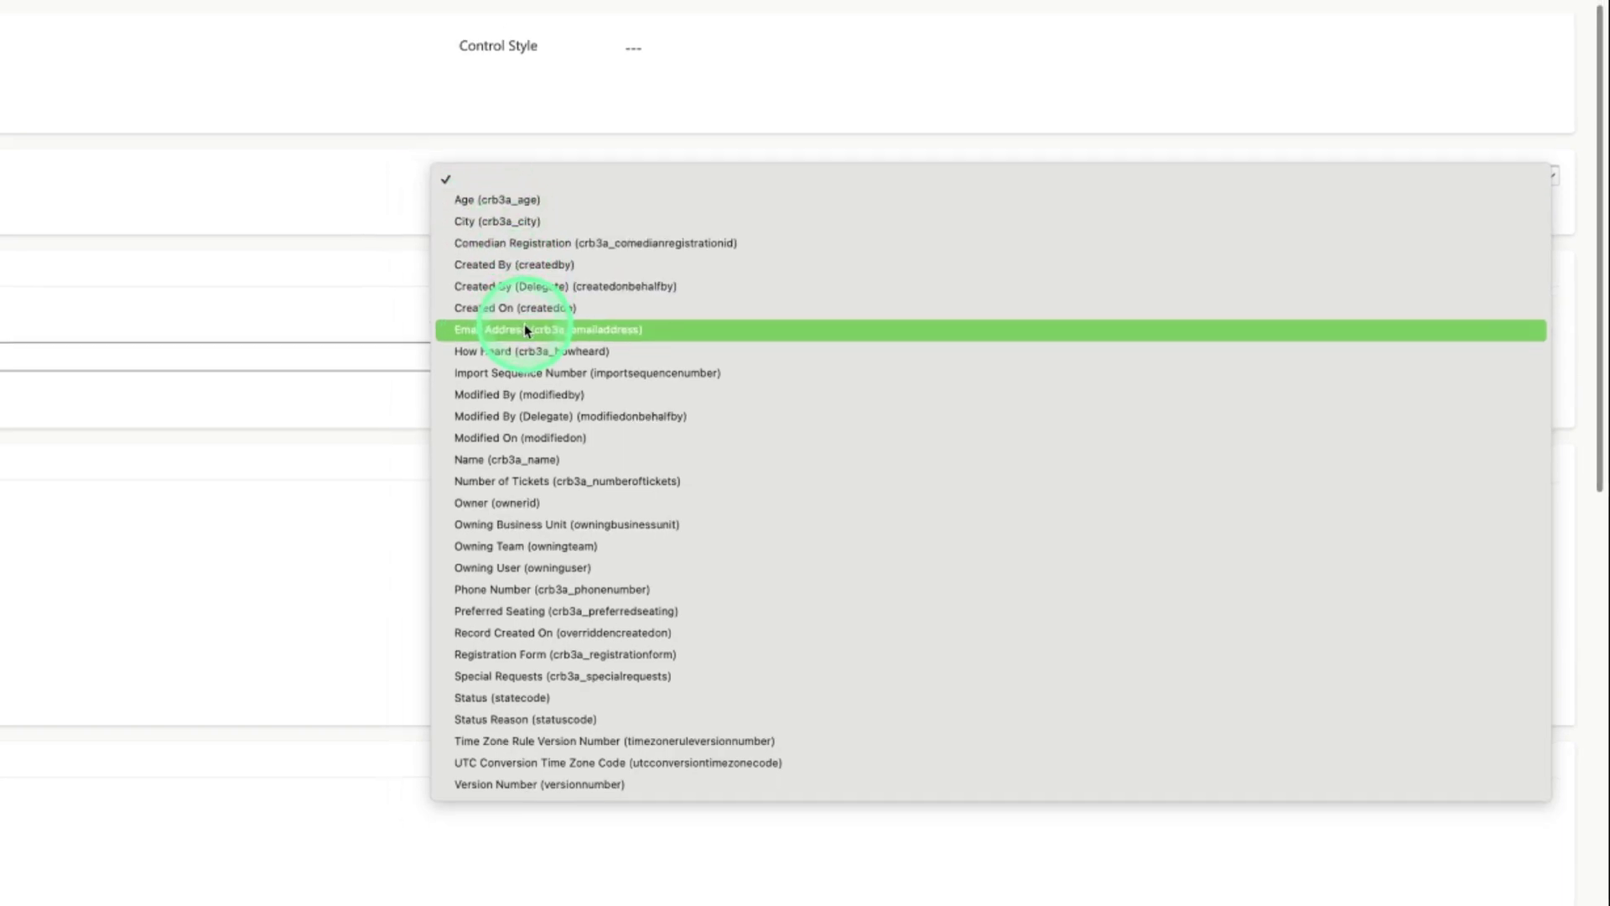
left_click(525, 329)
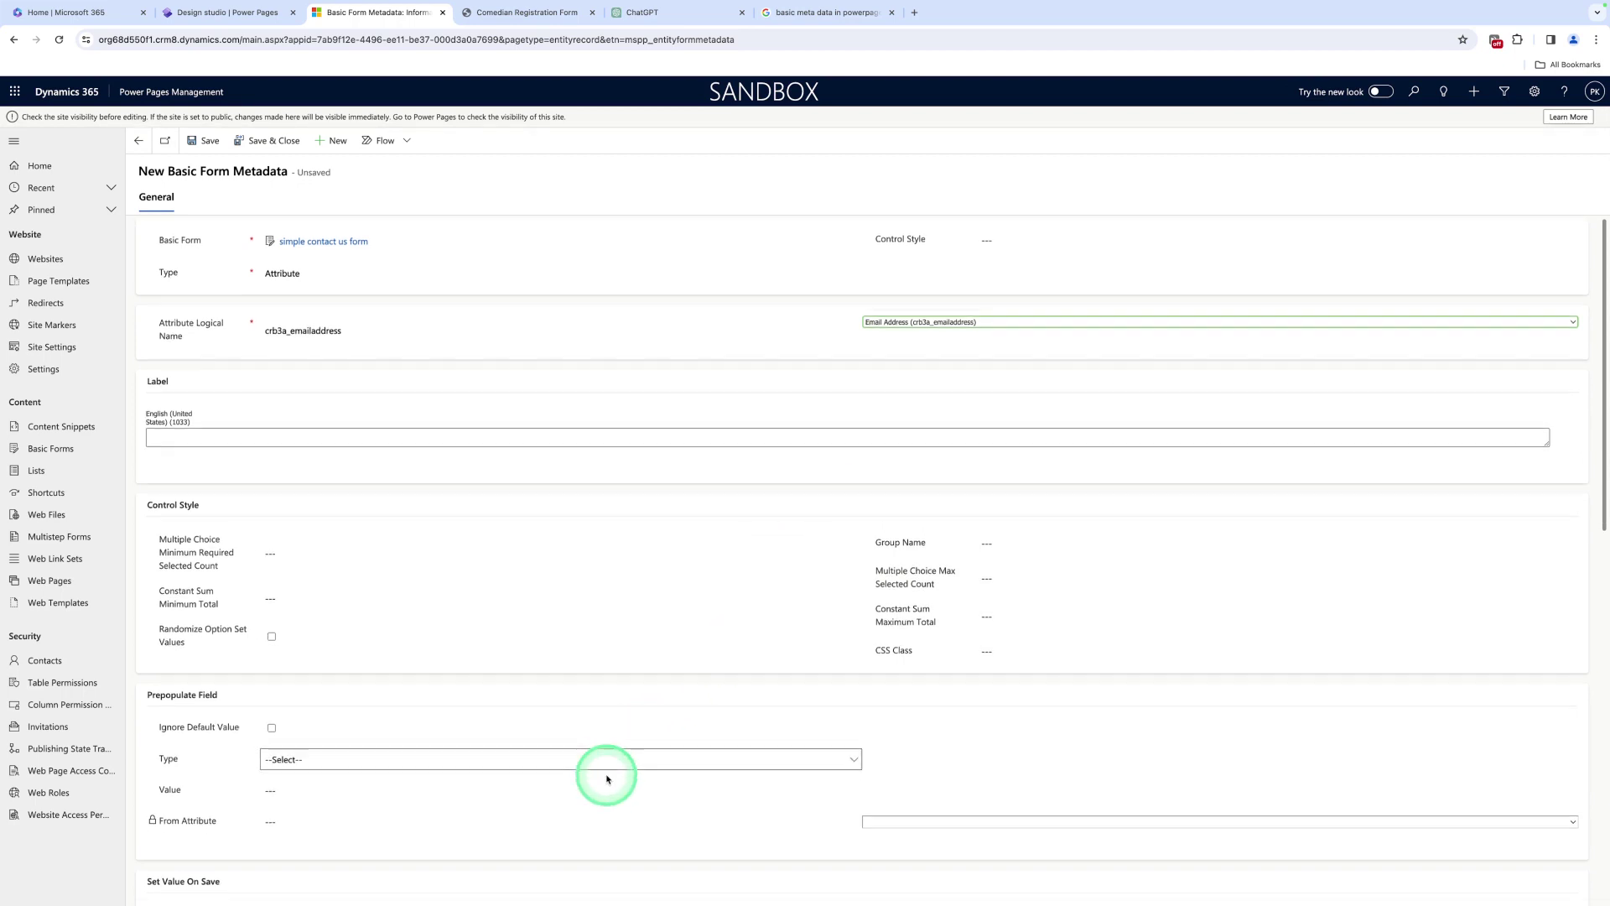
scroll(608, 773, "down", 8)
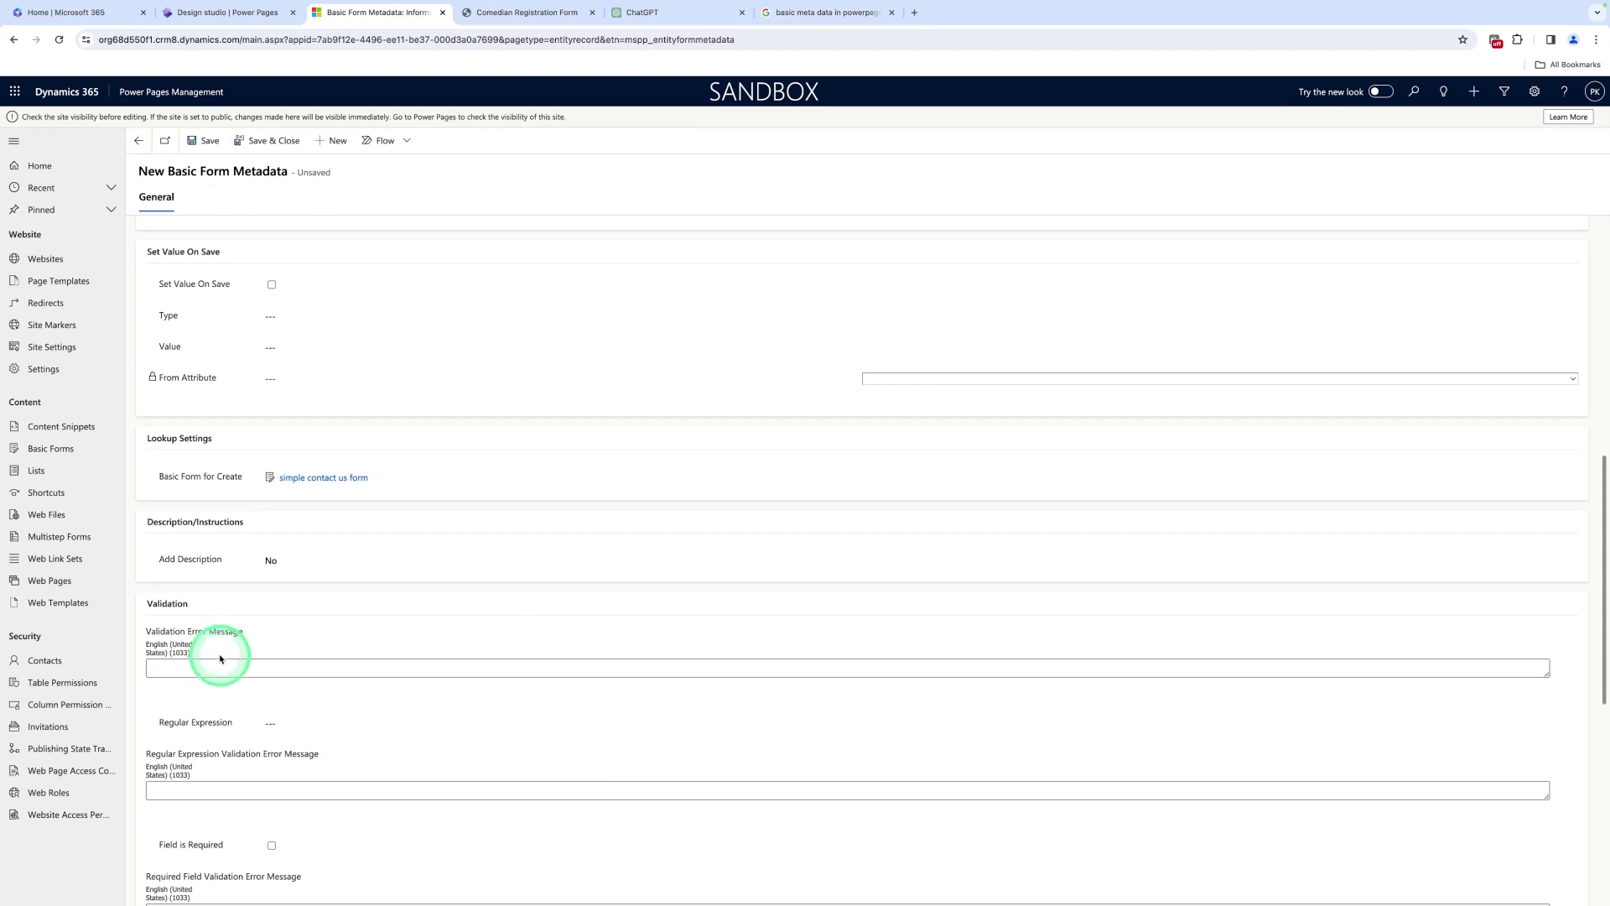
left_click(285, 725)
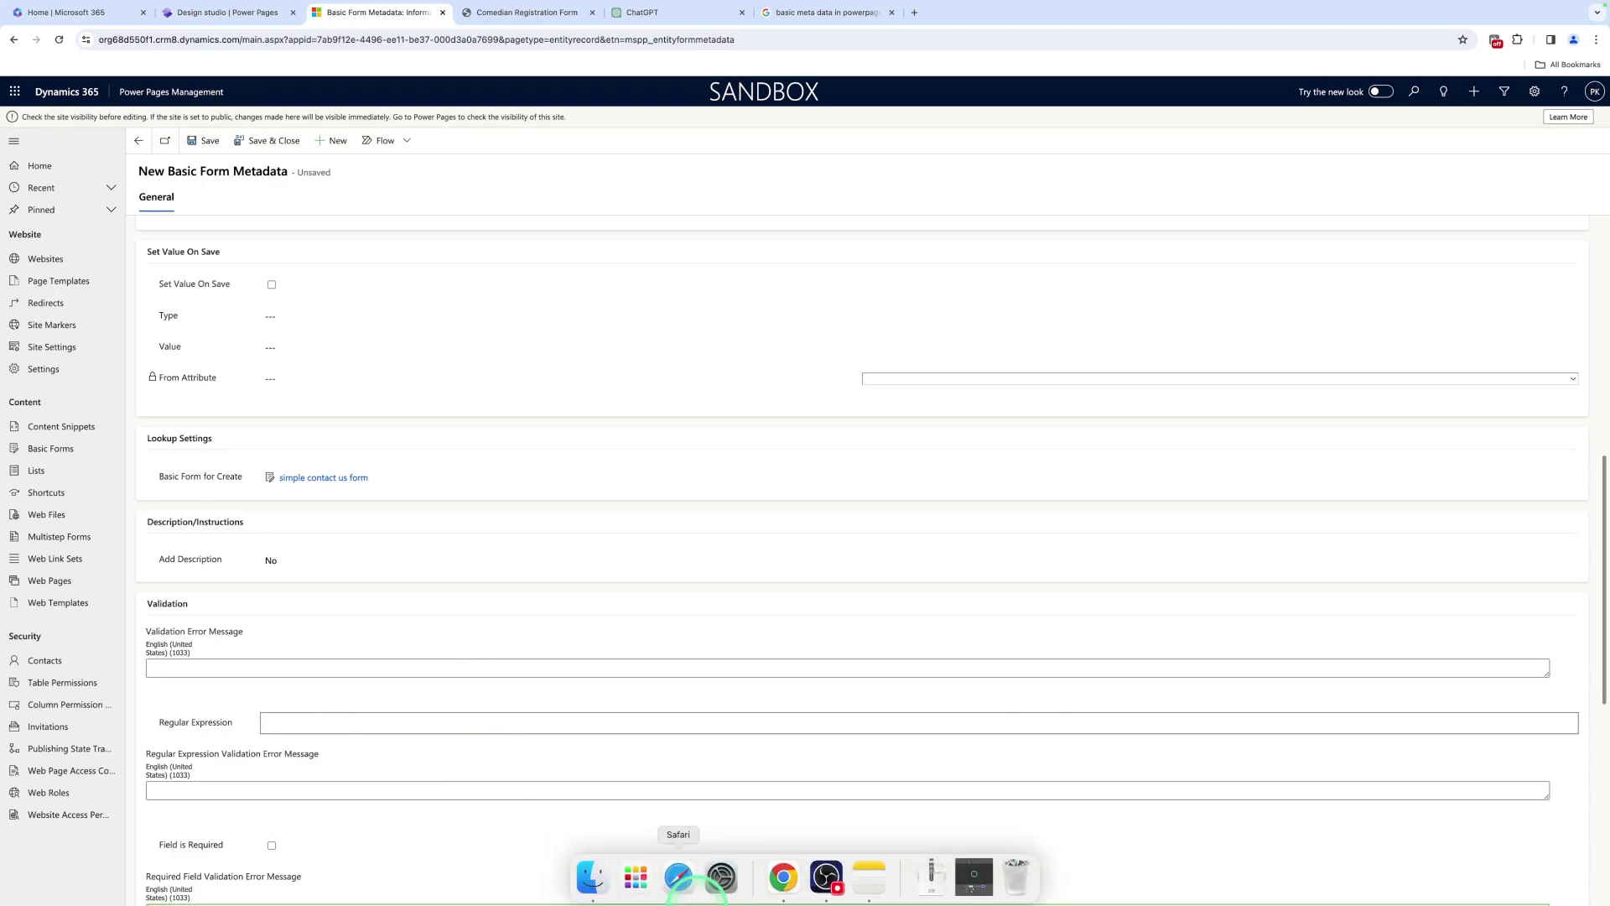
left_click(672, 876)
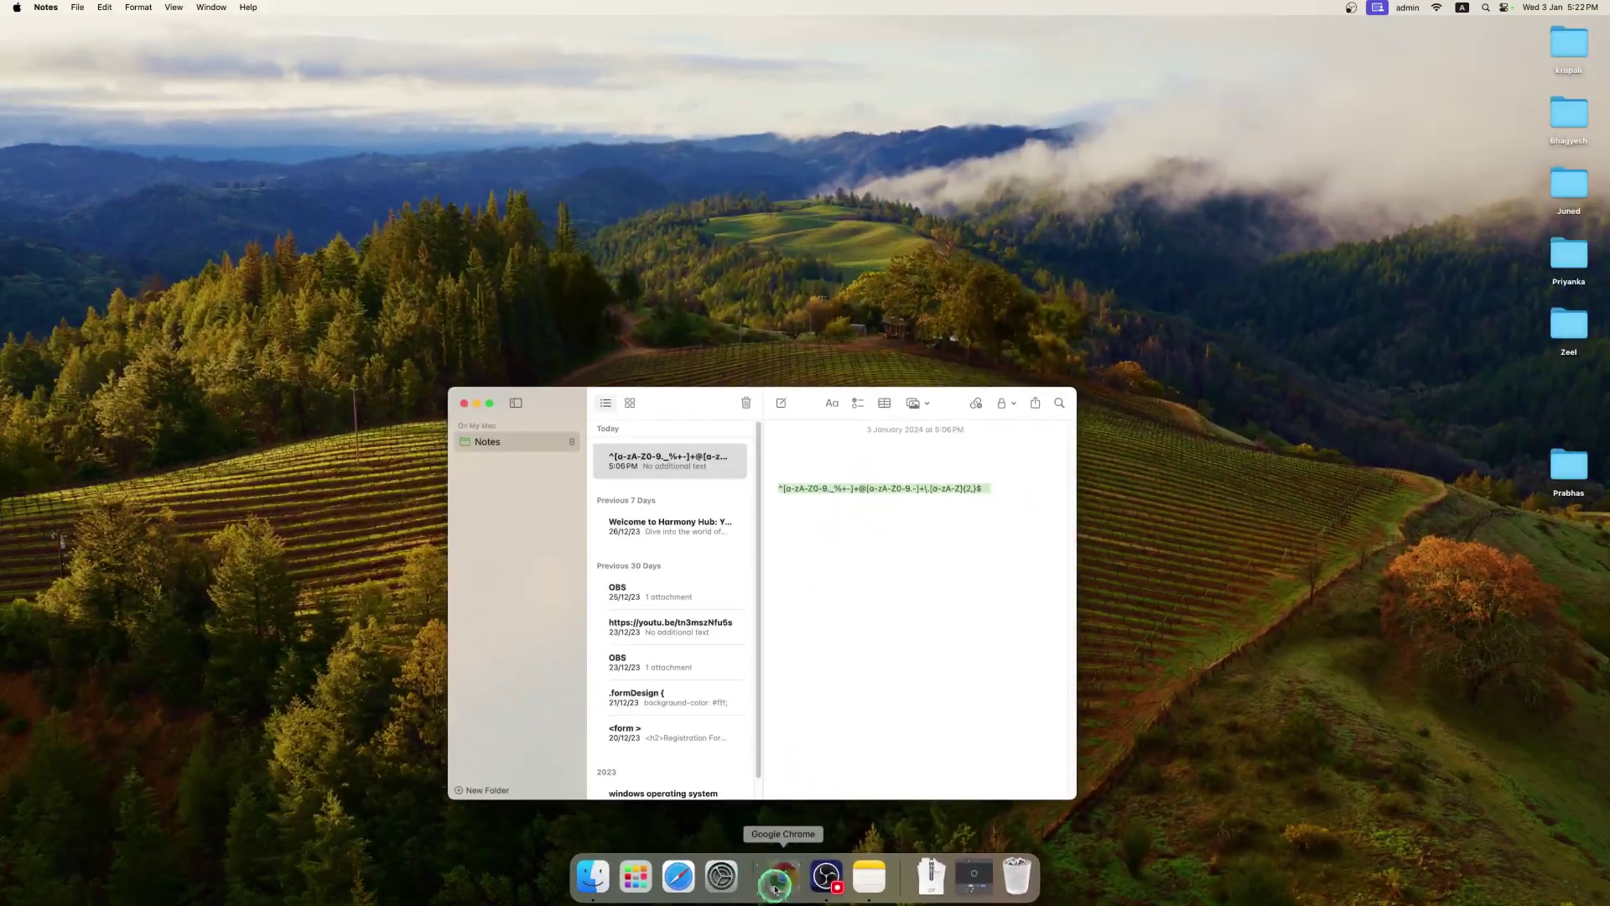
Give the Email Address metadata the email regular expression and Field is Required, then save and close it
left_click(769, 877)
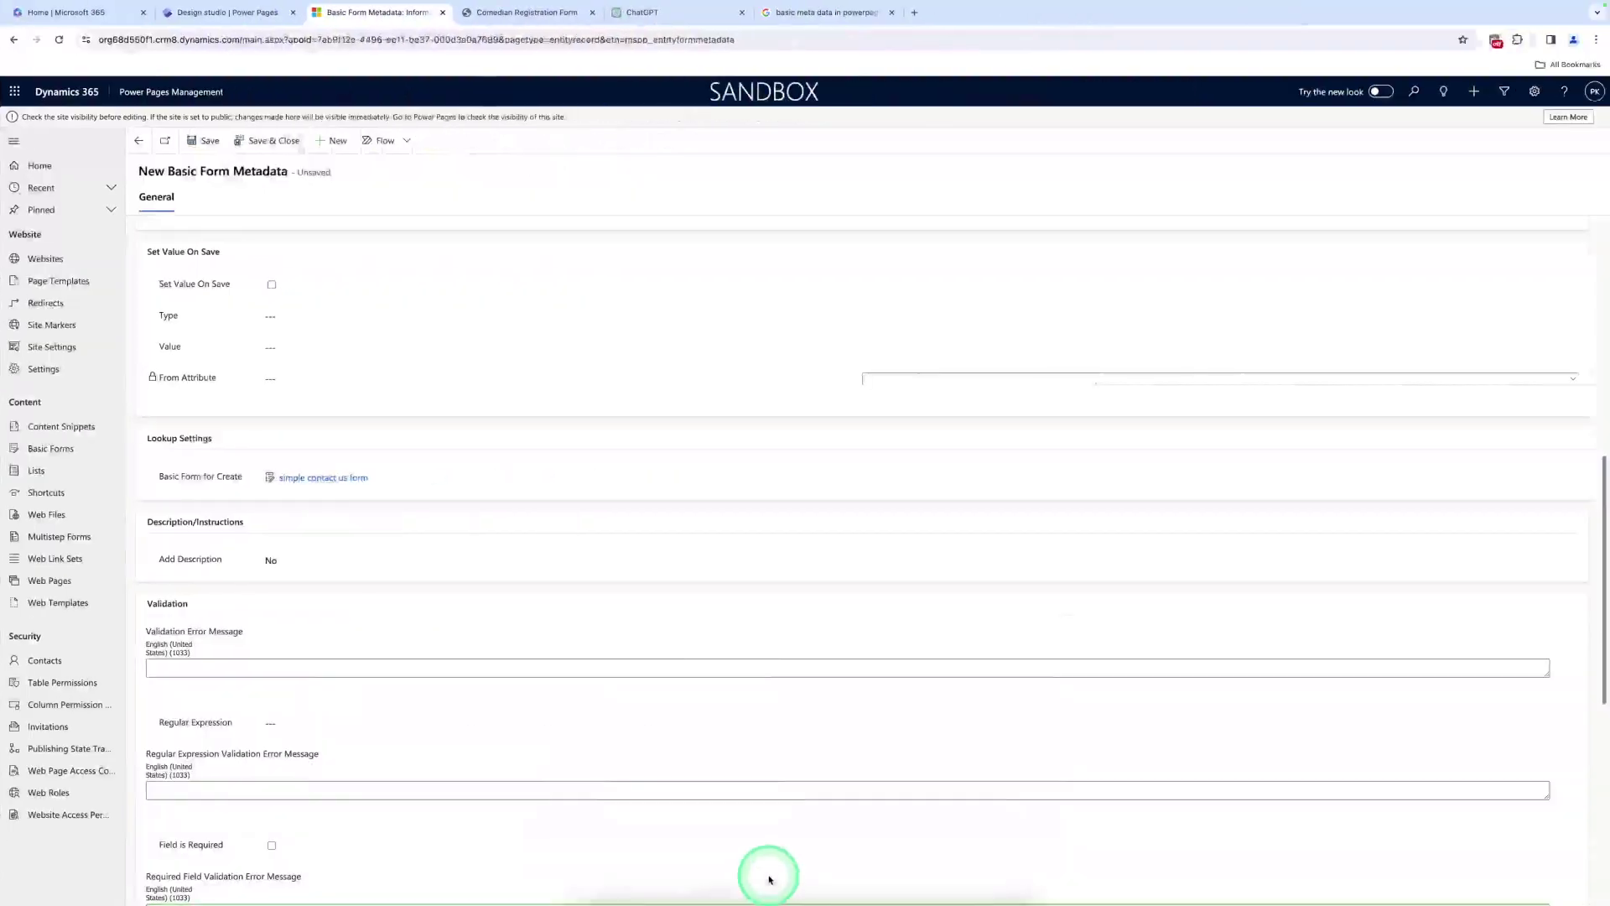
left_click(436, 726)
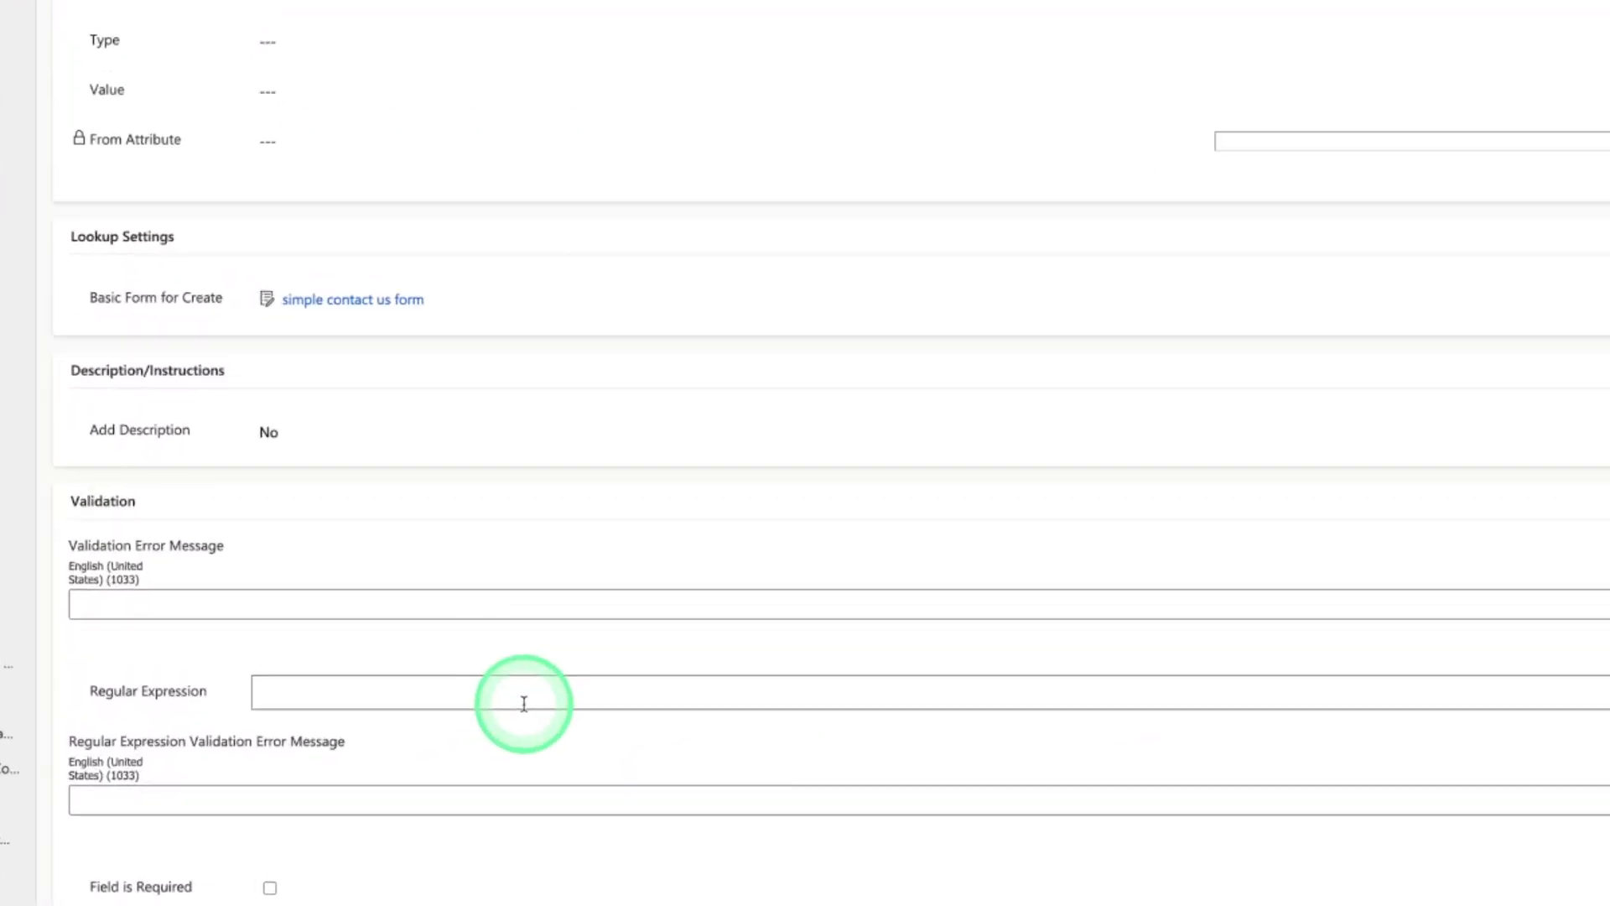
left_click(273, 886)
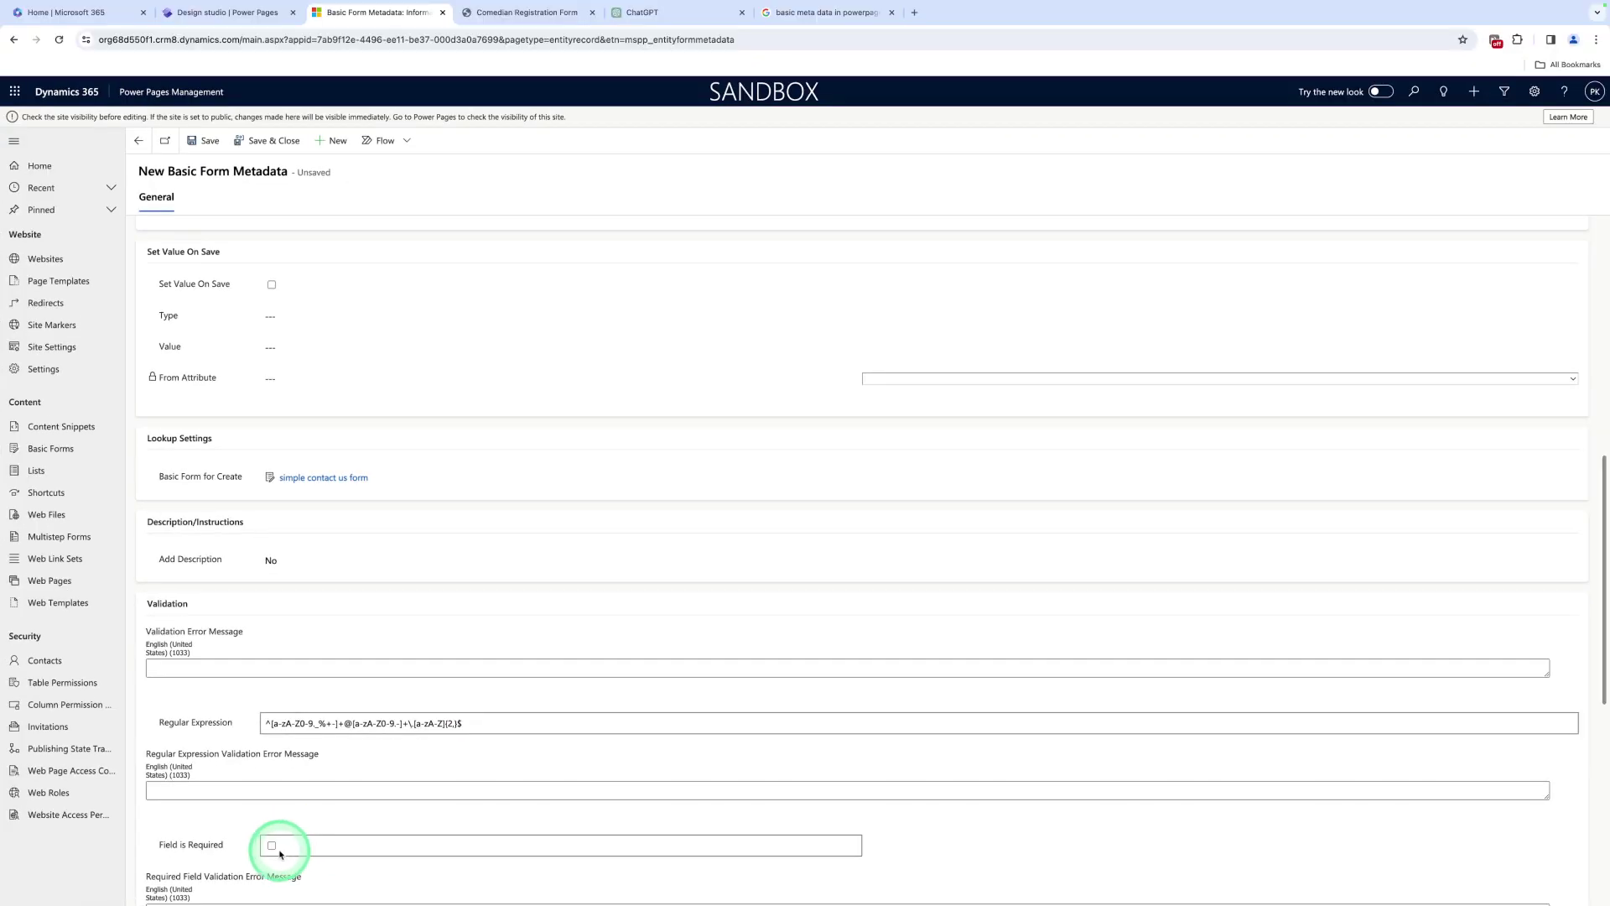
left_click(272, 846)
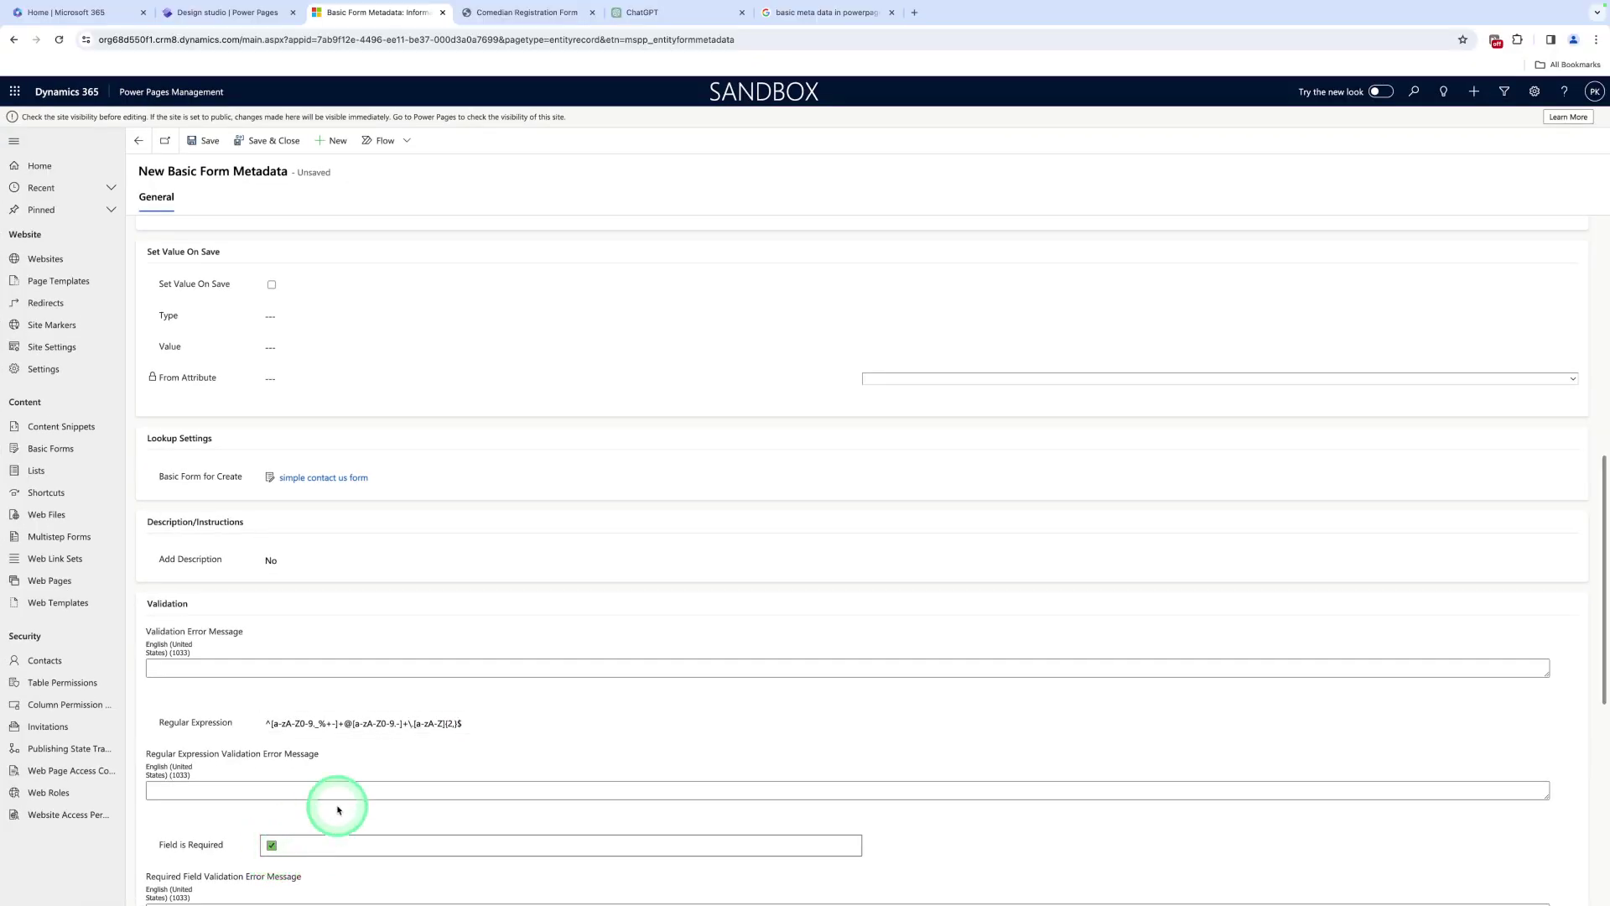
left_click(199, 150)
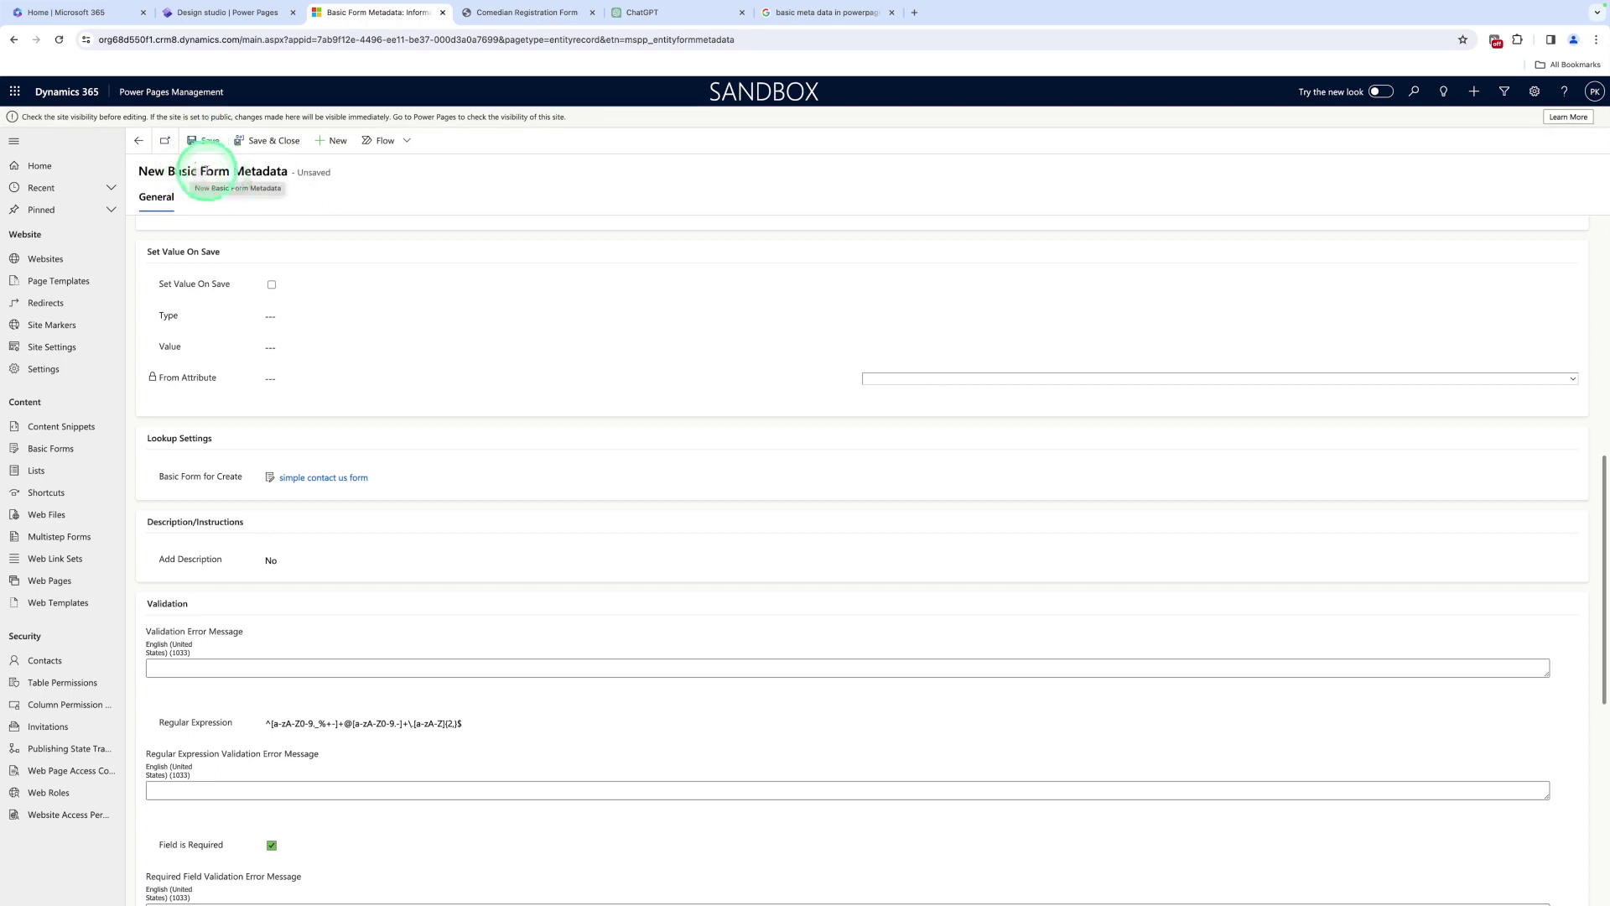
left_click(202, 150)
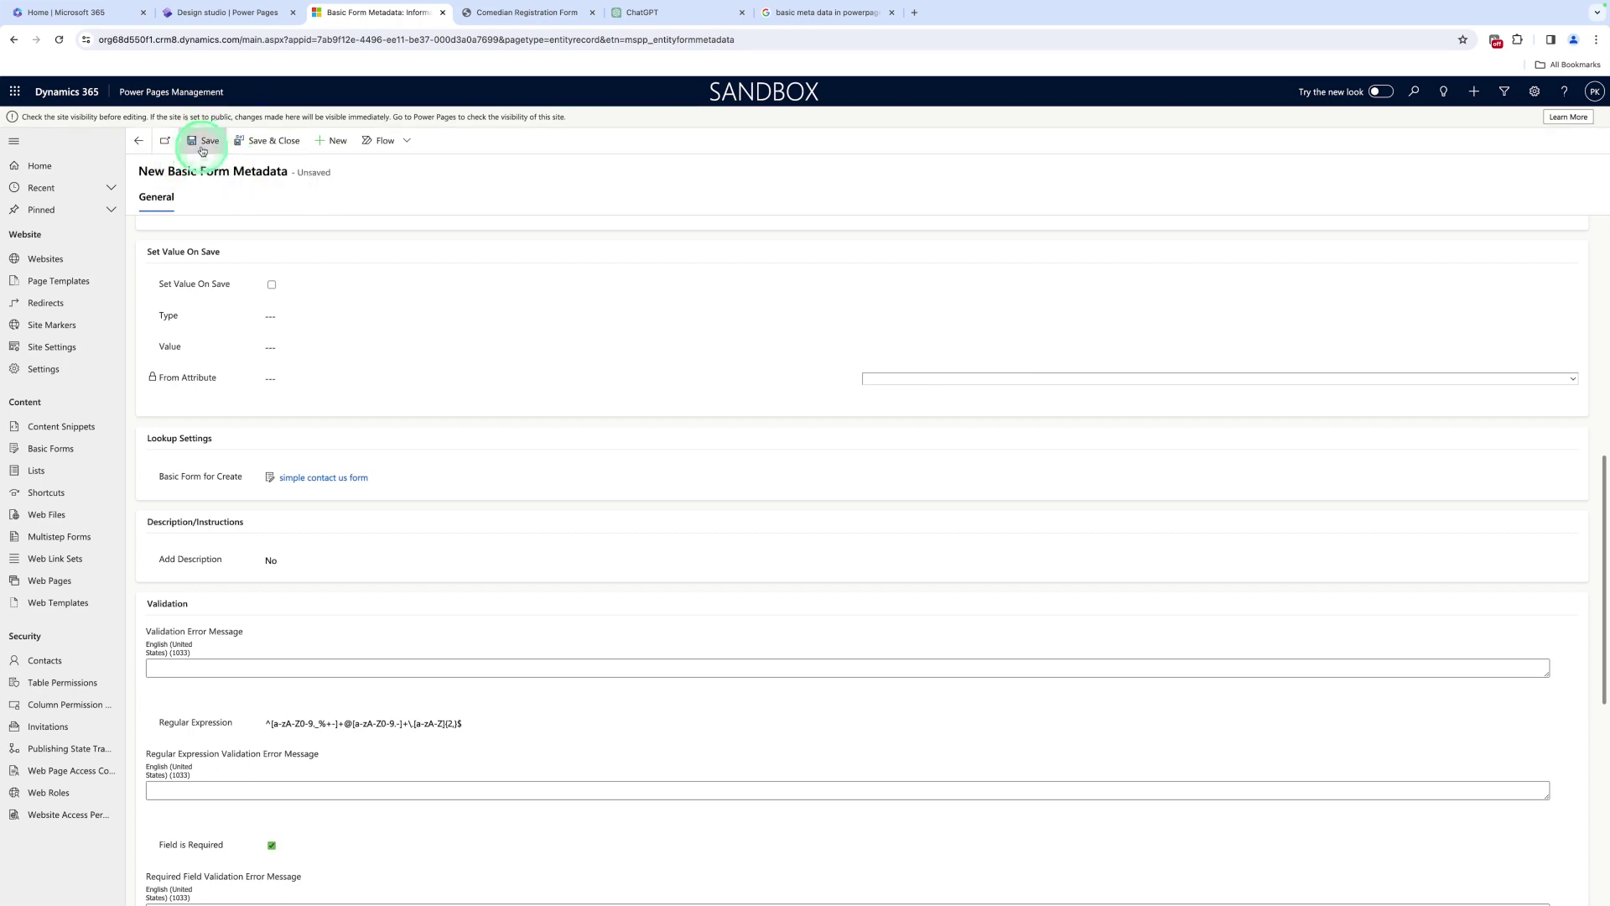
left_click(248, 149)
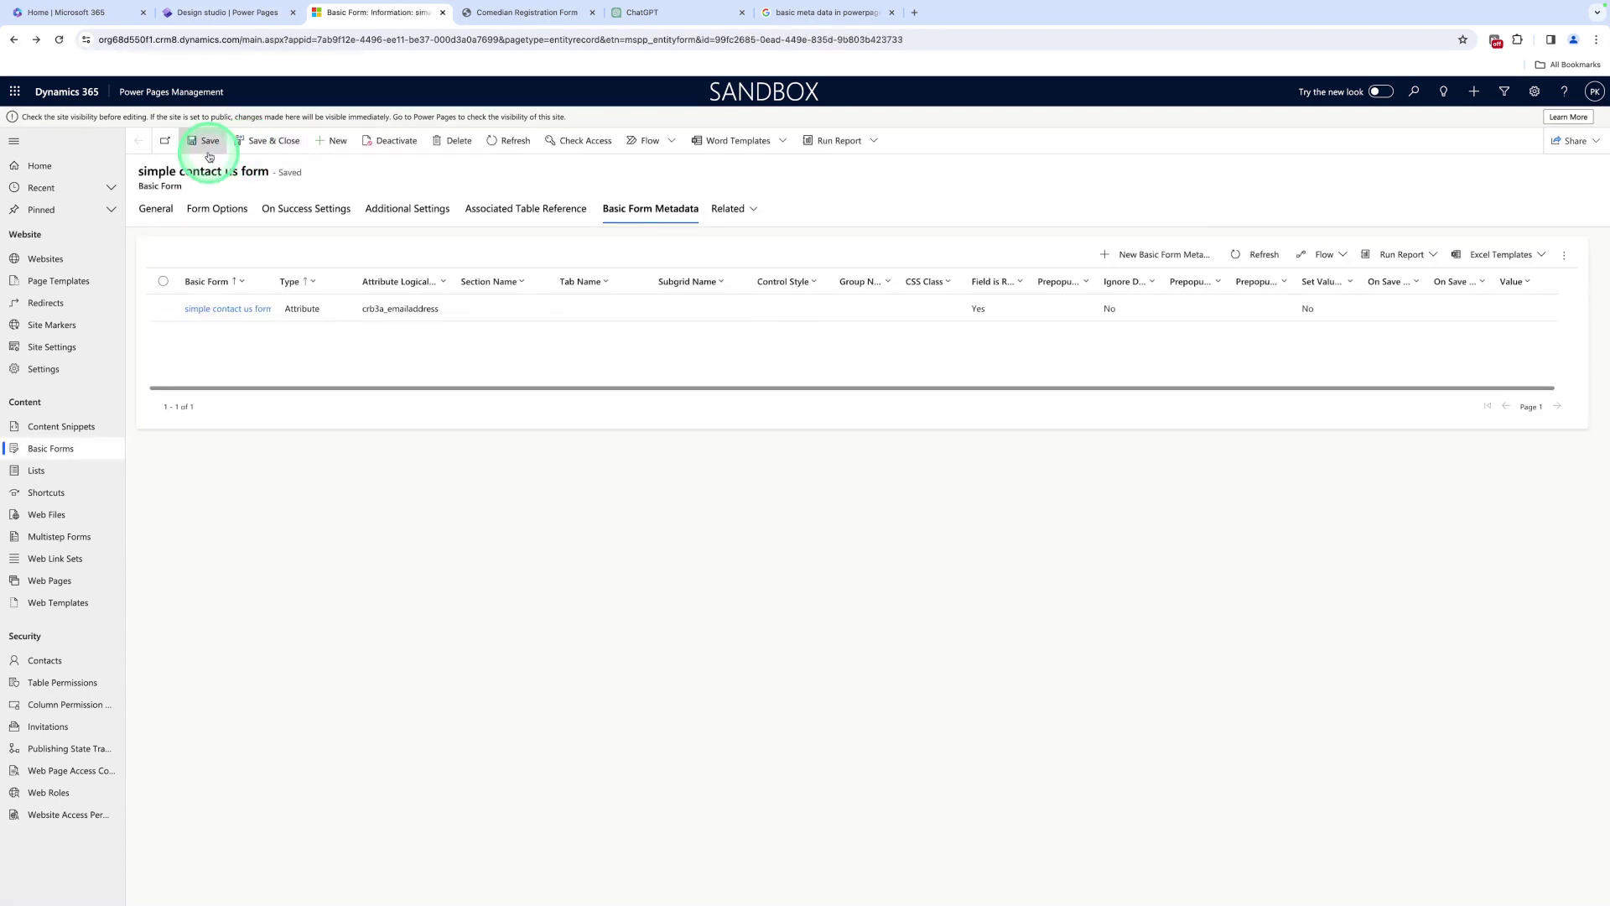
left_click(253, 149)
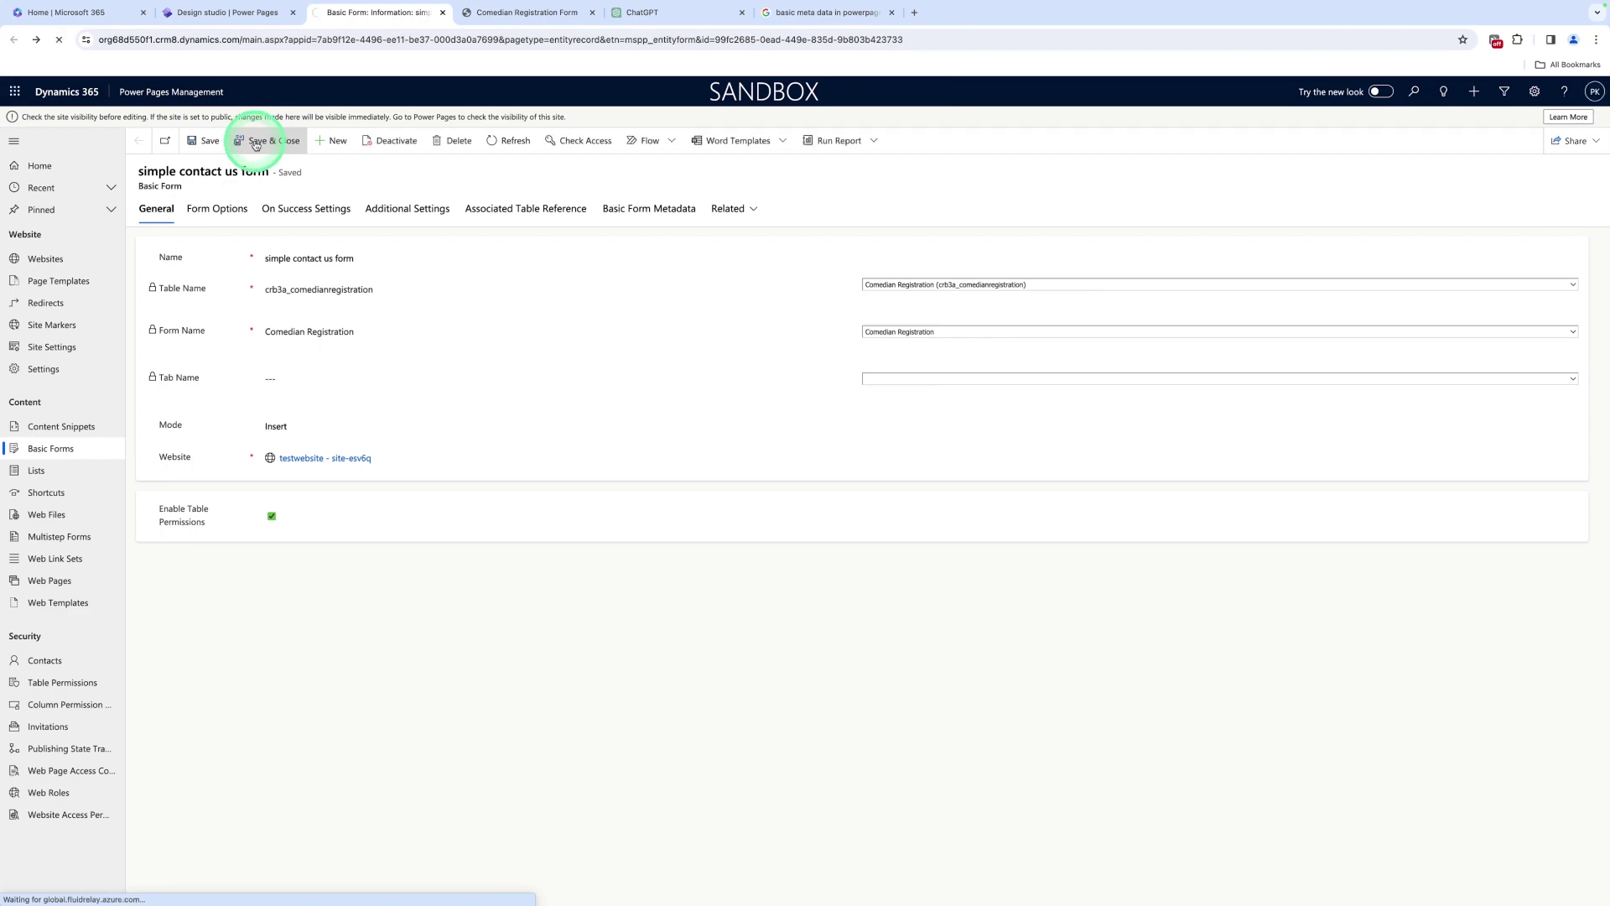
Back in the design studio, close the form settings without changes and sync the site
left_click(217, 13)
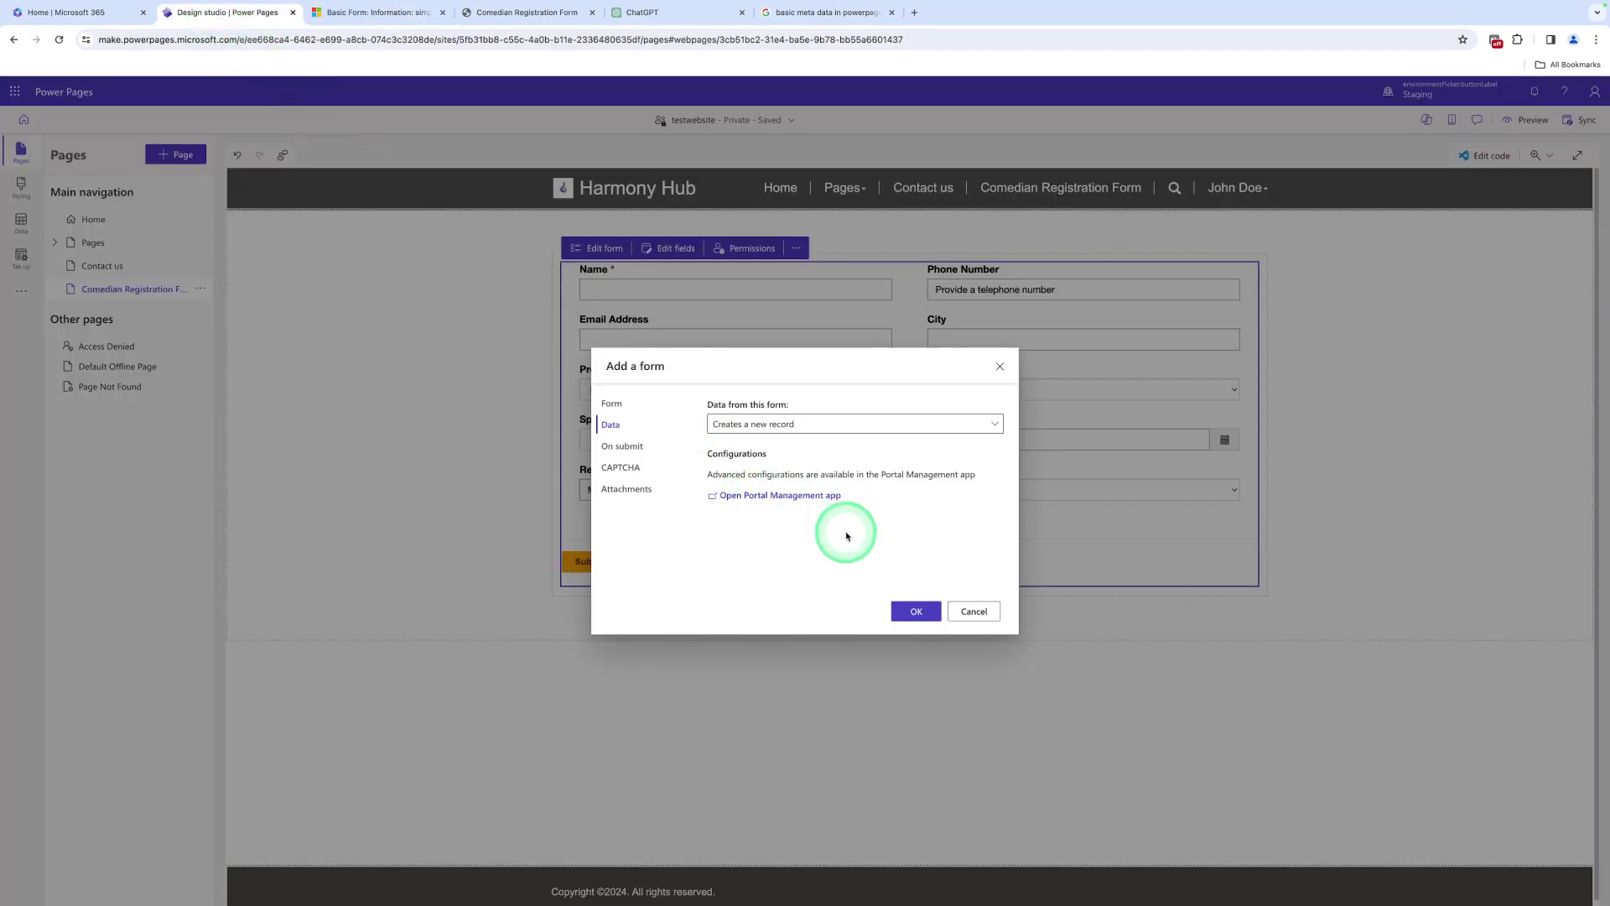
left_click(916, 613)
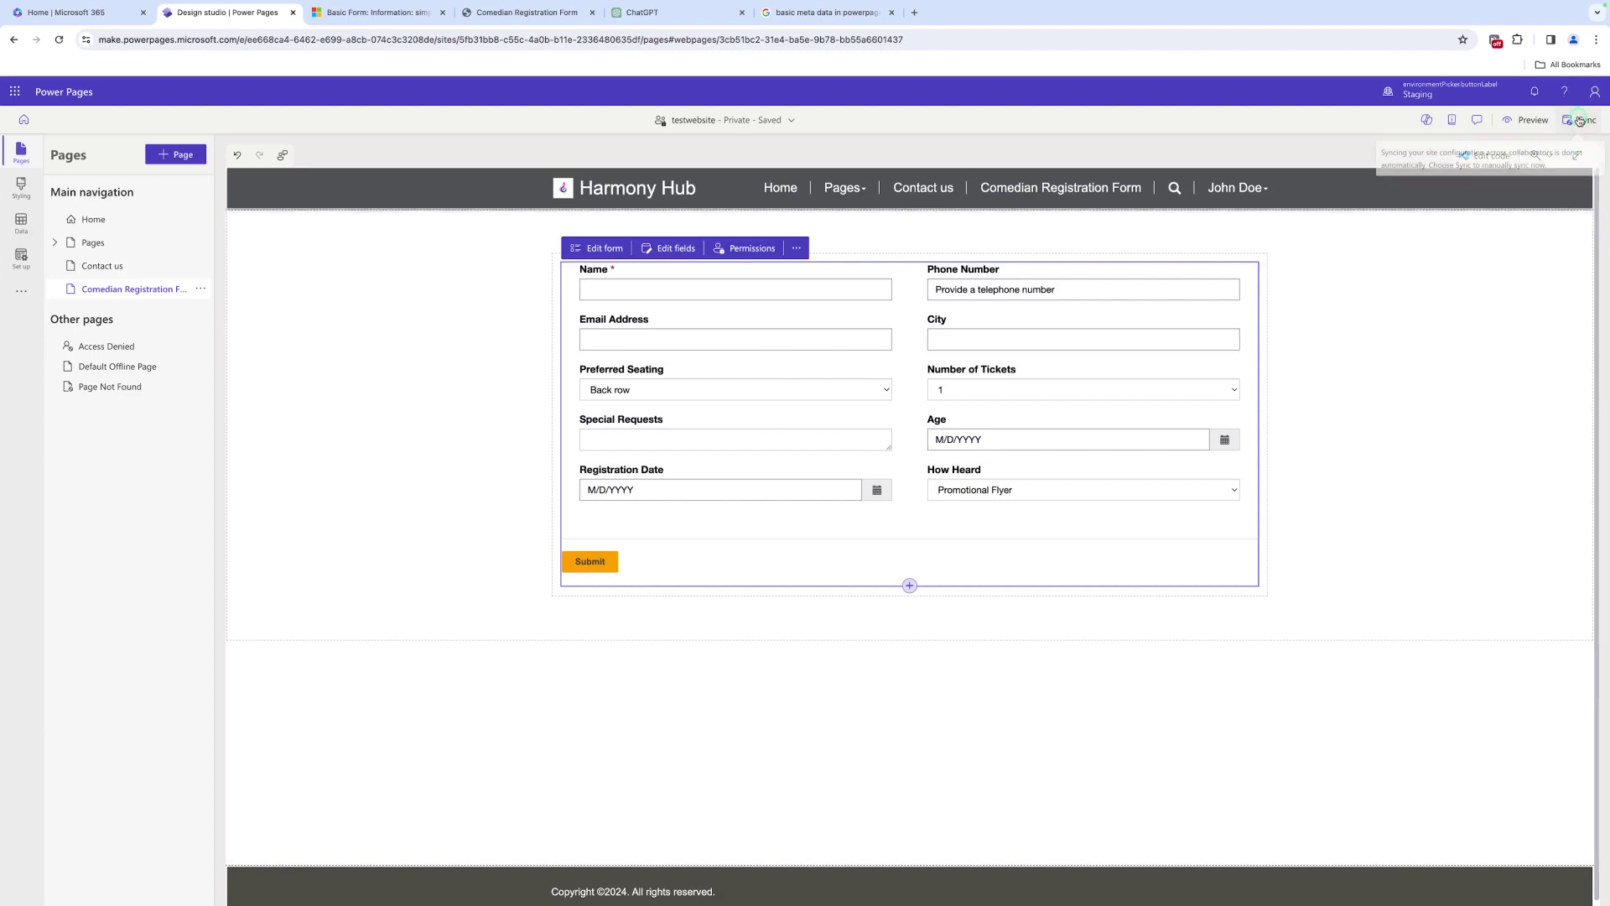
left_click(1580, 120)
Preview the site and submit the form with the incomplete email 'Sa' to check it is rejected
left_click(1517, 137)
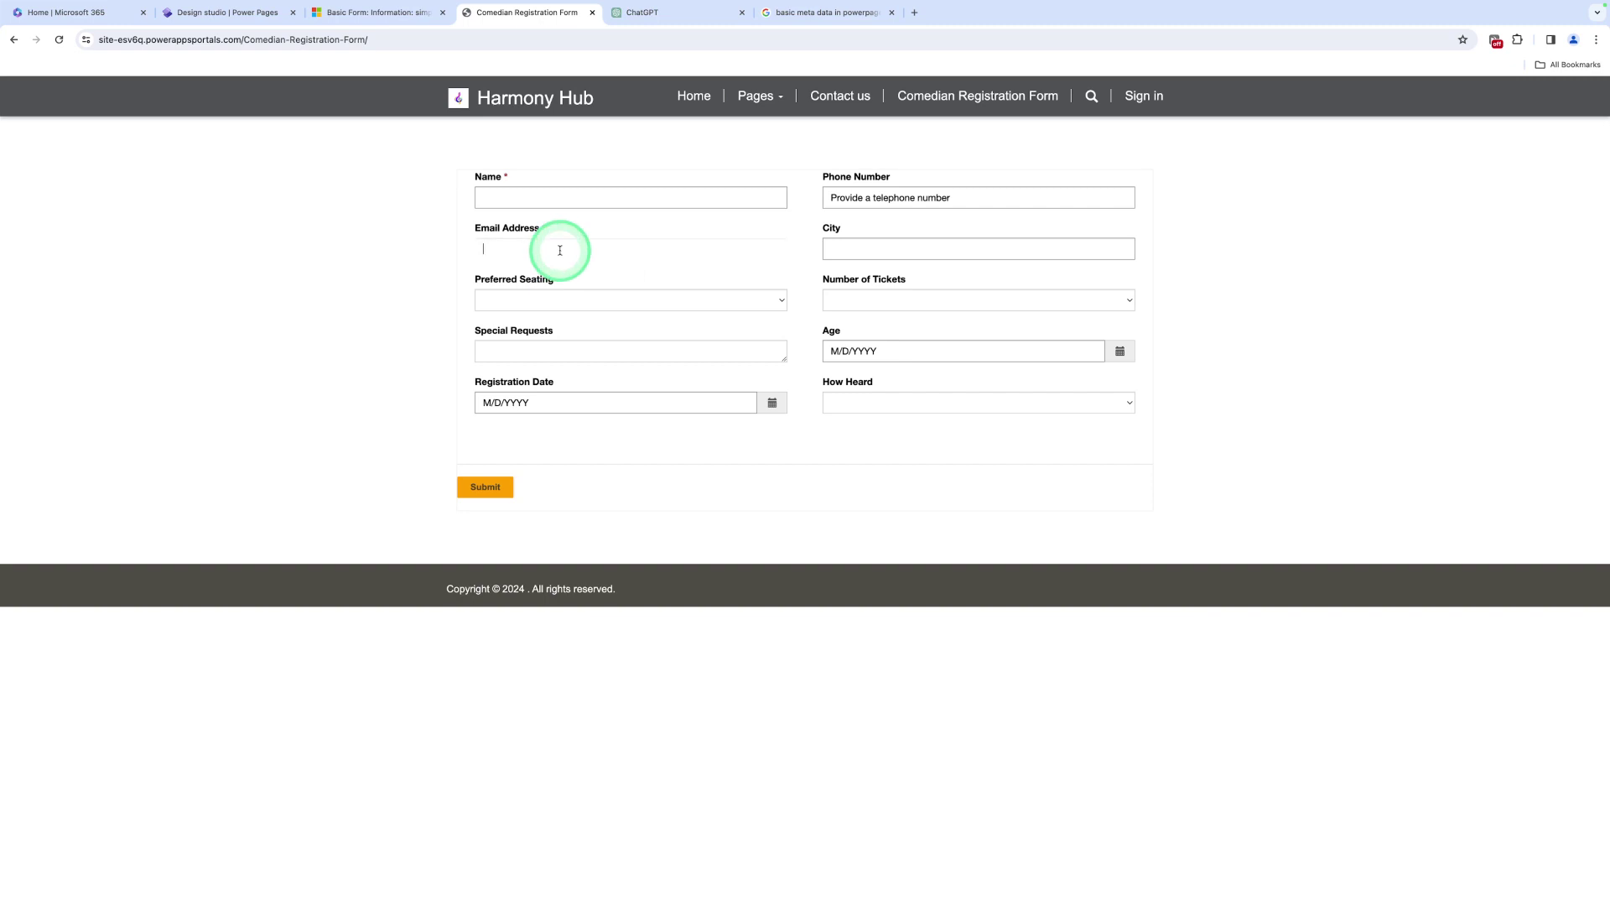
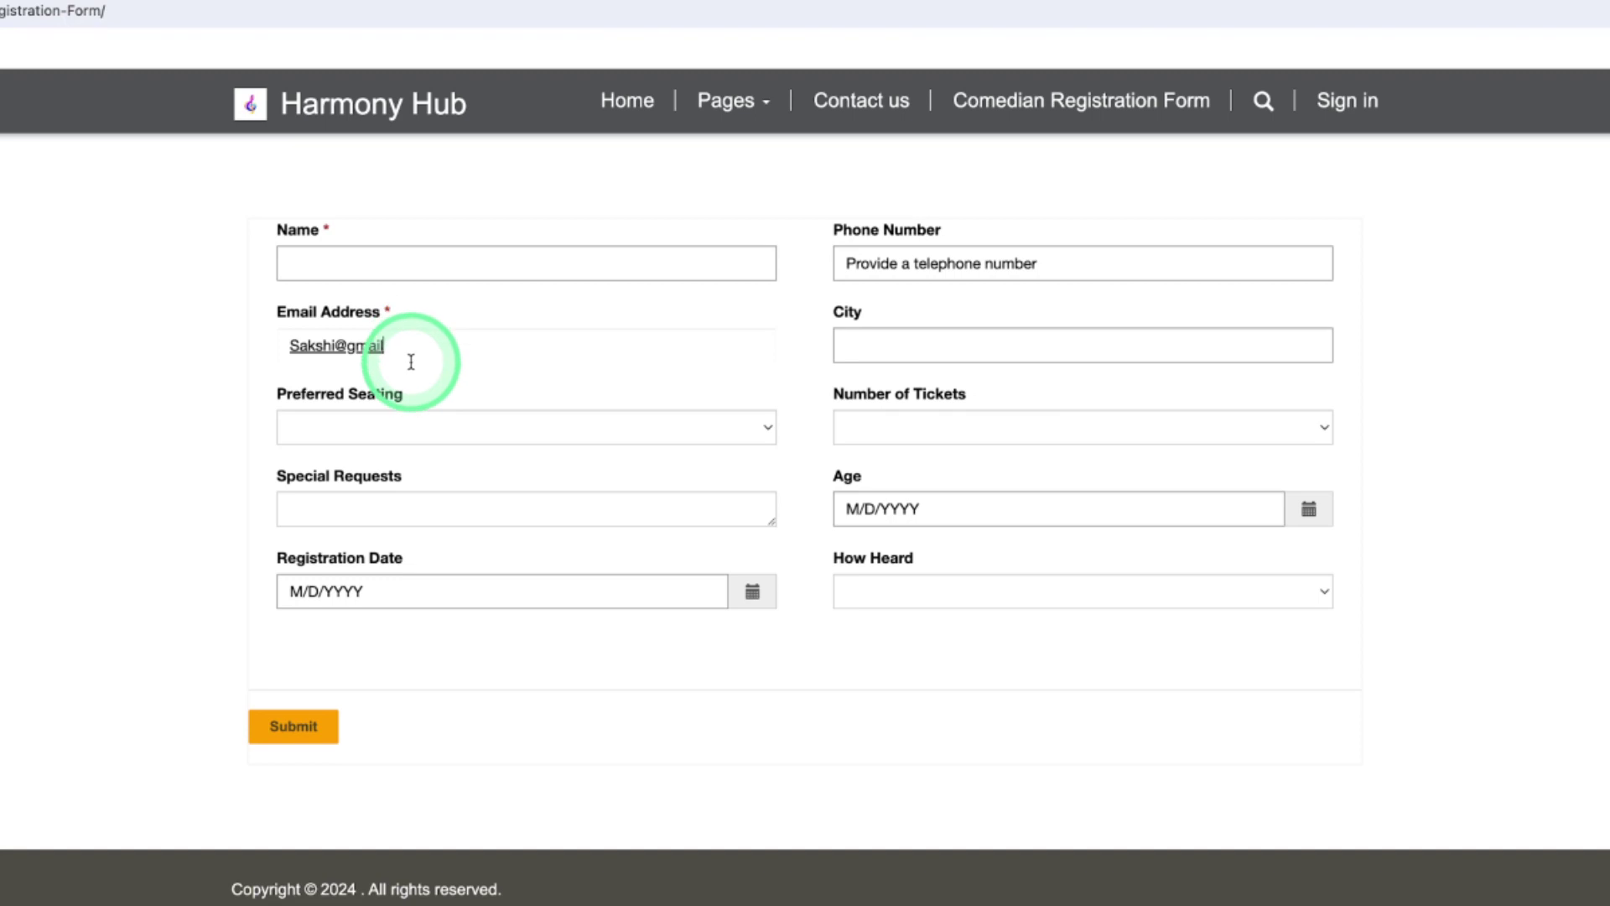
left_click(323, 722)
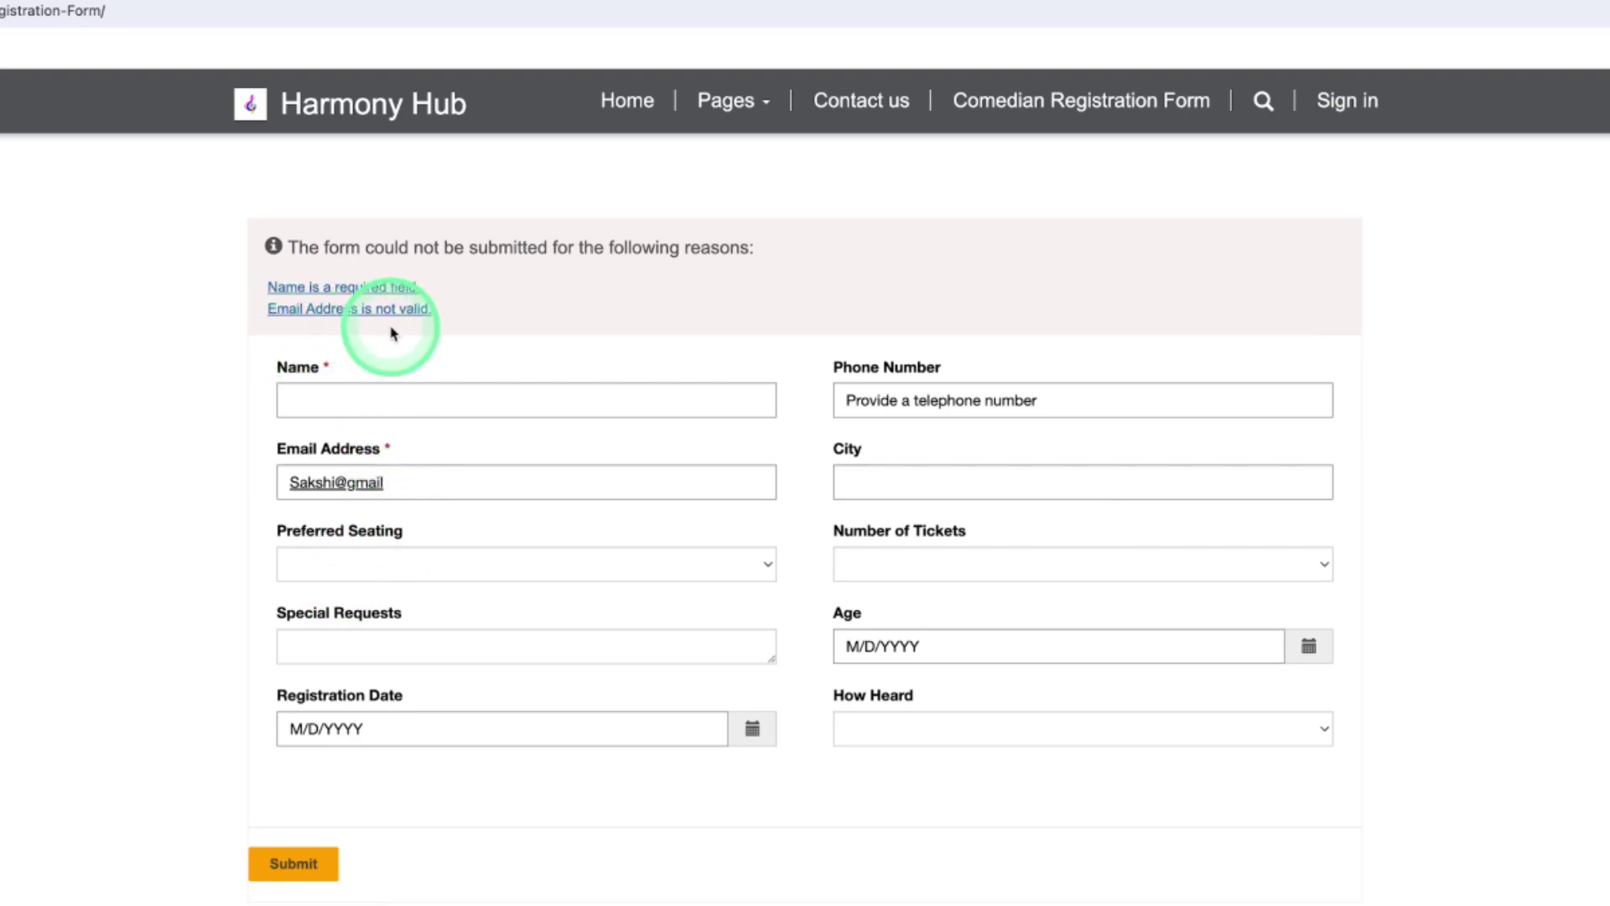
Correct the email address, add a name, and submit the registration successfully
left_click(399, 487)
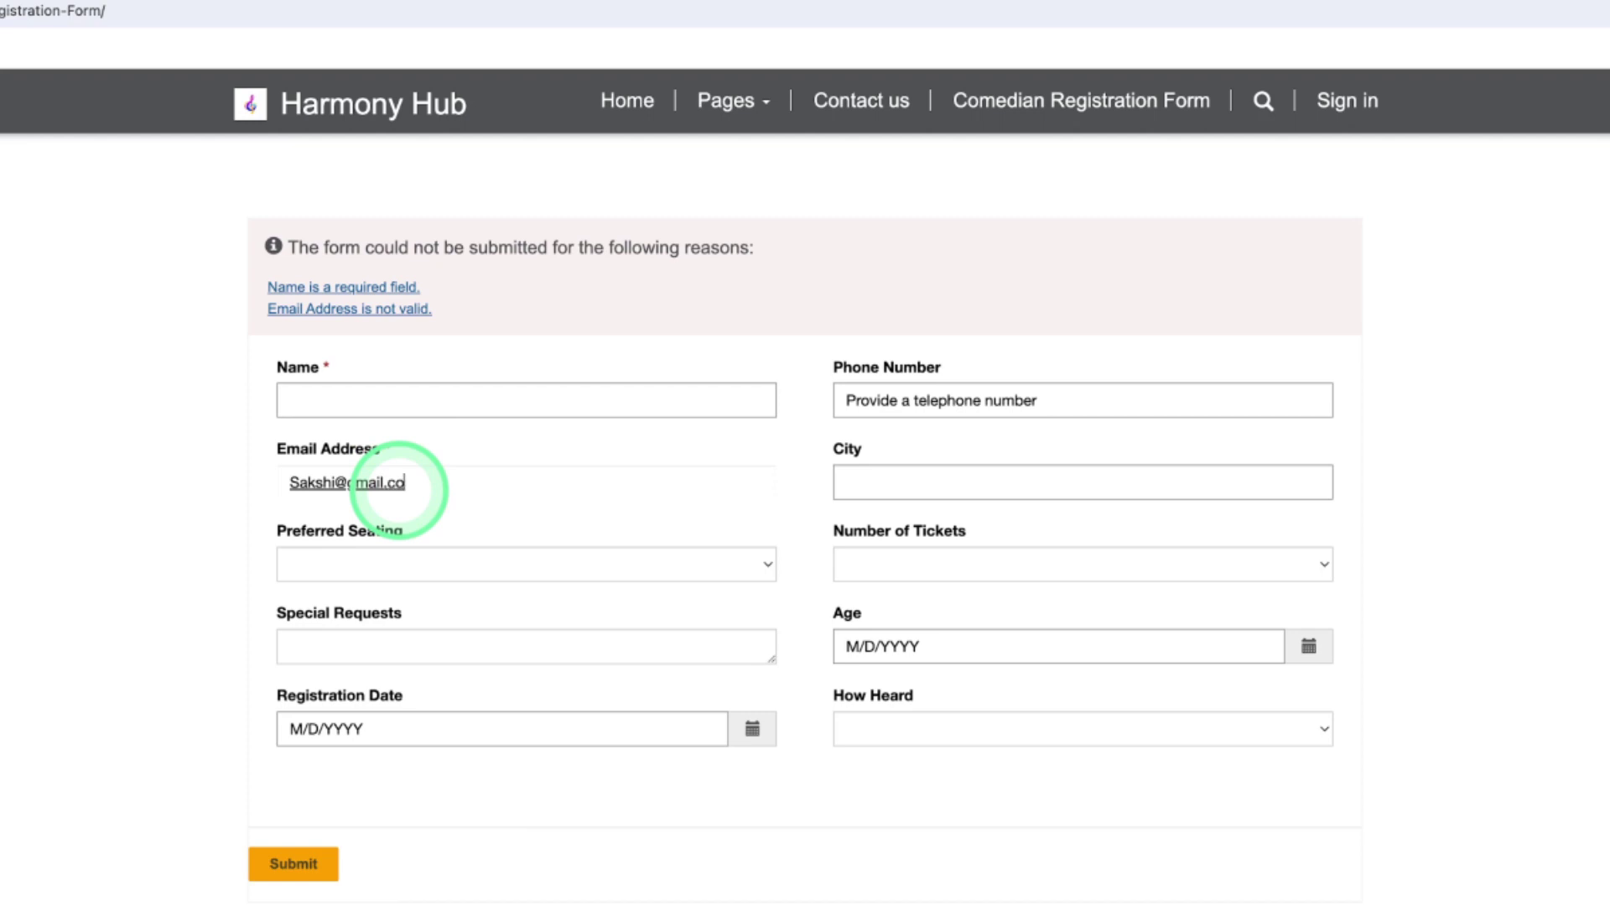
left_click(292, 862)
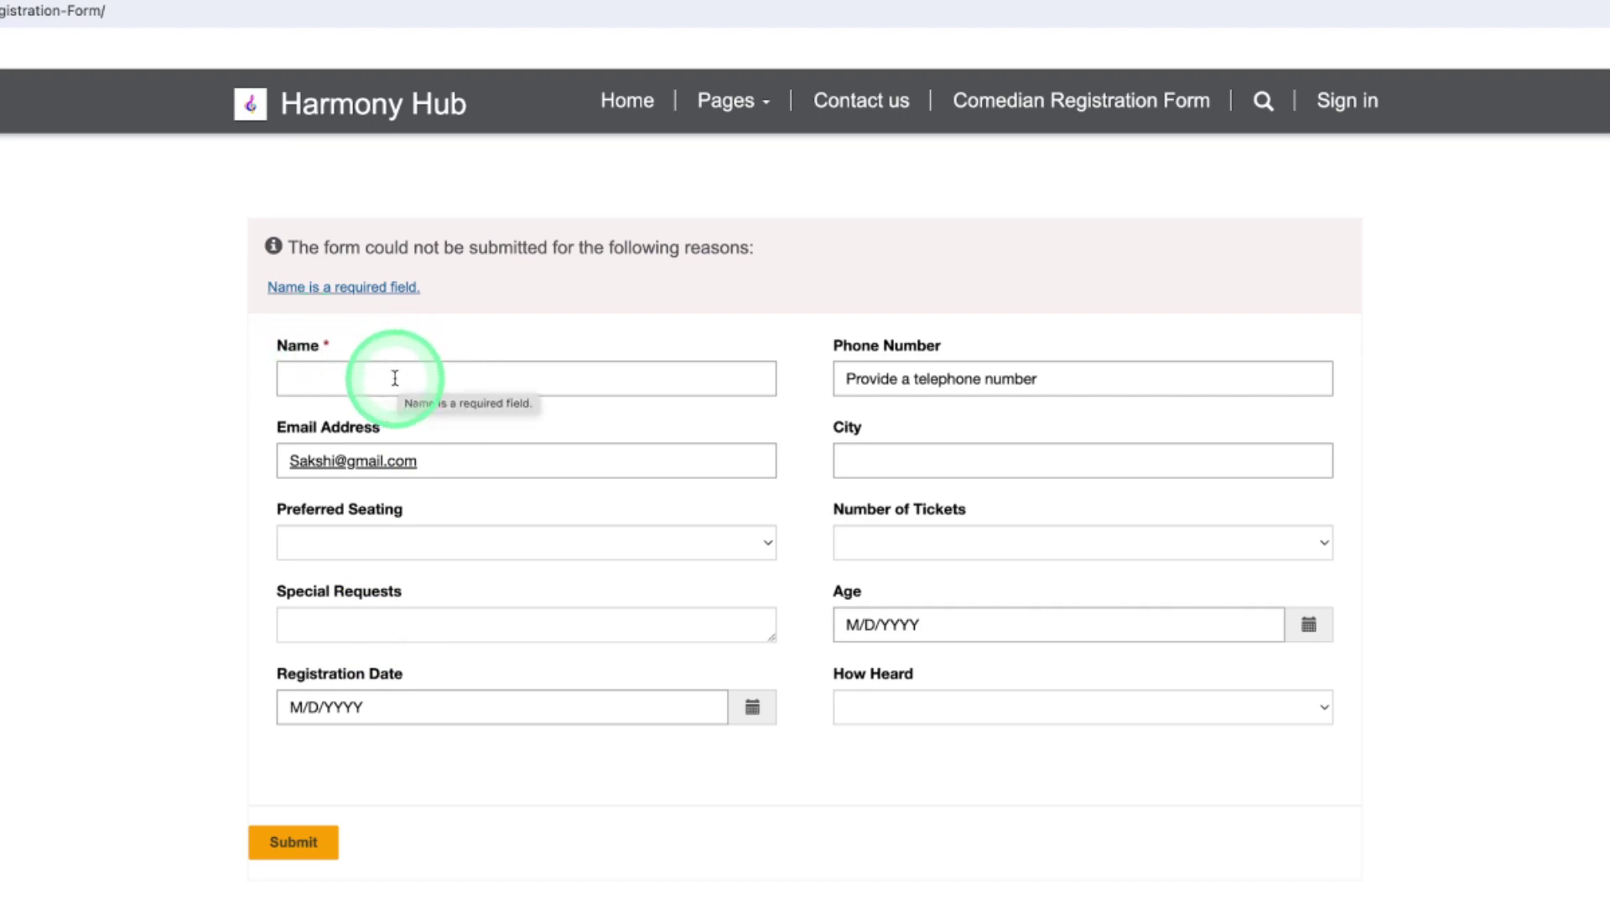
left_click(395, 378)
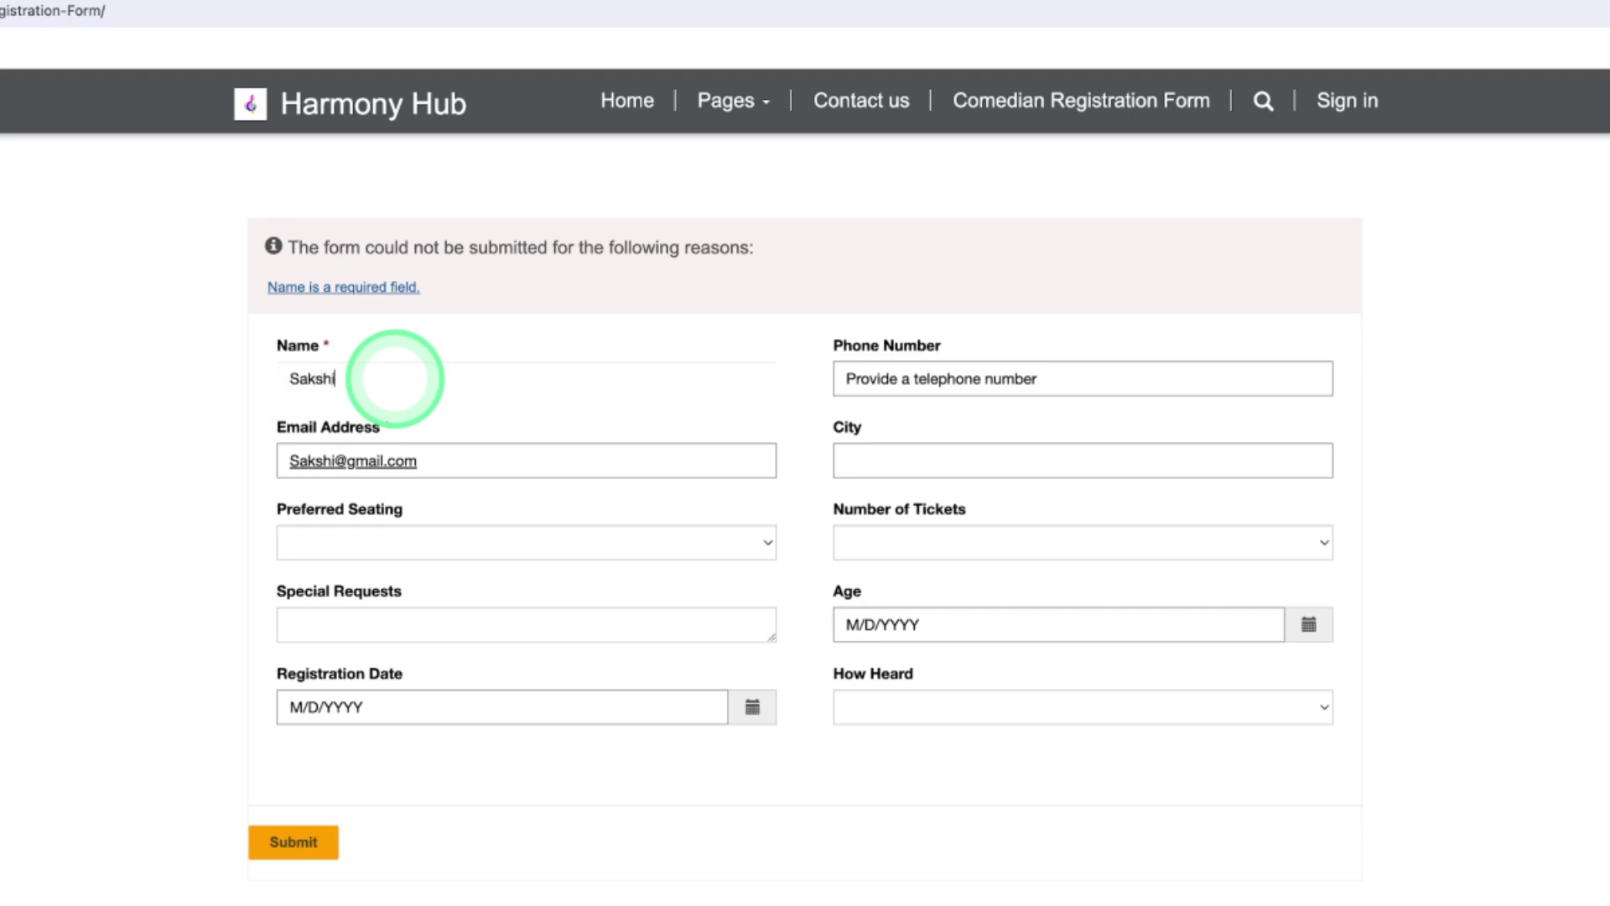
type("Sakshi")
left_click(291, 842)
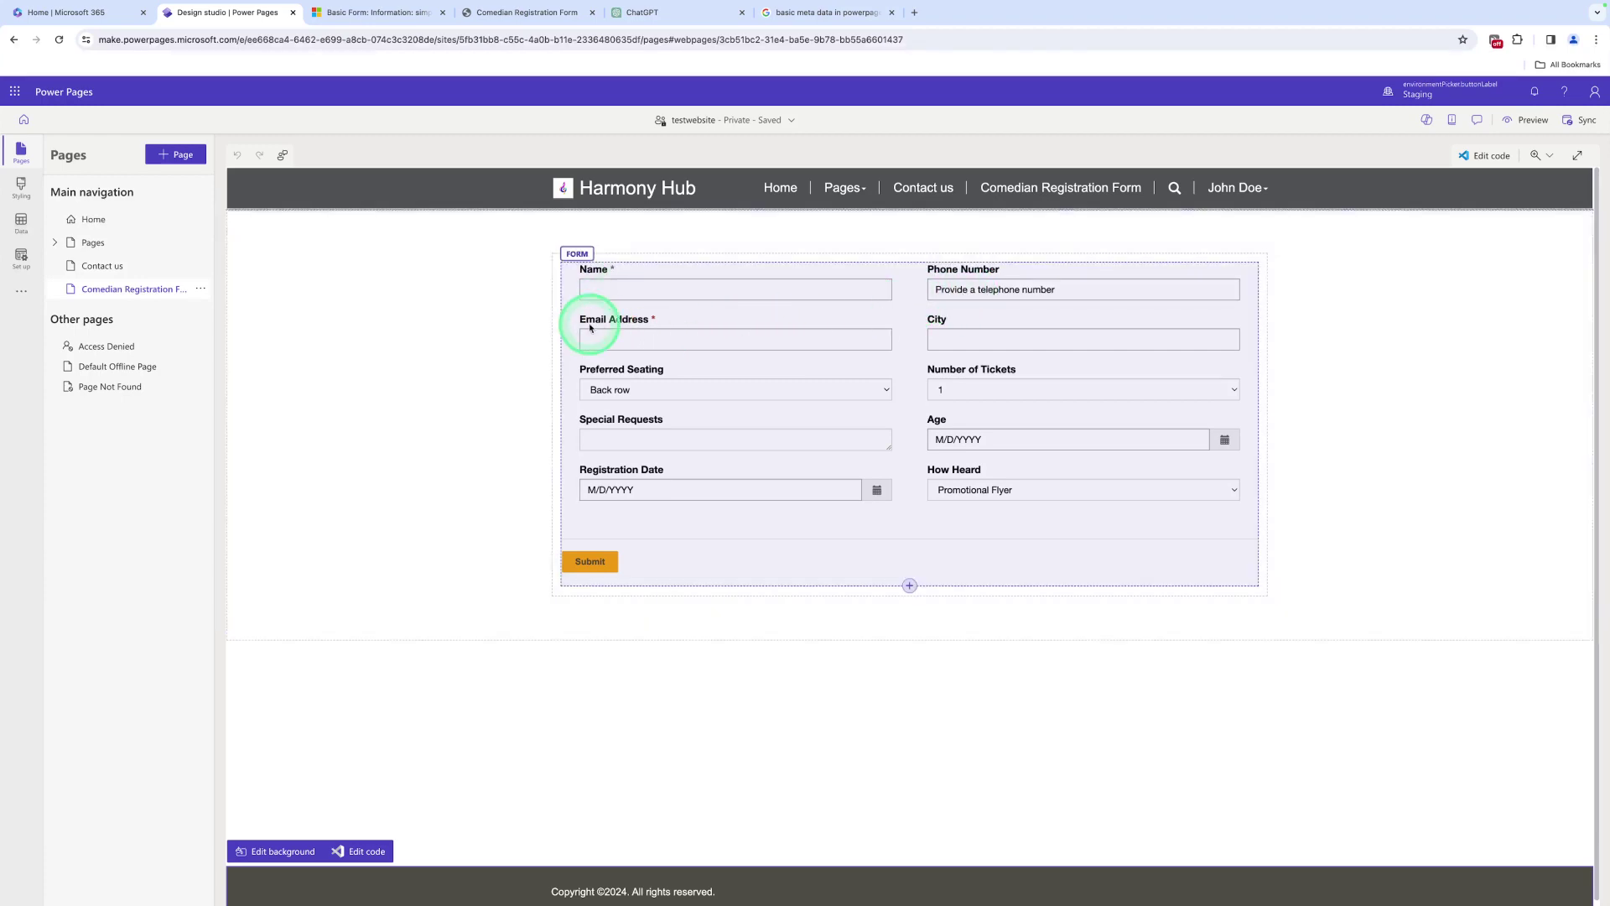
Open the registration form's Basic Form Metadata list in Portal Management from the form's data settings
left_click(590, 294)
left_click(575, 244)
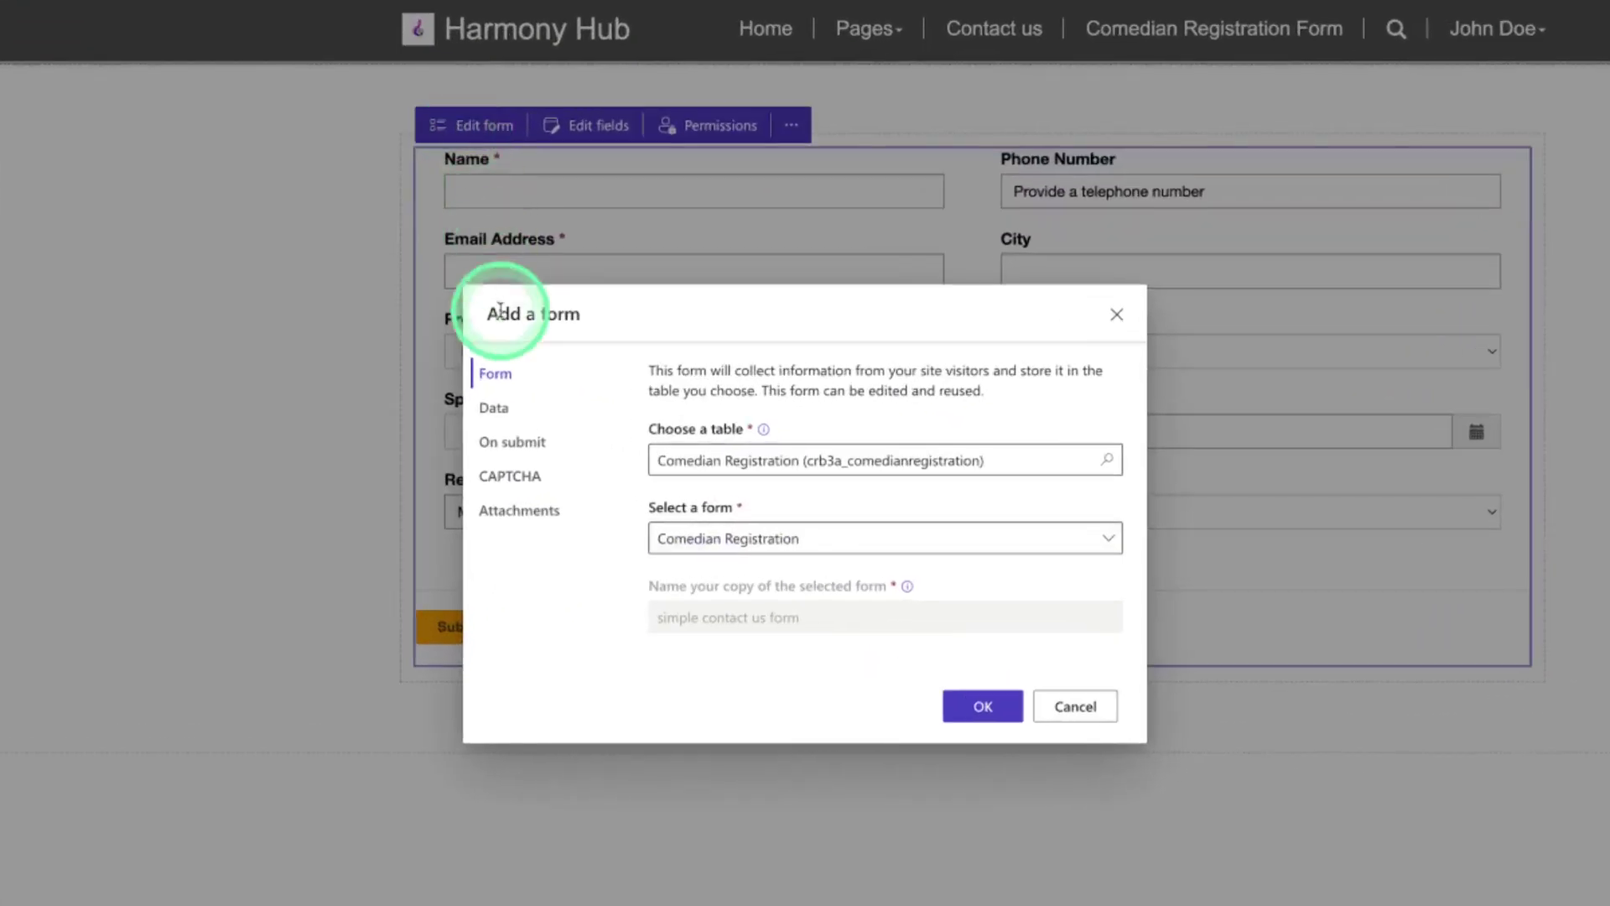
left_click(501, 407)
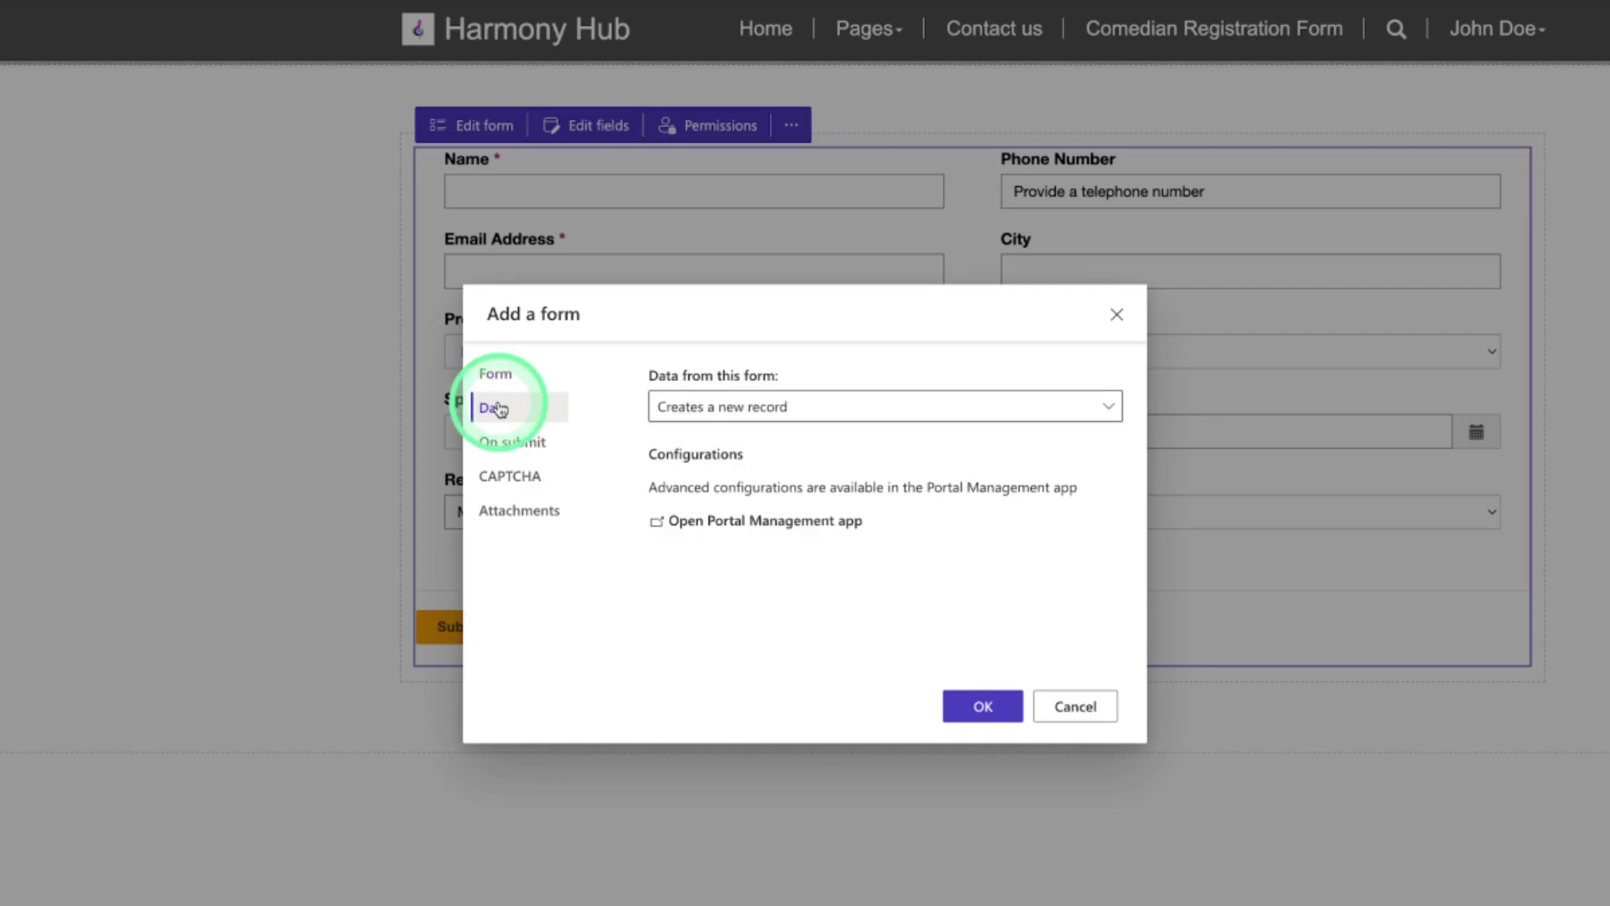
left_click(734, 528)
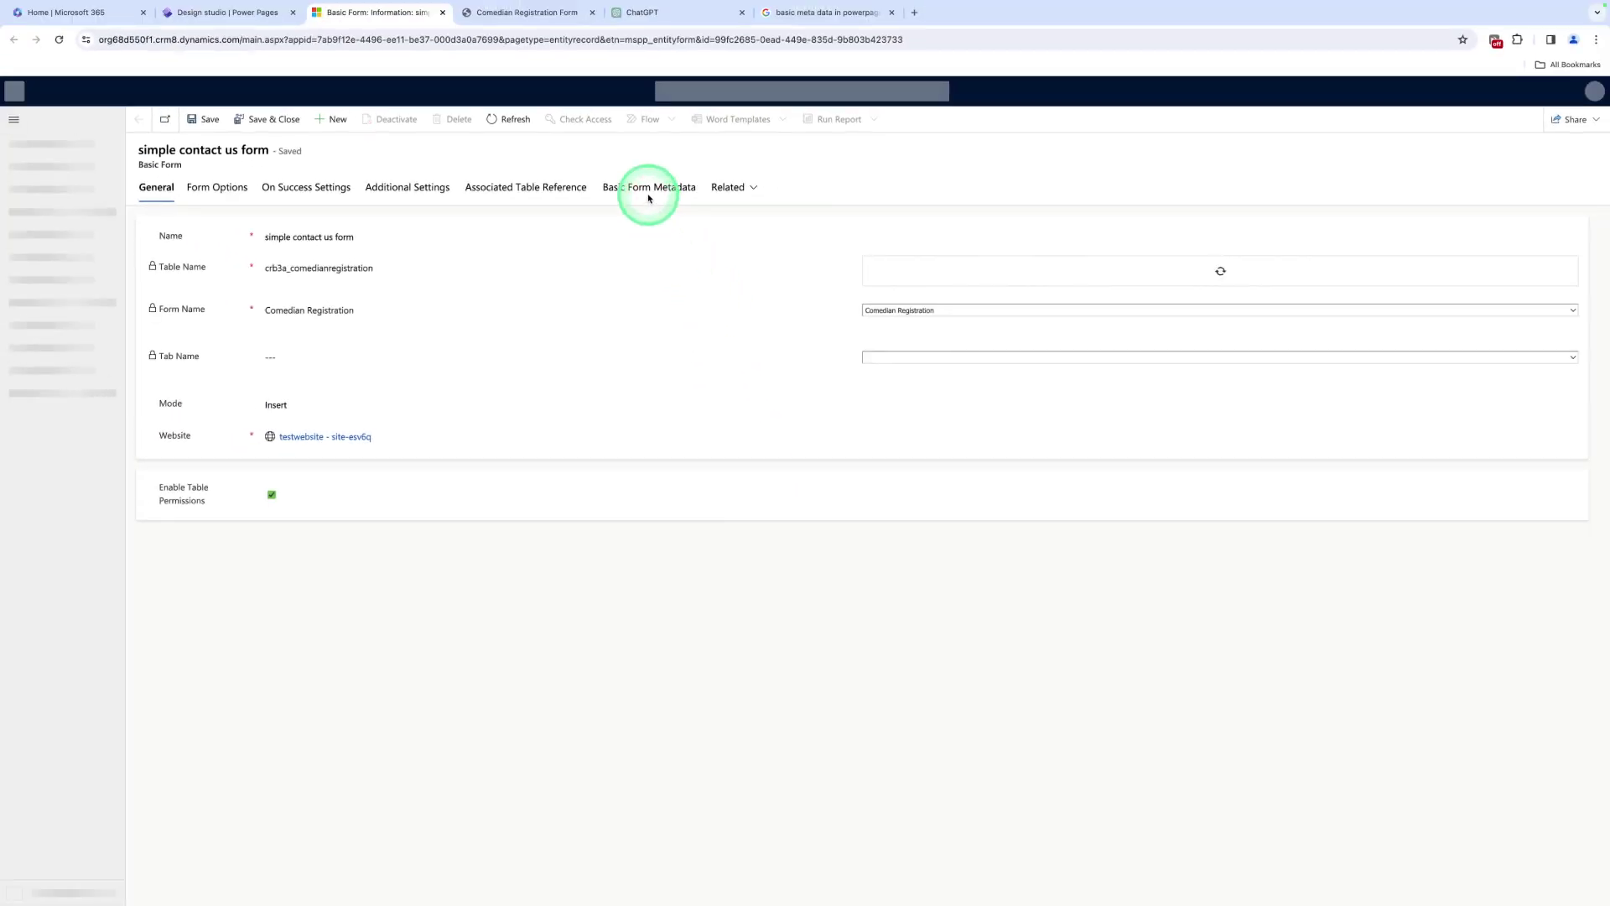
left_click(647, 194)
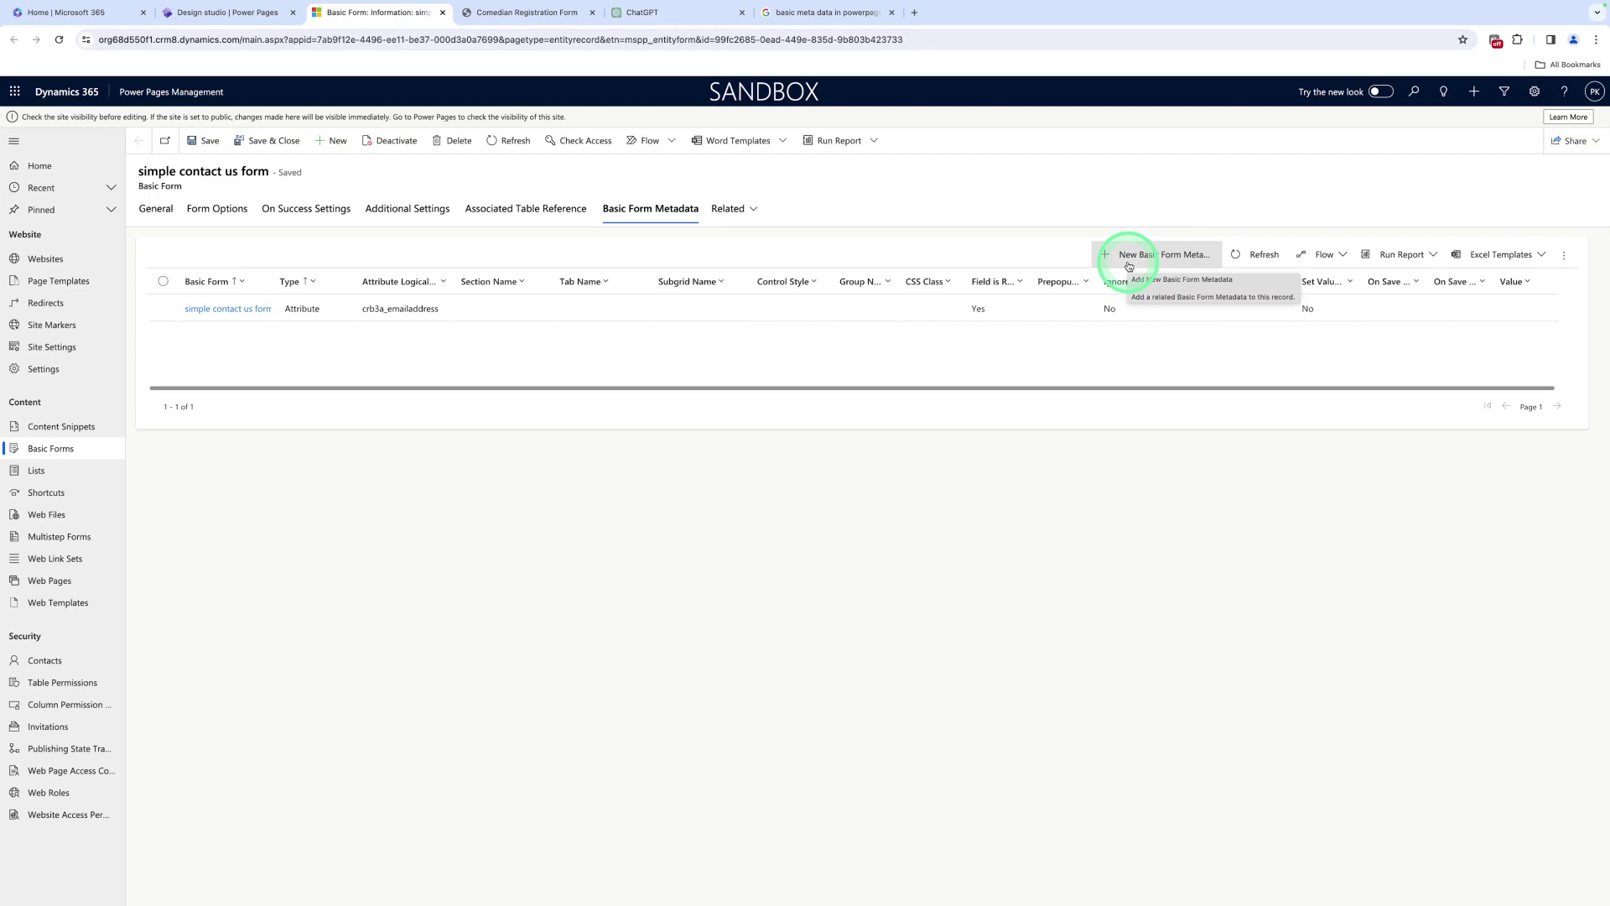
Create a new Attribute metadata record targeting the Phone Number column
left_click(1129, 266)
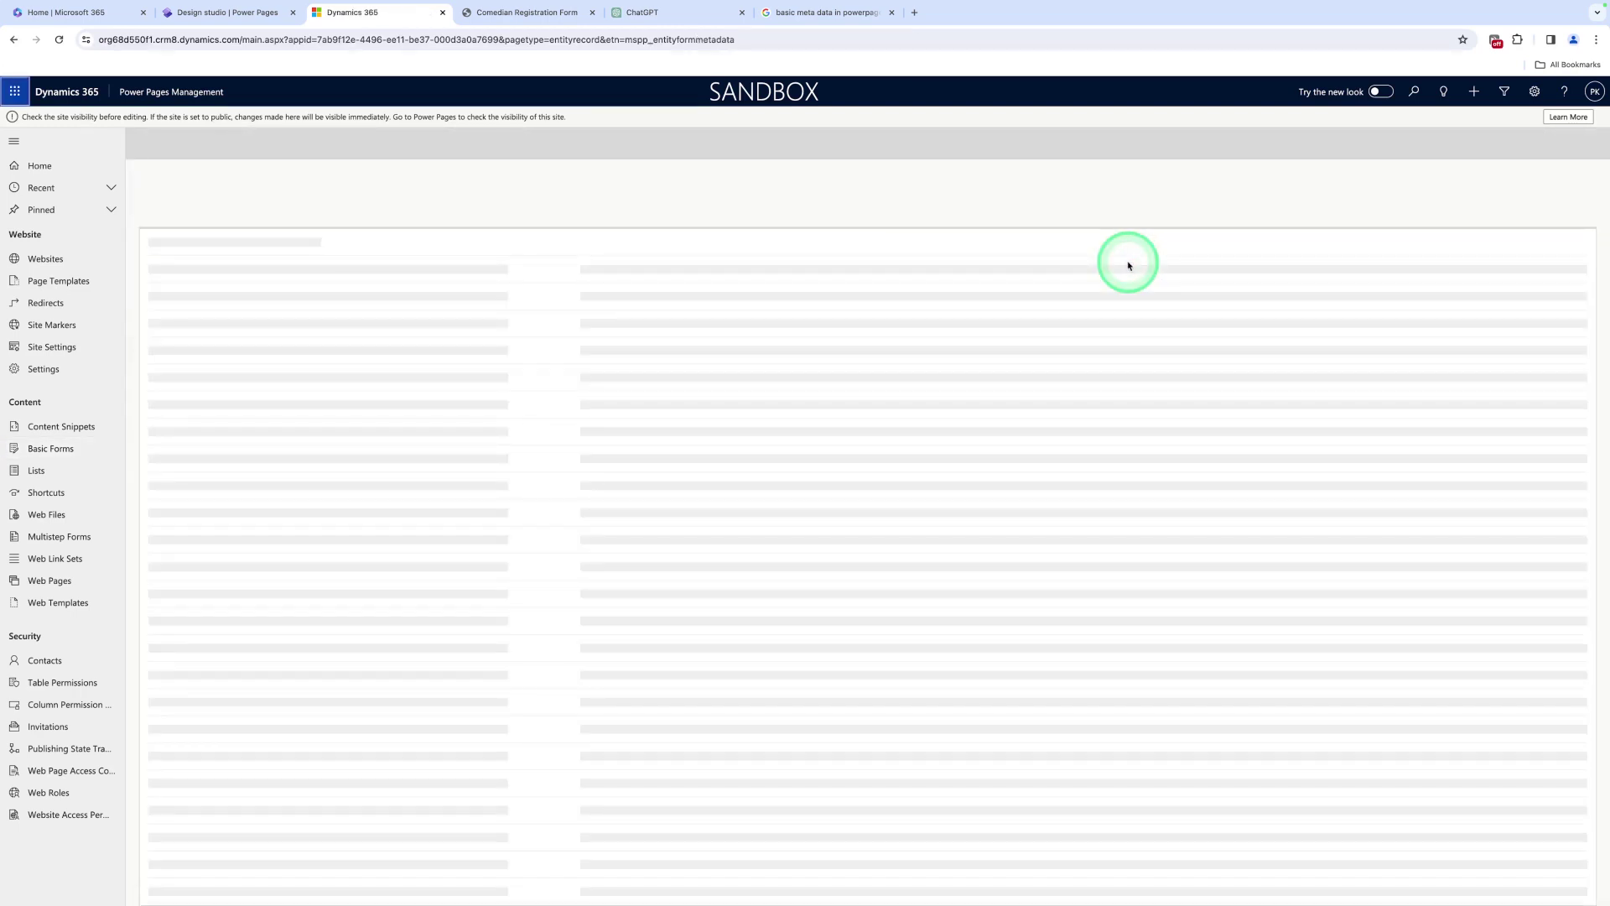
left_click(413, 276)
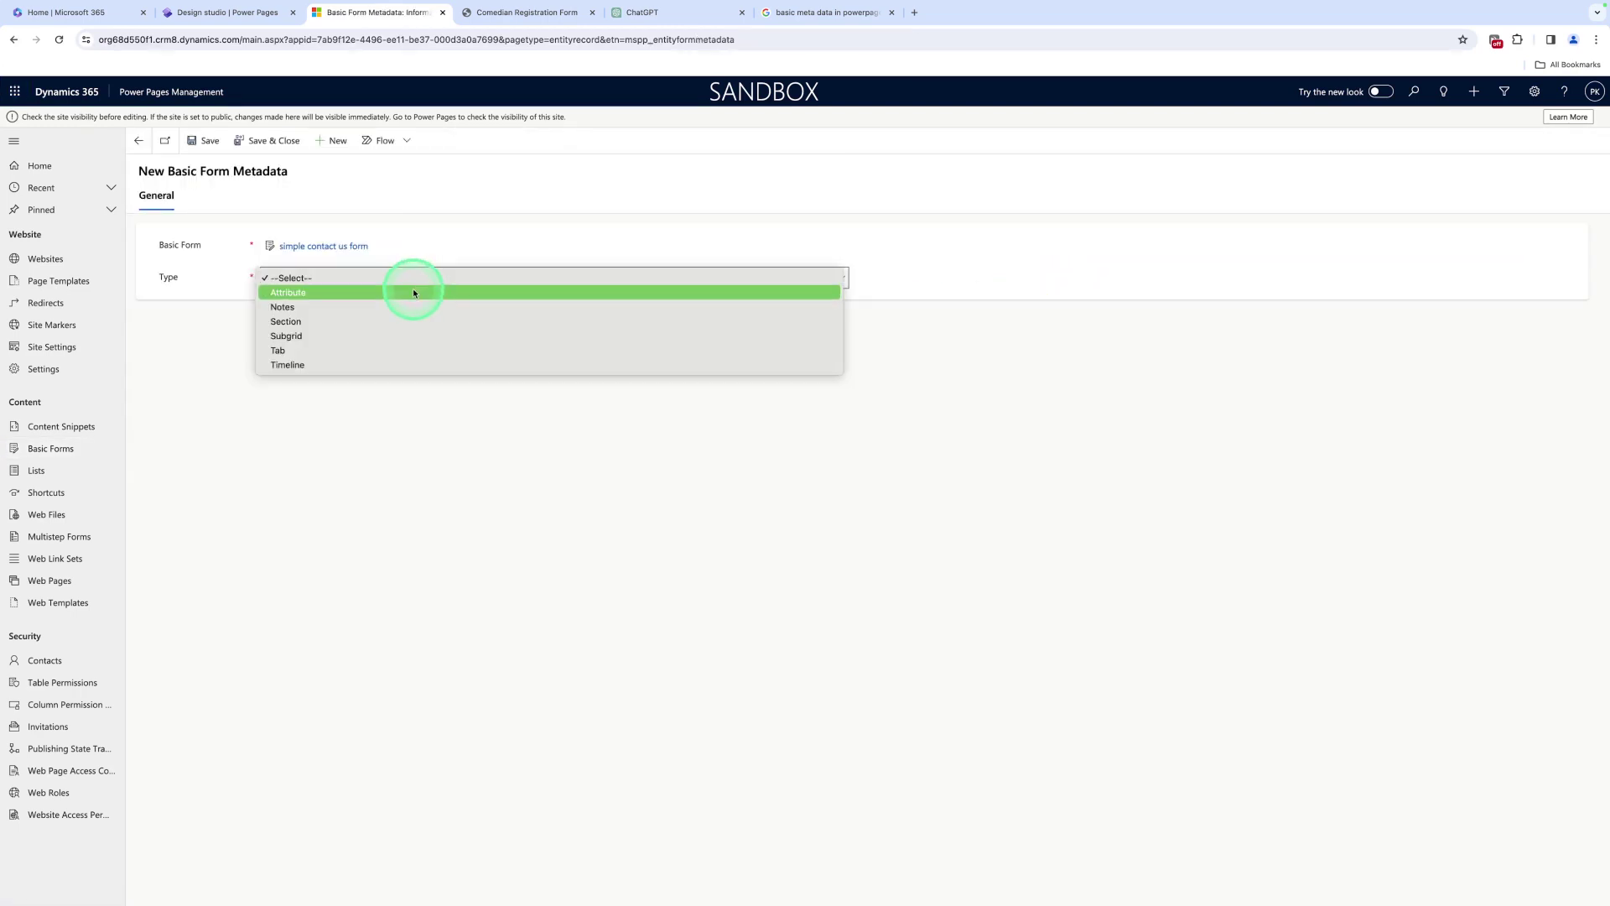
left_click(414, 292)
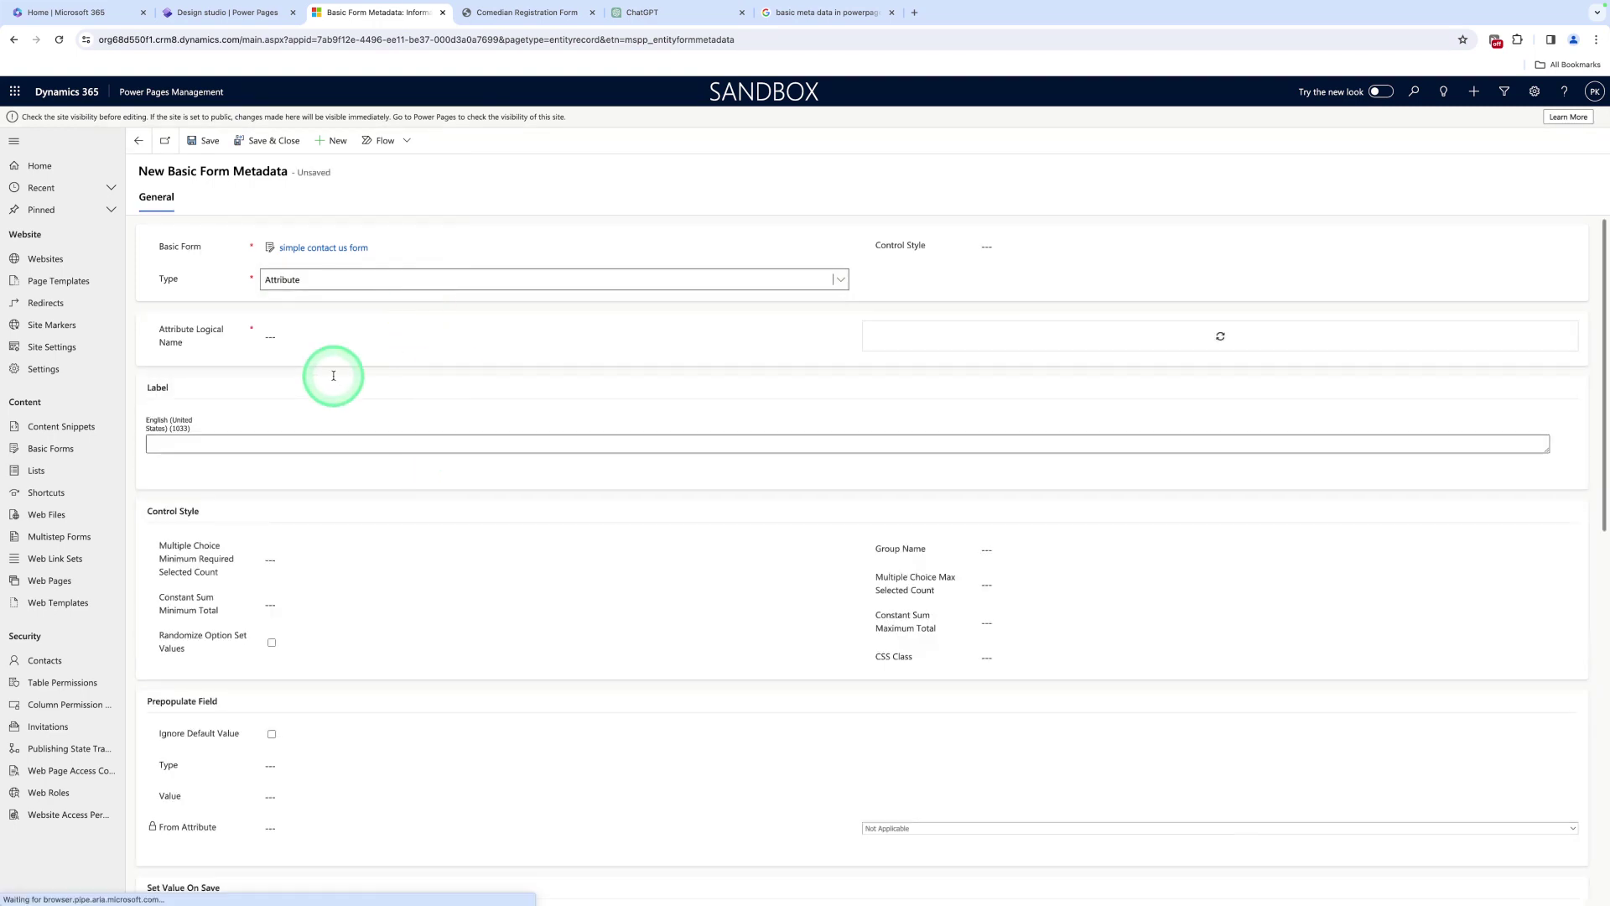
left_click(920, 335)
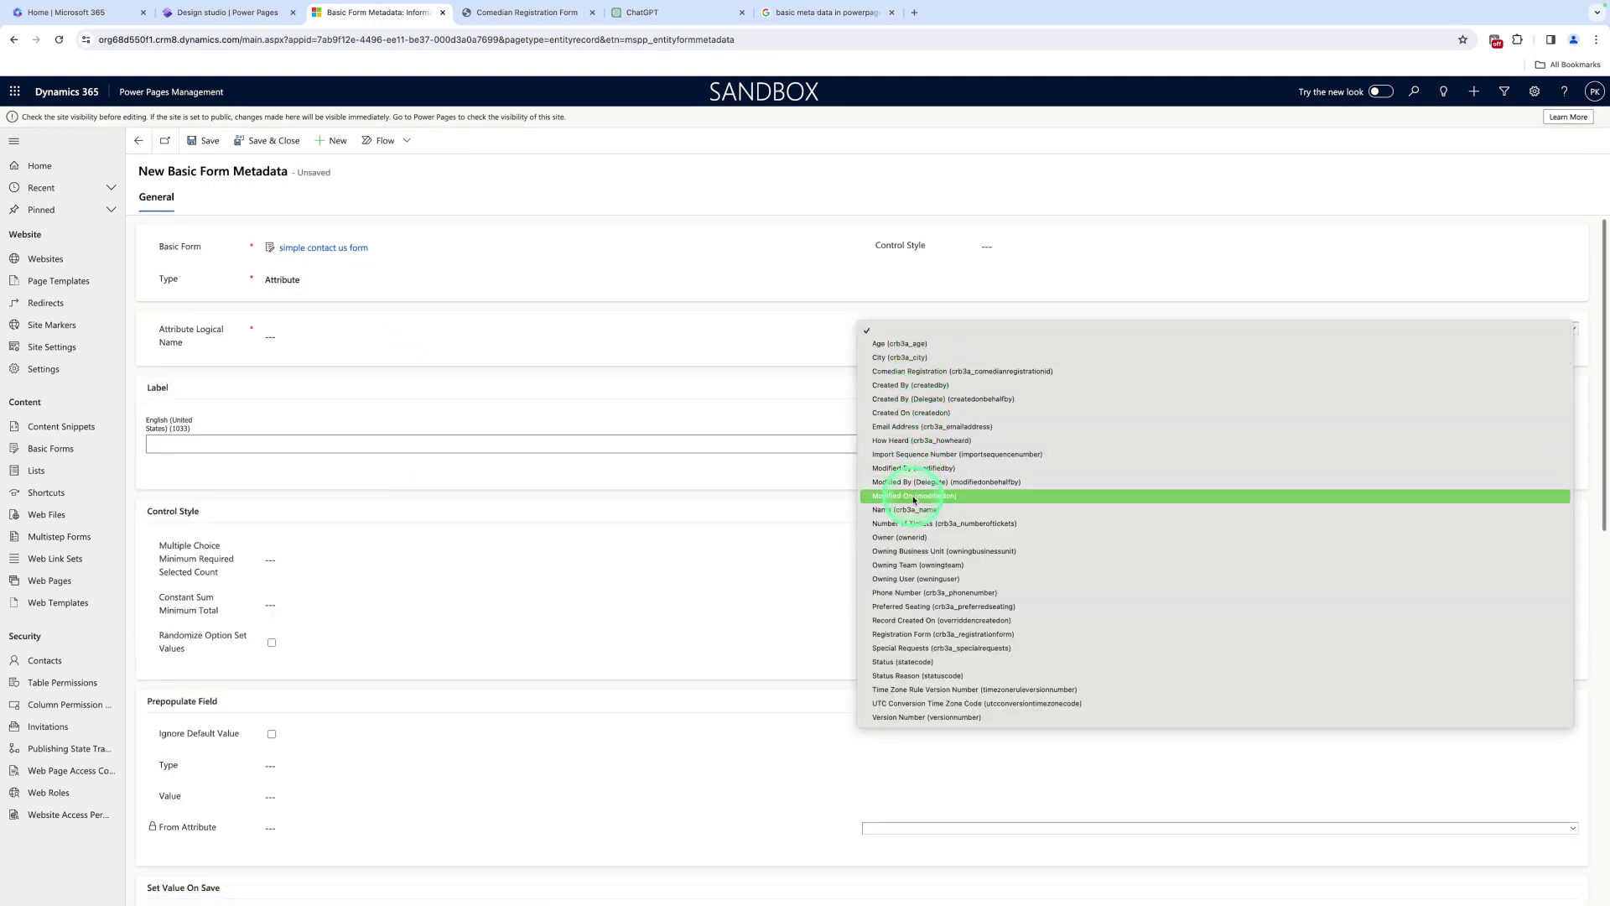
left_click(909, 594)
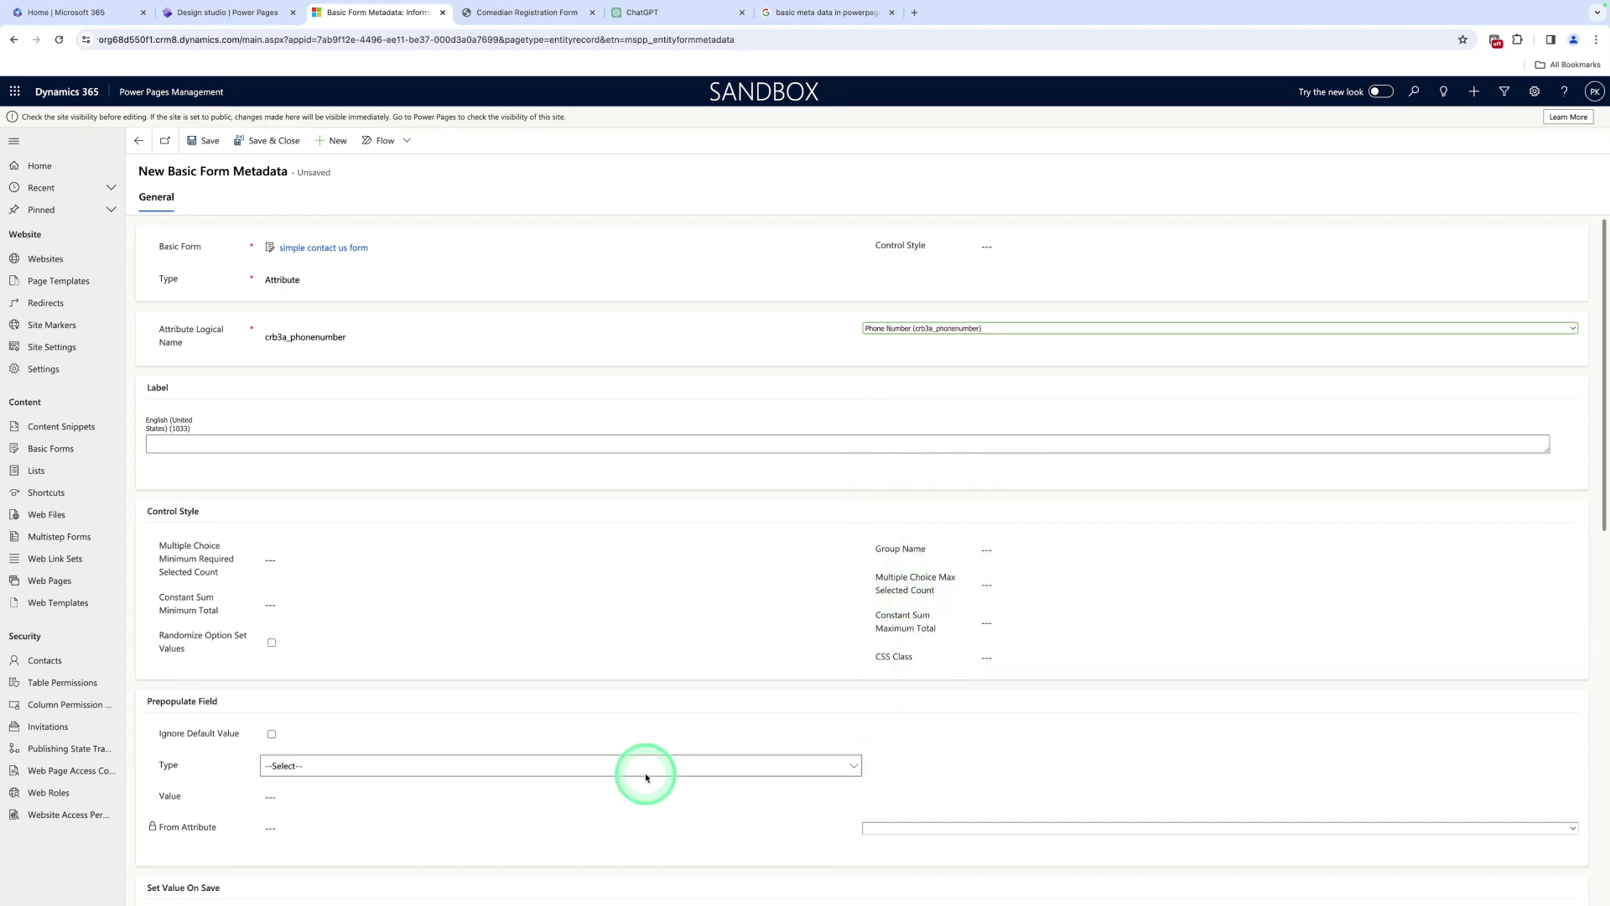
scroll(639, 772, "down", 5)
scroll(541, 793, "down", 8)
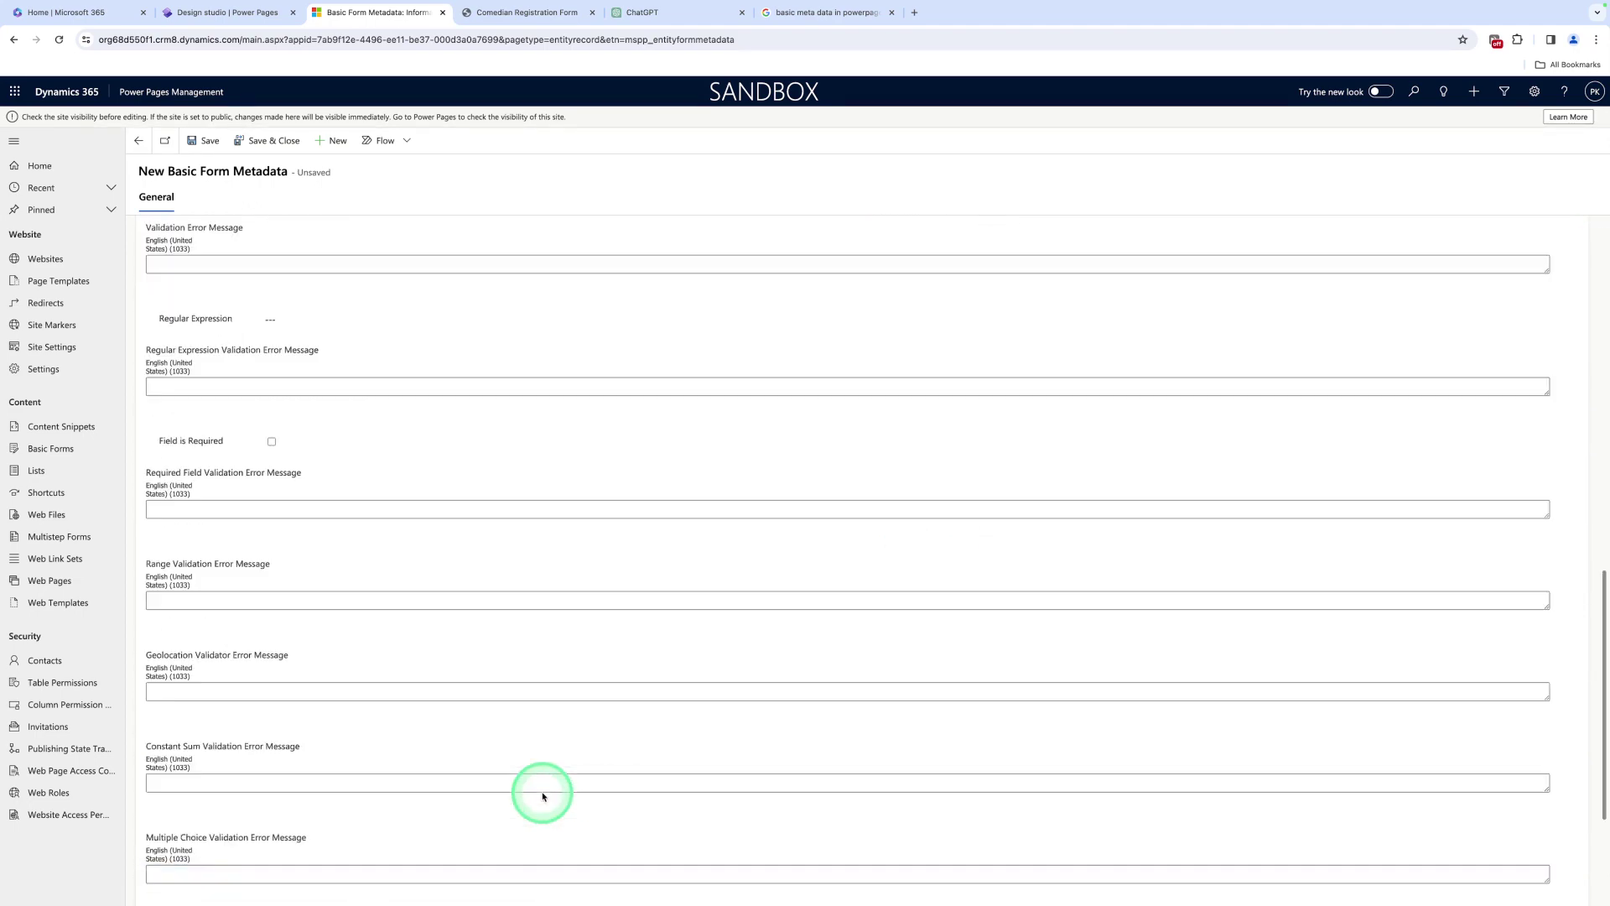
scroll(349, 449, "up", 2)
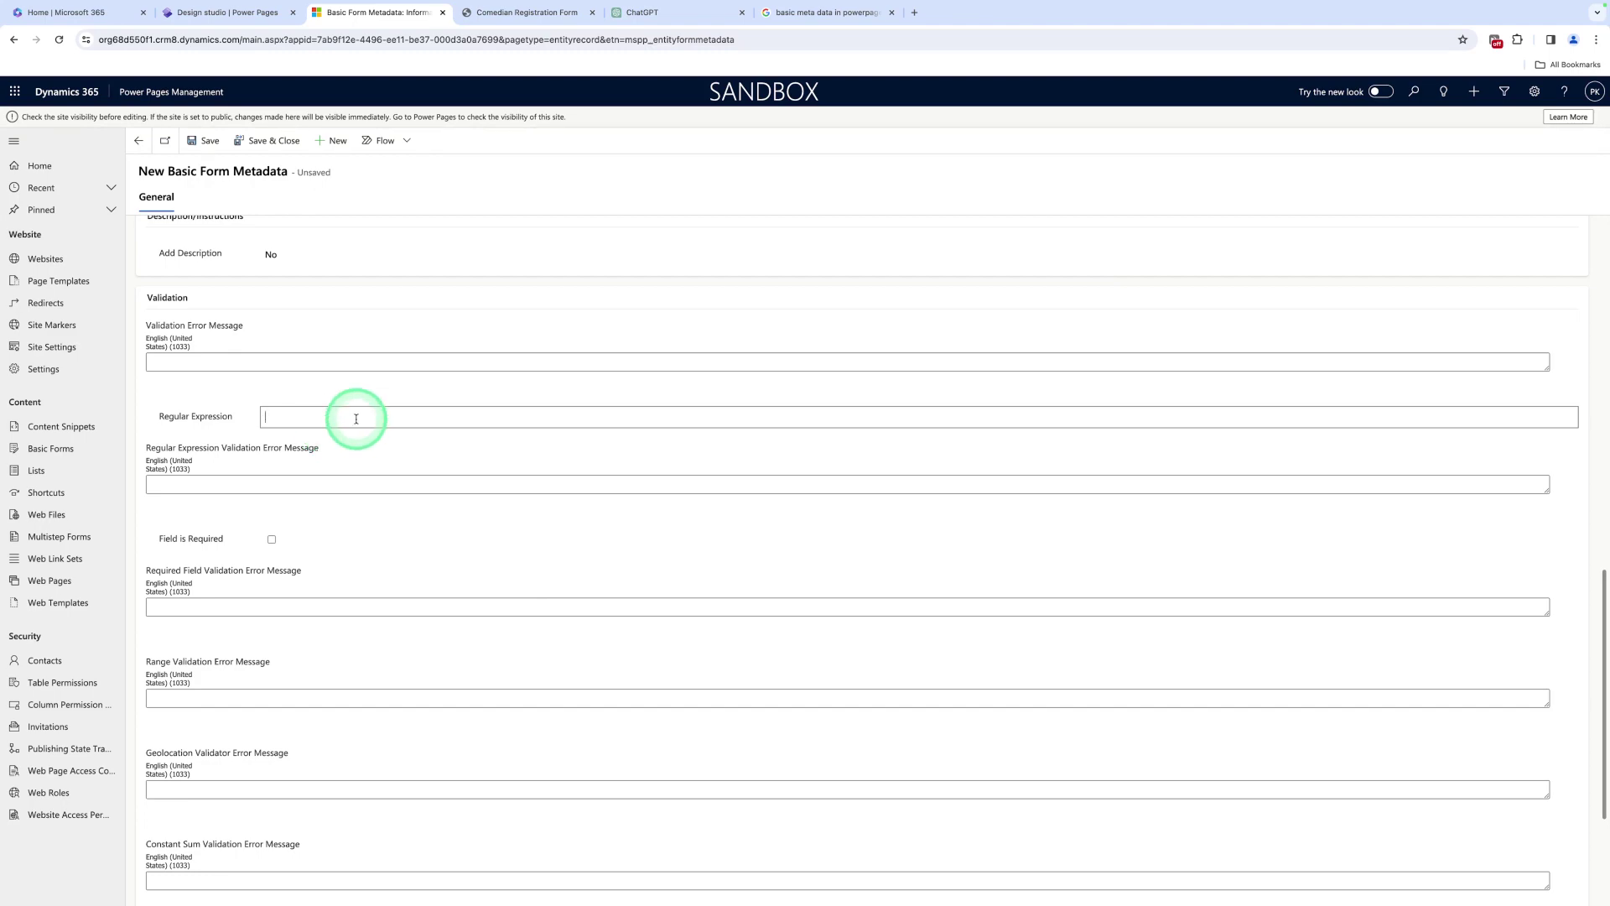
Copy the phone pattern ^[6-9]\d{9}$ from the notes and return to the metadata record
left_click(692, 890)
left_click(869, 876)
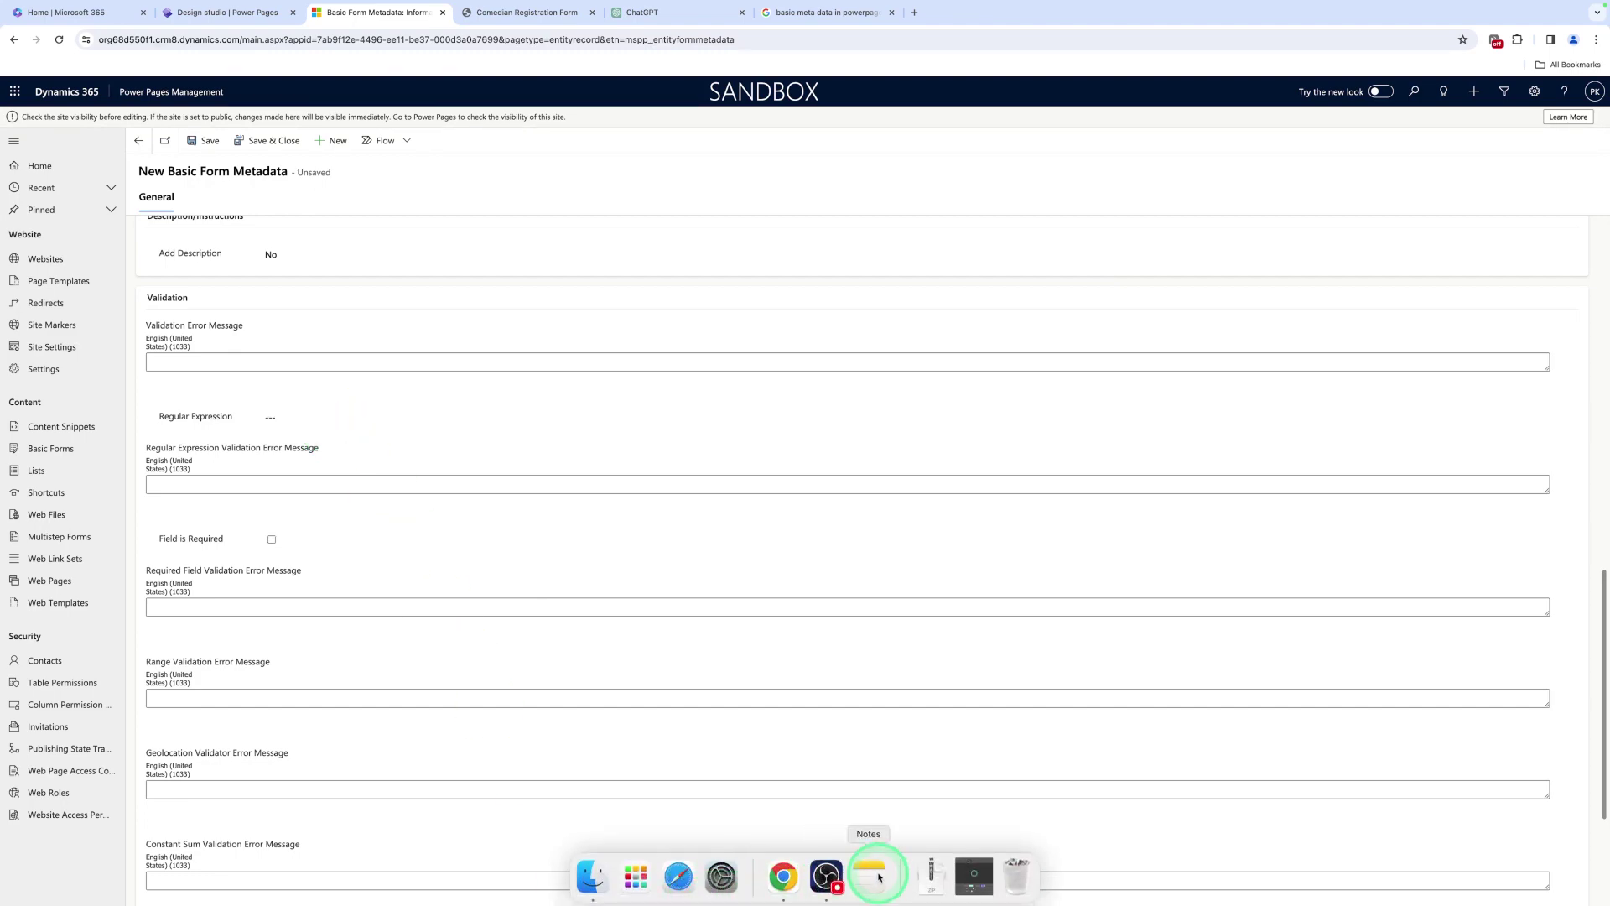
left_click(828, 540)
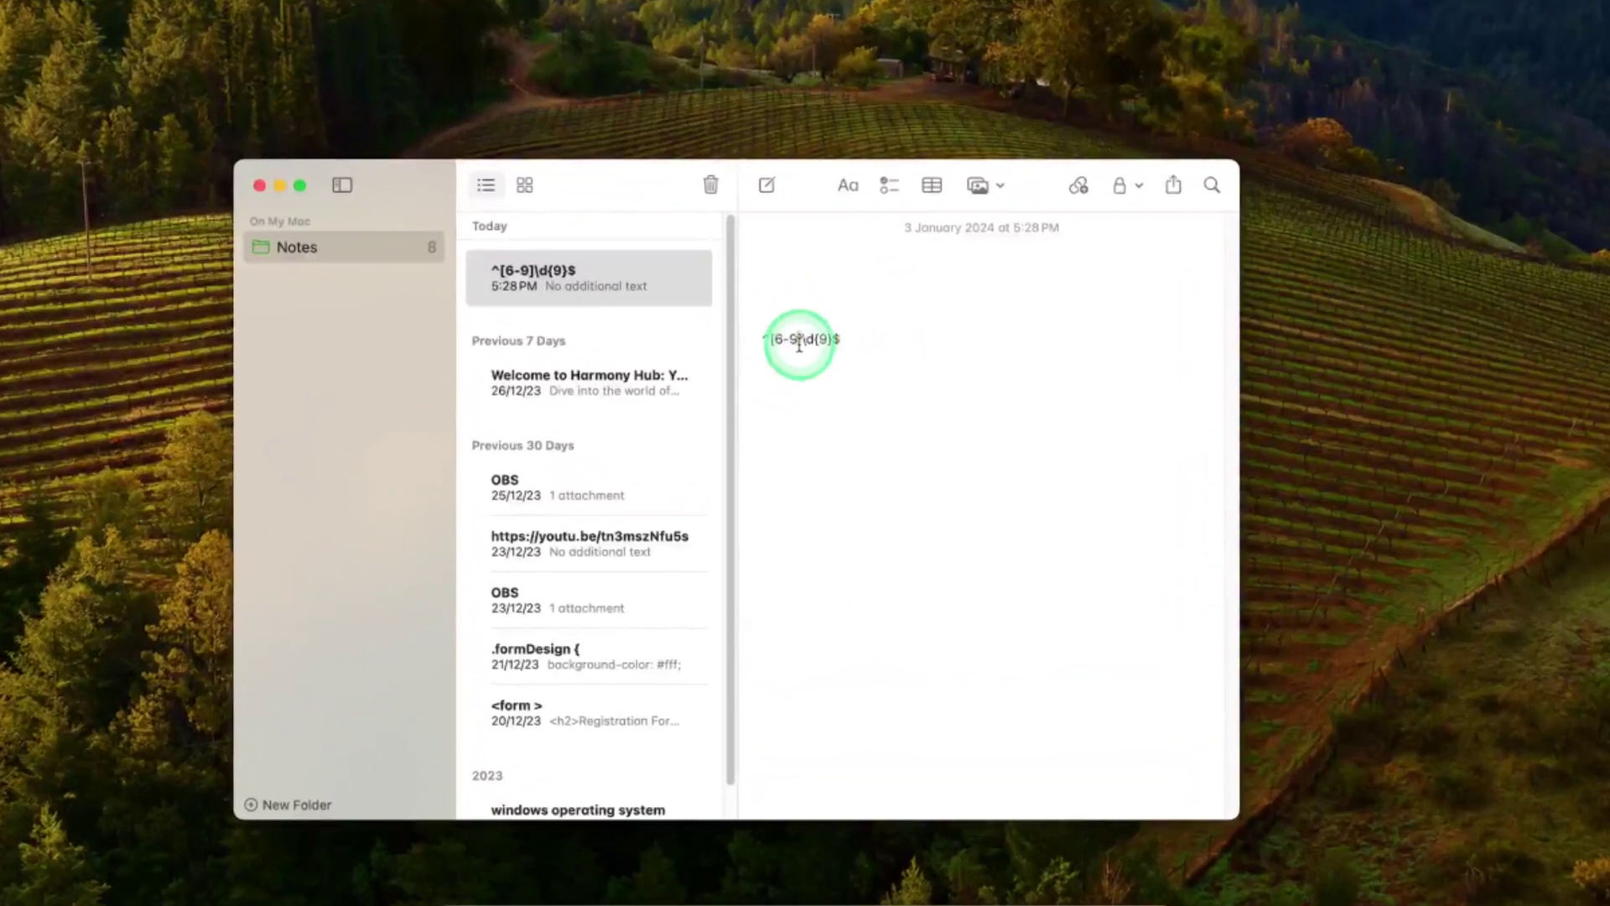
triple_click(801, 501)
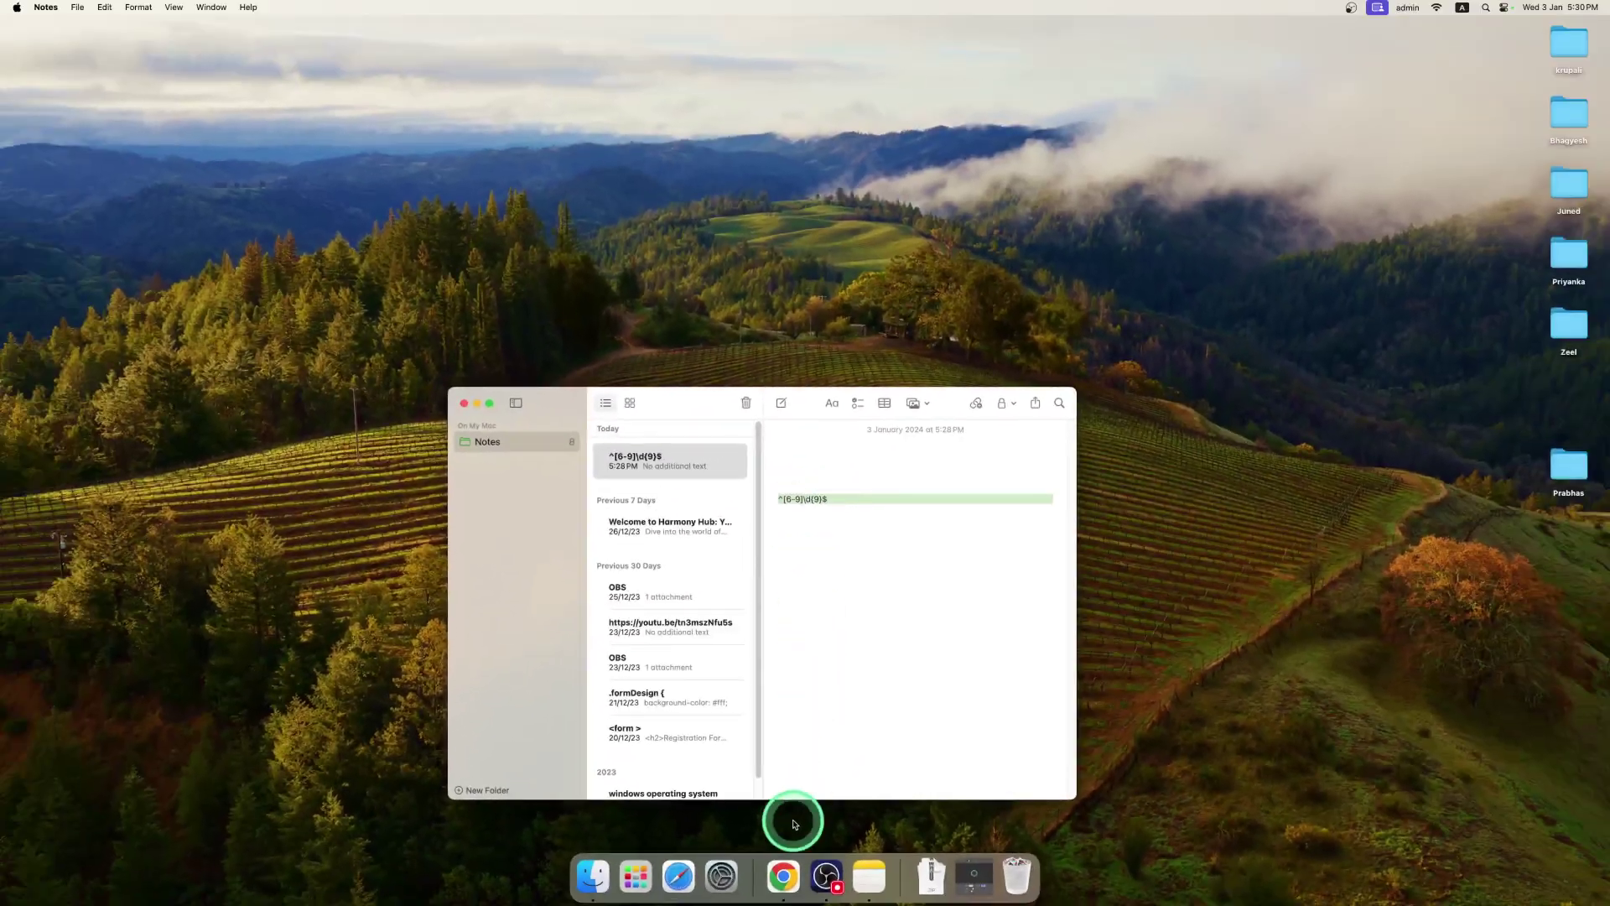
left_click(784, 876)
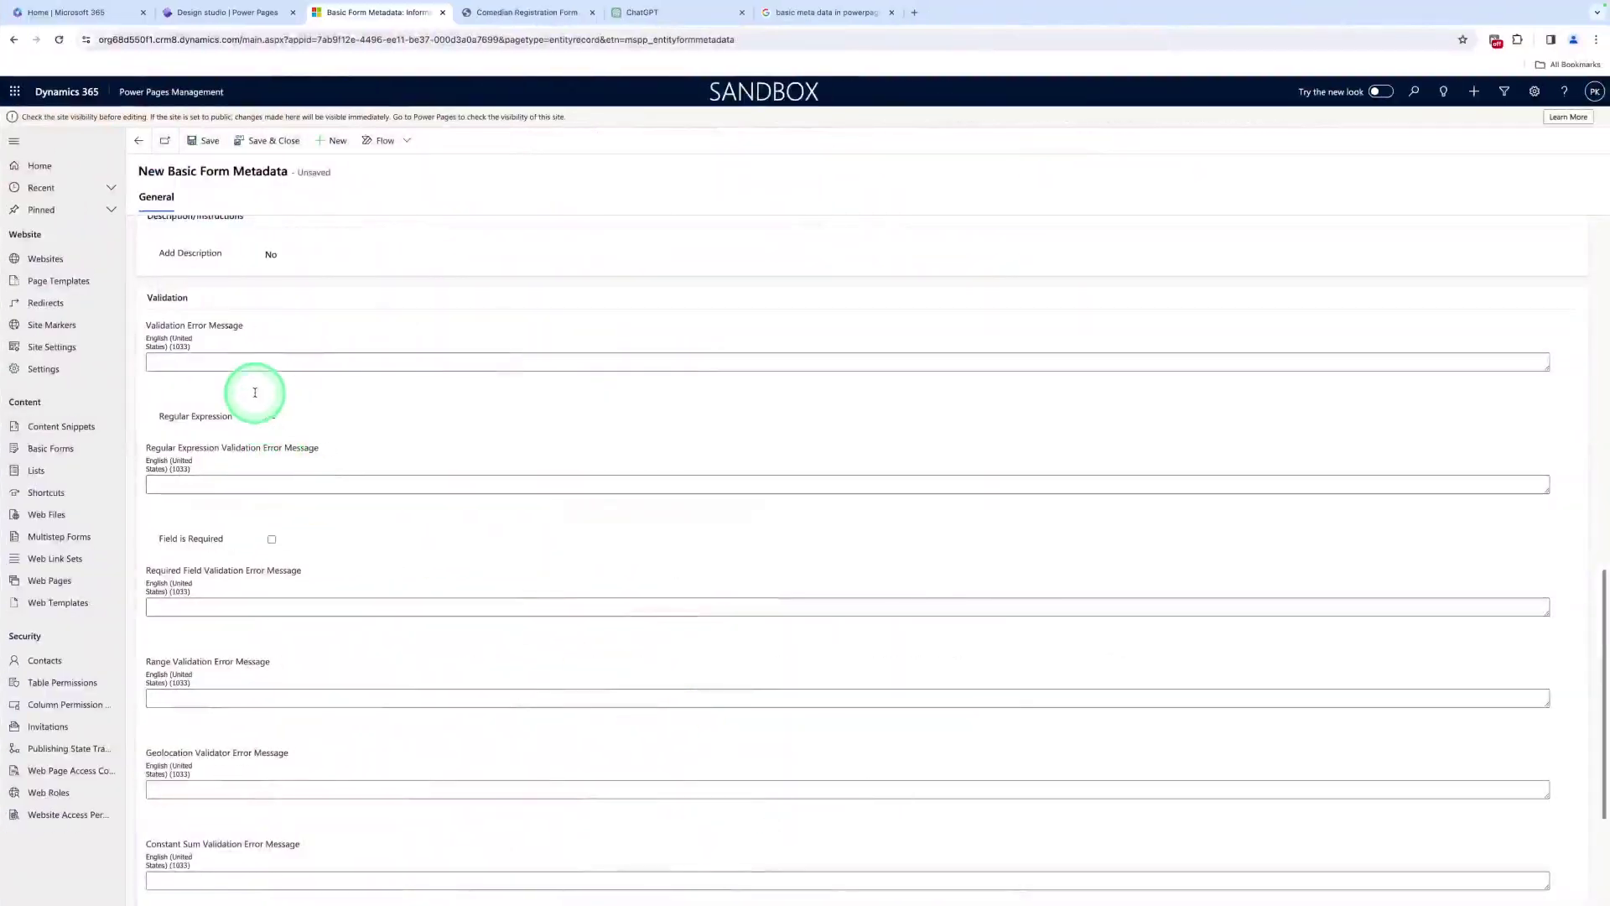
Paste ^[6-9]\d{9}$ into Regular Expression, make Phone Number required, and save and close the record
left_click(294, 417)
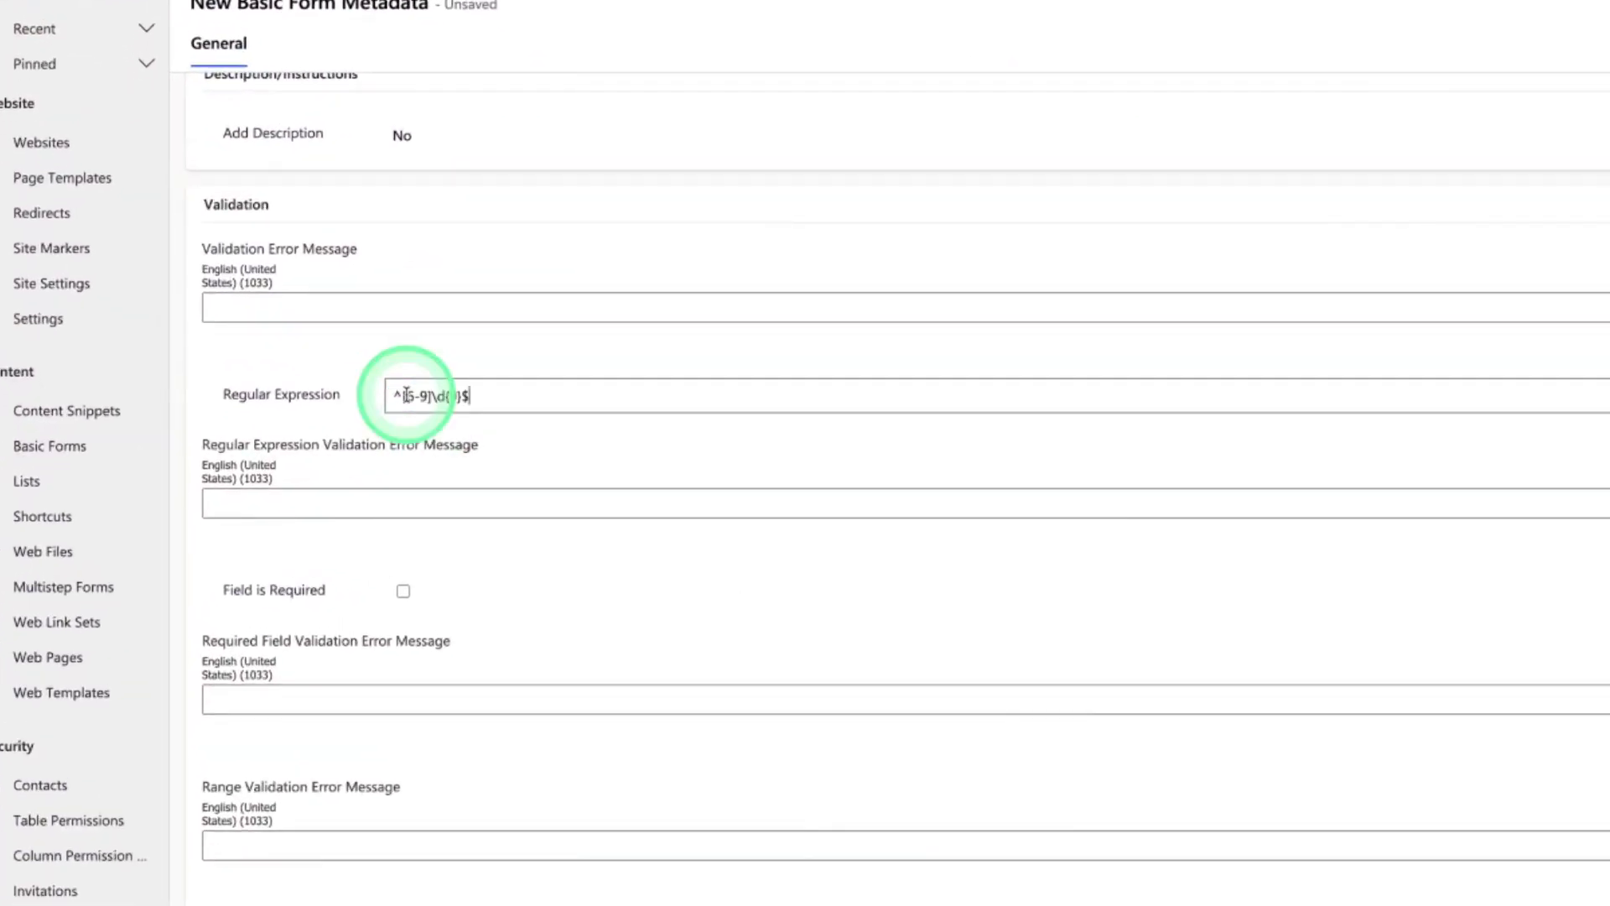
left_click(403, 592)
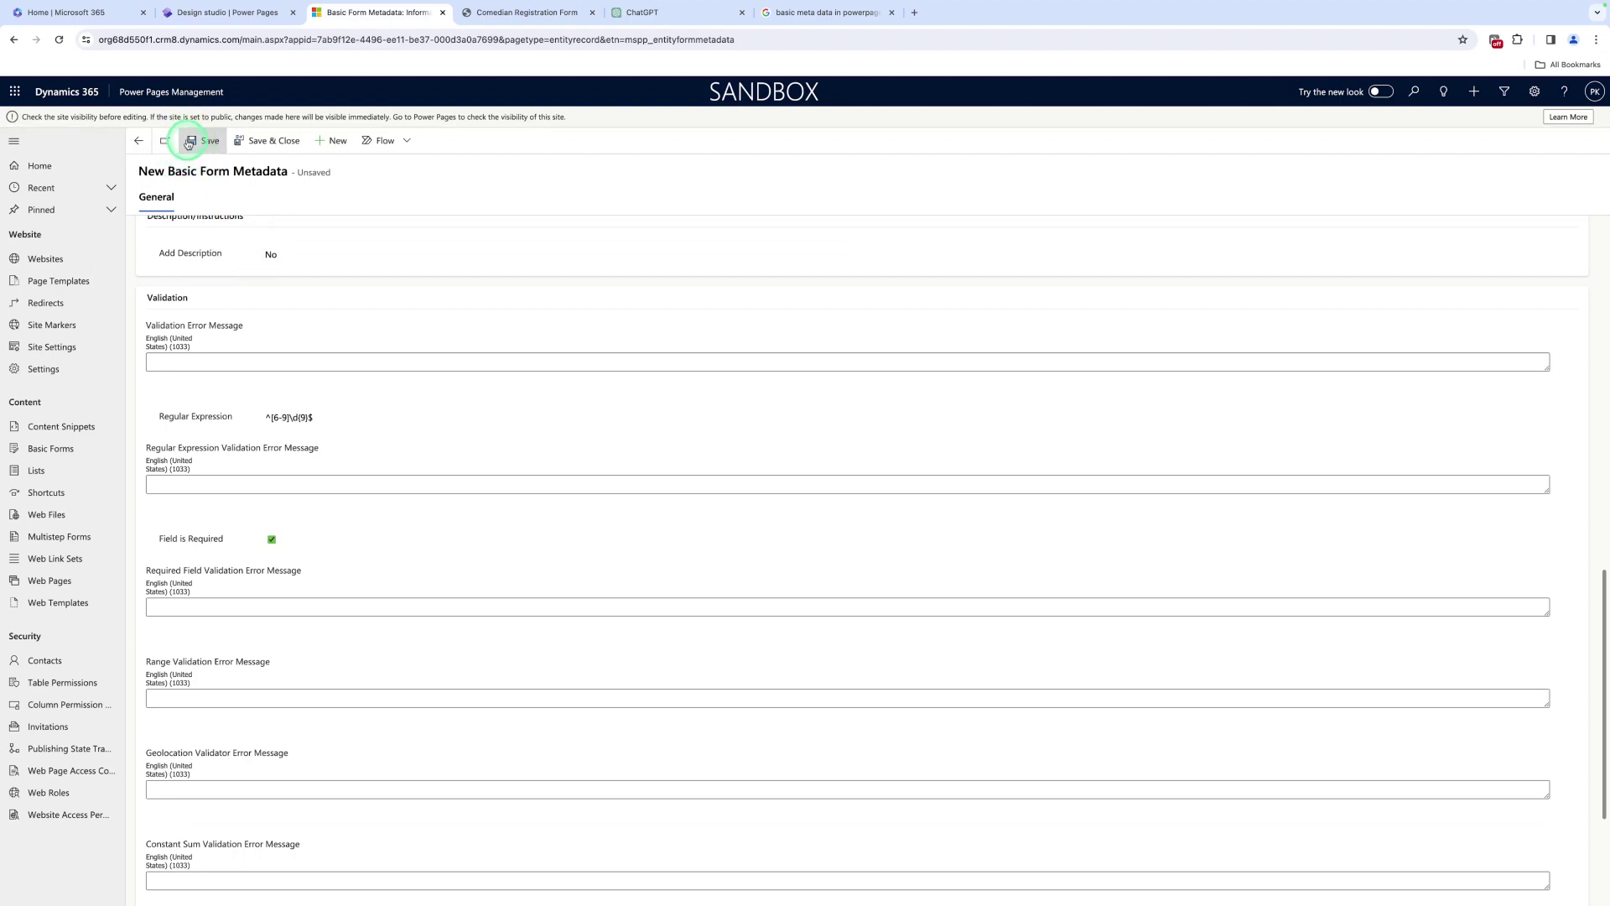
left_click(189, 143)
left_click(269, 142)
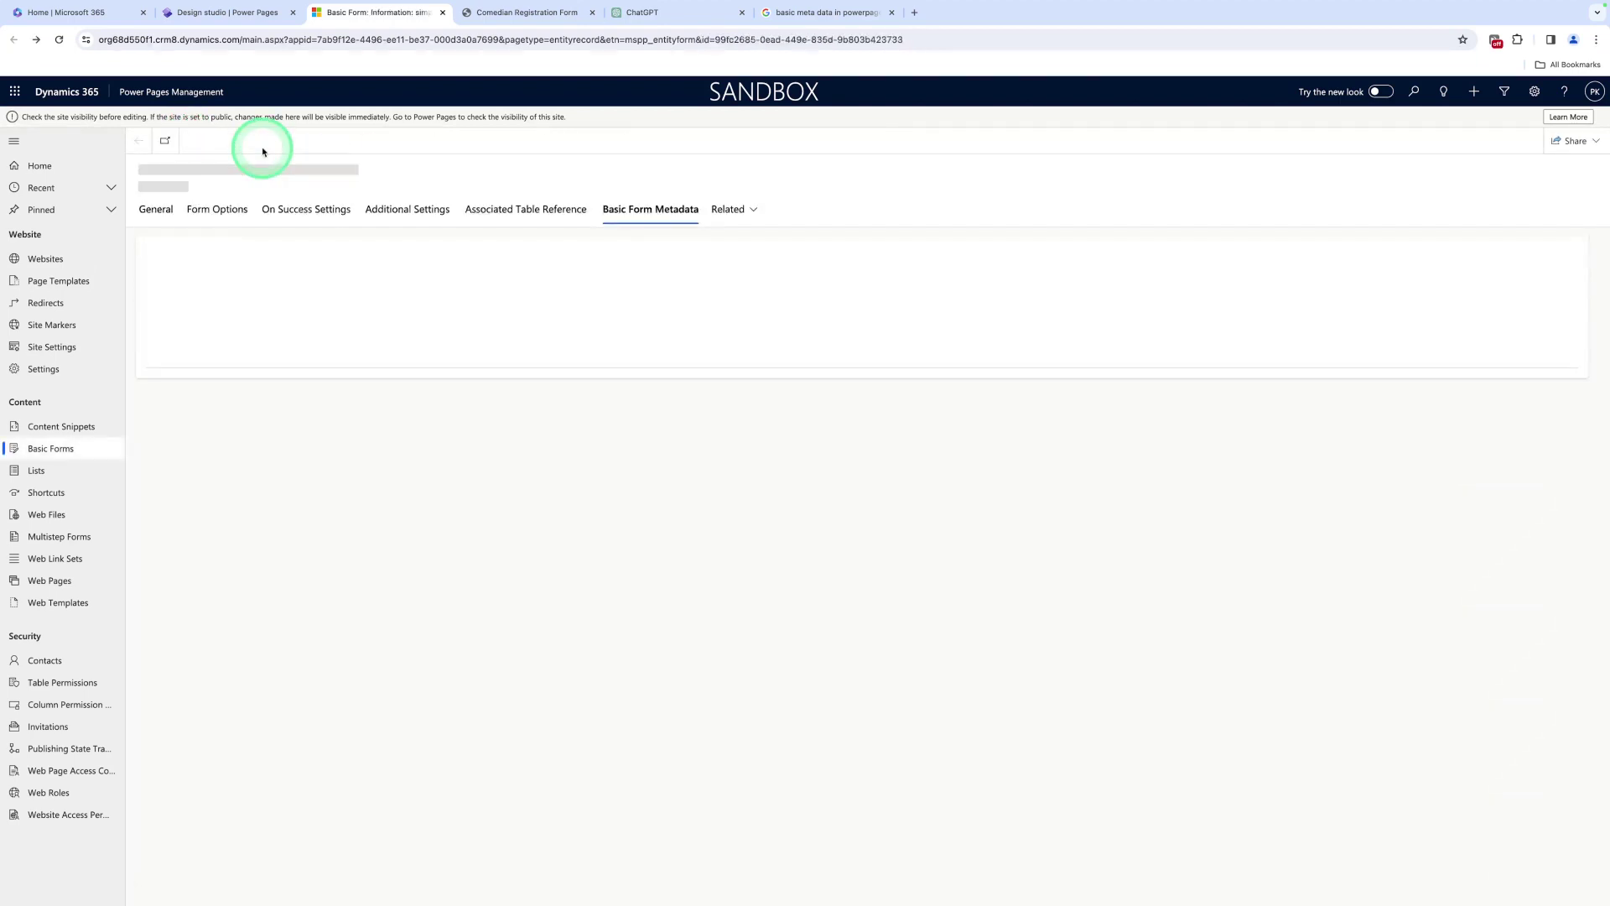
left_click(239, 335)
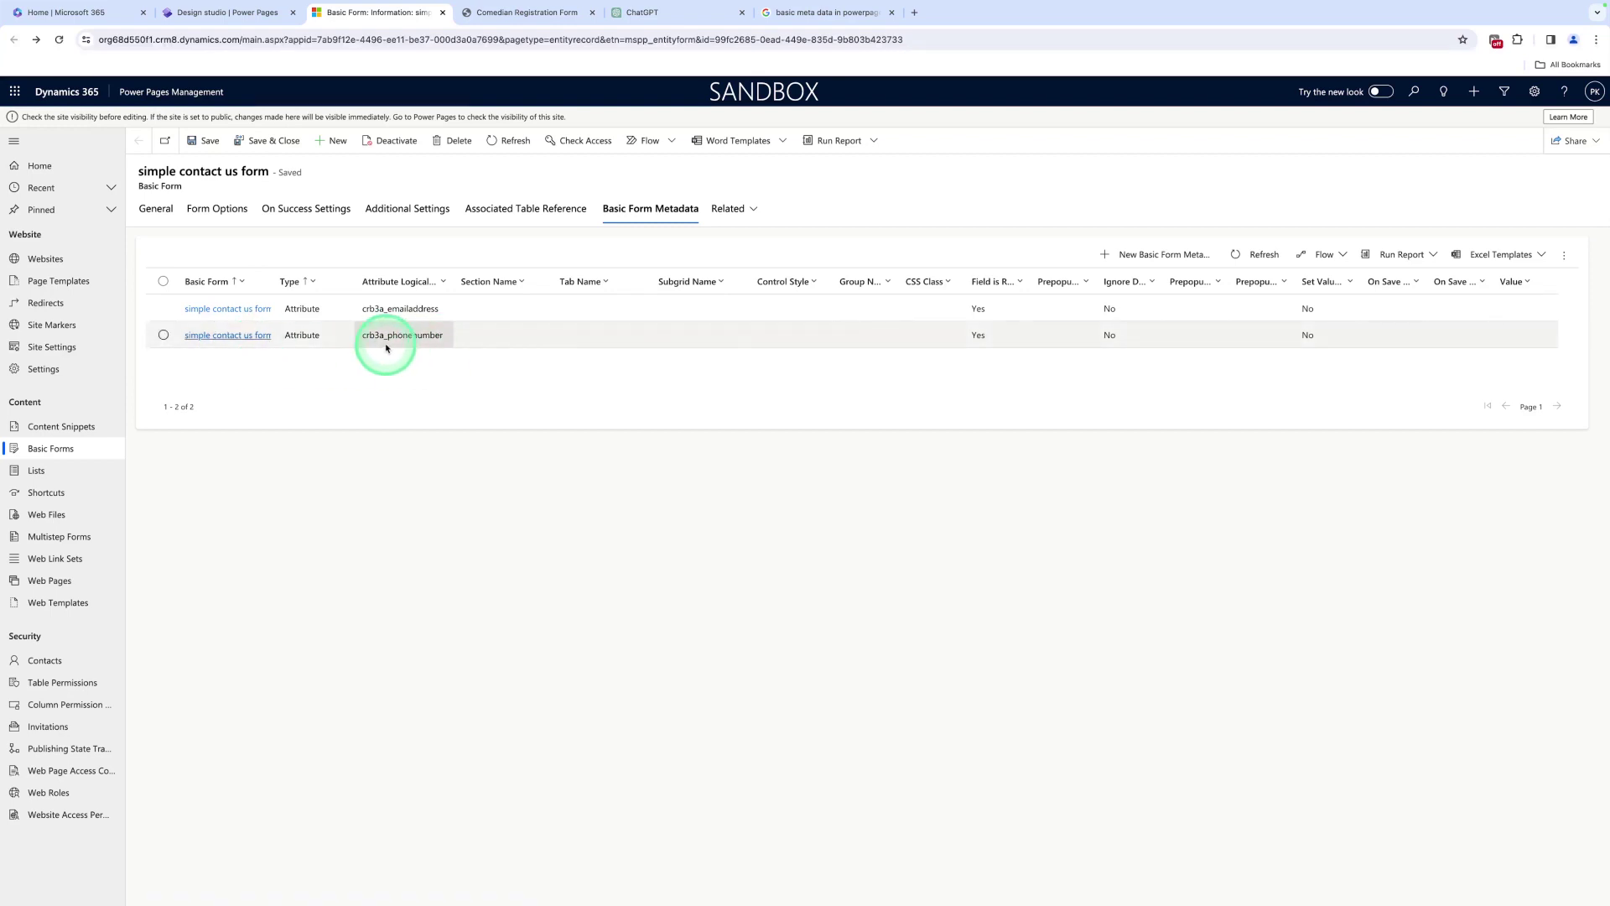
left_click(252, 11)
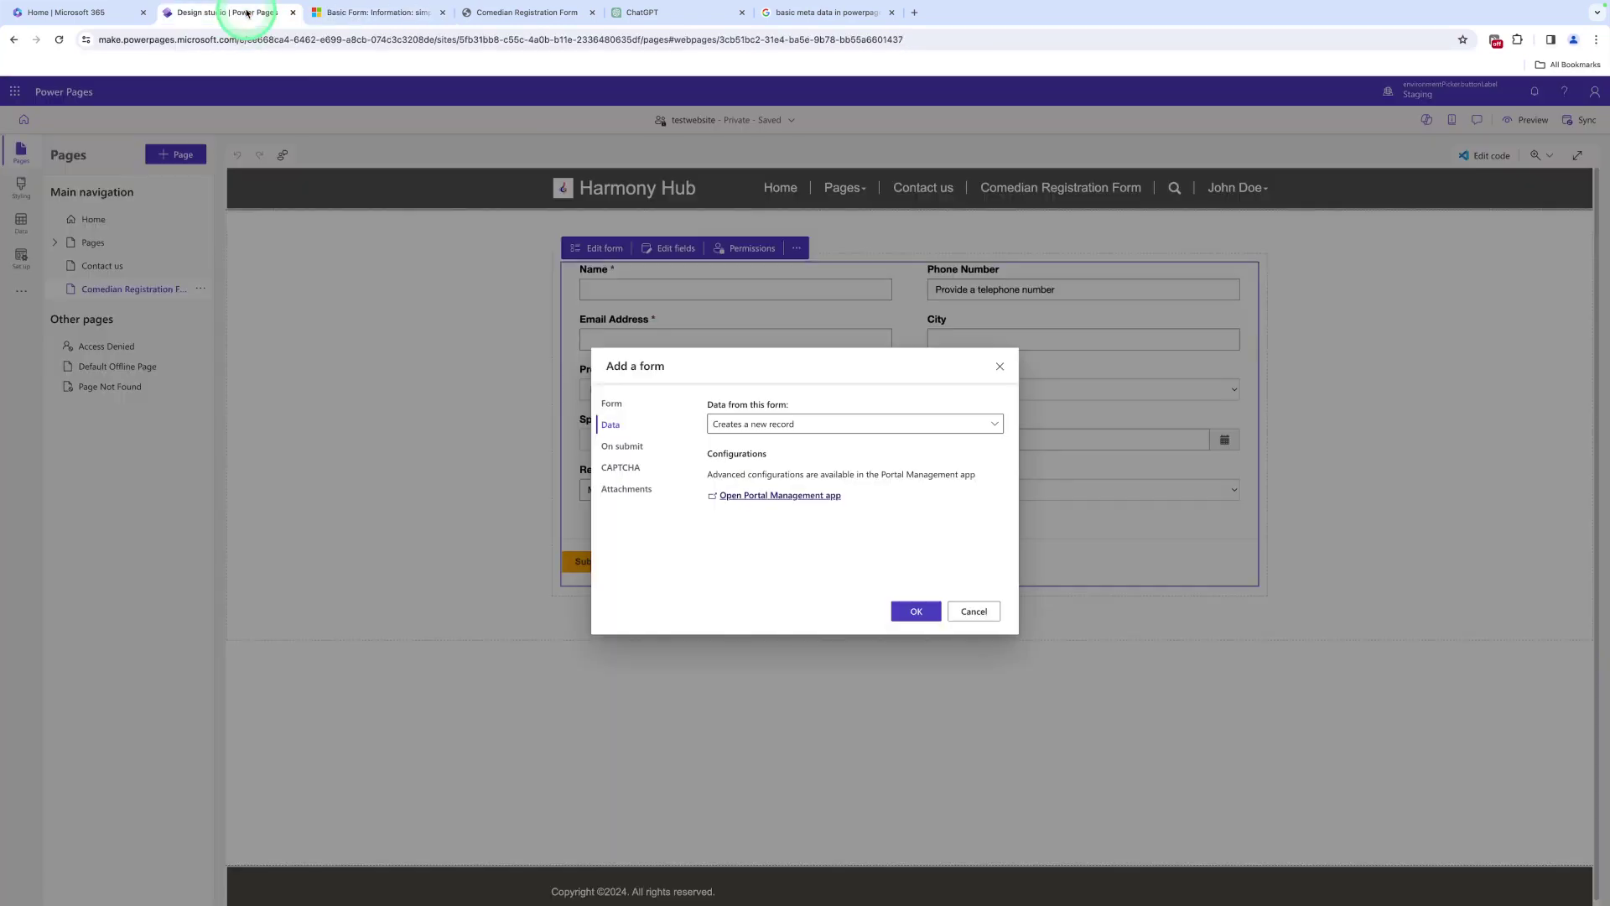
Preview the site at desktop size and submit an overlong phone number to test validation
left_click(509, 340)
left_click(916, 610)
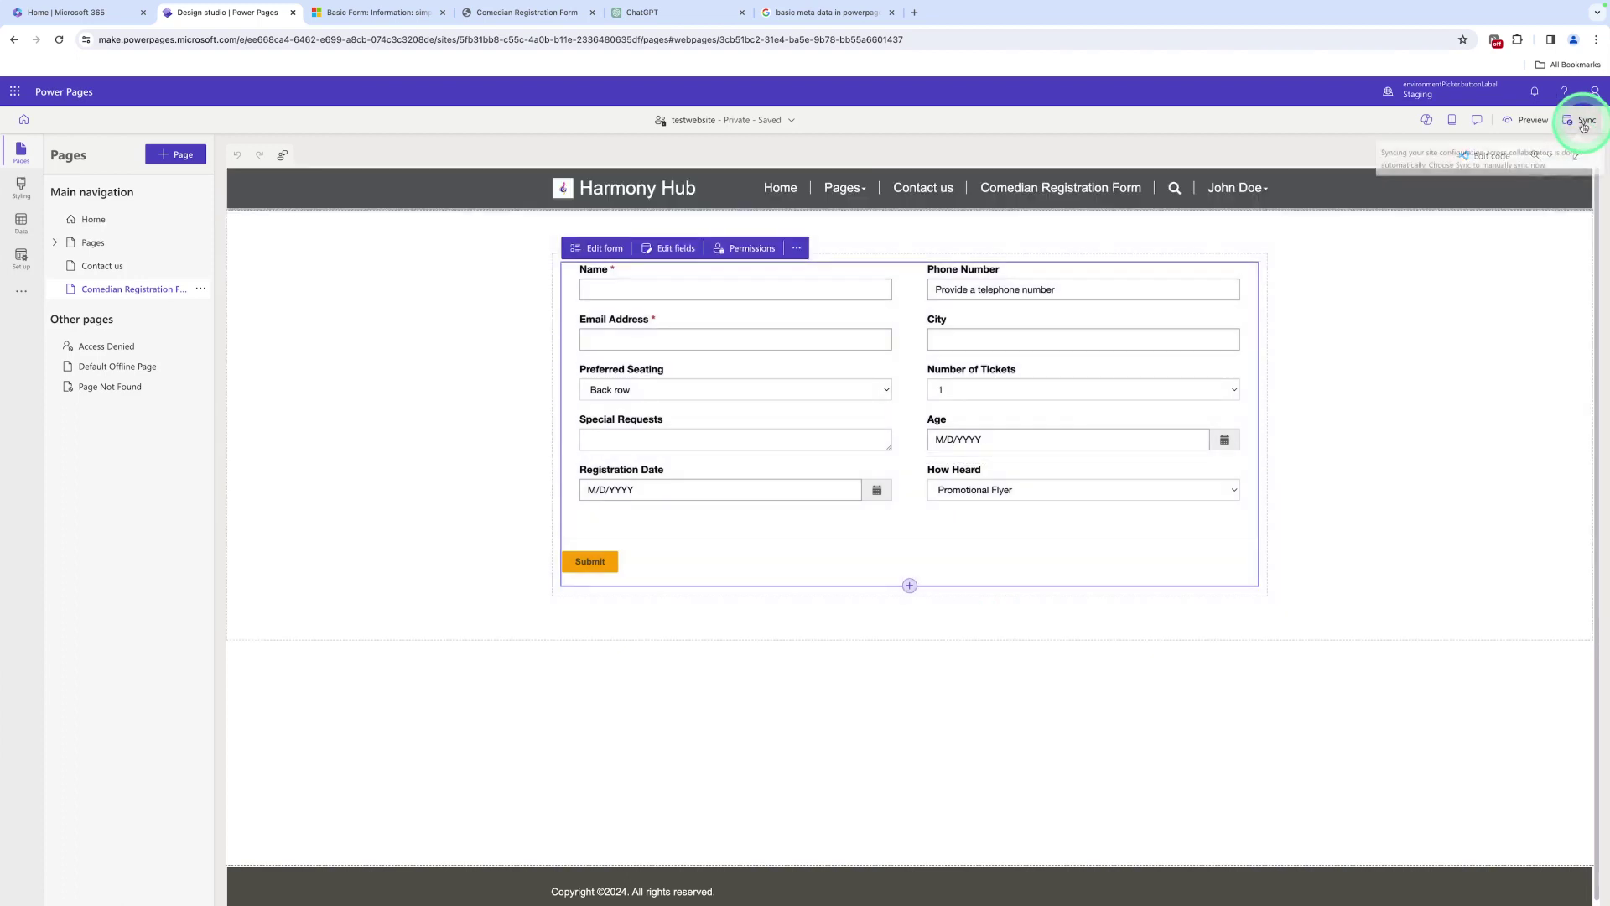
left_click(1520, 122)
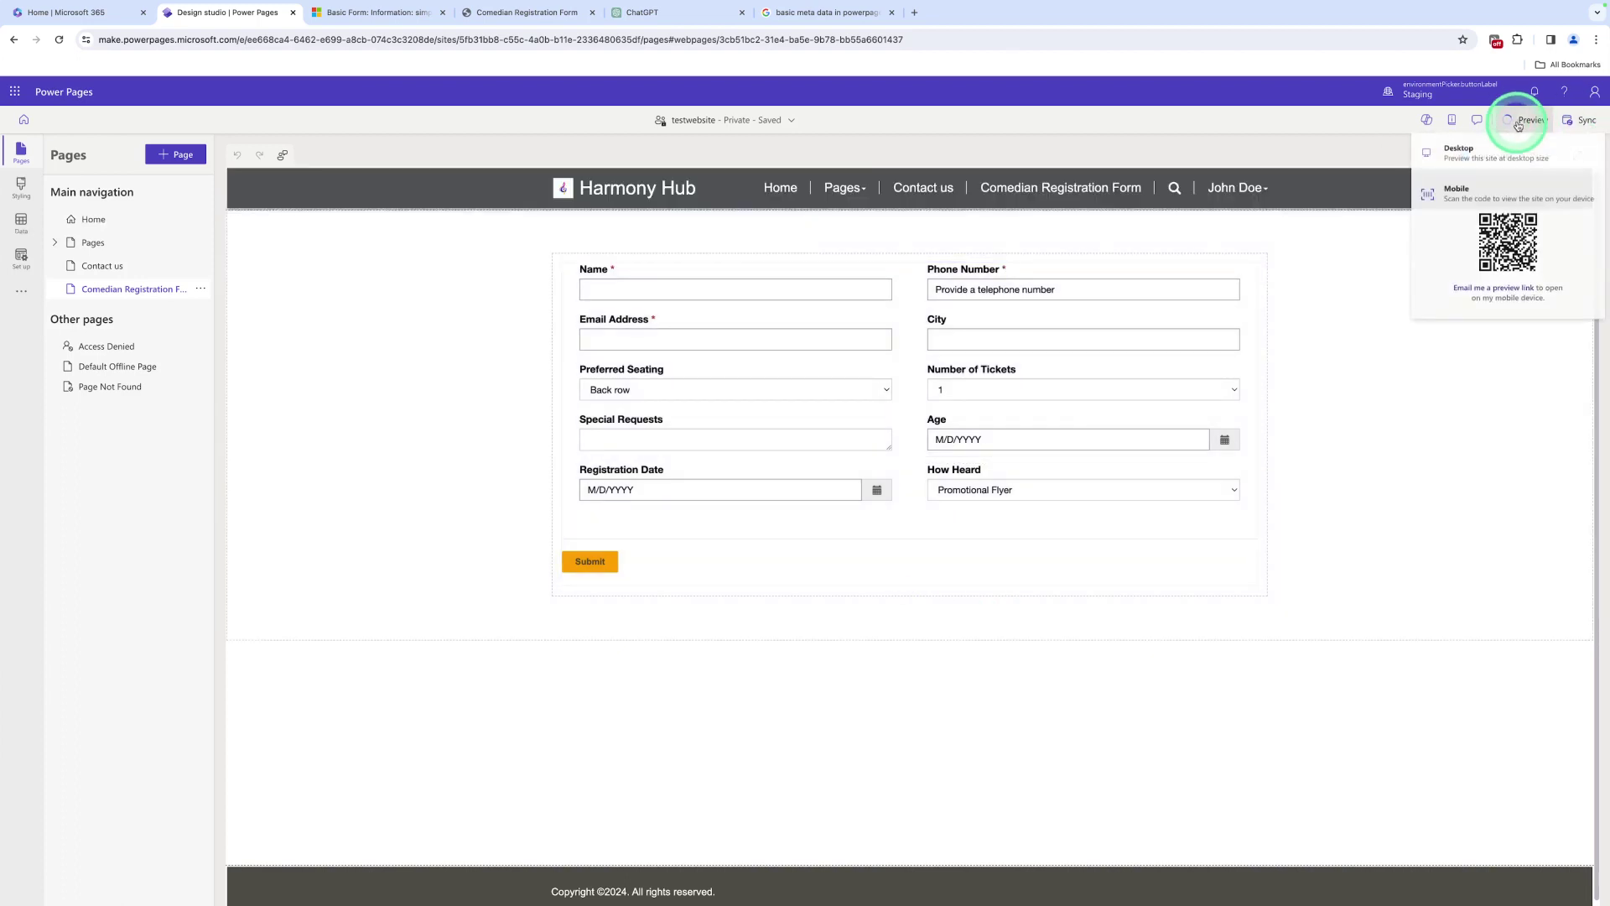
left_click(1482, 156)
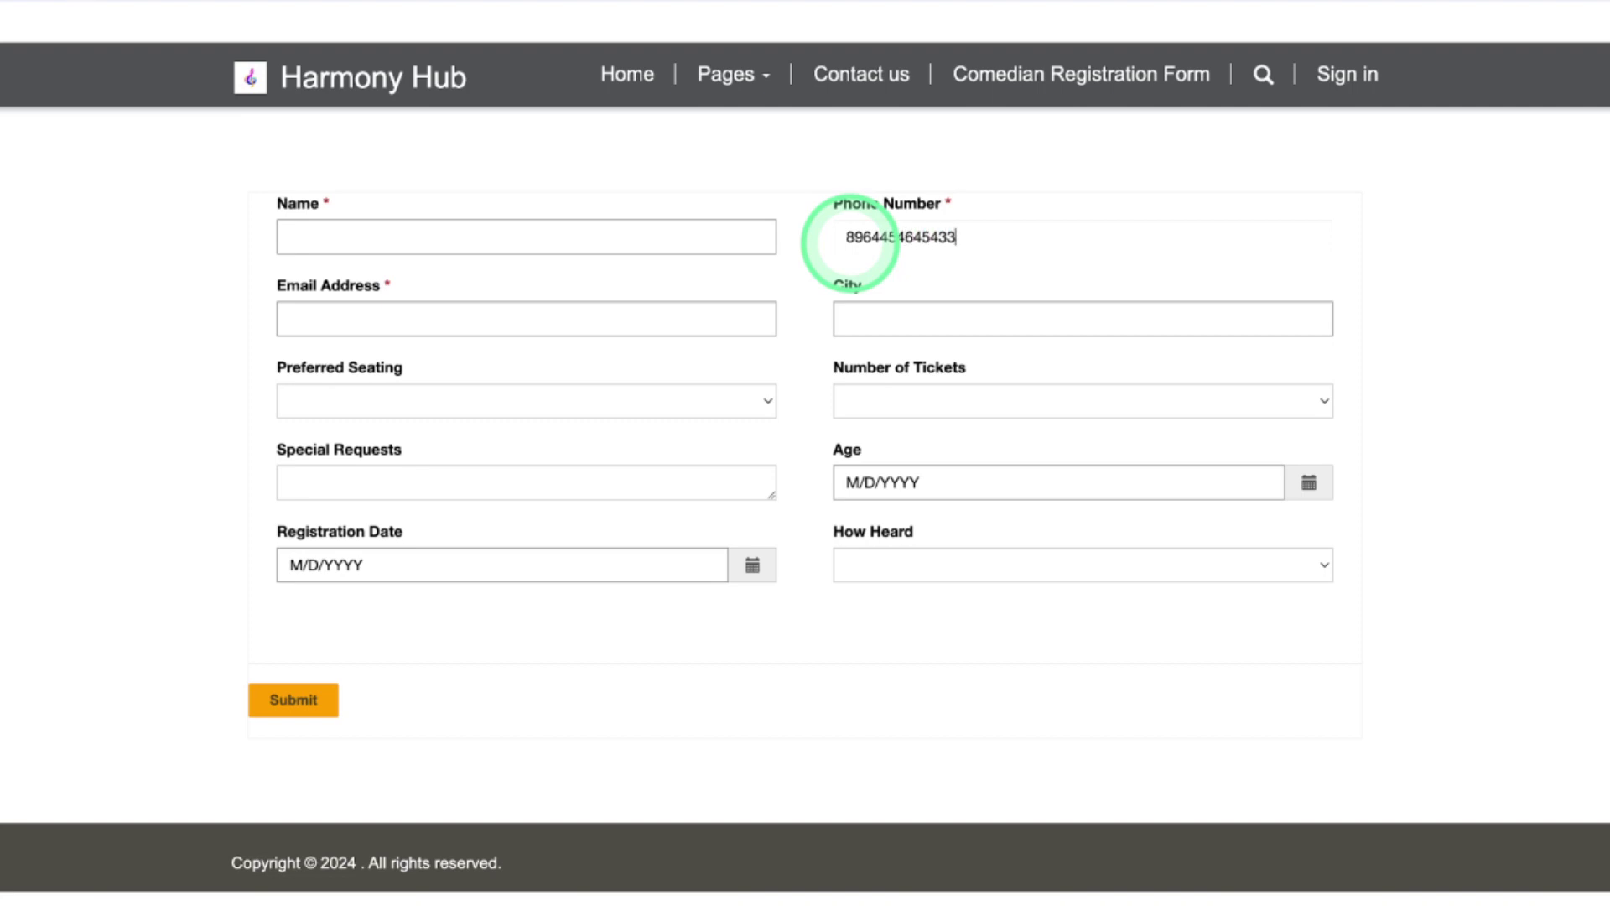
left_click(288, 709)
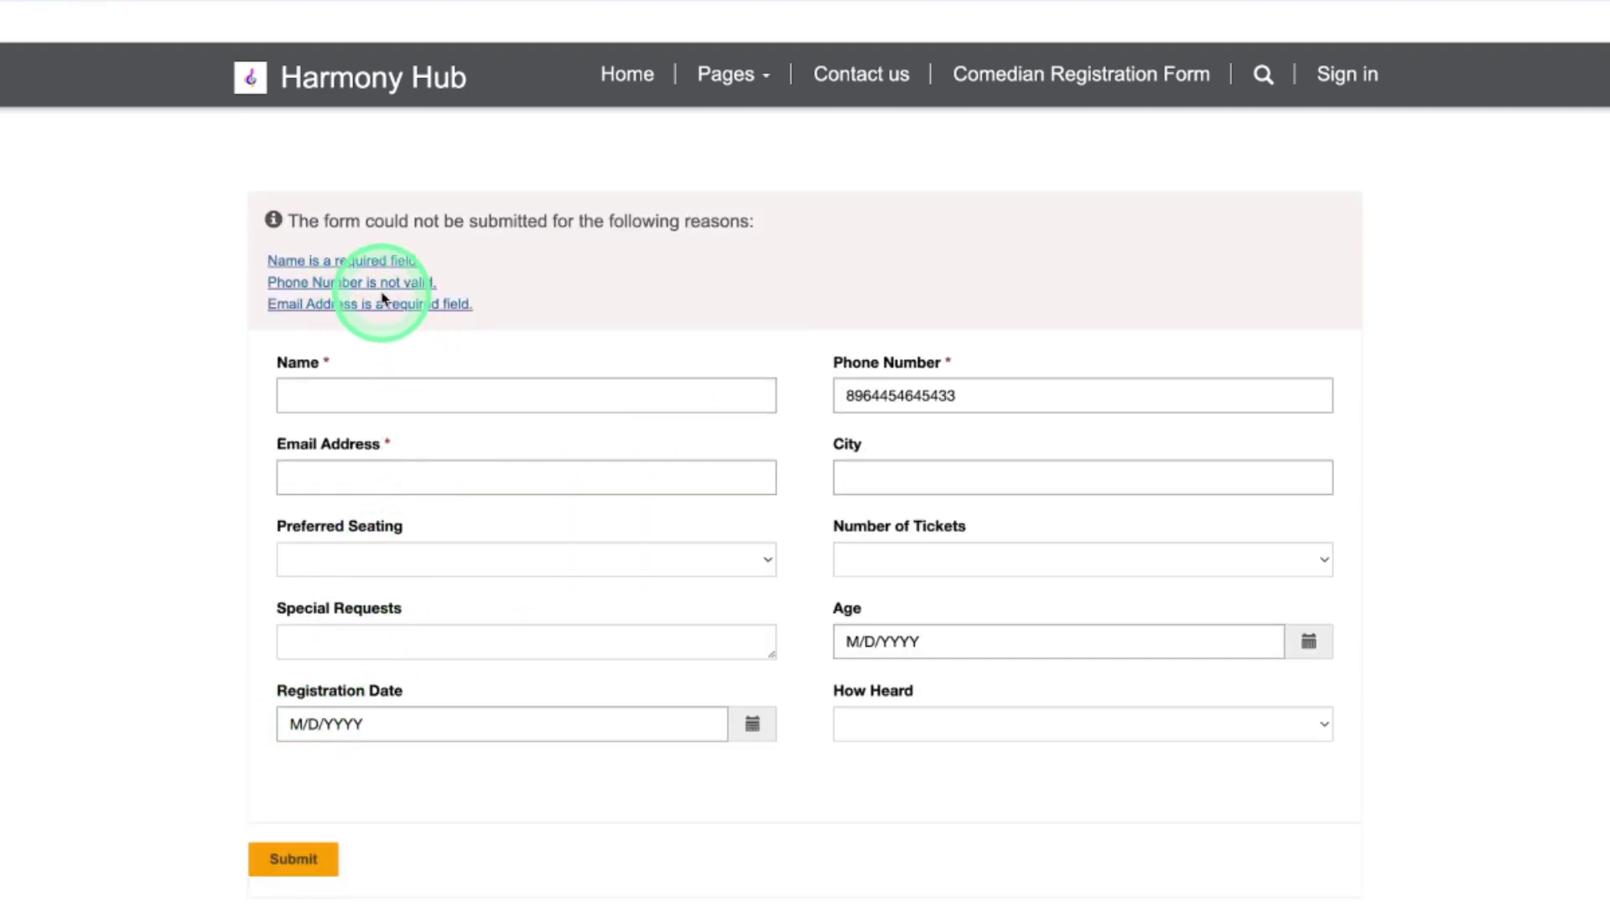
Correct the phone to 10 digits, fill in name and Gmail e-mail, and submit the form
left_click(967, 405)
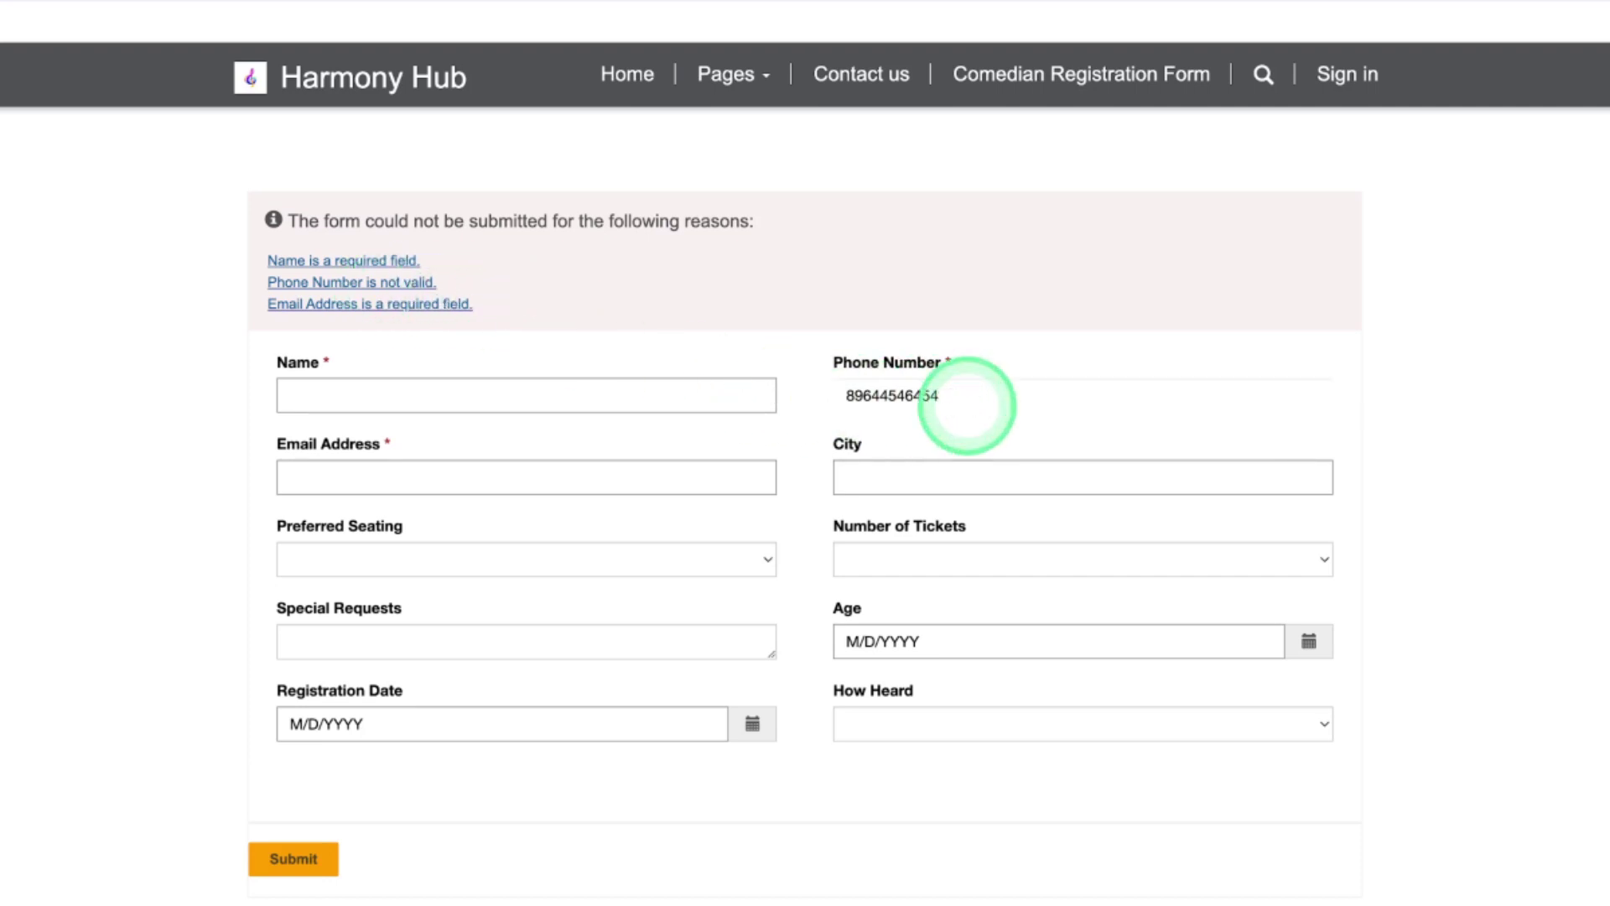
key("BackSpace")
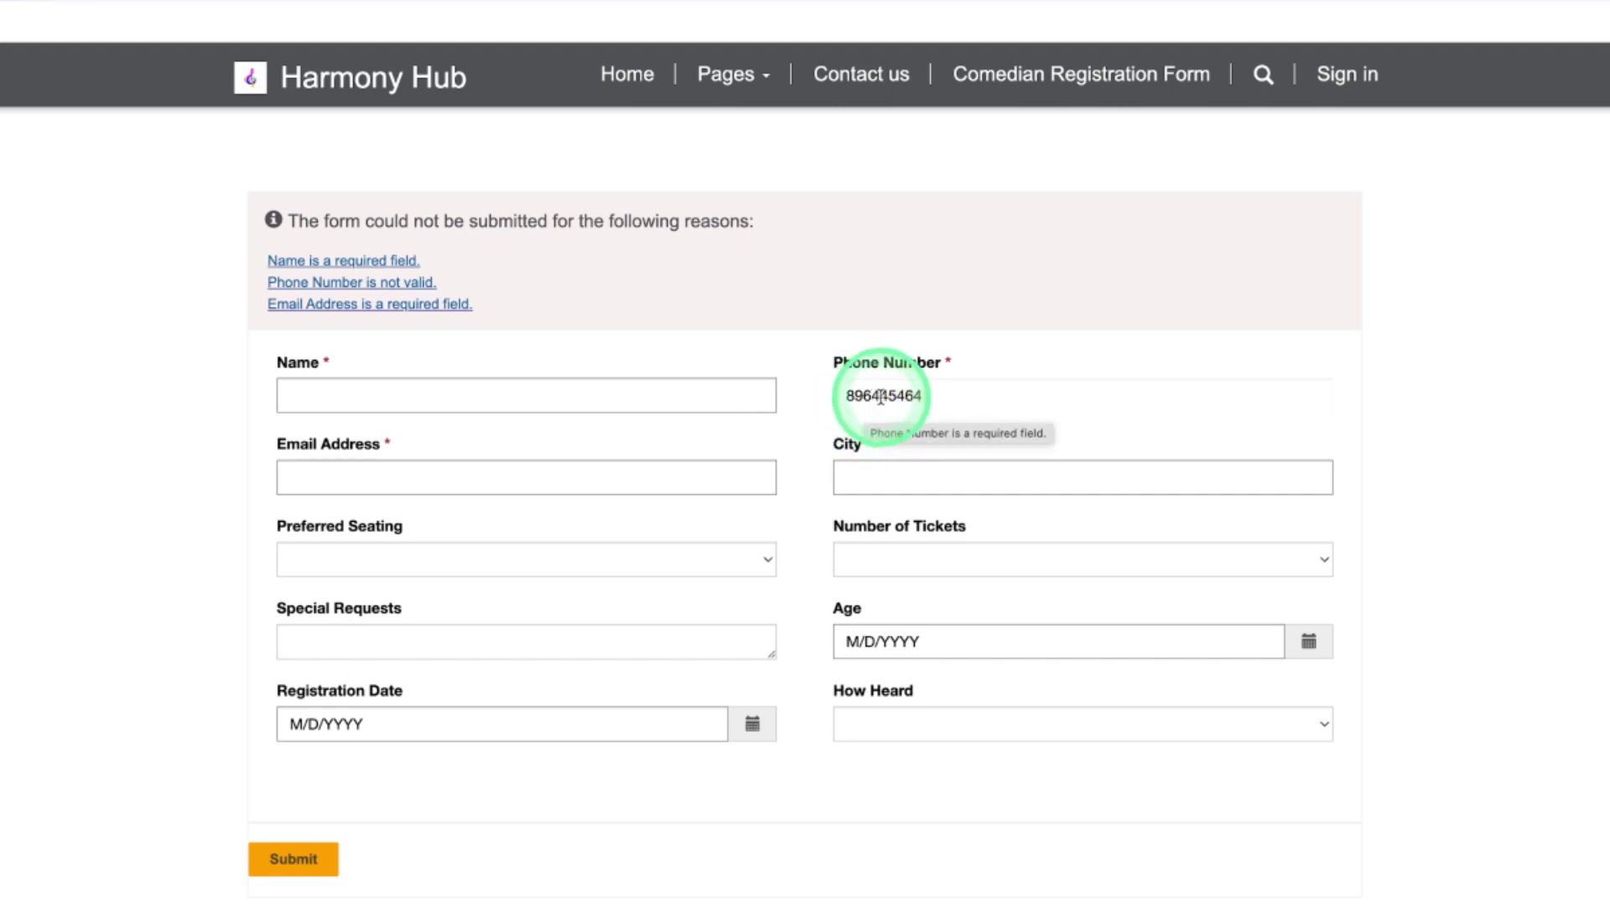
type("2")
left_click(316, 851)
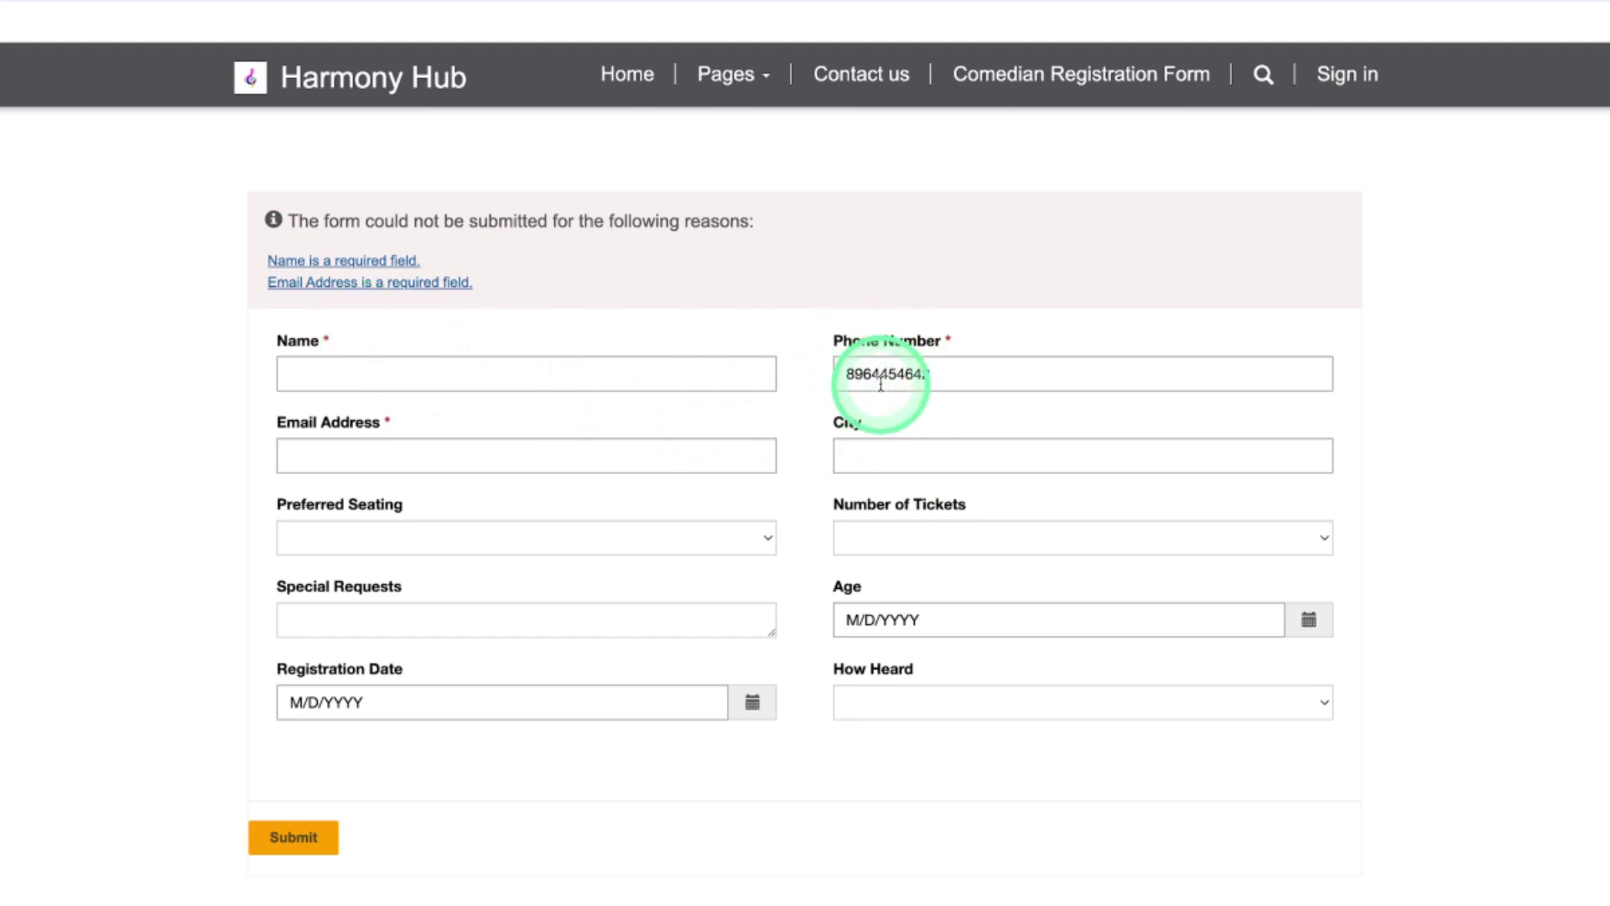
left_click(456, 386)
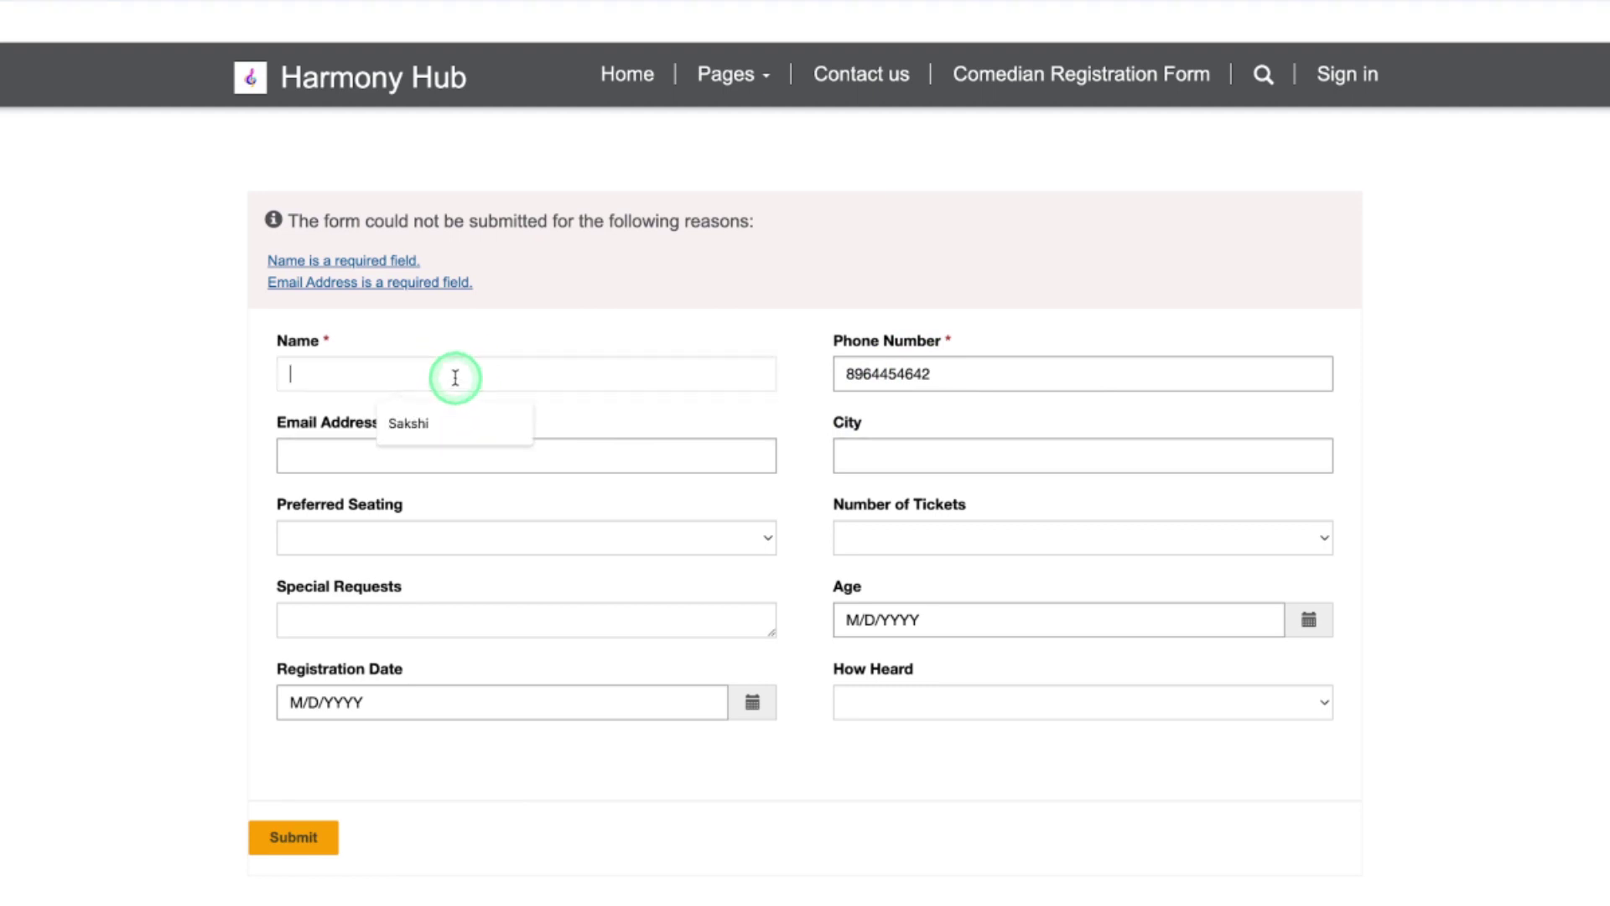
left_click(452, 421)
left_click(452, 451)
left_click(450, 506)
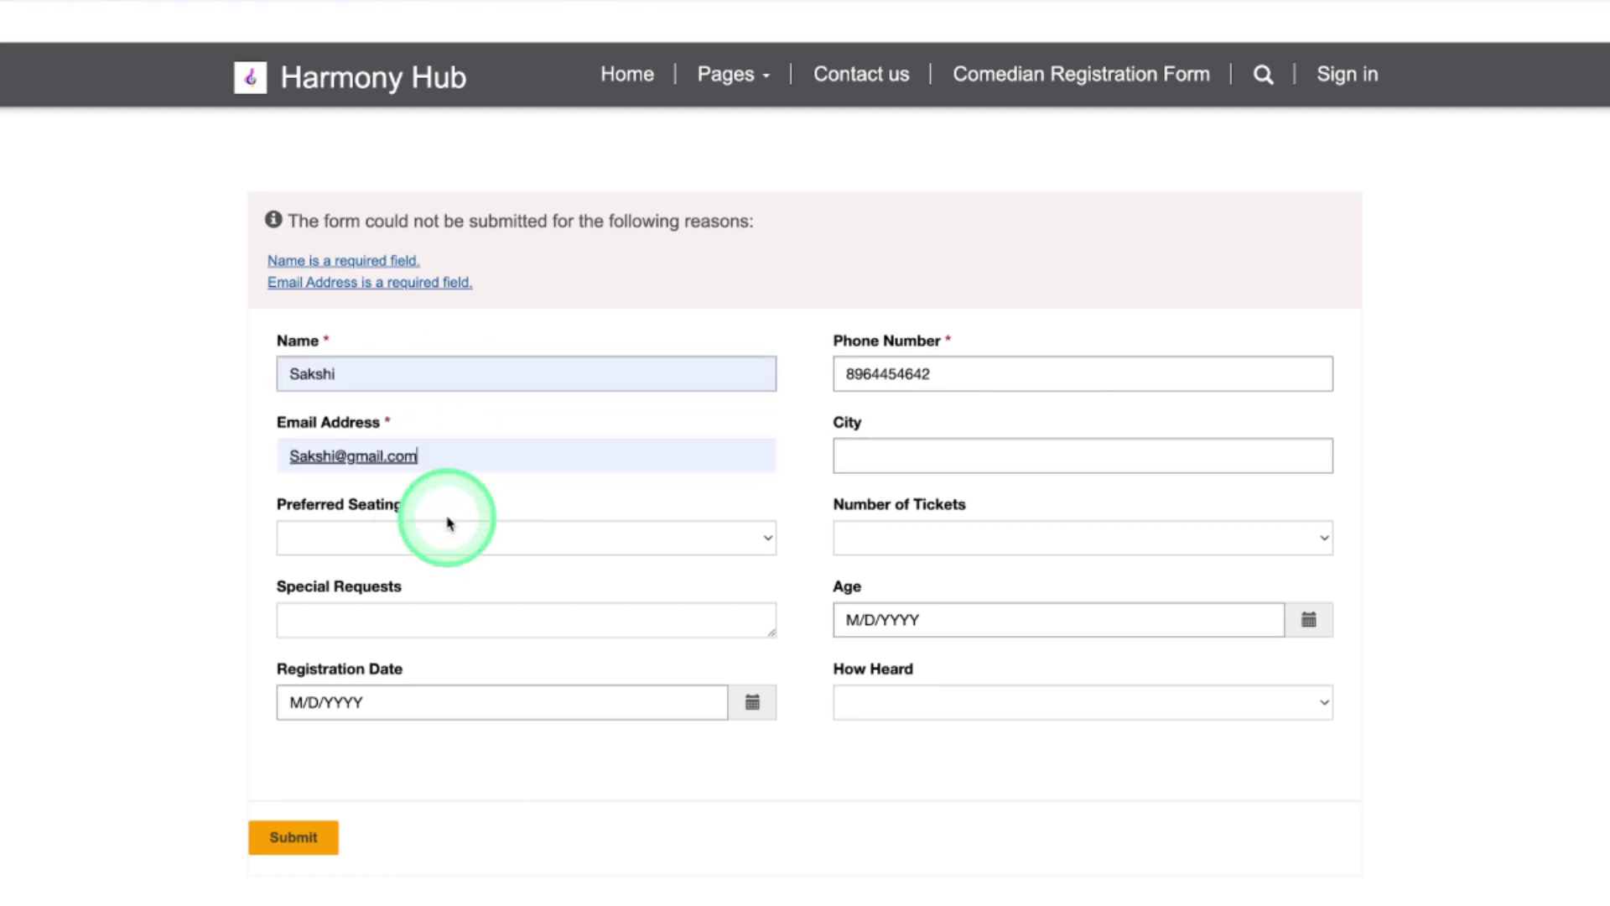
left_click(317, 836)
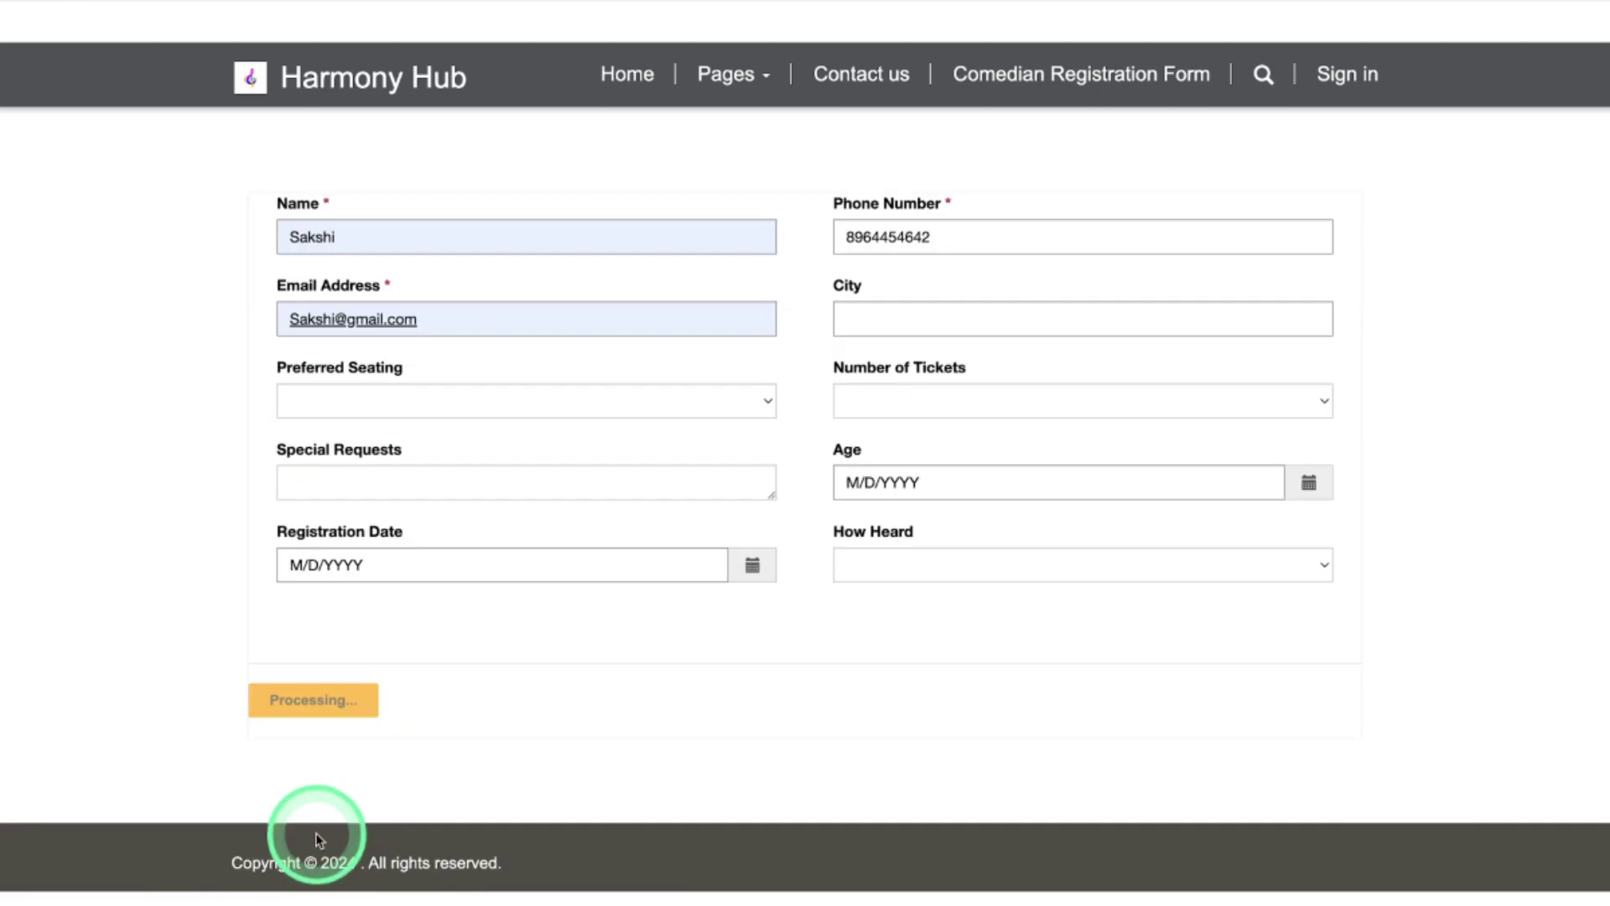